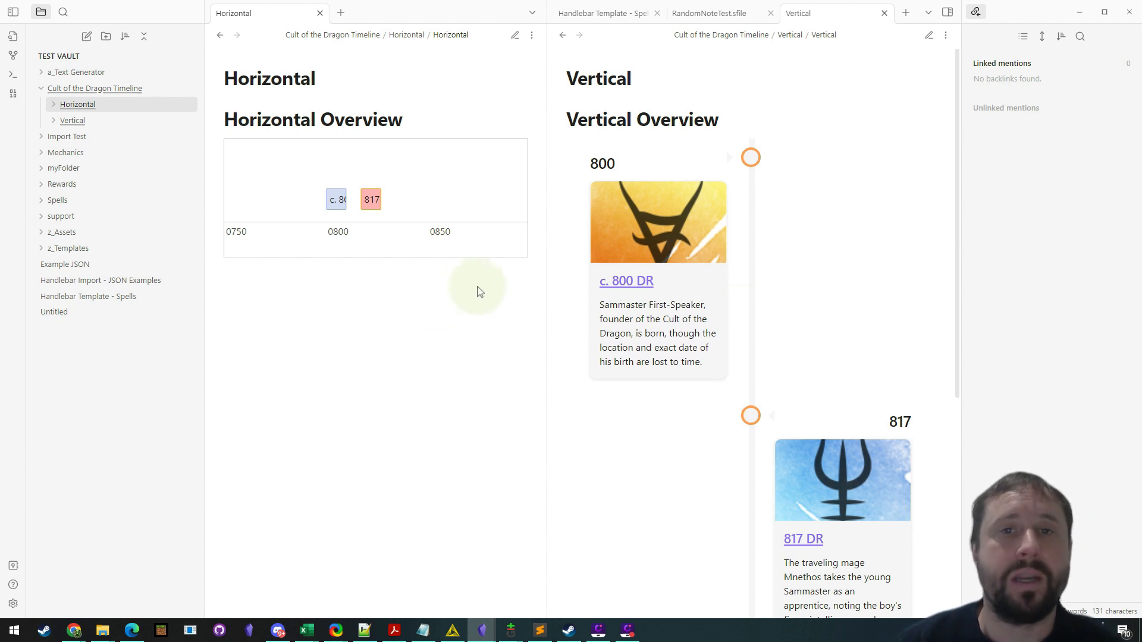
Step: Browse the community plugins in the settings and search them for "timeline"
{"action": "left_click", "coordinate": [13, 605]}
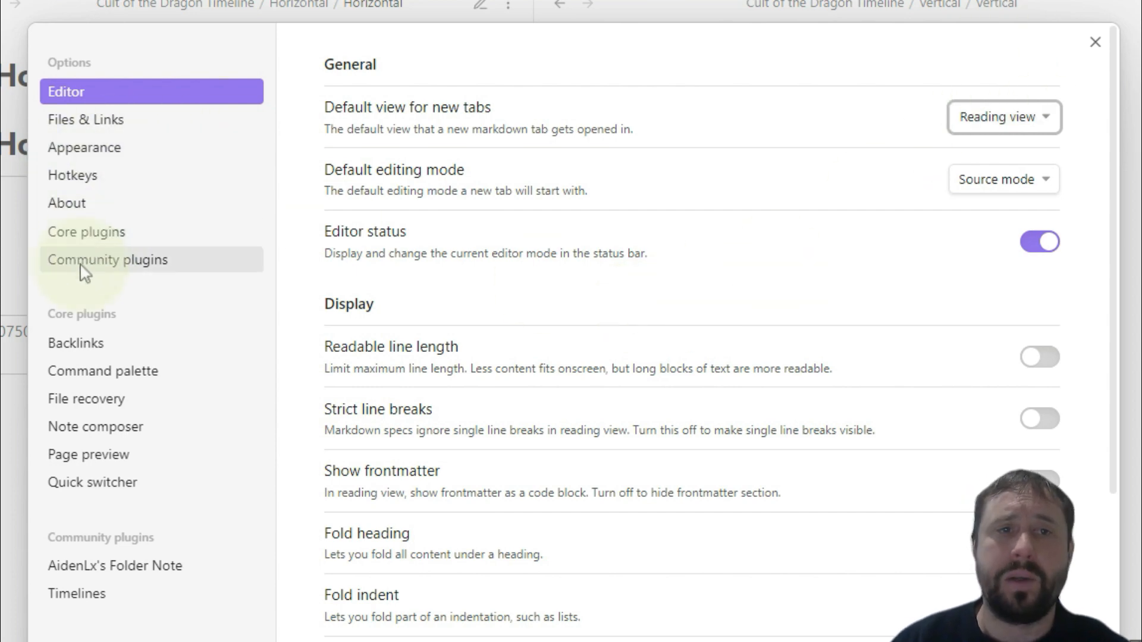
{"action": "left_click", "coordinate": [101, 259]}
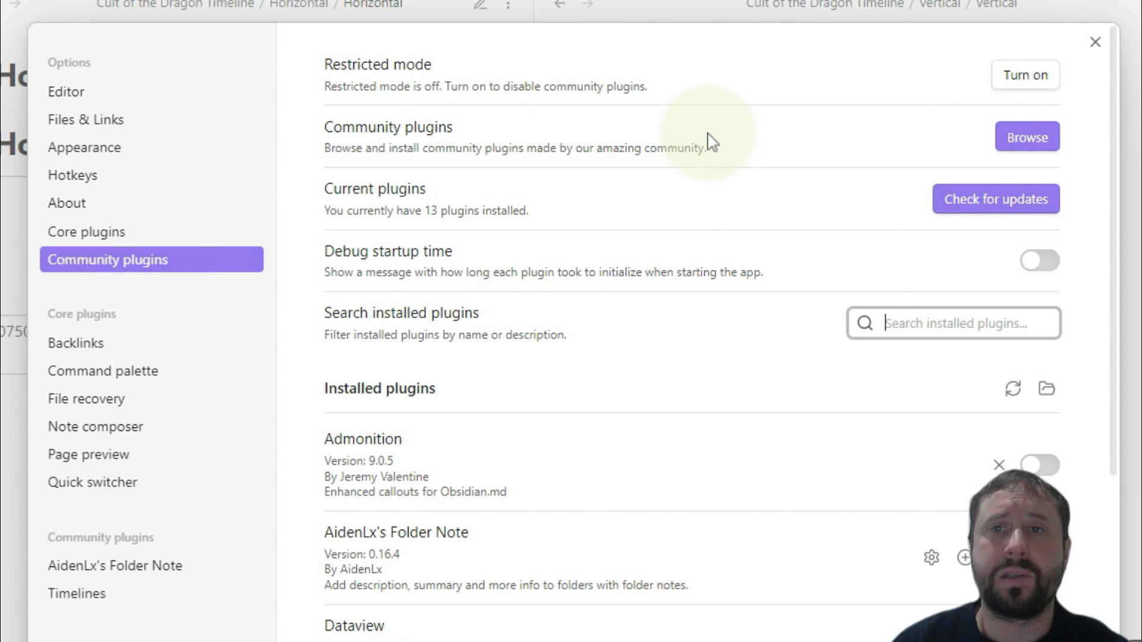
{"action": "left_click", "coordinate": [1041, 136]}
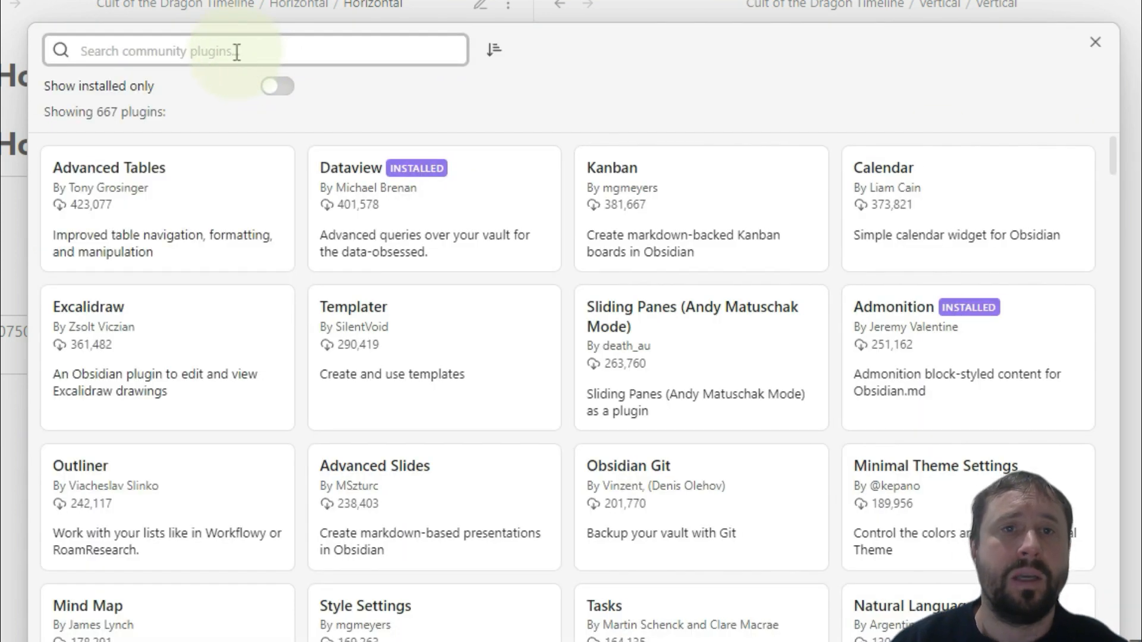
{"action": "type", "text": "timelines"}
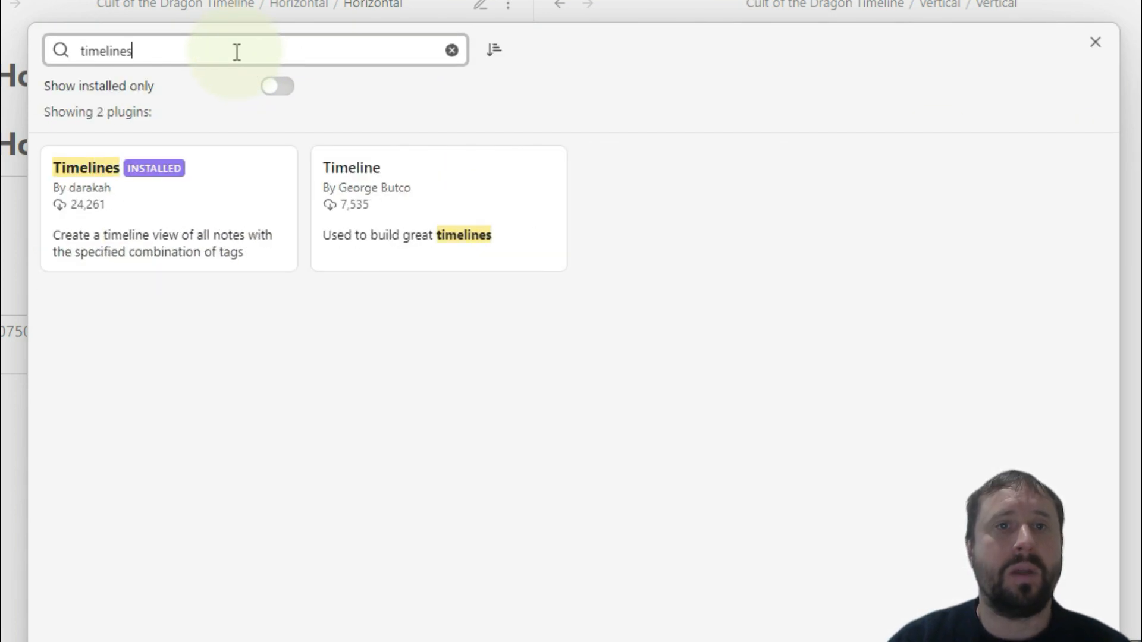
{"action": "key", "text": "BackSpace"}
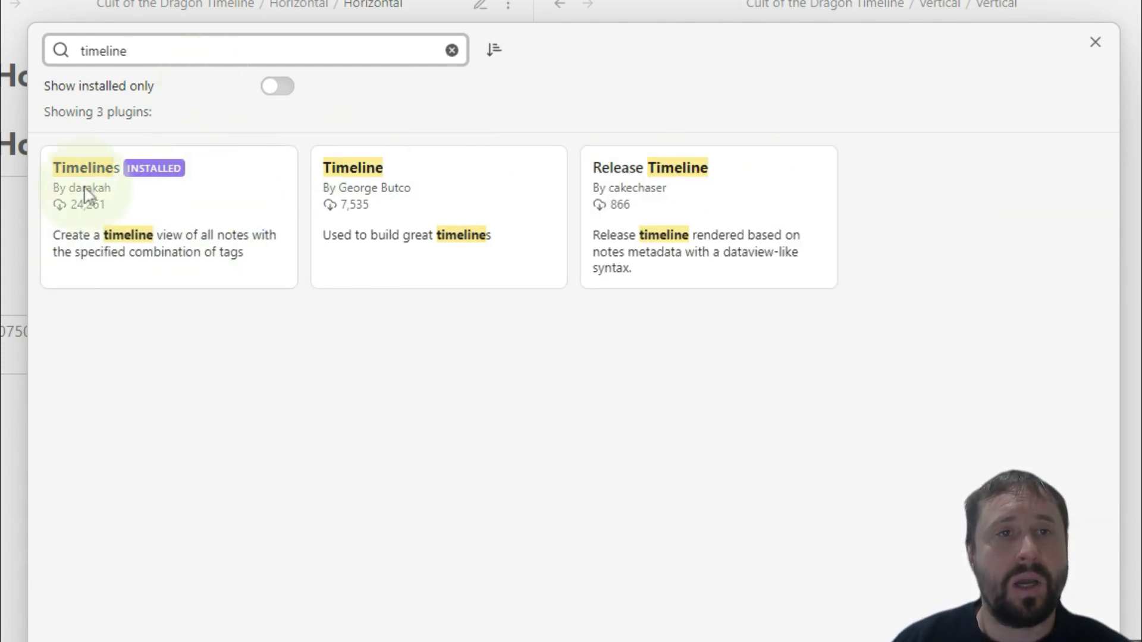
Step: Open the Timeline plugin's description and look over its example timeline and usage notes
{"action": "left_click", "coordinate": [430, 206]}
{"action": "scroll", "coordinate": [668, 523], "scroll_direction": "down", "scroll_amount": 10}
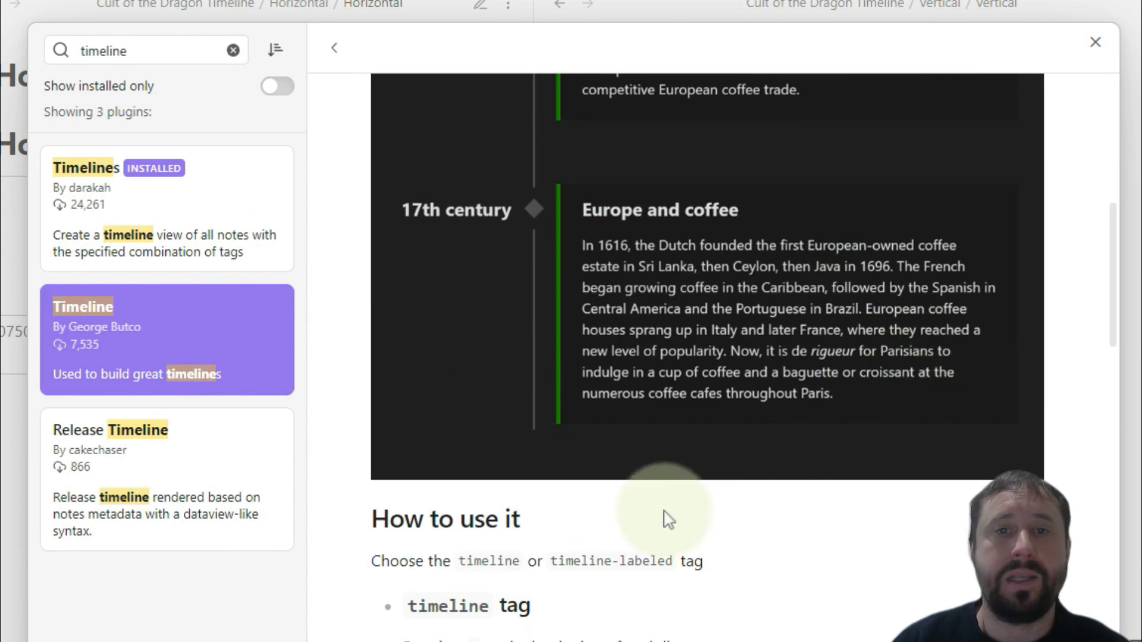
{"action": "scroll", "coordinate": [544, 250], "scroll_direction": "up", "scroll_amount": 6}
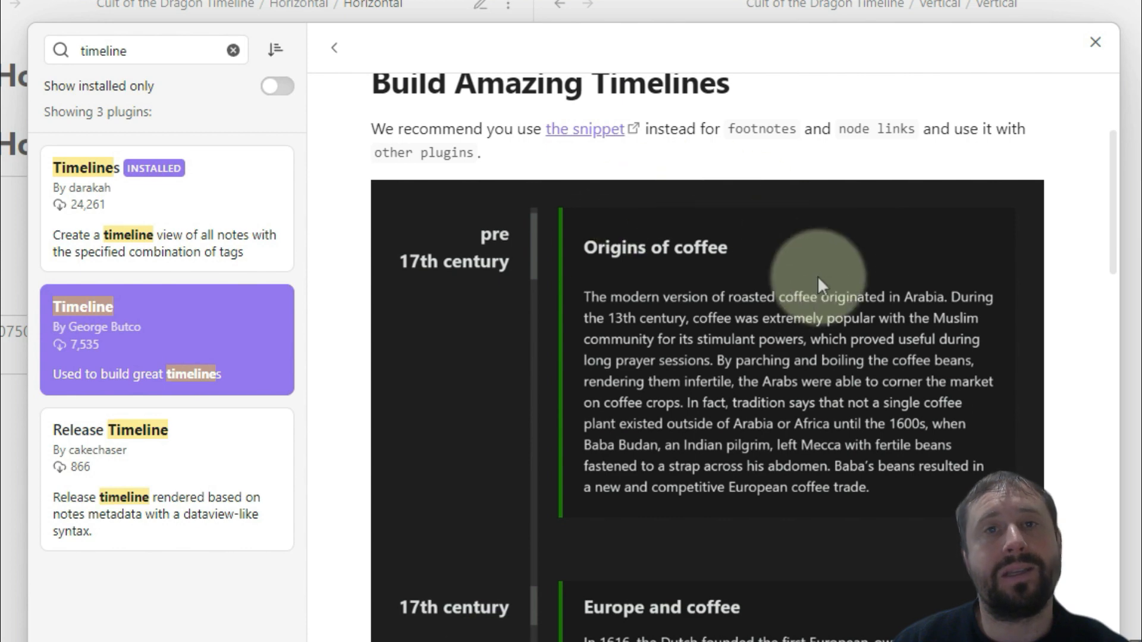
{"action": "scroll", "coordinate": [802, 304], "scroll_direction": "up", "scroll_amount": 5}
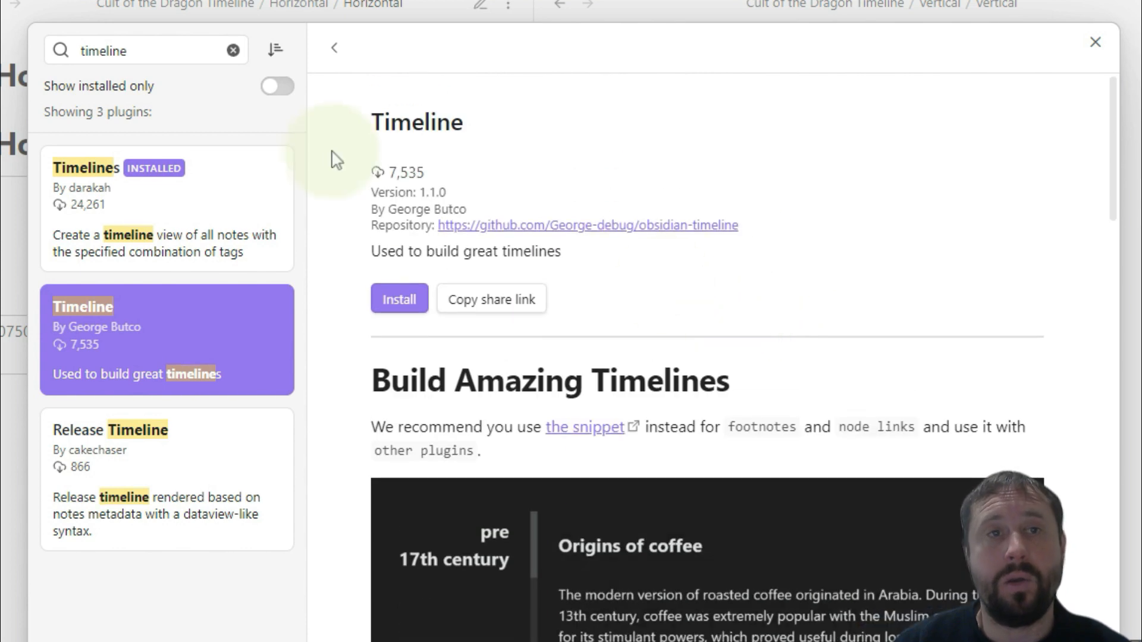
Step: Open the Release Timeline plugin's description and view its year and month timeline examples
{"action": "left_click", "coordinate": [149, 51]}
{"action": "left_click", "coordinate": [191, 459]}
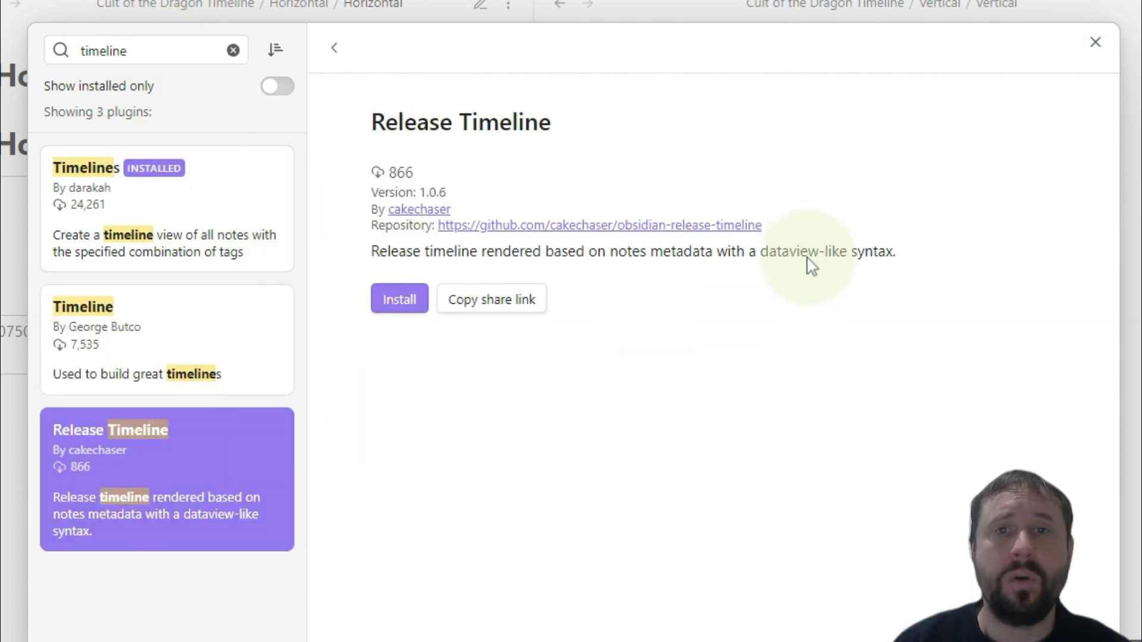
{"action": "scroll", "coordinate": [699, 289], "scroll_direction": "down", "scroll_amount": 5}
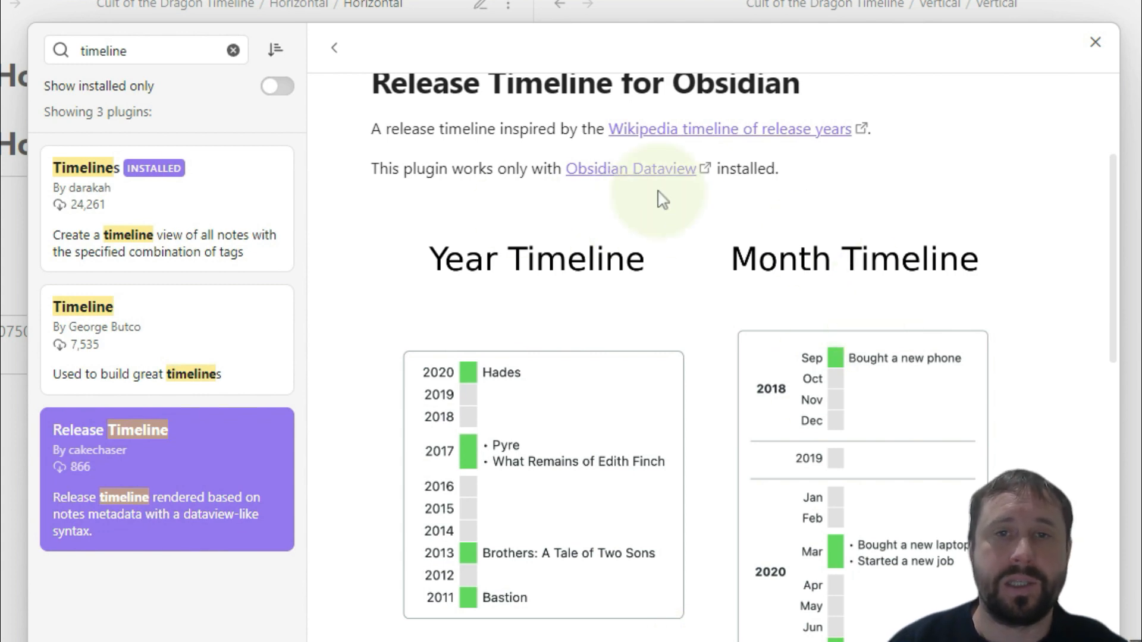
Step: Open the installed Timelines plugin's description and view its vertical timeline example
{"action": "left_click", "coordinate": [79, 202]}
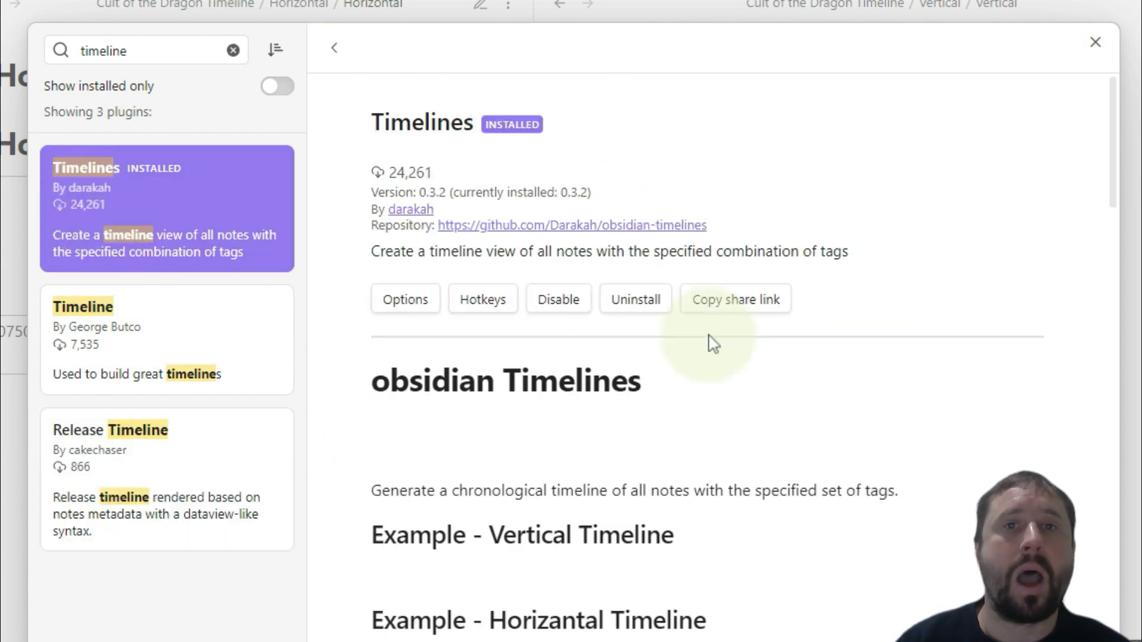
{"action": "scroll", "coordinate": [850, 247], "scroll_direction": "down", "scroll_amount": 5}
{"action": "scroll", "coordinate": [844, 244], "scroll_direction": "down", "scroll_amount": 3}
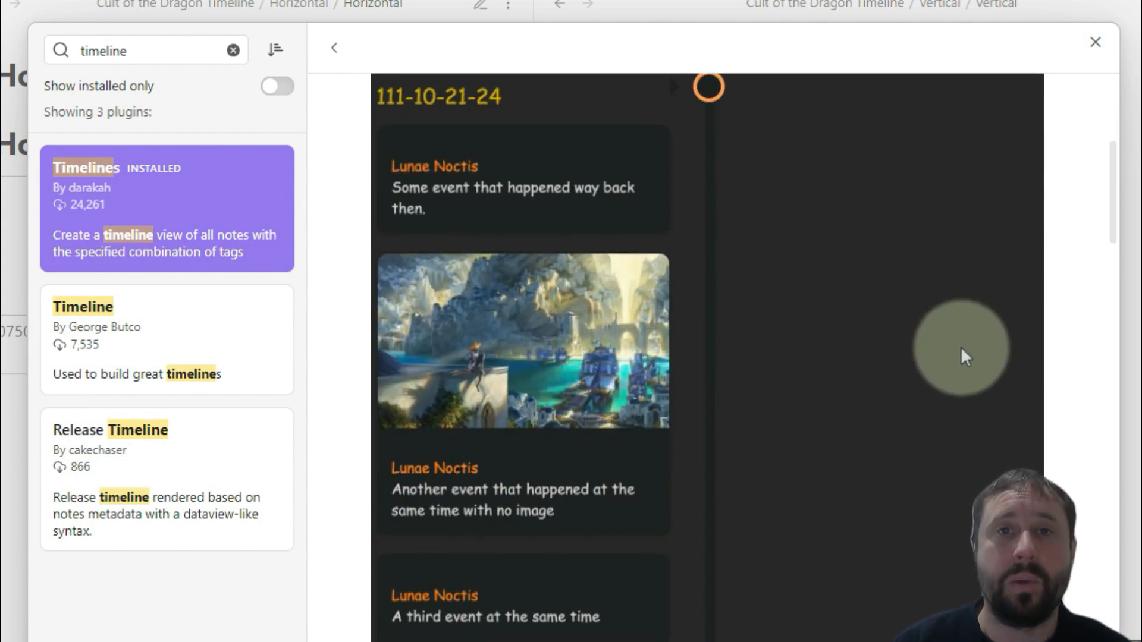
{"action": "scroll", "coordinate": [906, 345], "scroll_direction": "up", "scroll_amount": 8}
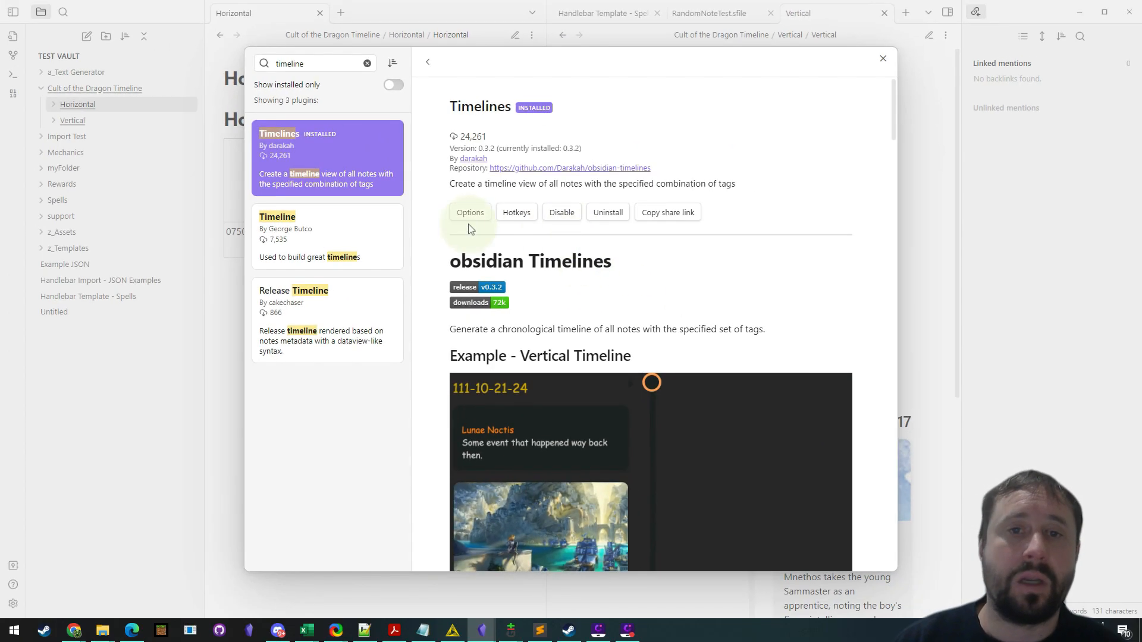
Step: Open the video example linked under Inserting a Timeline in the Timelines description, view it in the browser, and close it
{"action": "scroll", "coordinate": [893, 150], "scroll_direction": "down", "scroll_amount": 2}
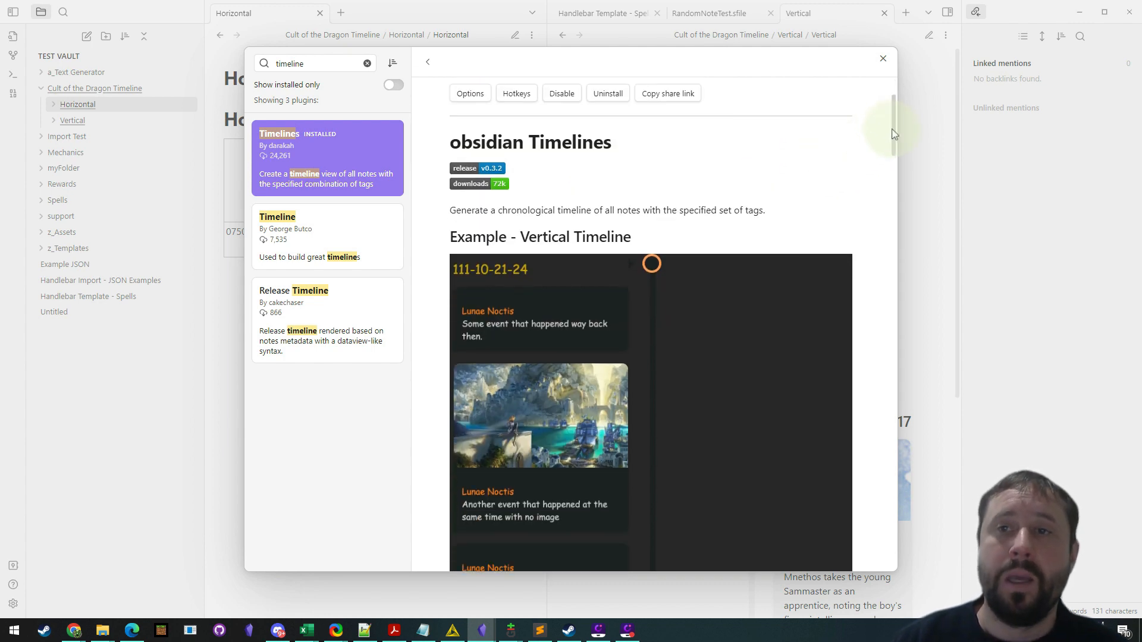
{"action": "scroll", "coordinate": [898, 134], "scroll_direction": "down", "scroll_amount": 3}
{"action": "scroll", "coordinate": [902, 148], "scroll_direction": "down", "scroll_amount": 12}
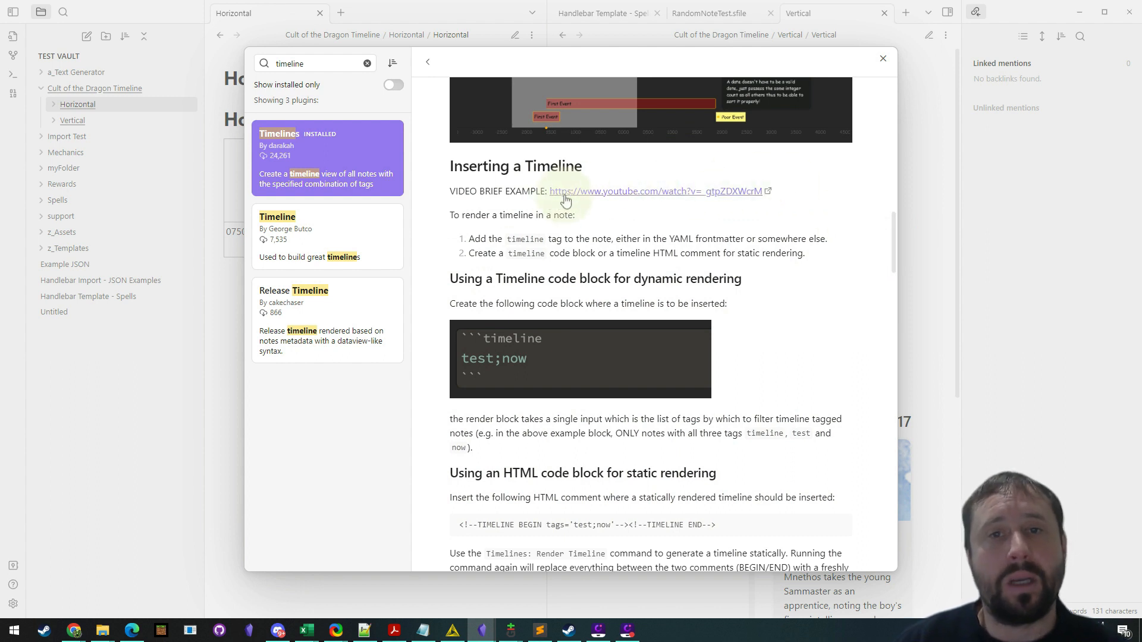
{"action": "left_click", "coordinate": [740, 191]}
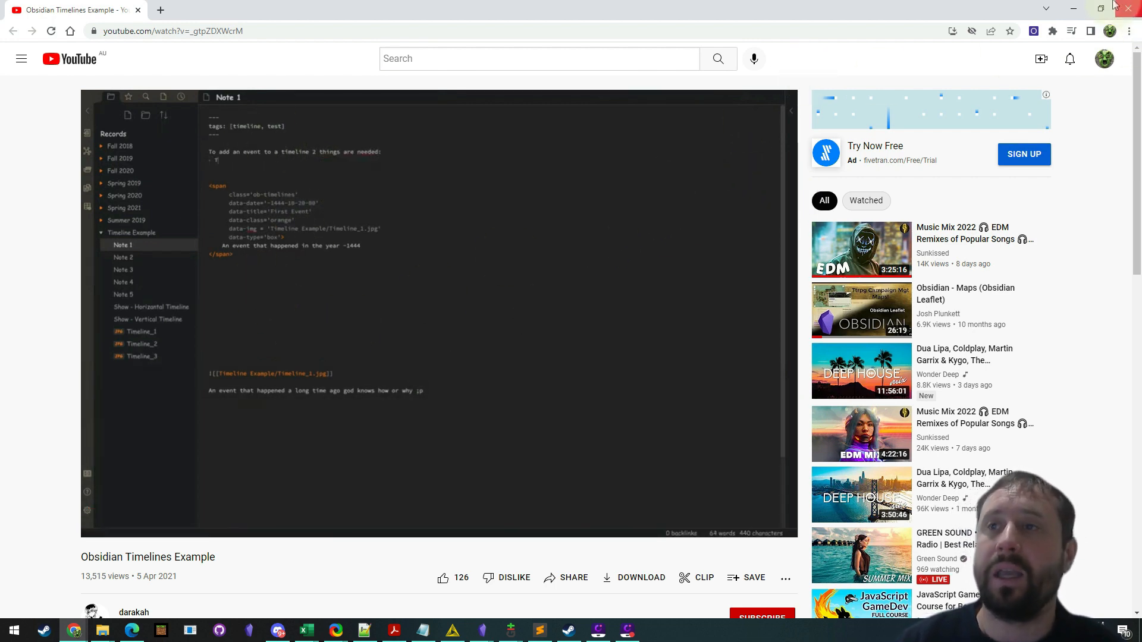
{"action": "left_click", "coordinate": [1132, 7]}
Step: Review the Timelines description's instructions on timeline code blocks, static HTML rendering and event span entries
{"action": "scroll", "coordinate": [694, 324], "scroll_direction": "up", "scroll_amount": 15}
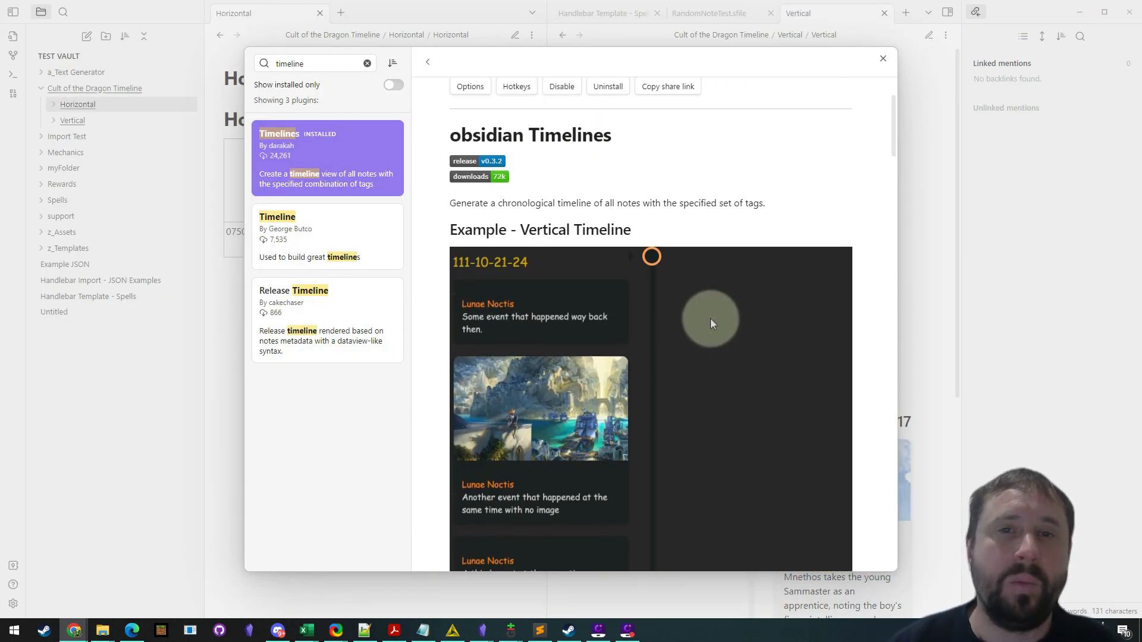
{"action": "scroll", "coordinate": [720, 310], "scroll_direction": "down", "scroll_amount": 5}
{"action": "scroll", "coordinate": [735, 307], "scroll_direction": "down", "scroll_amount": 8}
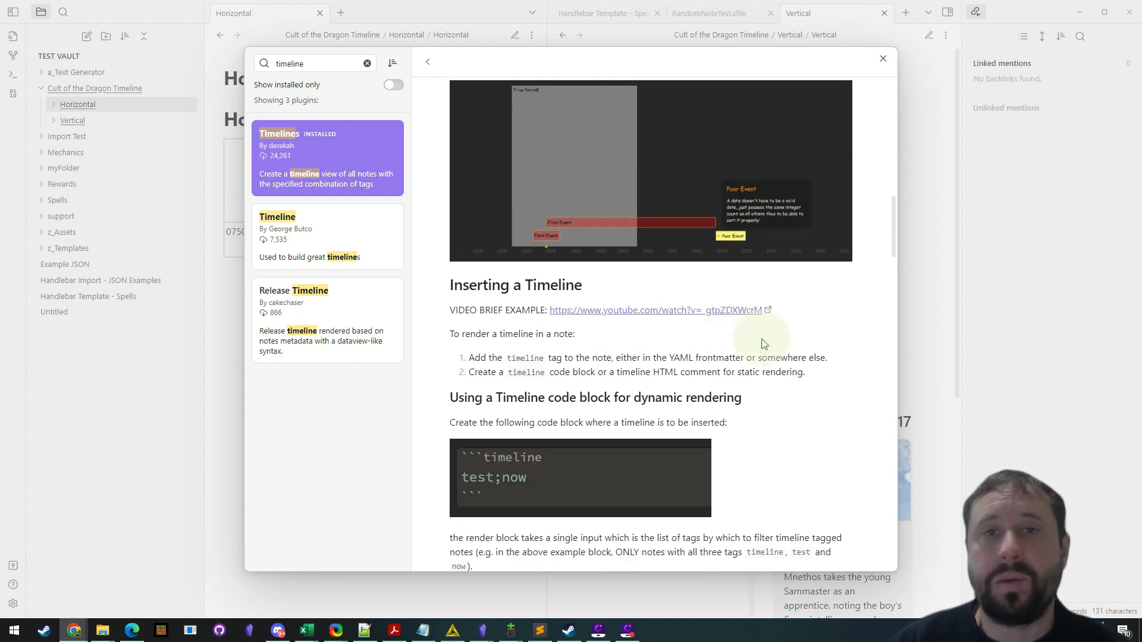
{"action": "scroll", "coordinate": [764, 343], "scroll_direction": "down", "scroll_amount": 3}
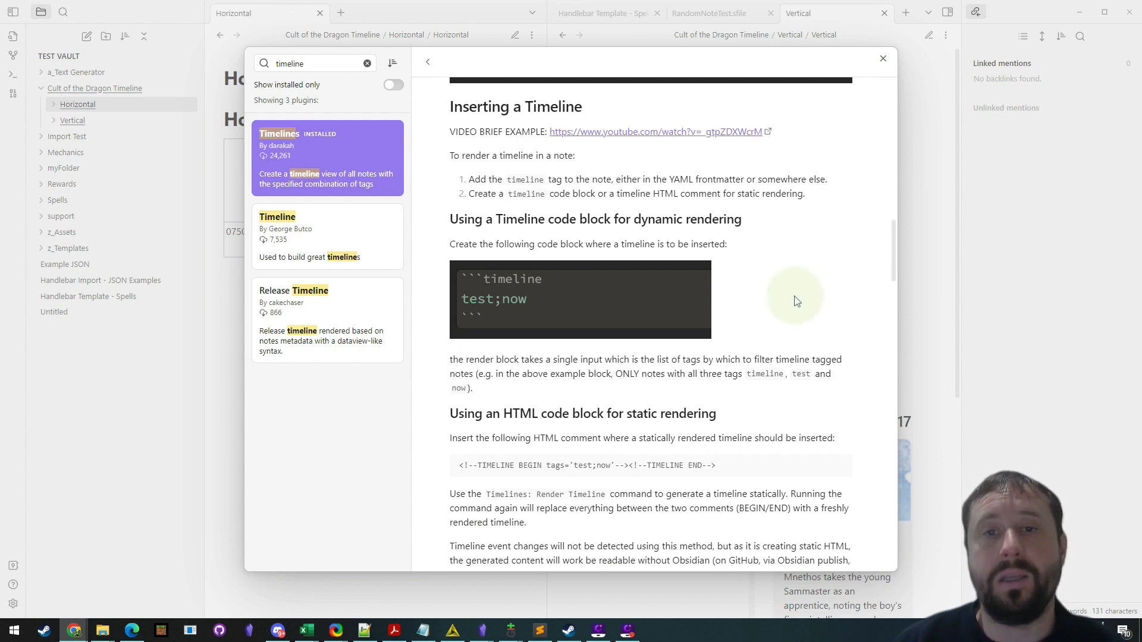
{"action": "scroll", "coordinate": [793, 313], "scroll_direction": "down", "scroll_amount": 15}
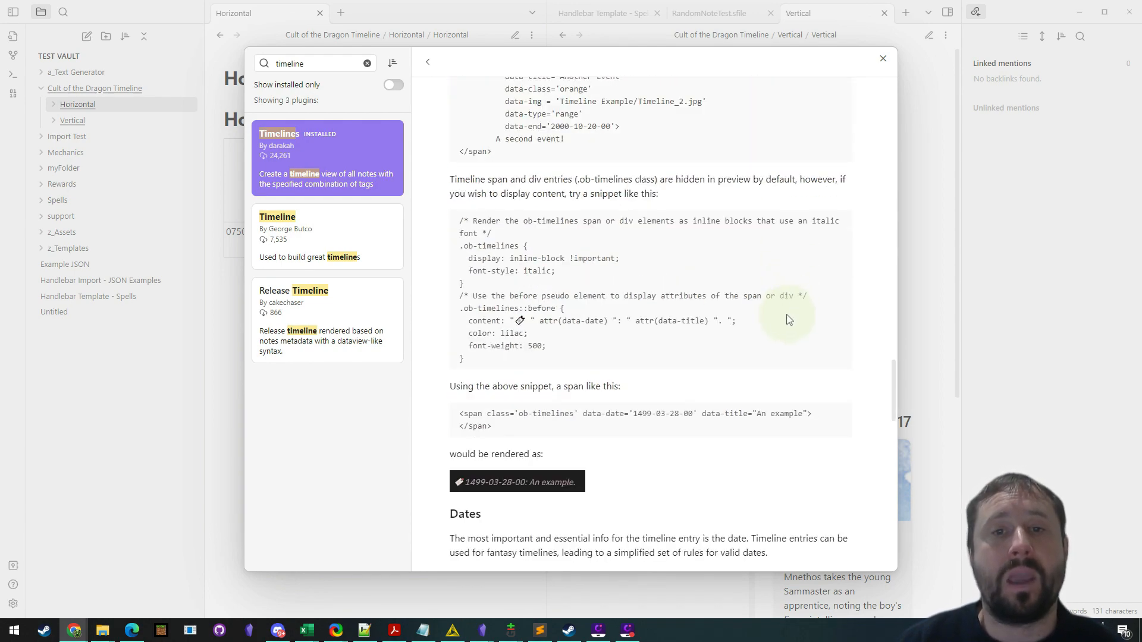
{"action": "scroll", "coordinate": [791, 315], "scroll_direction": "up", "scroll_amount": 20}
{"action": "scroll", "coordinate": [785, 331], "scroll_direction": "up", "scroll_amount": 3}
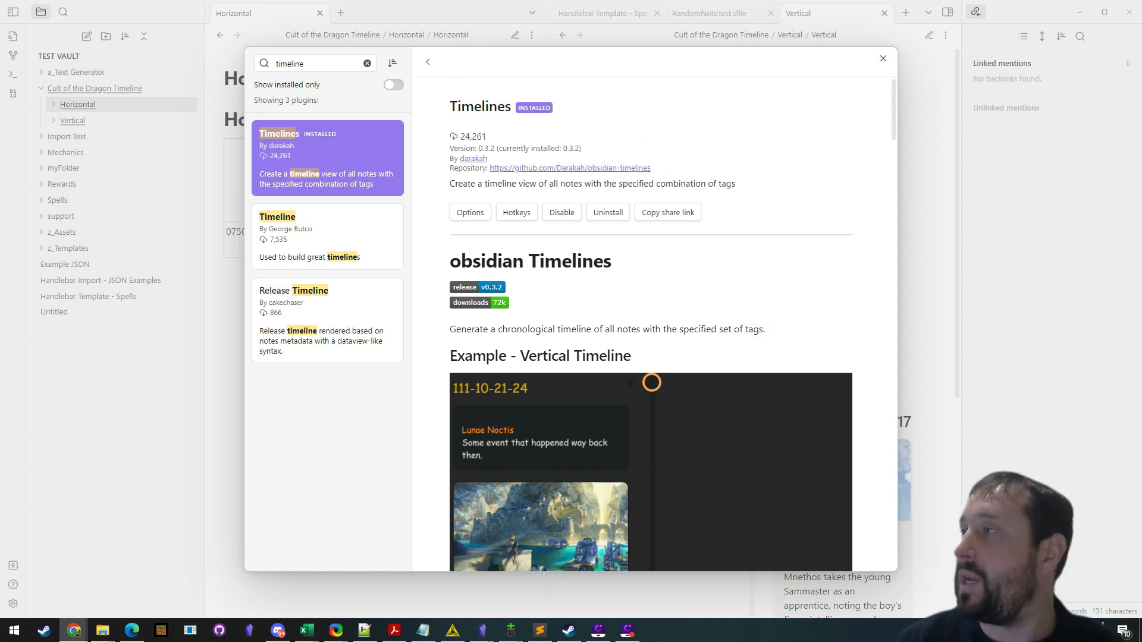
Step: Open the Timelines plugin's GitHub repository in the browser and look over its file list and README
{"action": "left_click_drag", "start_coordinate": [1141, 176], "coordinate": [835, 179]}
{"action": "double_click", "coordinate": [638, 177]}
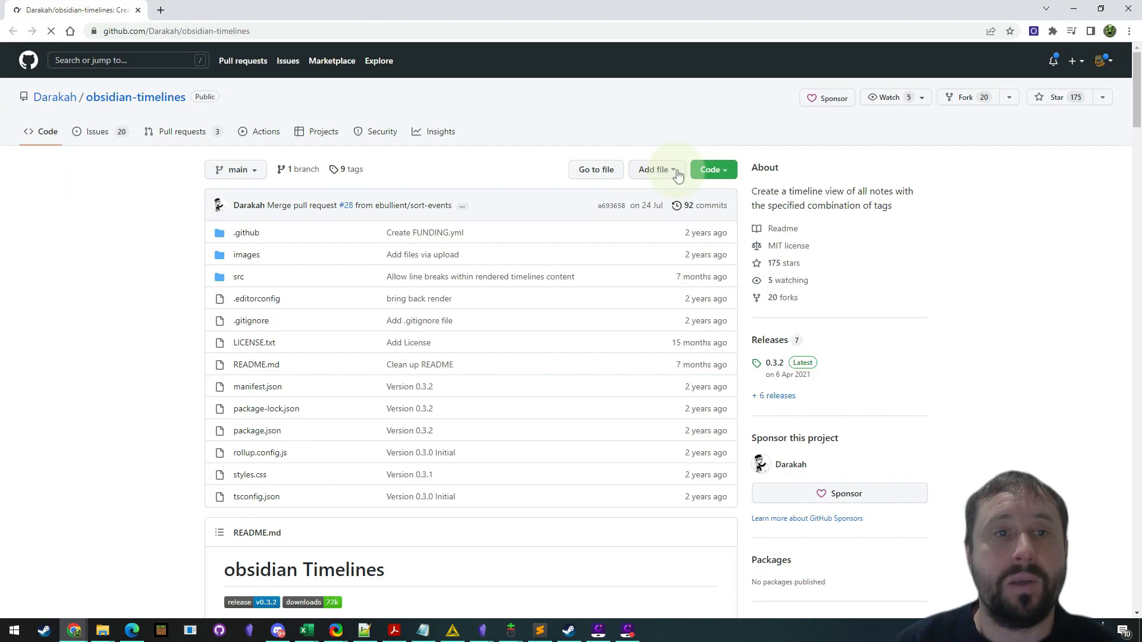
{"action": "scroll", "coordinate": [46, 259], "scroll_direction": "down", "scroll_amount": 6}
{"action": "scroll", "coordinate": [46, 259], "scroll_direction": "down", "scroll_amount": 6}
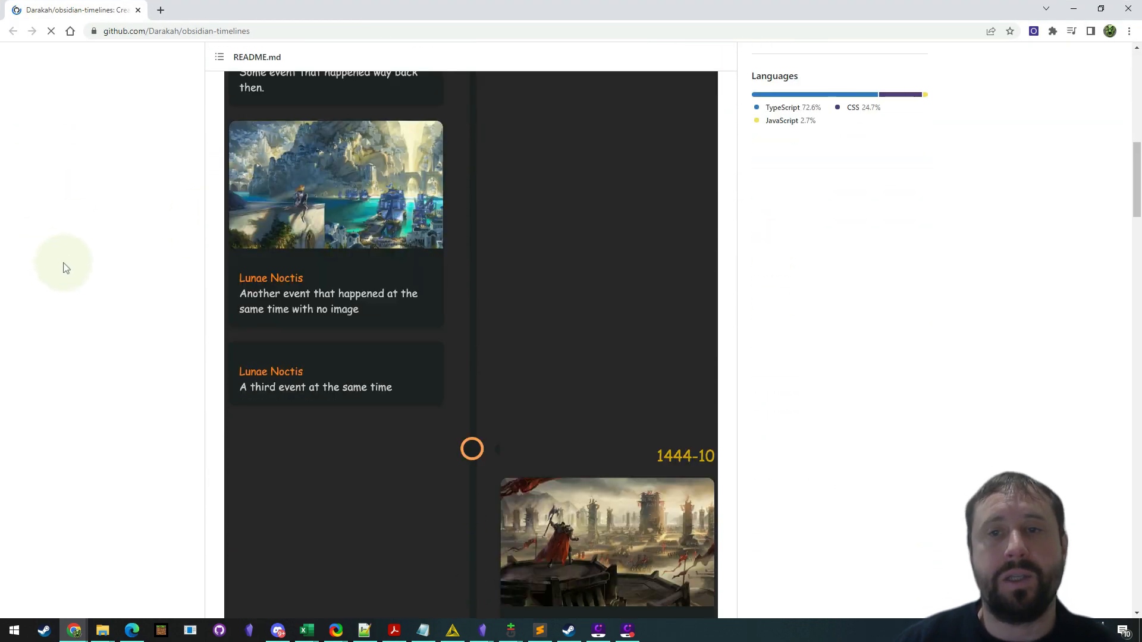
{"action": "scroll", "coordinate": [61, 262], "scroll_direction": "up", "scroll_amount": 12}
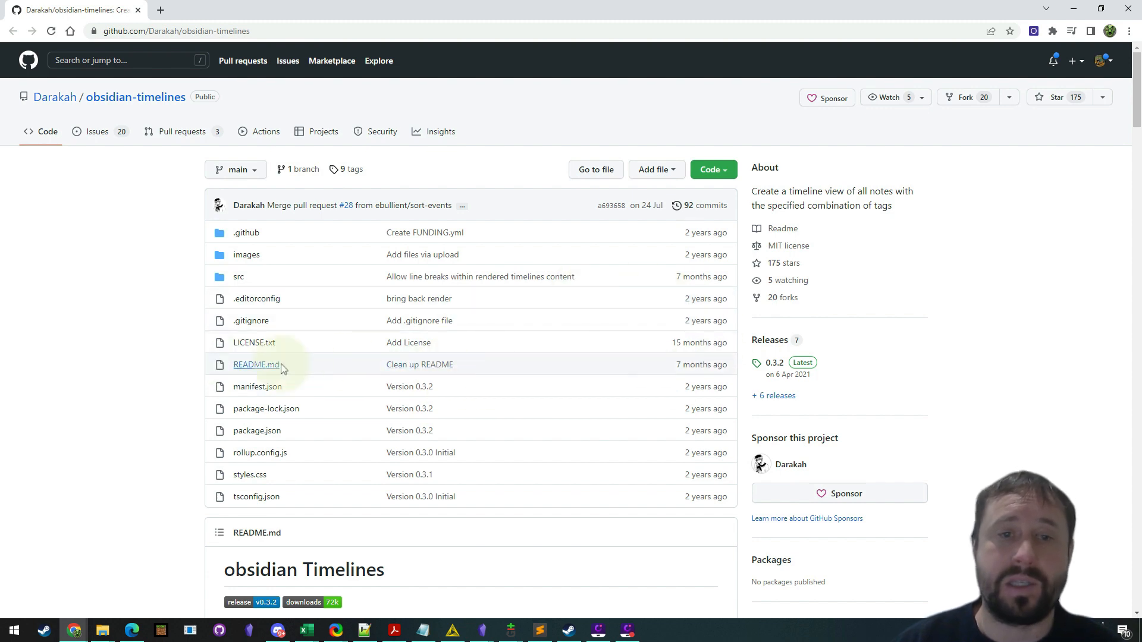
{"action": "scroll", "coordinate": [988, 234], "scroll_direction": "down", "scroll_amount": 1}
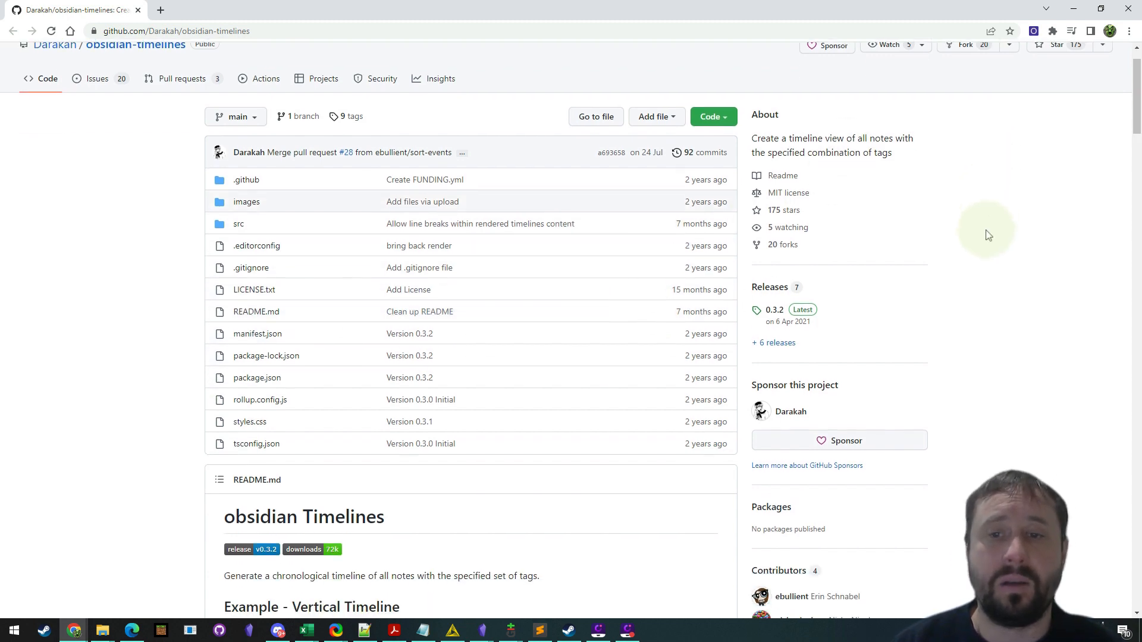
{"action": "scroll", "coordinate": [984, 241], "scroll_direction": "down", "scroll_amount": 8}
{"action": "scroll", "coordinate": [976, 226], "scroll_direction": "up", "scroll_amount": 9}
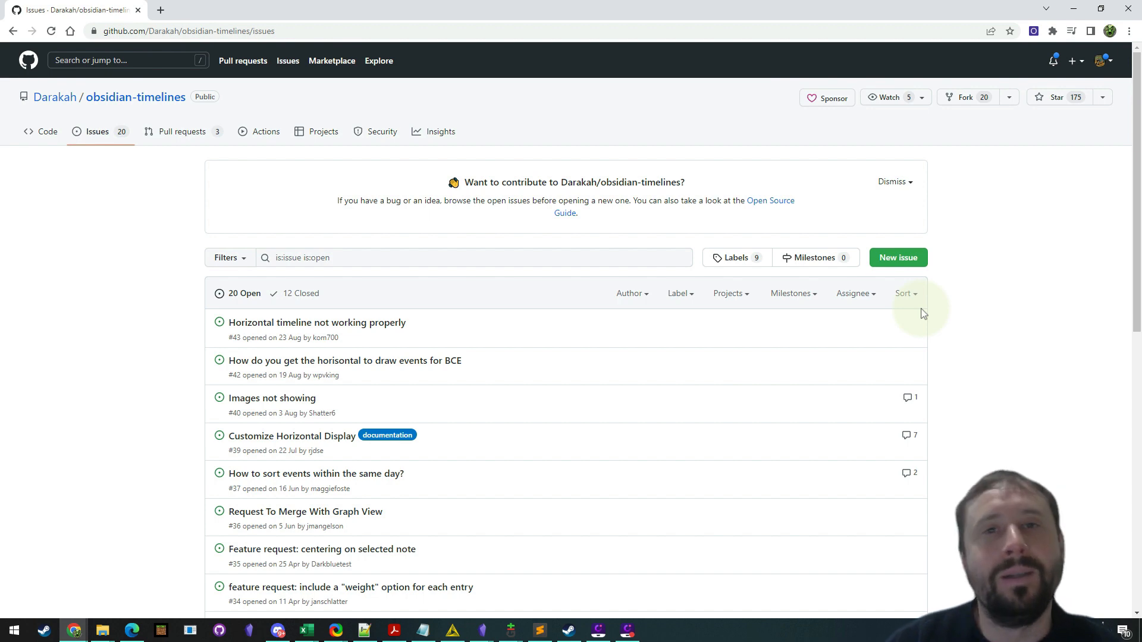
Step: Examine the open issues of the obsidian-timelines repository for reported bugs and feature requests
{"action": "scroll", "coordinate": [731, 268], "scroll_direction": "down", "scroll_amount": 4}
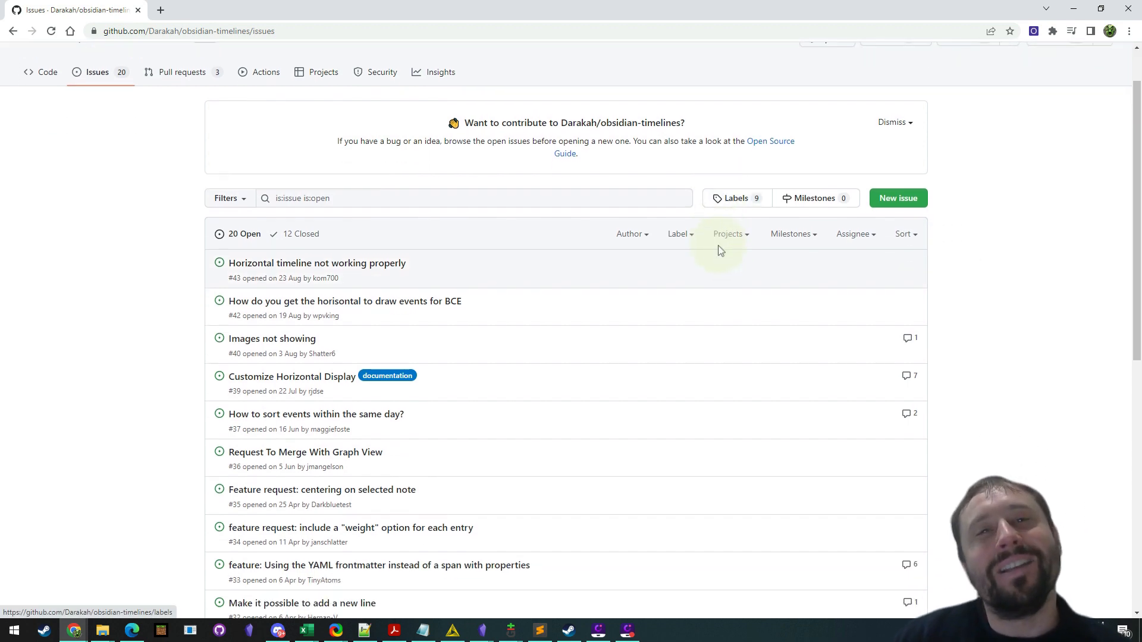
{"action": "scroll", "coordinate": [726, 259], "scroll_direction": "up", "scroll_amount": 4}
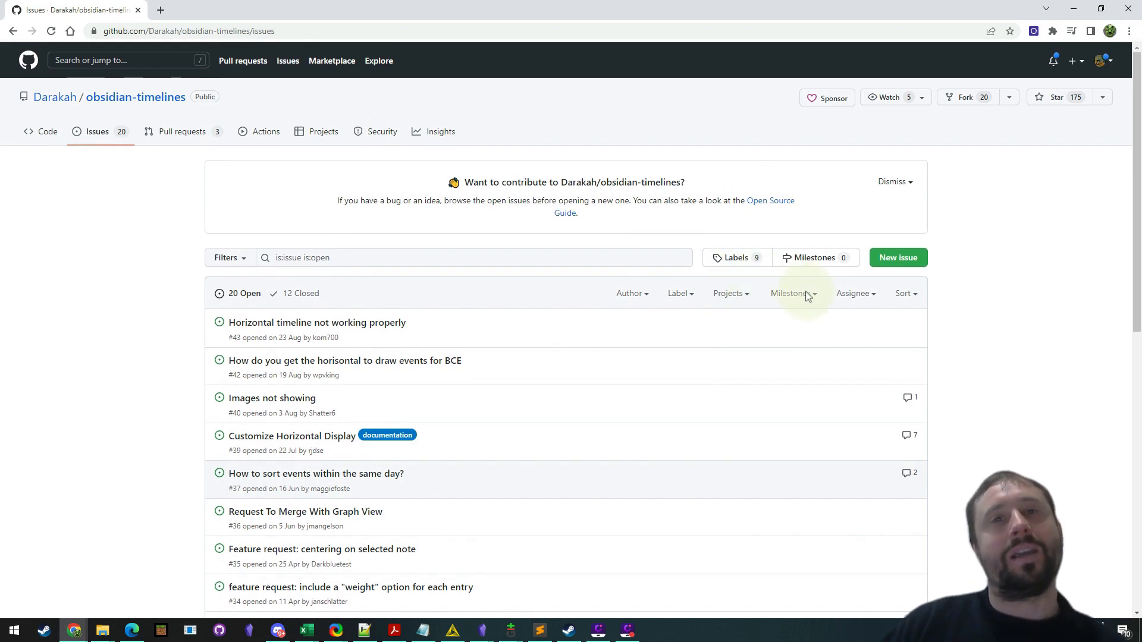
{"action": "scroll", "coordinate": [963, 225], "scroll_direction": "down", "scroll_amount": 4}
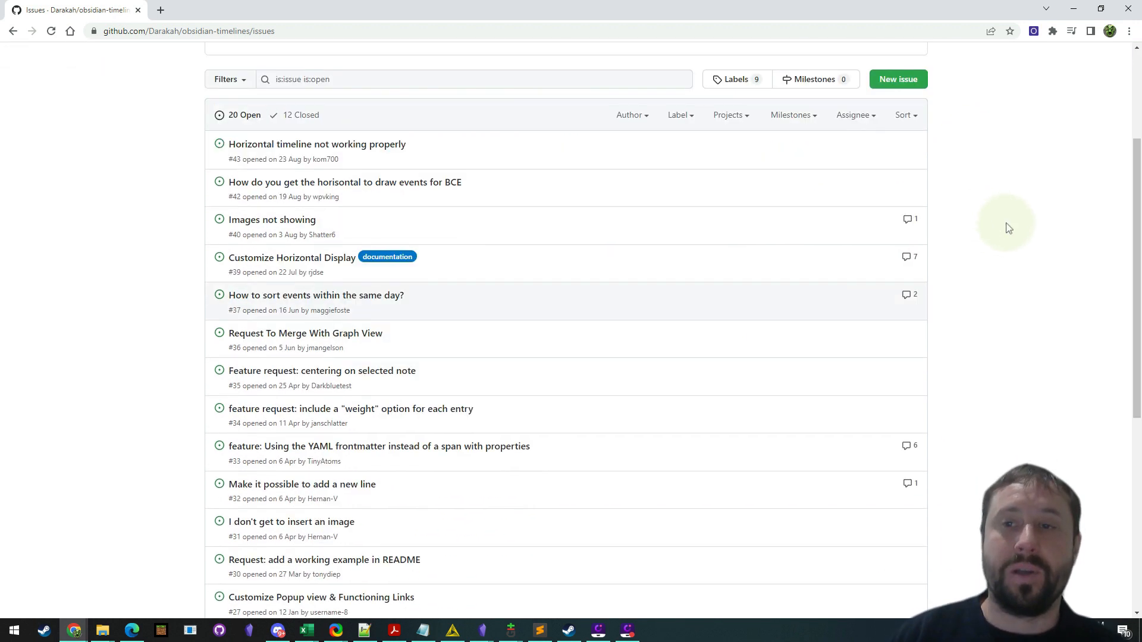
{"action": "scroll", "coordinate": [434, 158], "scroll_direction": "up", "scroll_amount": 4}
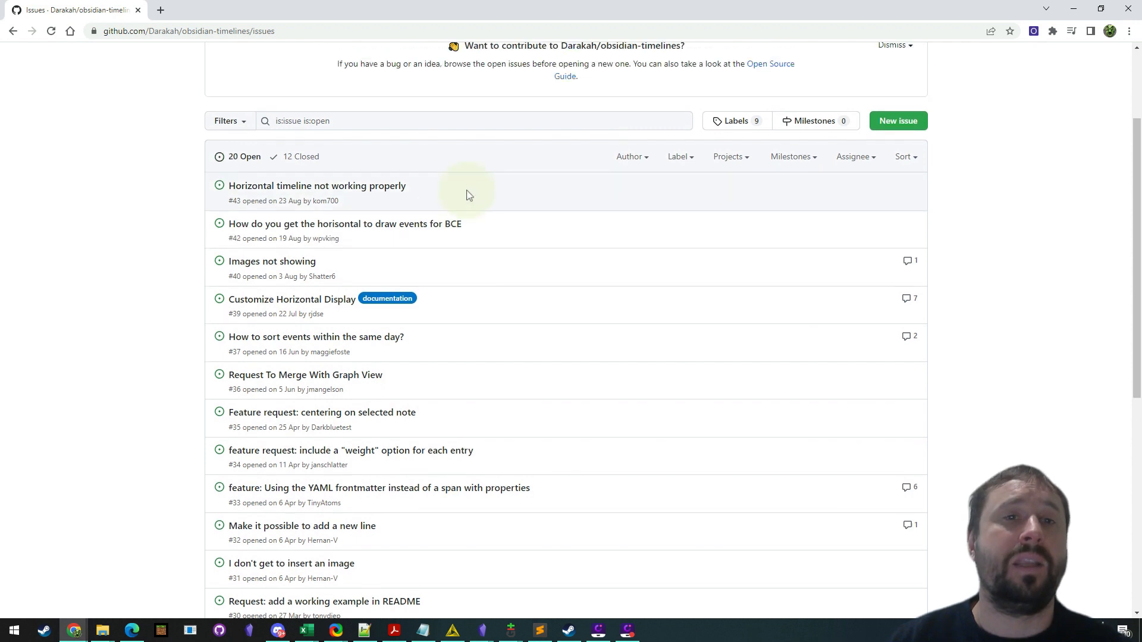
{"action": "scroll", "coordinate": [594, 298], "scroll_direction": "down", "scroll_amount": 1}
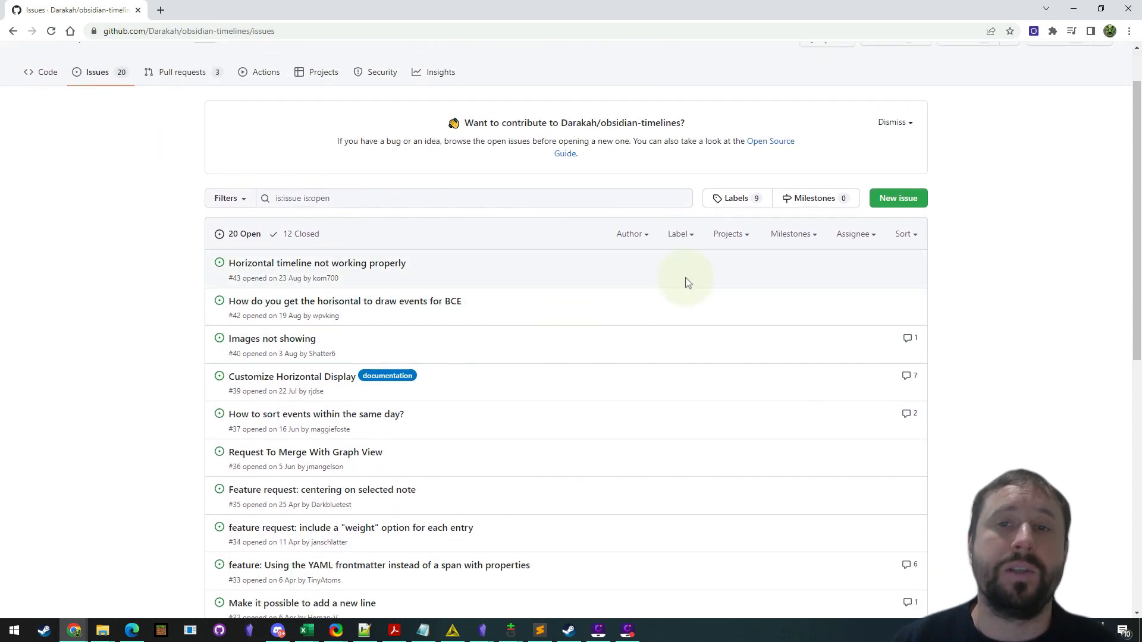
{"action": "scroll", "coordinate": [791, 302], "scroll_direction": "down", "scroll_amount": 1}
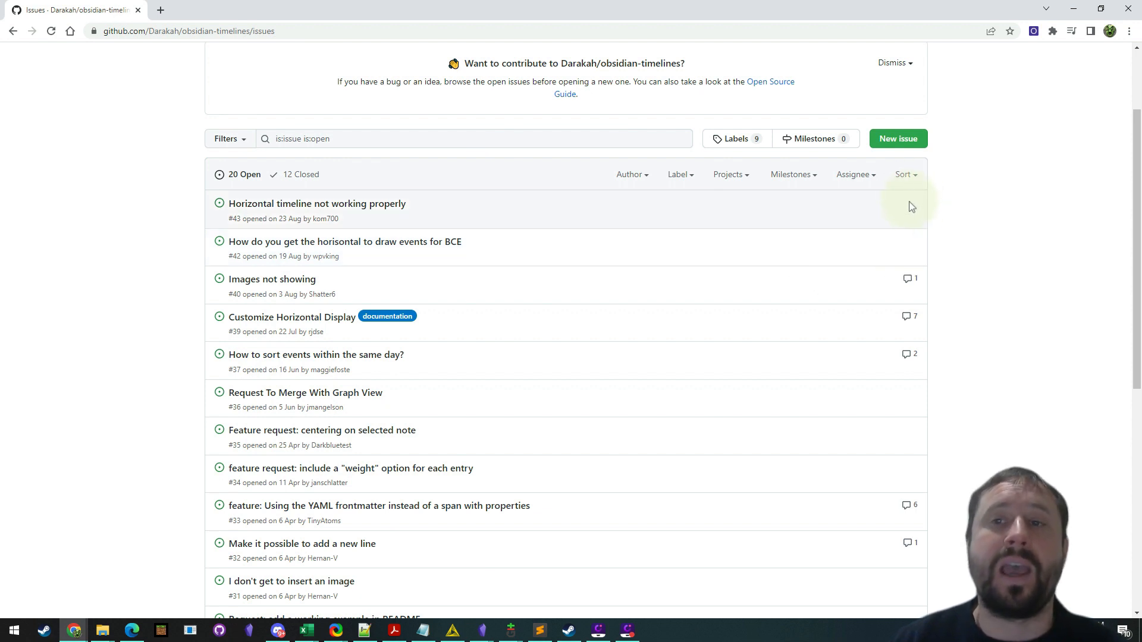
{"action": "scroll", "coordinate": [912, 397], "scroll_direction": "down", "scroll_amount": 2}
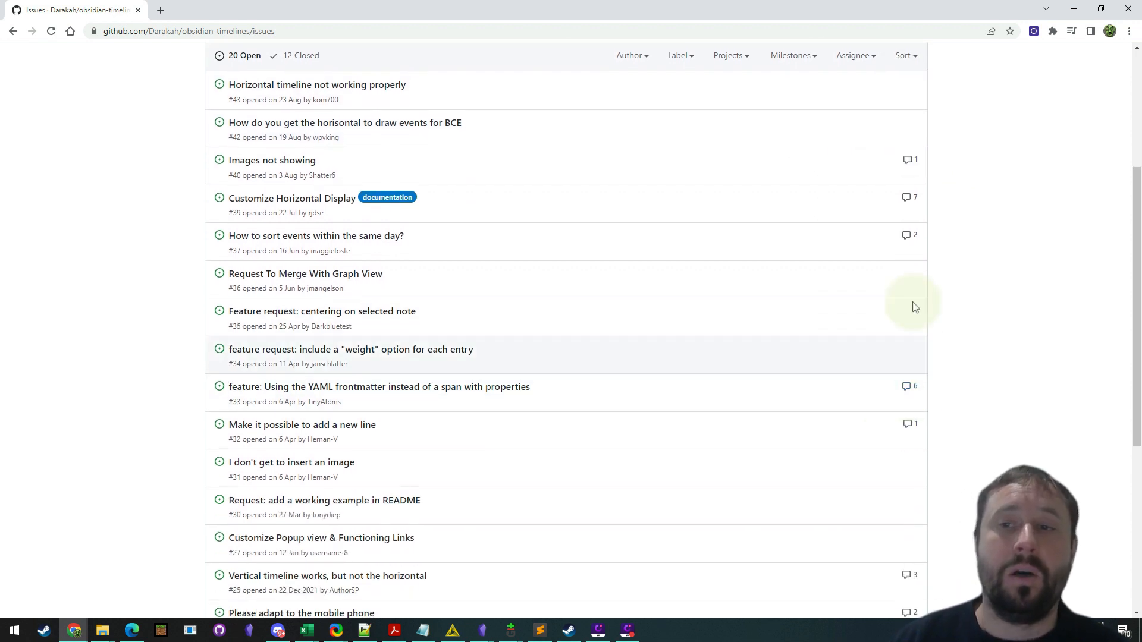
{"action": "scroll", "coordinate": [958, 309], "scroll_direction": "down", "scroll_amount": 2}
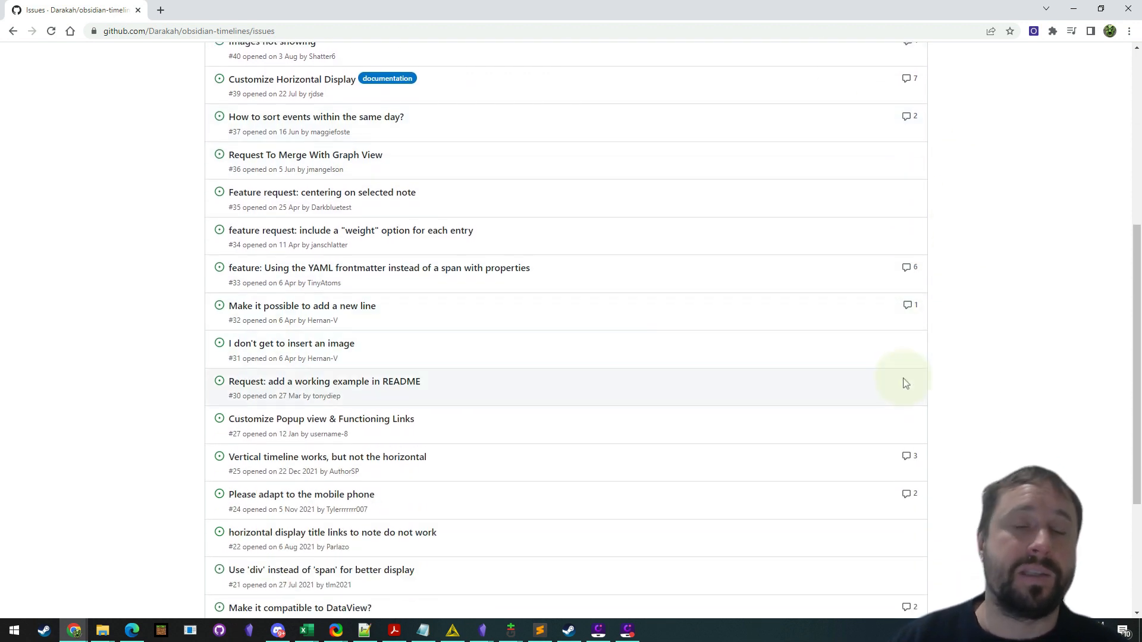
{"action": "scroll", "coordinate": [956, 385], "scroll_direction": "down", "scroll_amount": 2}
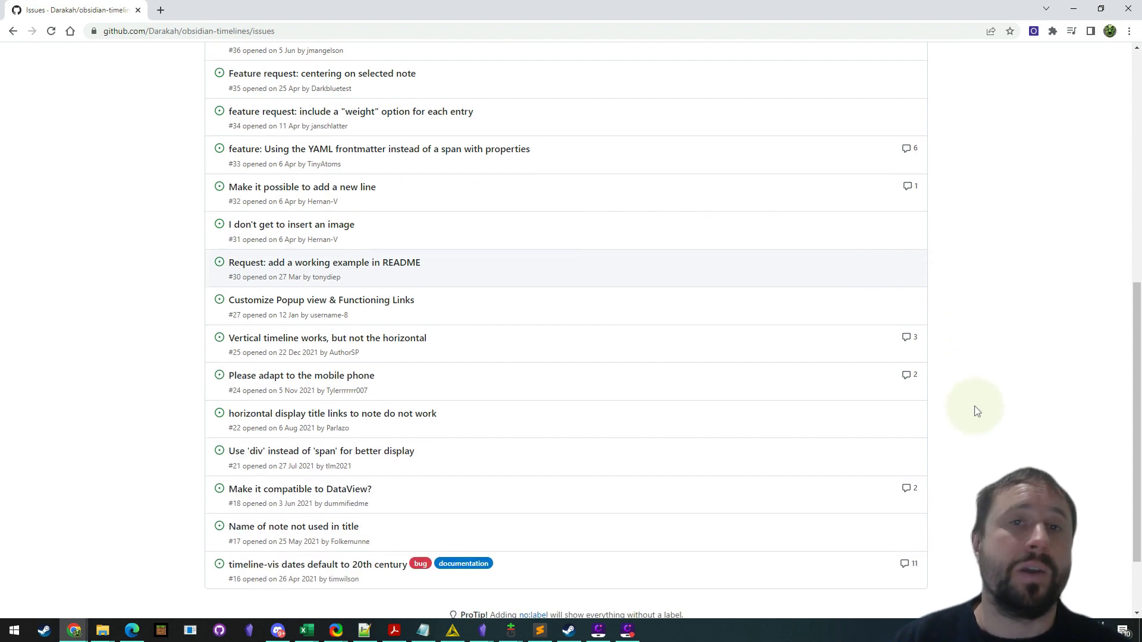
Step: Finish looking through the open issues, return to the obsidian-timelines repository's main page, and switch back to Obsidian
{"action": "scroll", "coordinate": [1007, 314], "scroll_direction": "down", "scroll_amount": 2}
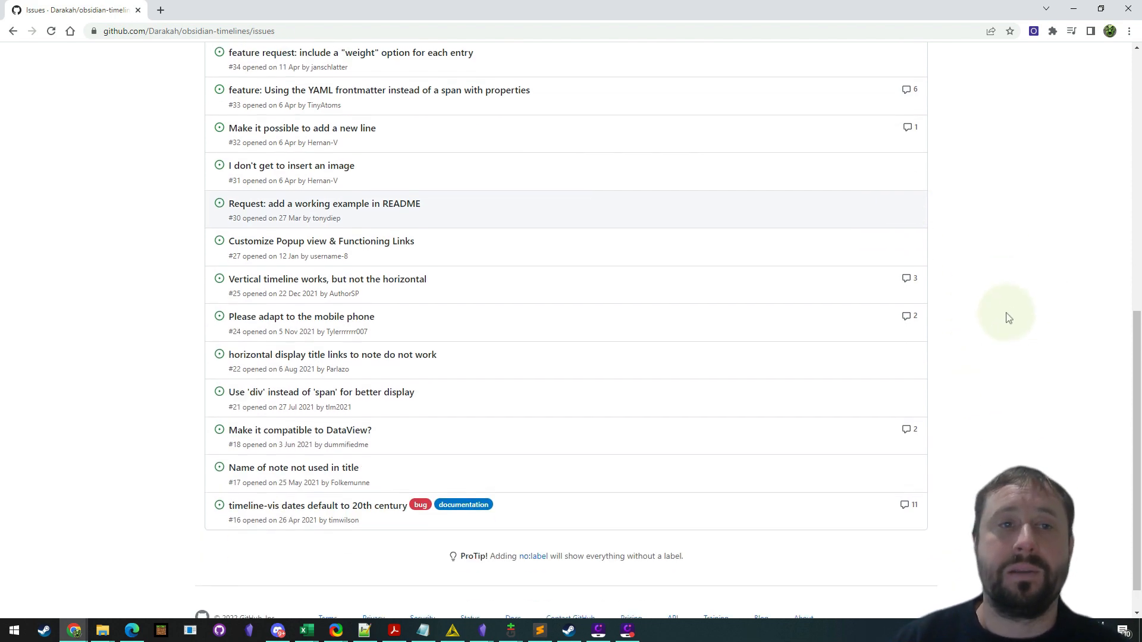
{"action": "scroll", "coordinate": [1008, 318], "scroll_direction": "up", "scroll_amount": 12}
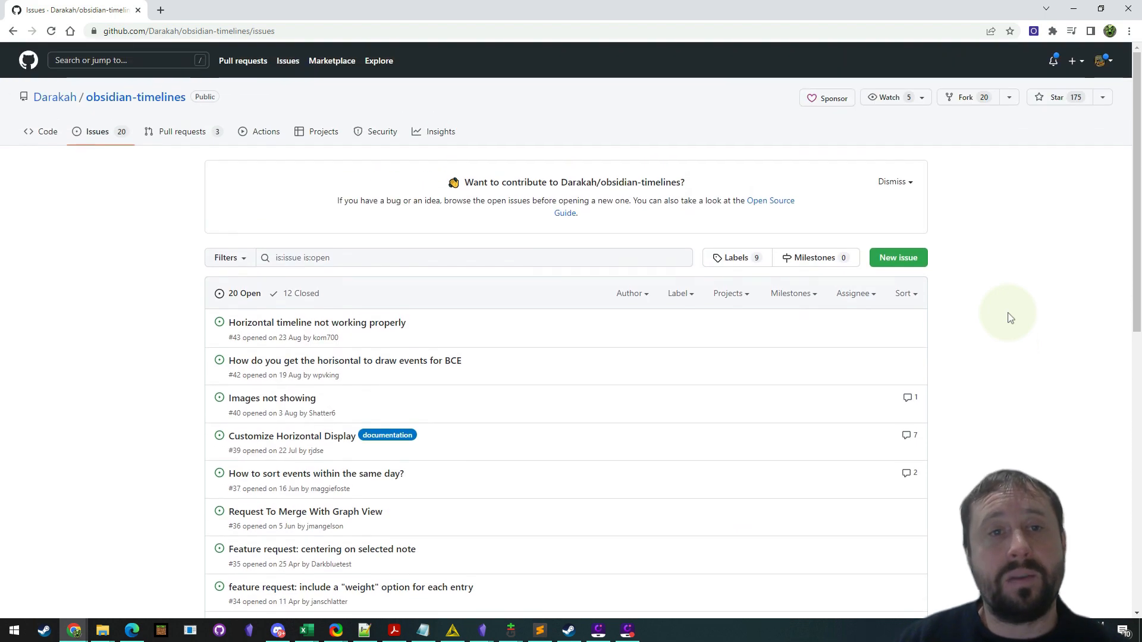
{"action": "left_click", "coordinate": [134, 100]}
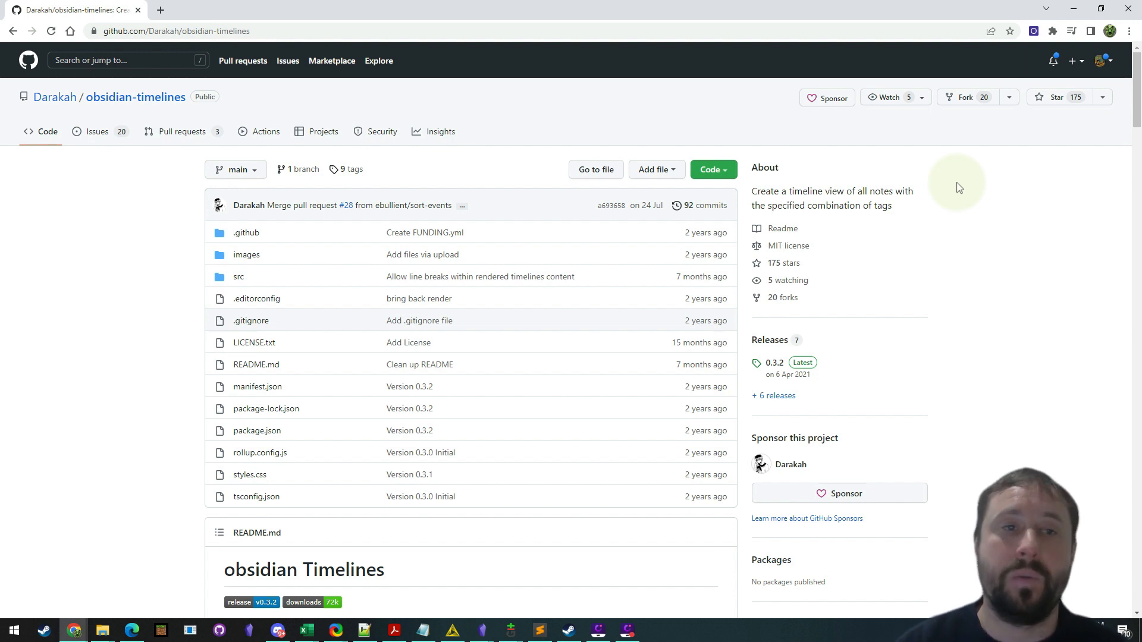
{"action": "left_click", "coordinate": [1074, 8]}
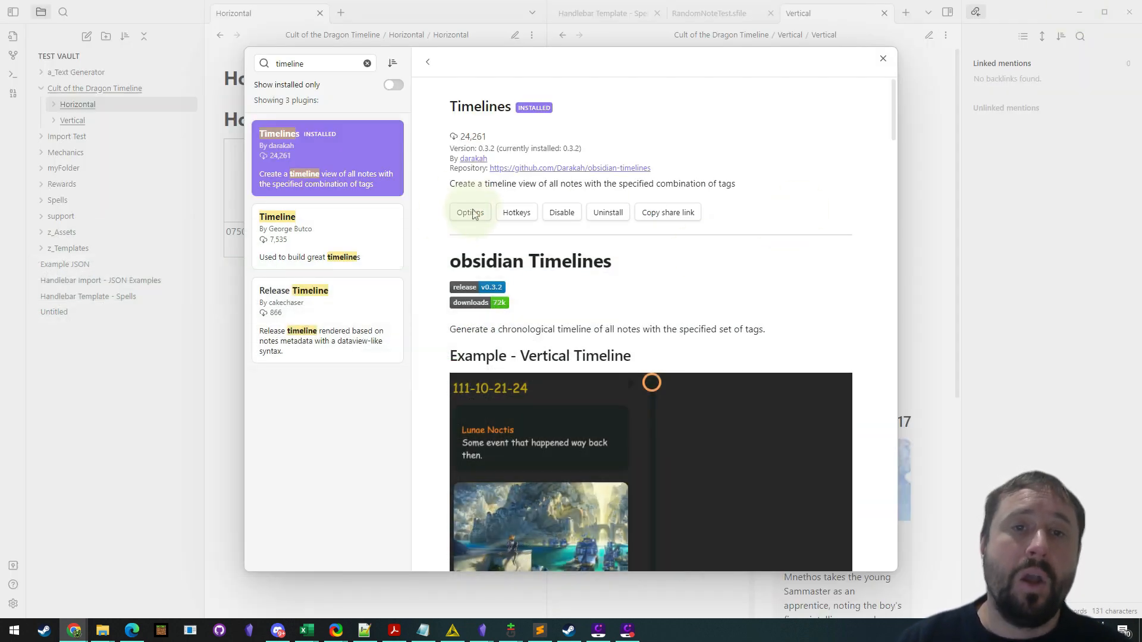
Step: Look over the vertical and horizontal timeline examples in the Timelines plugin description and close the plugin browser
{"action": "scroll", "coordinate": [684, 179], "scroll_direction": "down", "scroll_amount": 1}
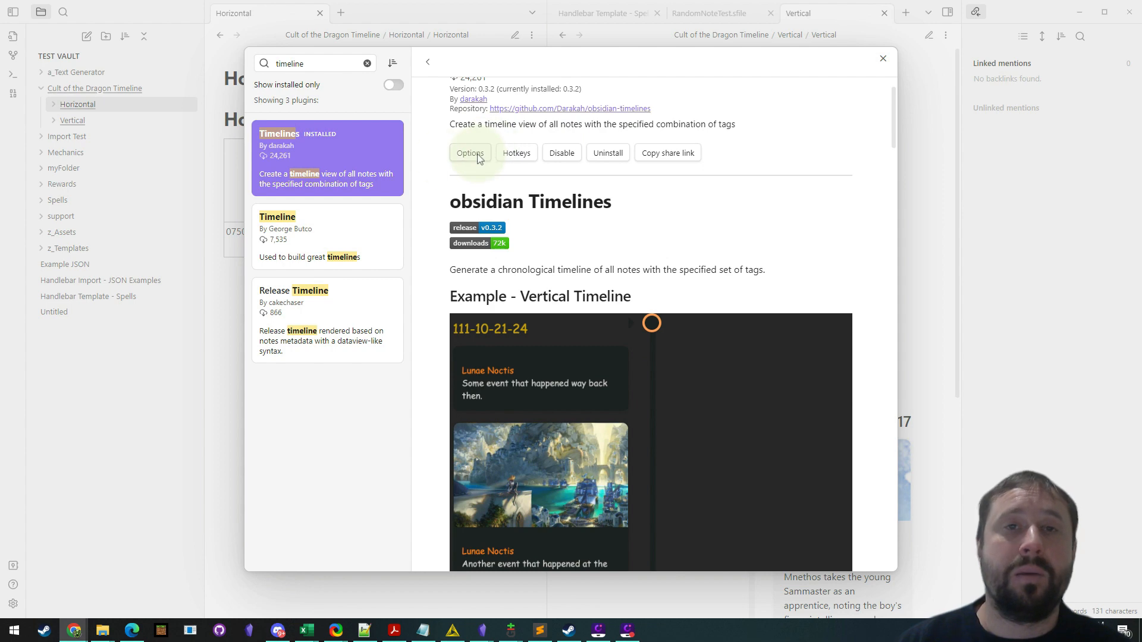
{"action": "scroll", "coordinate": [732, 199], "scroll_direction": "down", "scroll_amount": 3}
{"action": "scroll", "coordinate": [731, 202], "scroll_direction": "down", "scroll_amount": 6}
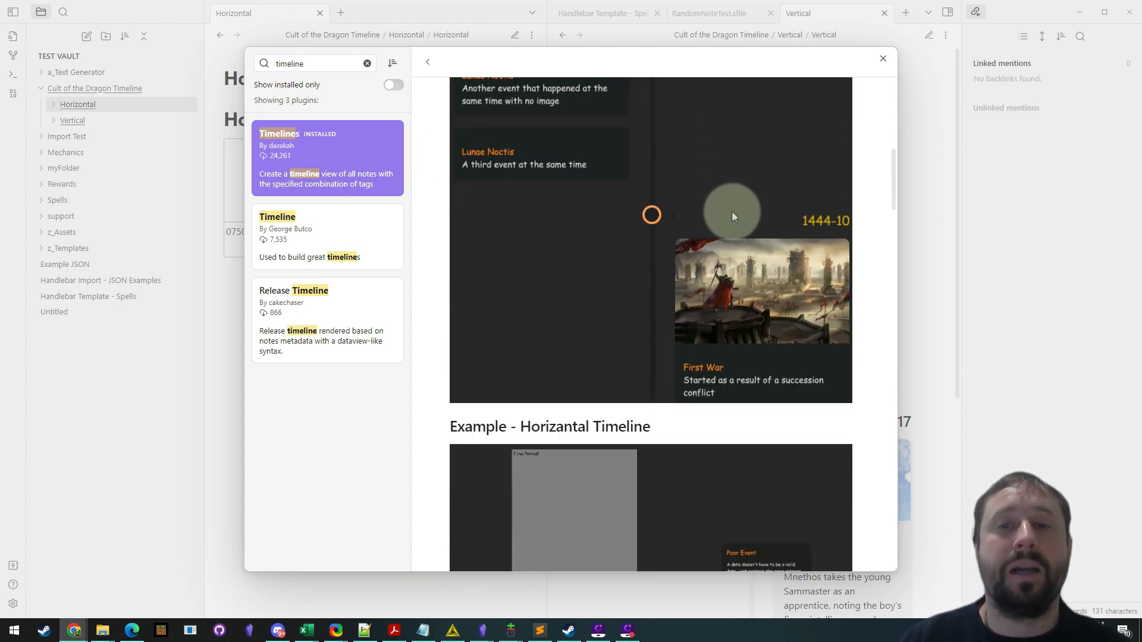
{"action": "scroll", "coordinate": [761, 191], "scroll_direction": "down", "scroll_amount": 1}
{"action": "left_click_drag", "start_coordinate": [890, 186], "coordinate": [884, 92]}
{"action": "left_click", "coordinate": [931, 99]}
{"action": "left_click", "coordinate": [930, 99]}
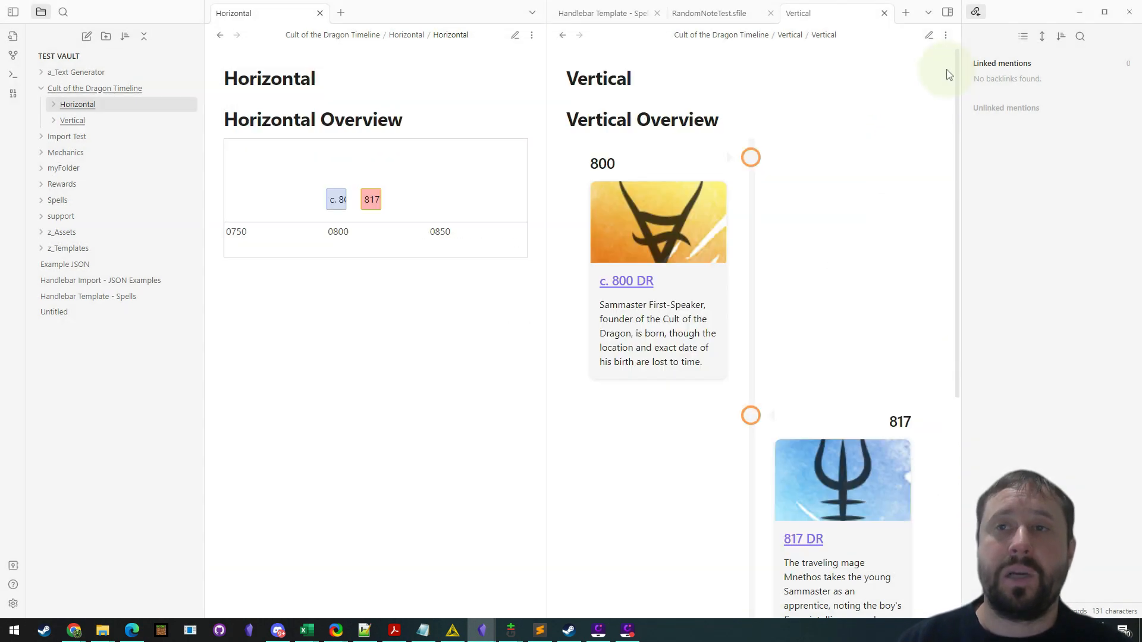
Step: Examine the rendered vertical timeline in the Vertical note from the 800 entry to the 817 entry
{"action": "left_click", "coordinate": [290, 474]}
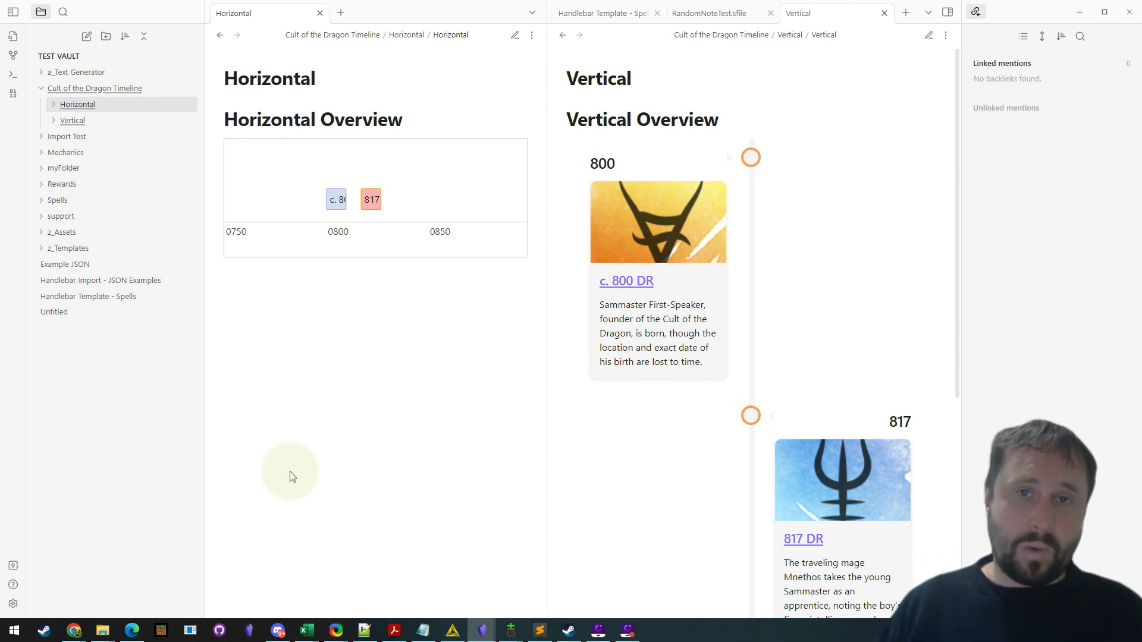
{"action": "scroll", "coordinate": [791, 196], "scroll_direction": "down", "scroll_amount": 4}
{"action": "scroll", "coordinate": [800, 195], "scroll_direction": "up", "scroll_amount": 4}
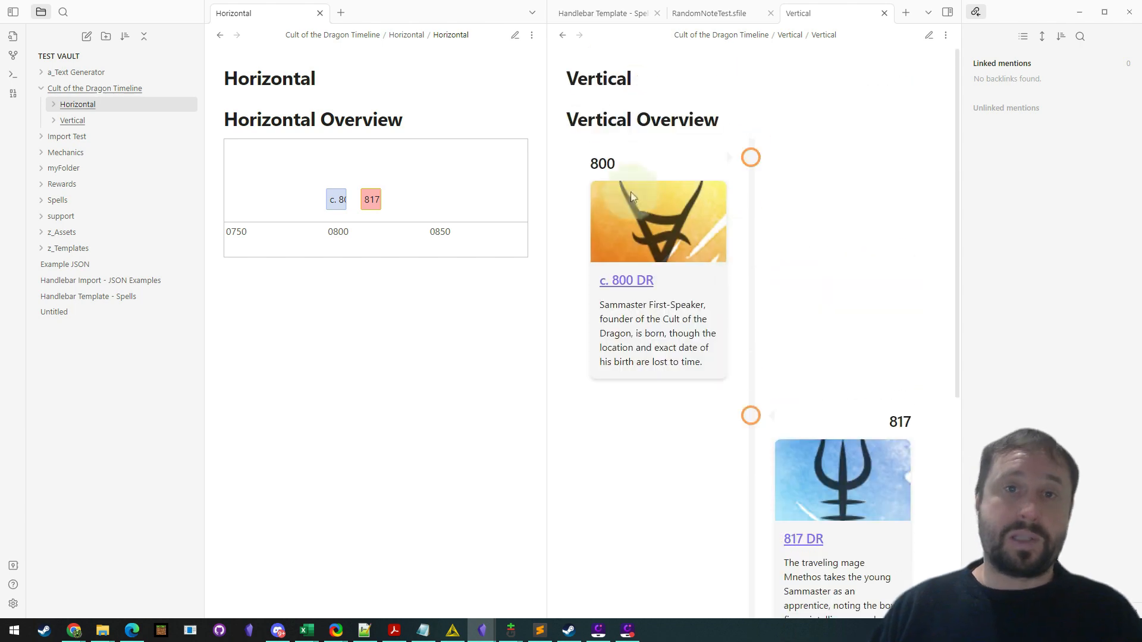
{"action": "scroll", "coordinate": [857, 214], "scroll_direction": "down", "scroll_amount": 3}
{"action": "scroll", "coordinate": [845, 268], "scroll_direction": "down", "scroll_amount": 3}
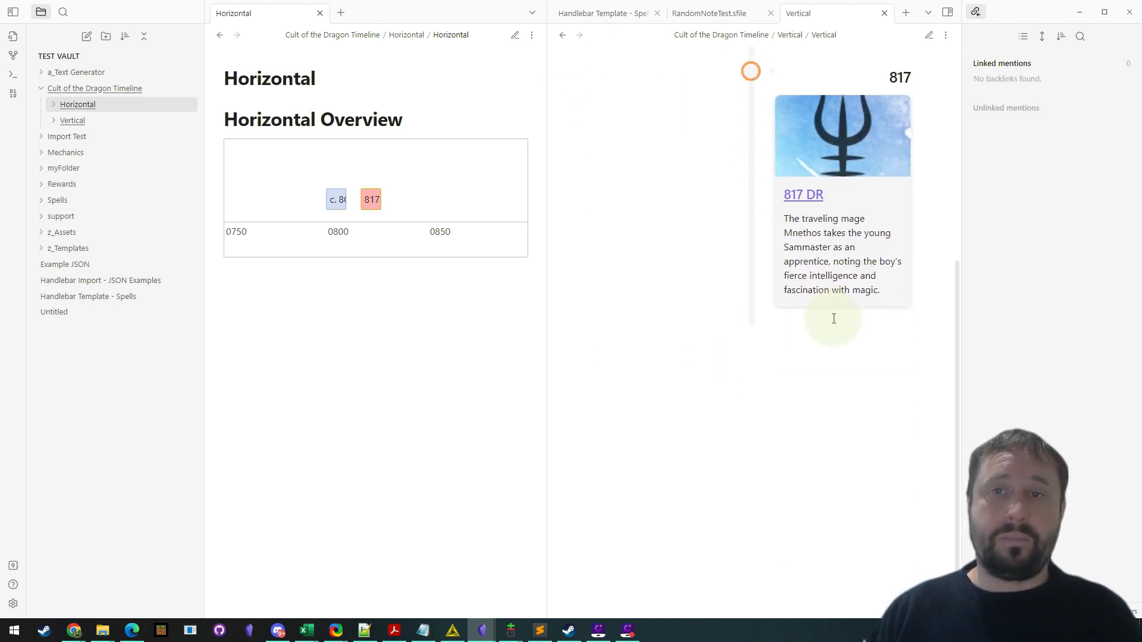
{"action": "scroll", "coordinate": [737, 232], "scroll_direction": "up", "scroll_amount": 6}
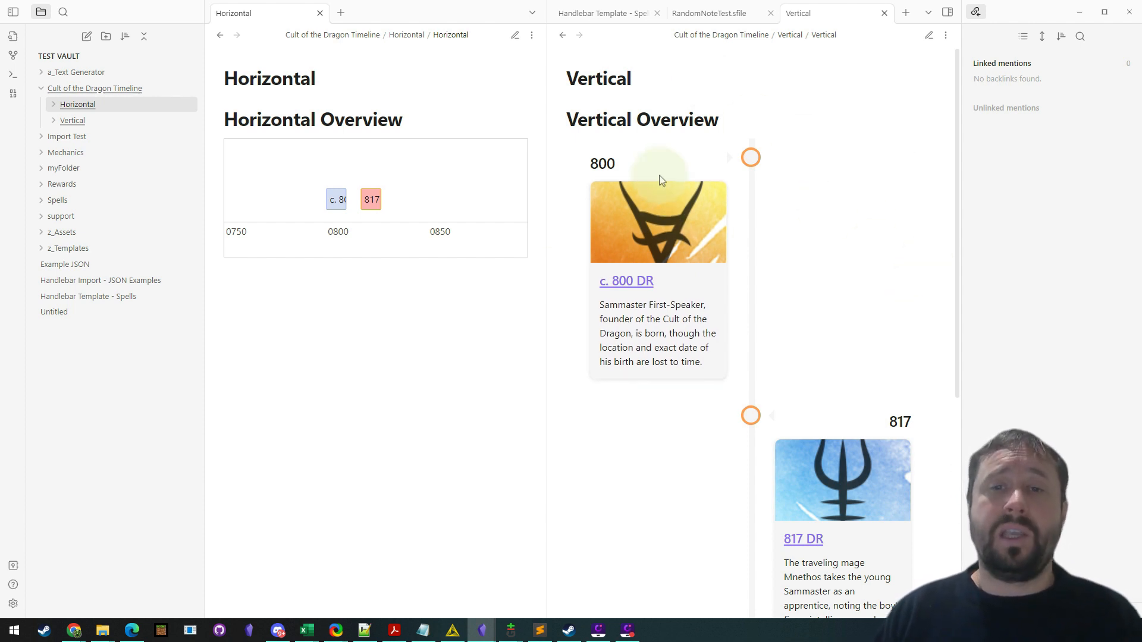
Step: Open the note linked from the c. 800 DR card and return to the Vertical note
{"action": "left_click", "coordinate": [641, 238]}
{"action": "left_click", "coordinate": [632, 281]}
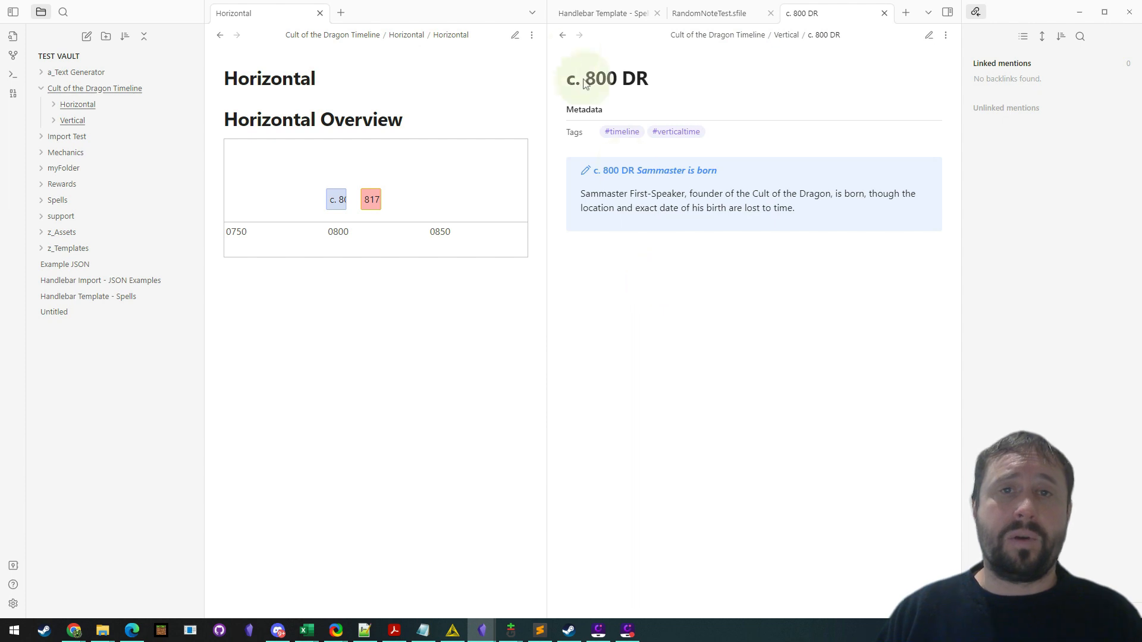
{"action": "left_click", "coordinate": [563, 35]}
{"action": "scroll", "coordinate": [903, 241], "scroll_direction": "down", "scroll_amount": 1}
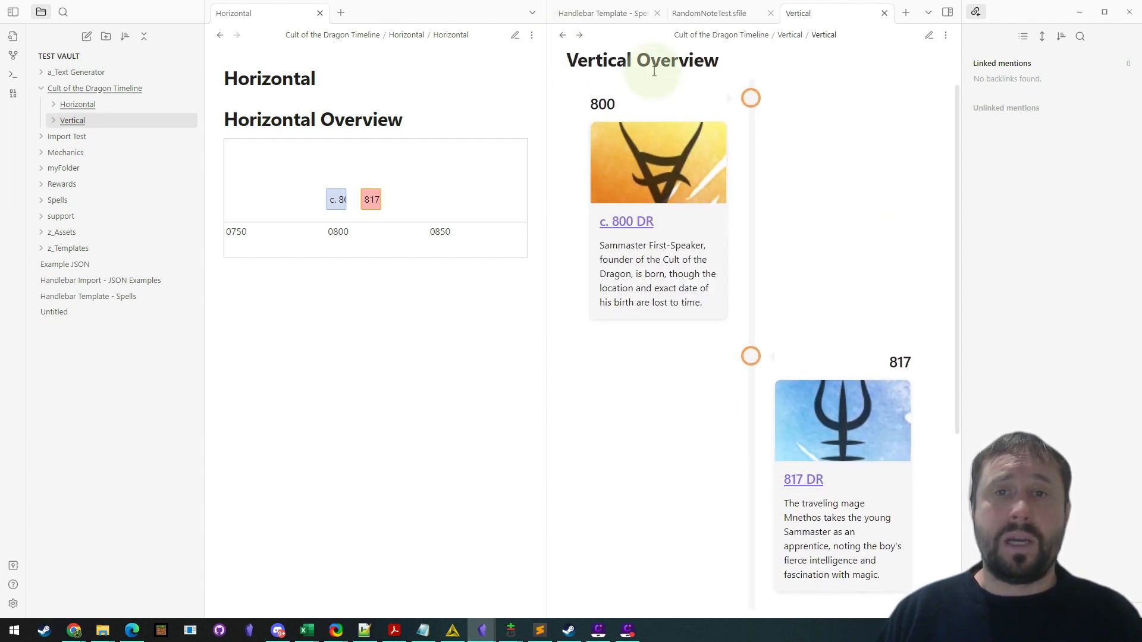
Step: Collapse and re-expand the 800 entry on the vertical timeline, and look over the 817 entry below it
{"action": "left_click", "coordinate": [599, 104]}
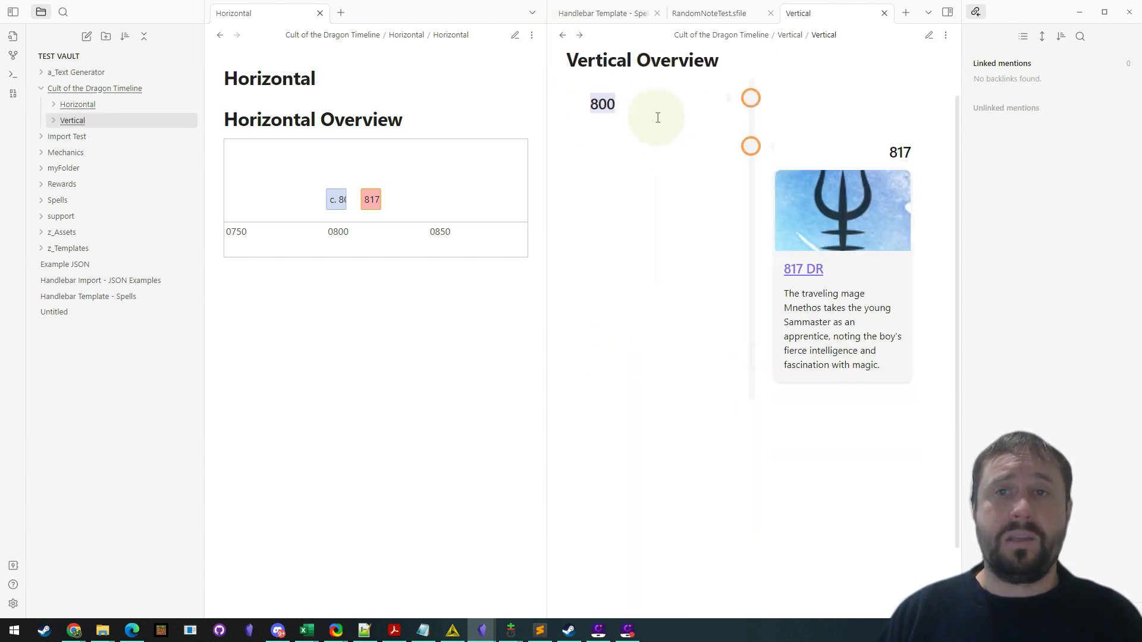
{"action": "left_click", "coordinate": [599, 104]}
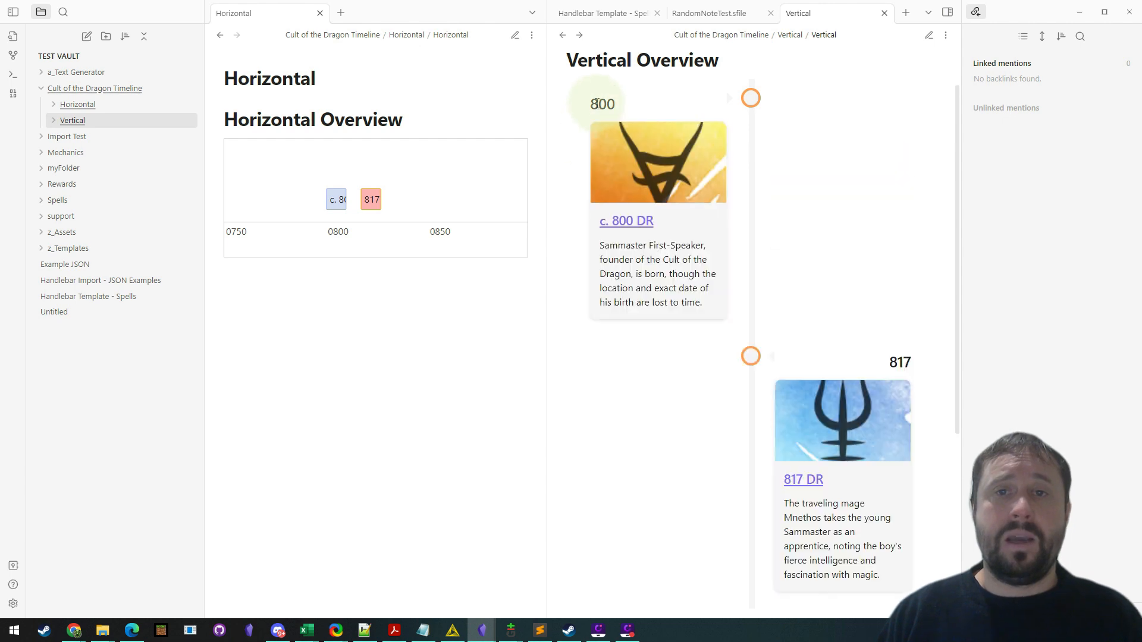
{"action": "scroll", "coordinate": [779, 270], "scroll_direction": "down", "scroll_amount": 2}
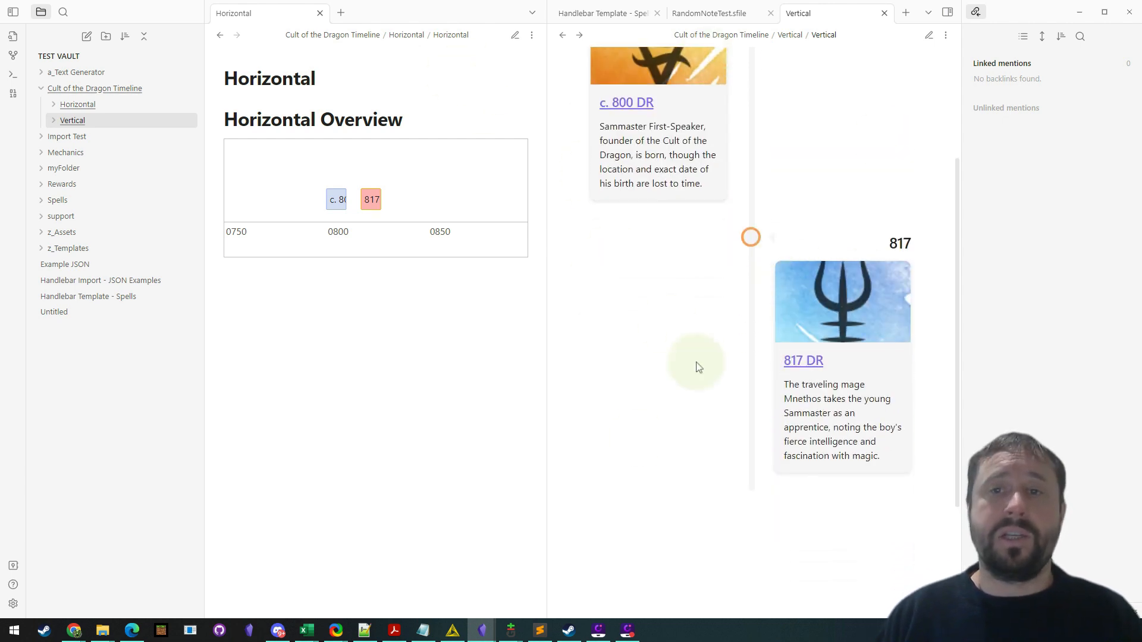
{"action": "scroll", "coordinate": [695, 365], "scroll_direction": "up", "scroll_amount": 3}
Step: Zoom the horizontal timeline in on the c. 800 DR and 817 DR events, compare it with the vertical timeline's 800 date, and zoom out slightly
{"action": "left_click", "coordinate": [220, 388]}
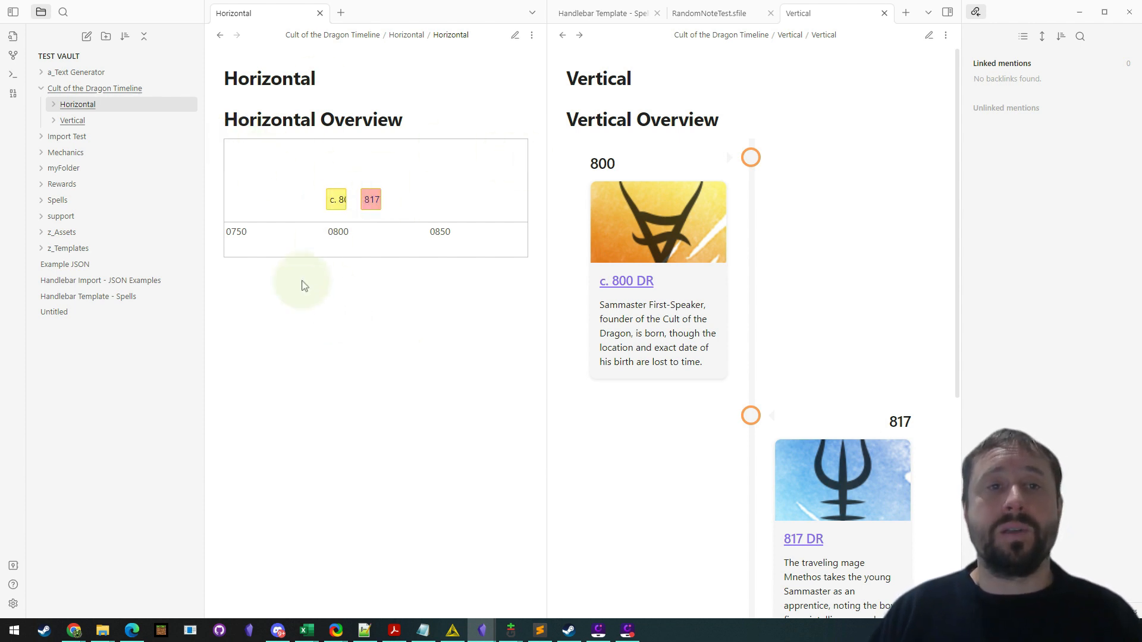
{"action": "scroll", "coordinate": [313, 214], "scroll_direction": "up", "scroll_amount": 5}
{"action": "scroll", "coordinate": [408, 247], "scroll_direction": "down", "scroll_amount": 2}
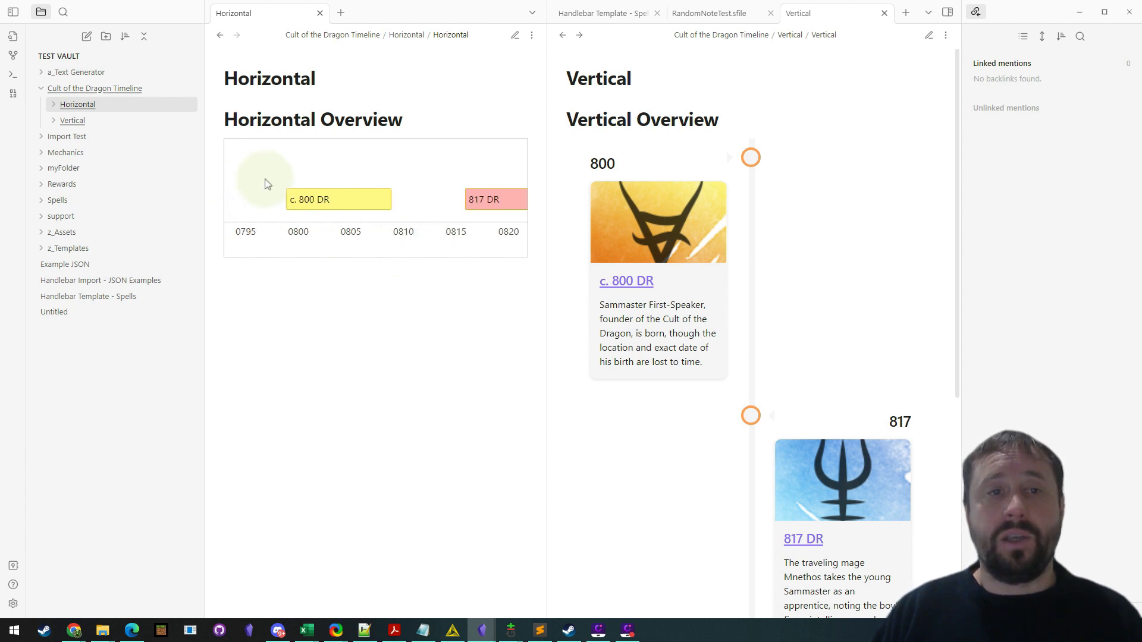
{"action": "double_click", "coordinate": [622, 166]}
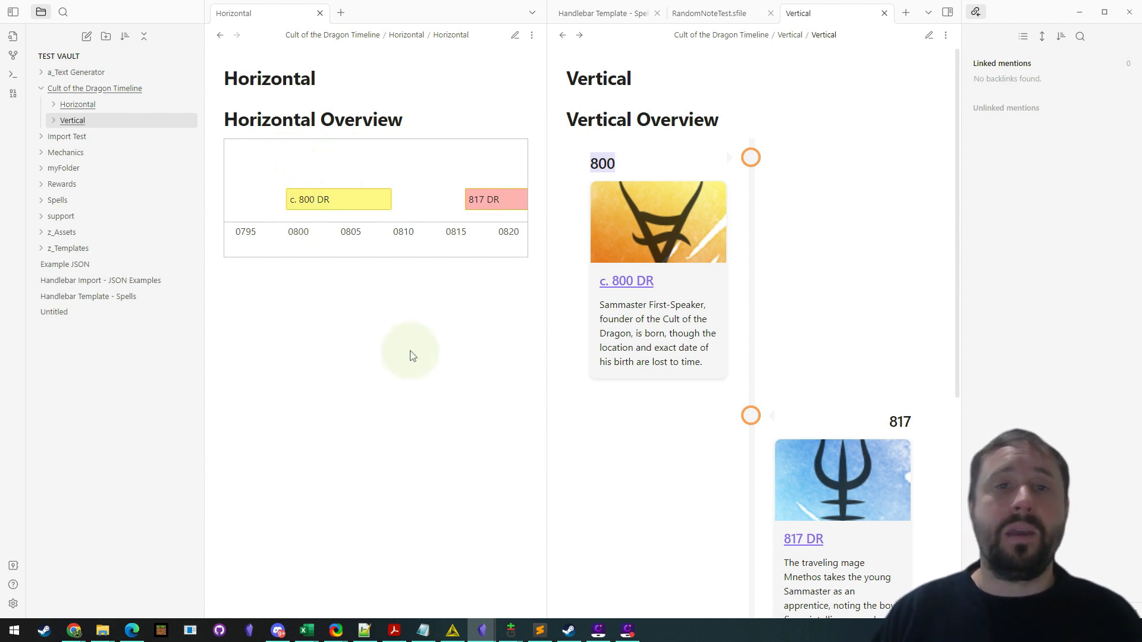
{"action": "scroll", "coordinate": [459, 178], "scroll_direction": "down", "scroll_amount": 2}
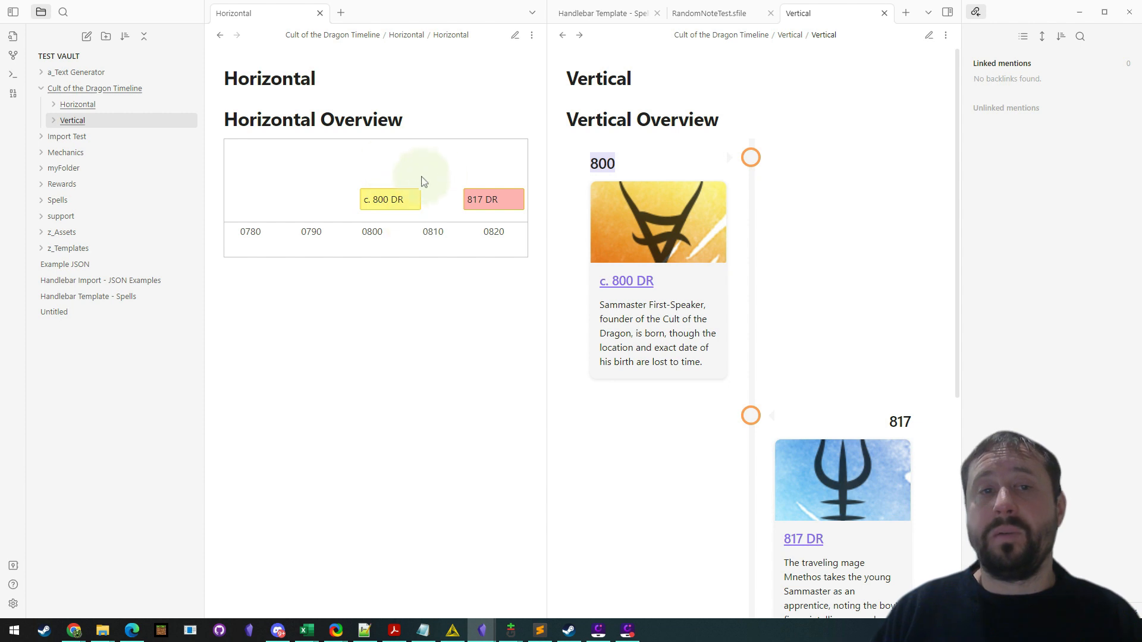
Step: Select the 817 DR and c. 800 DR events in turn on the horizontal timeline to check their selection behavior
{"action": "left_click", "coordinate": [344, 343]}
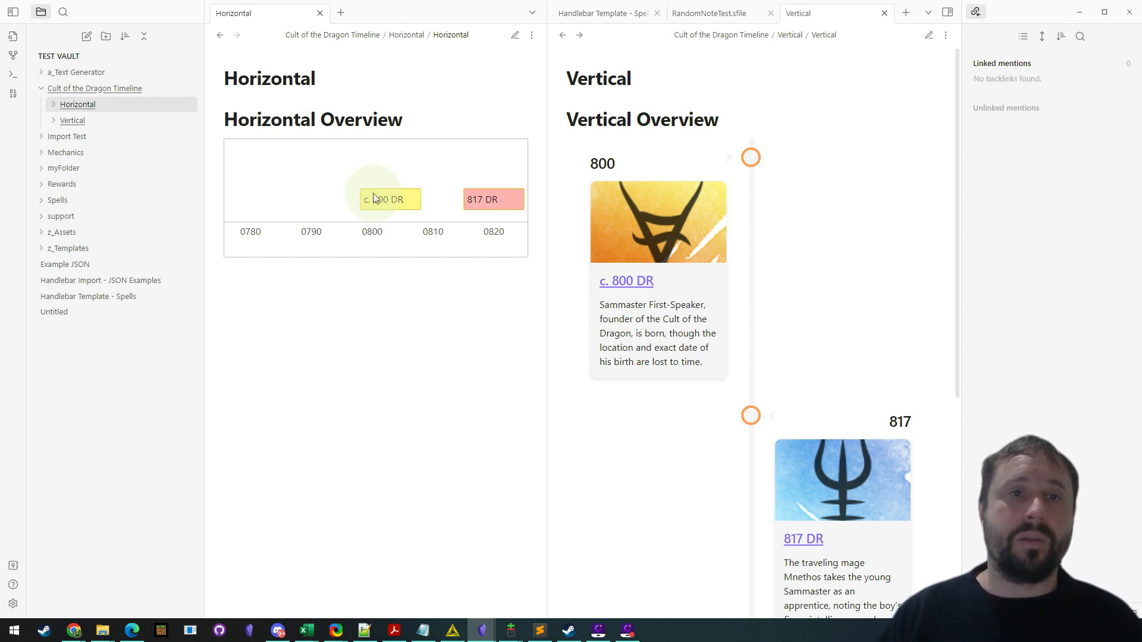
{"action": "left_click", "coordinate": [471, 200]}
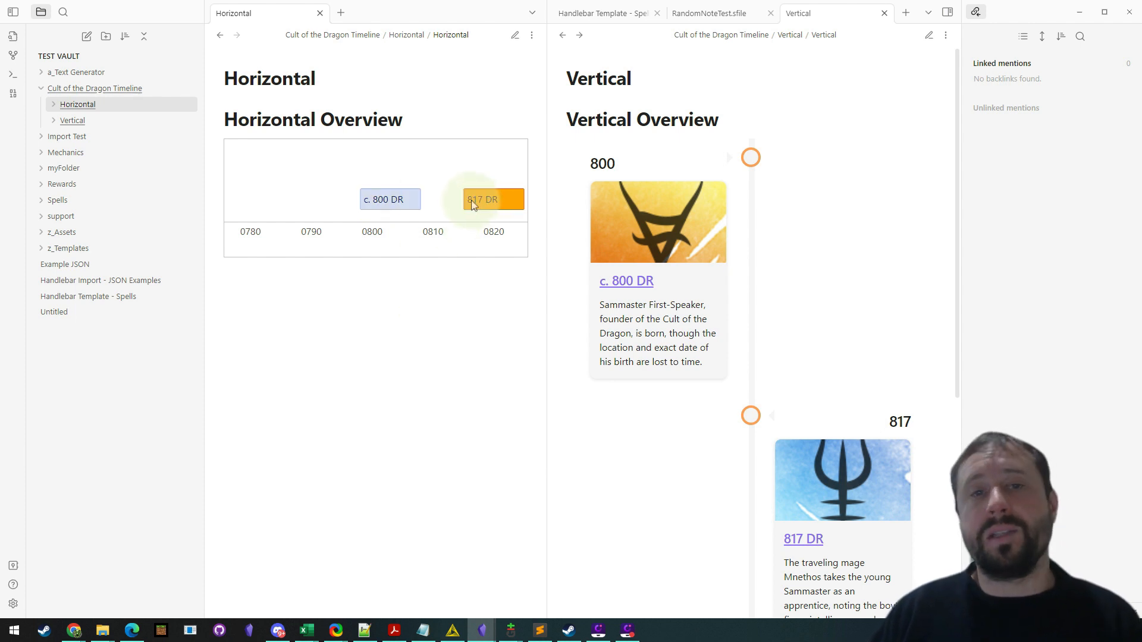
{"action": "left_click", "coordinate": [384, 198]}
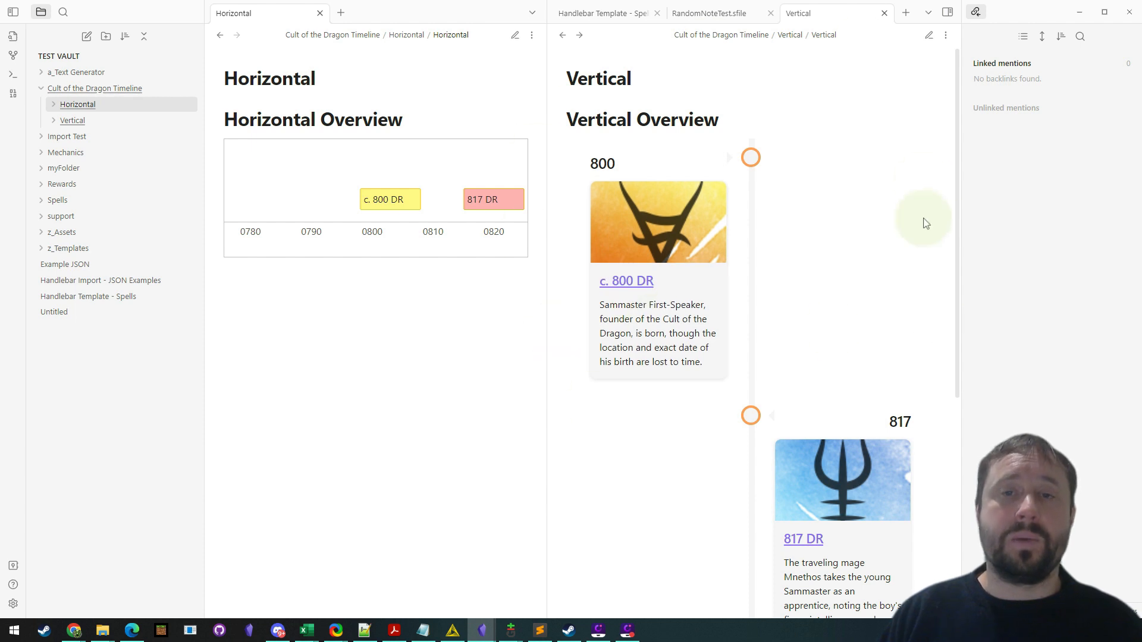
Step: Expand the Horizontal and Vertical folders in the file list and switch the Vertical note to editing view to inspect its timeline code block
{"action": "left_click", "coordinate": [53, 105]}
{"action": "left_click", "coordinate": [53, 153]}
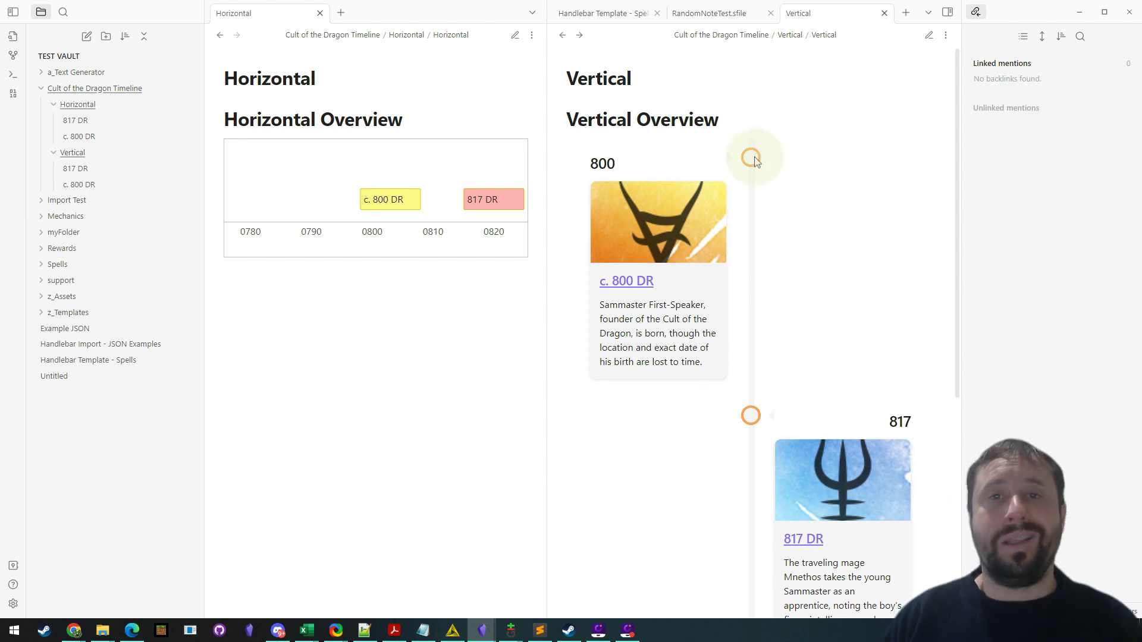
{"action": "left_click", "coordinate": [929, 35]}
{"action": "left_click_drag", "start_coordinate": [605, 173], "coordinate": [572, 159]}
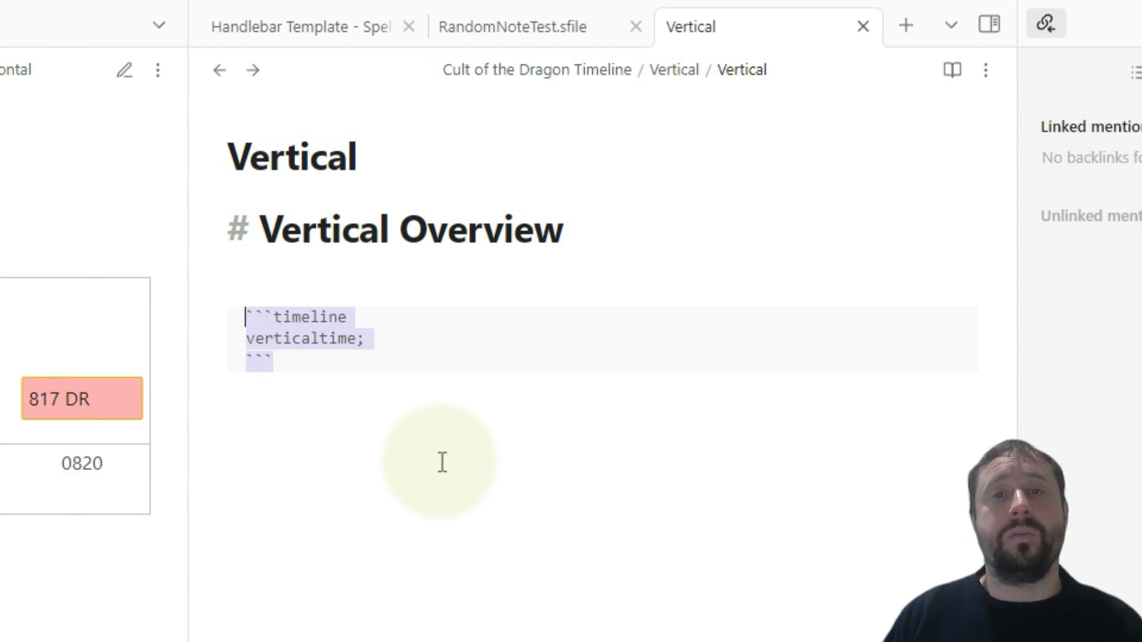
{"action": "left_click", "coordinate": [442, 463]}
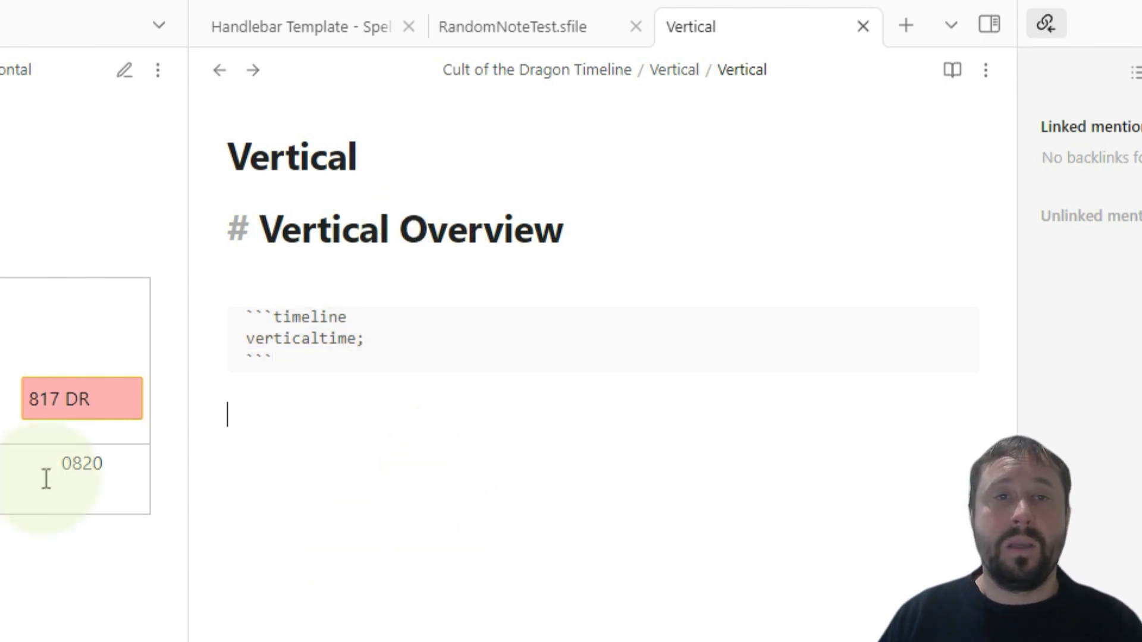
Step: Open the 817 DR note from the Vertical folder in editing view and compare its source with the Vertical note's timeline code block
{"action": "left_click", "coordinate": [30, 177]}
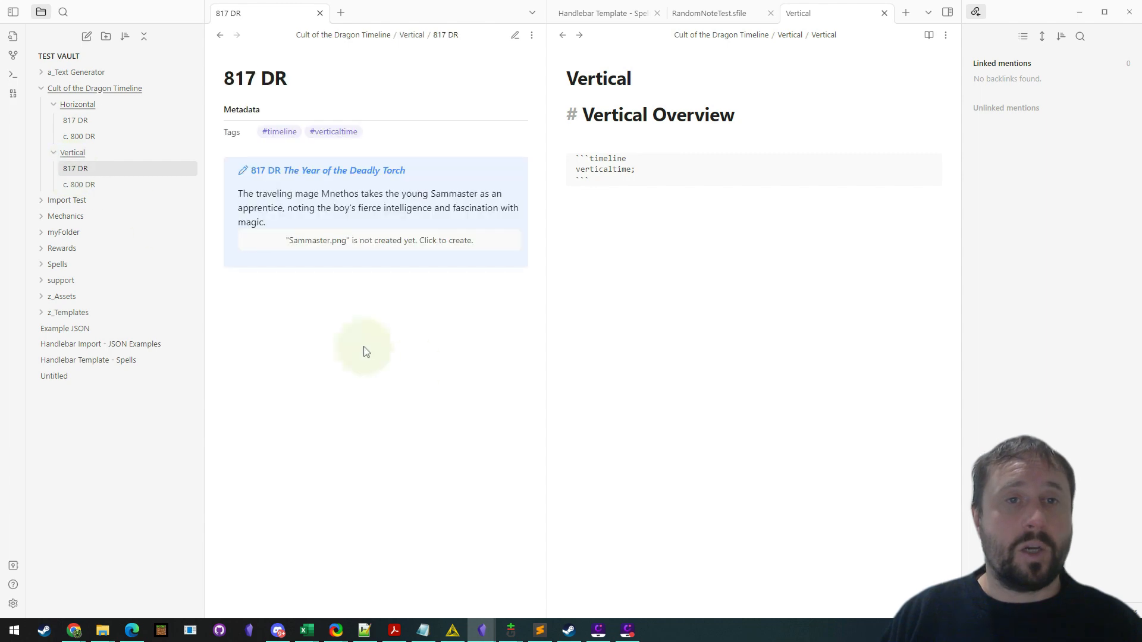
{"action": "left_click", "coordinate": [515, 37]}
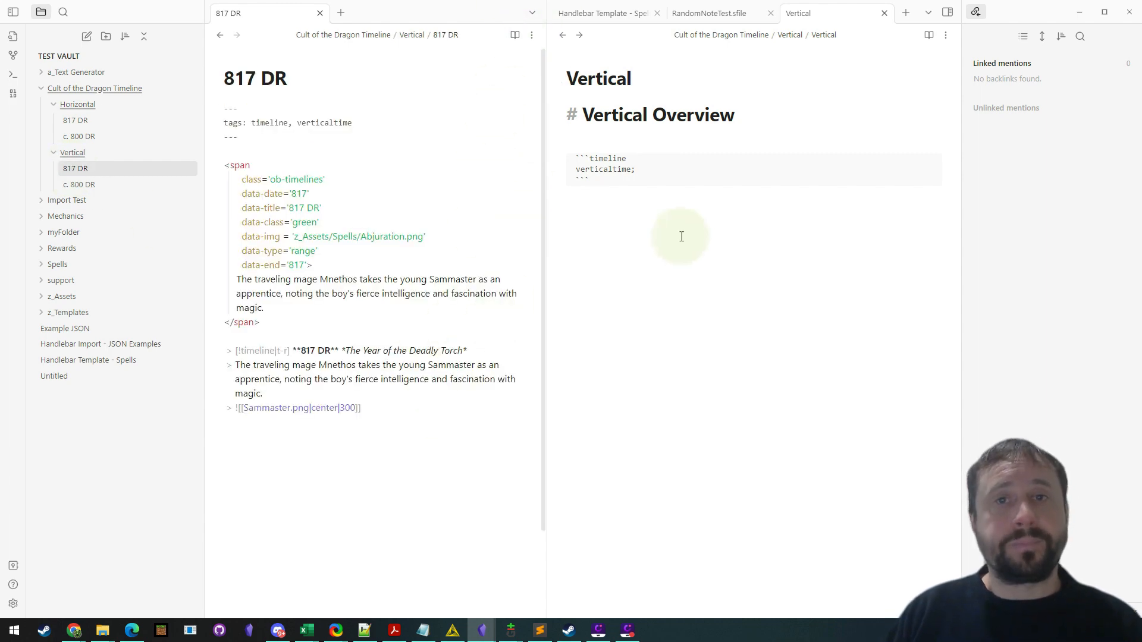
{"action": "left_click_drag", "start_coordinate": [633, 159], "coordinate": [575, 161]}
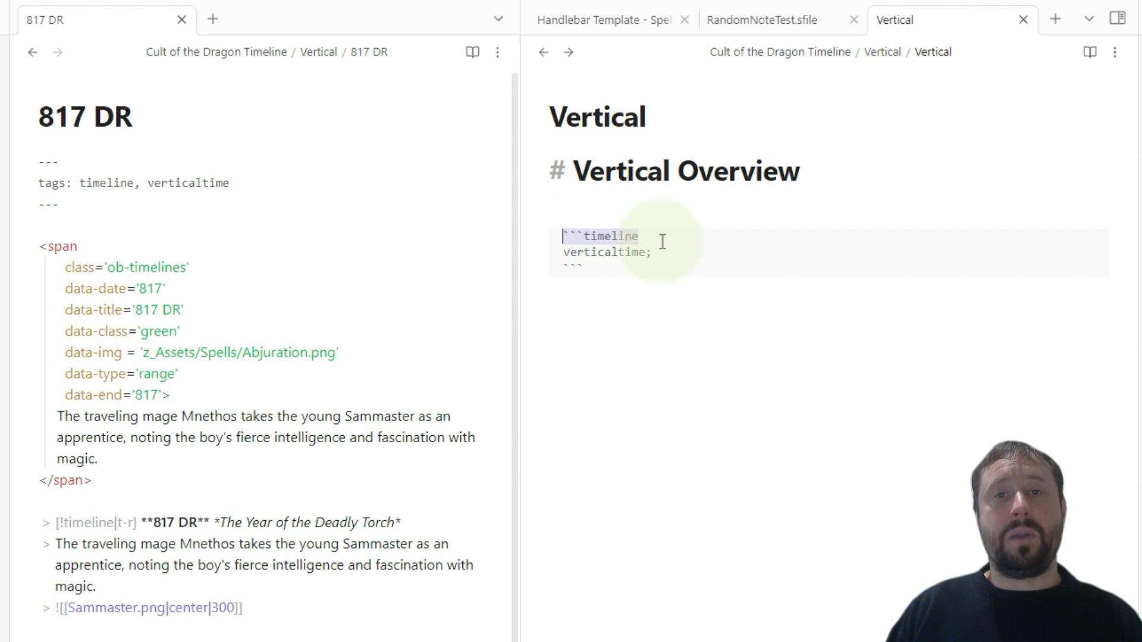
{"action": "left_click_drag", "start_coordinate": [658, 253], "coordinate": [538, 254]}
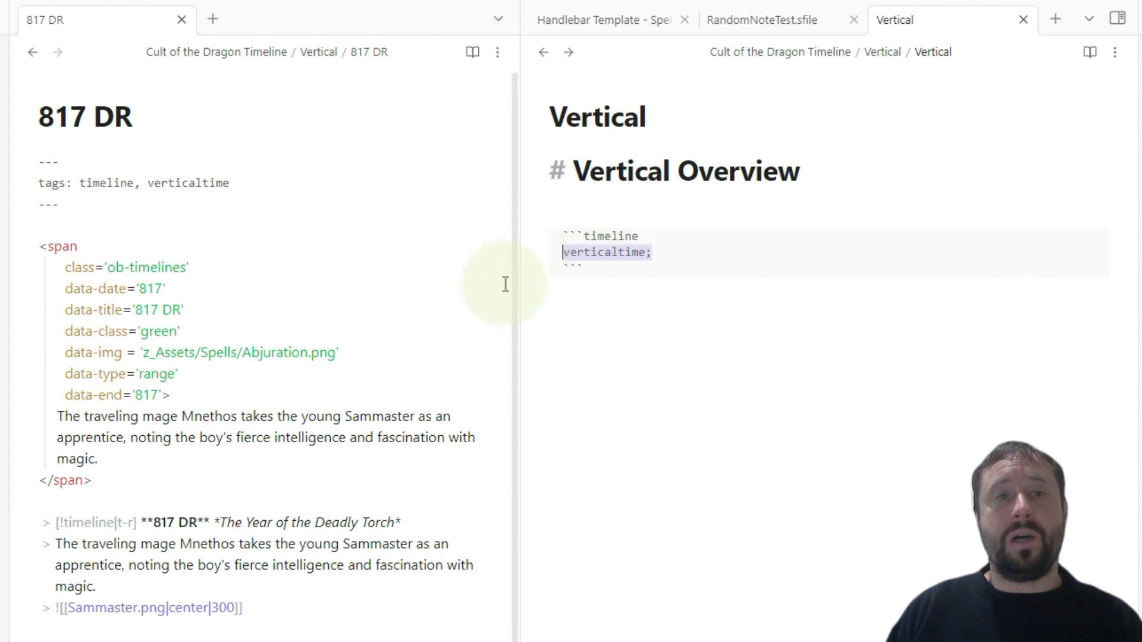
{"action": "left_click_drag", "start_coordinate": [268, 616], "coordinate": [9, 136]}
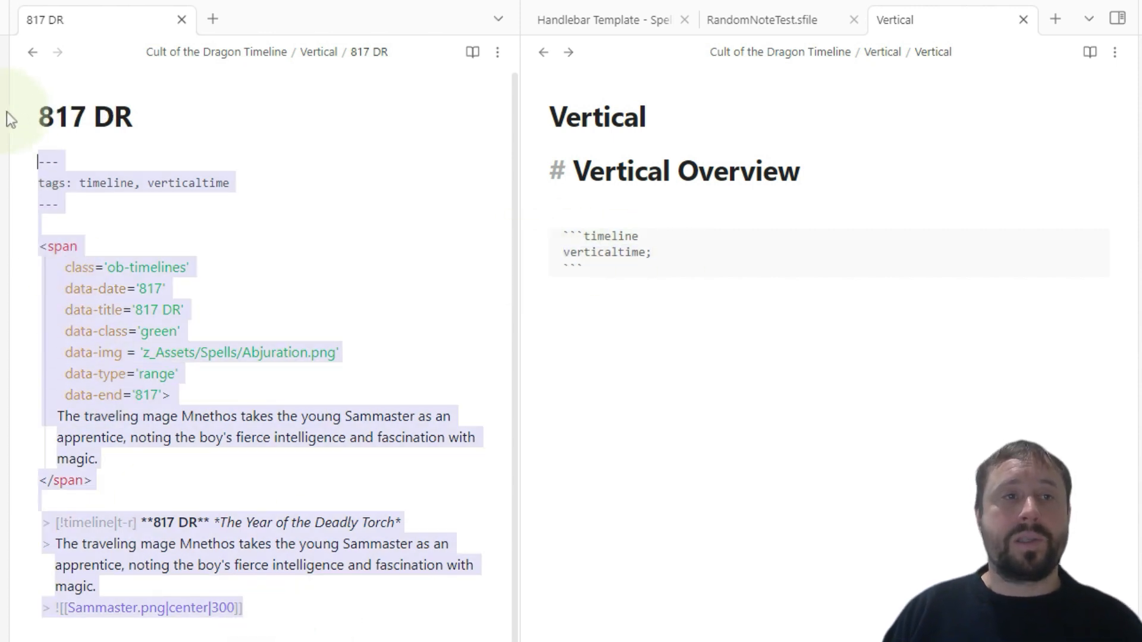
{"action": "left_click", "coordinate": [326, 220]}
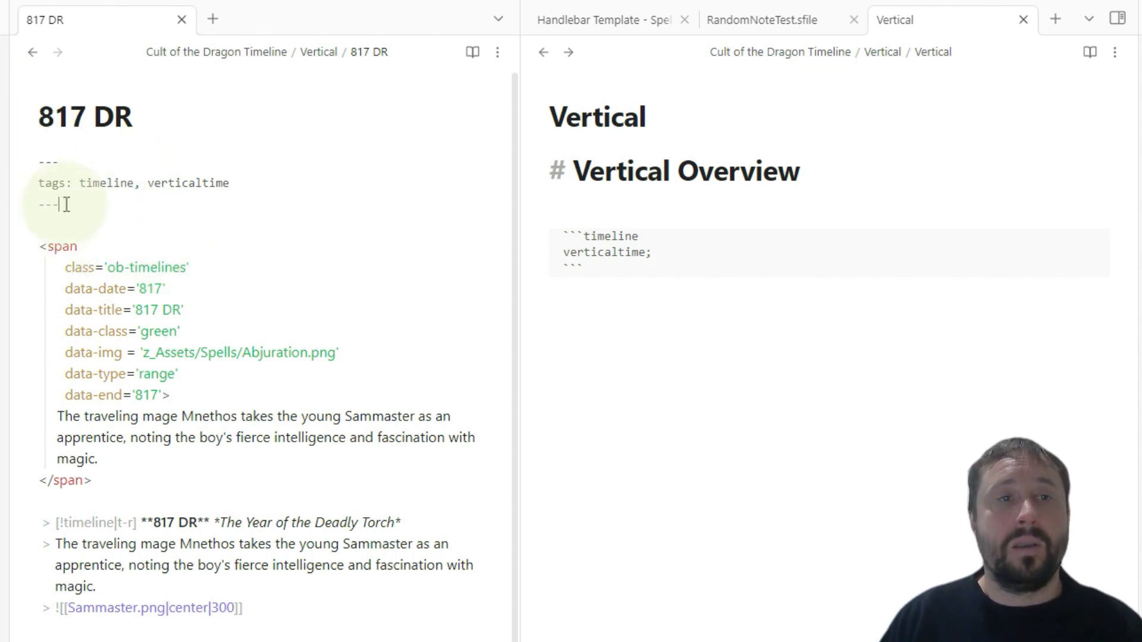
Step: Examine the 817 DR note's frontmatter tags timeline and verticaltime against the Vertical note's timeline code block
{"action": "left_click_drag", "start_coordinate": [66, 205], "coordinate": [16, 152]}
{"action": "left_click", "coordinate": [125, 205]}
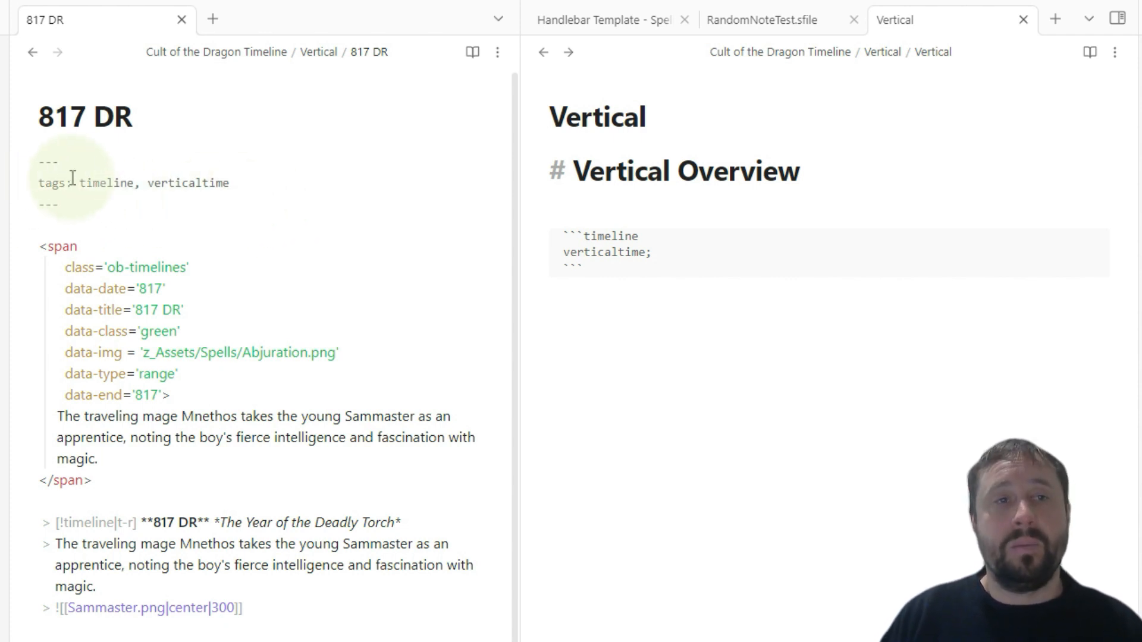
{"action": "left_click", "coordinate": [112, 183]}
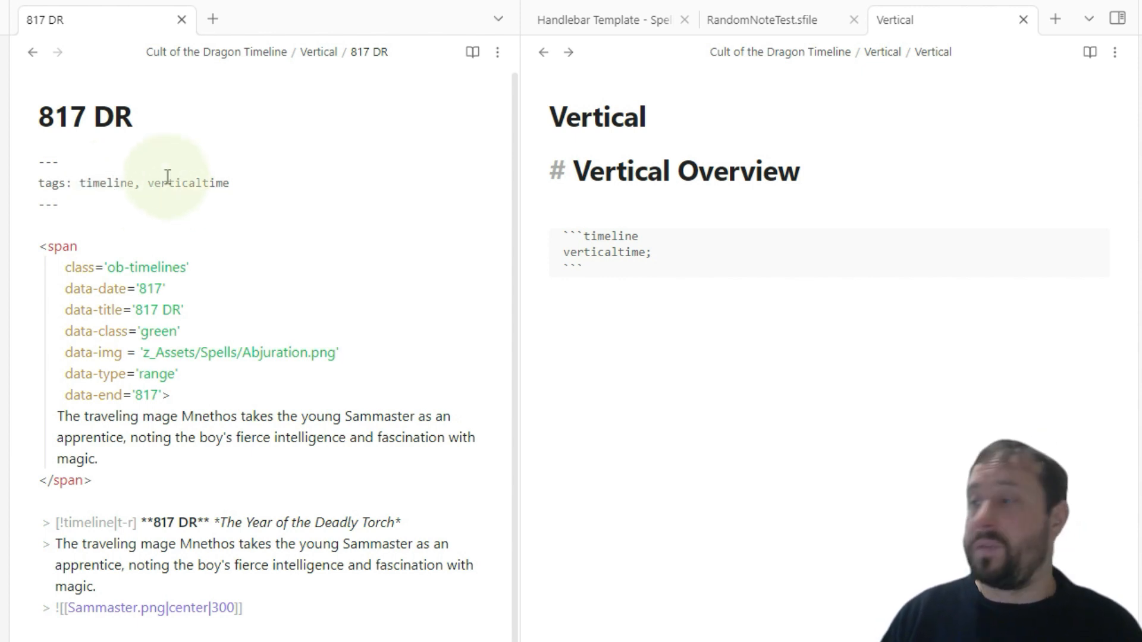
{"action": "double_click", "coordinate": [202, 183]}
{"action": "left_click", "coordinate": [586, 238]}
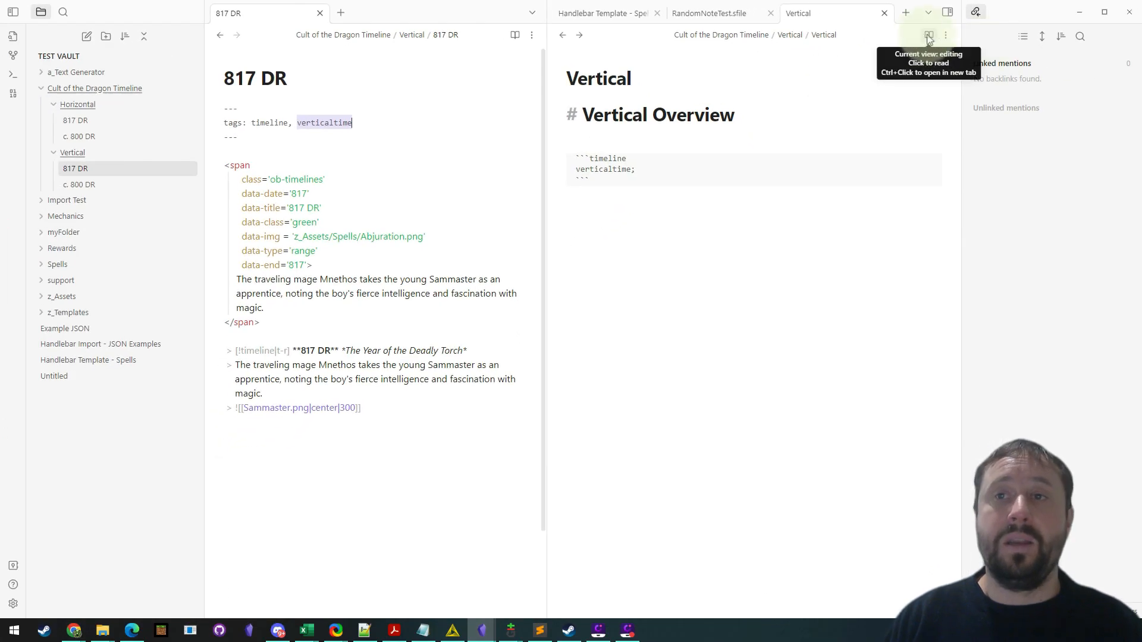
Step: Switch the Vertical note to reading view and compare the 817 DR card with the span's description text and image path
{"action": "left_click", "coordinate": [929, 36]}
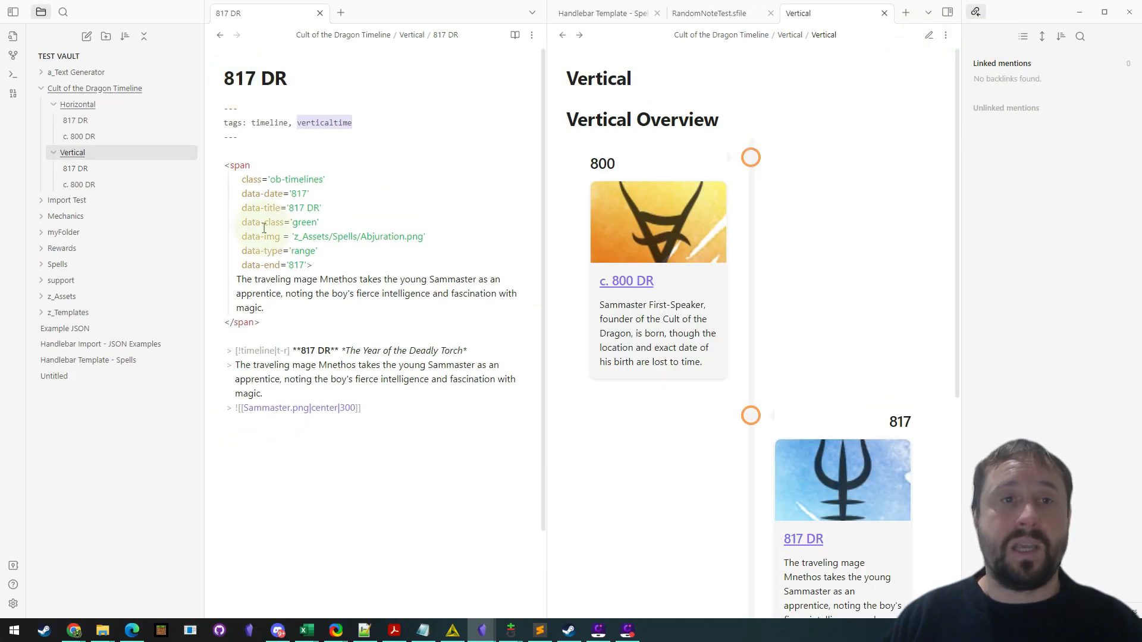
{"action": "scroll", "coordinate": [823, 375], "scroll_direction": "down", "scroll_amount": 3}
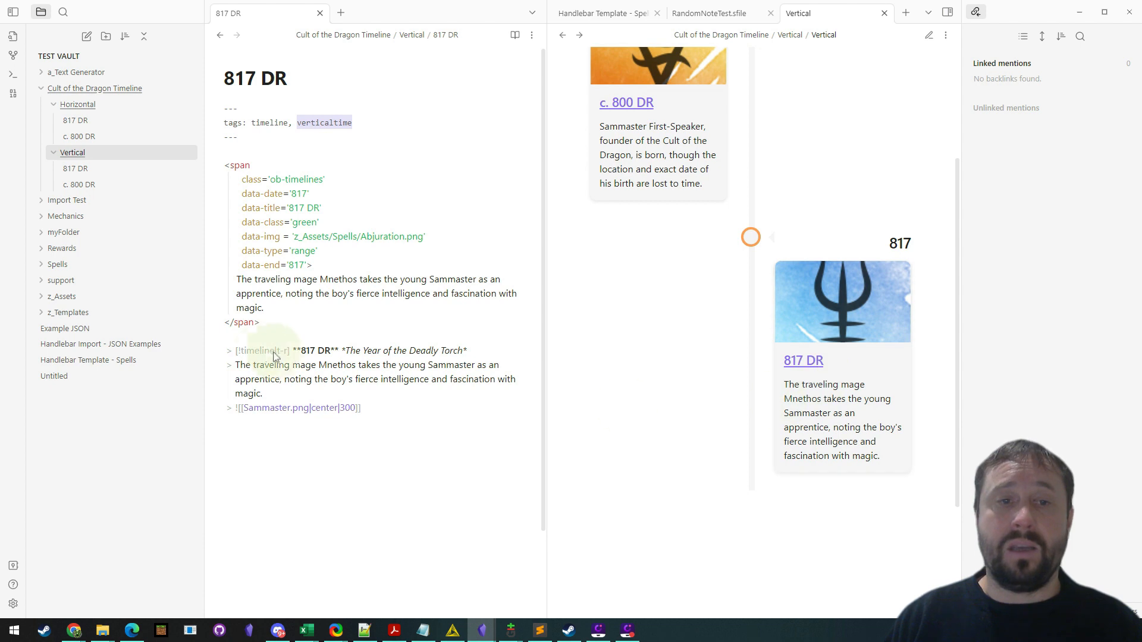
{"action": "left_click_drag", "start_coordinate": [245, 281], "coordinate": [284, 294]}
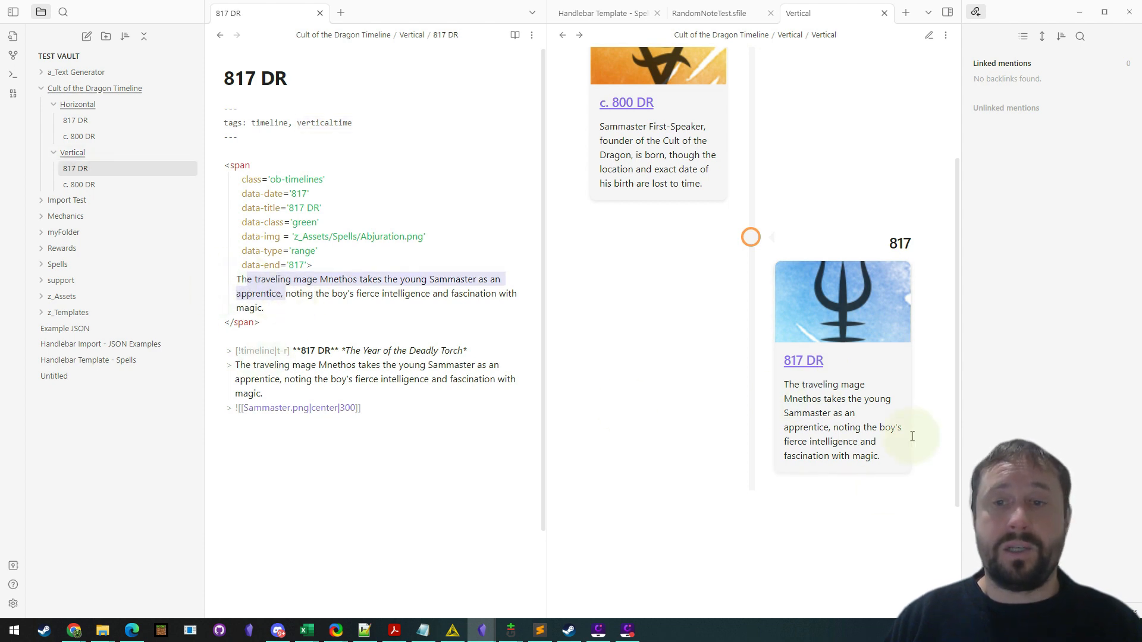
{"action": "left_click_drag", "start_coordinate": [426, 236], "coordinate": [350, 236]}
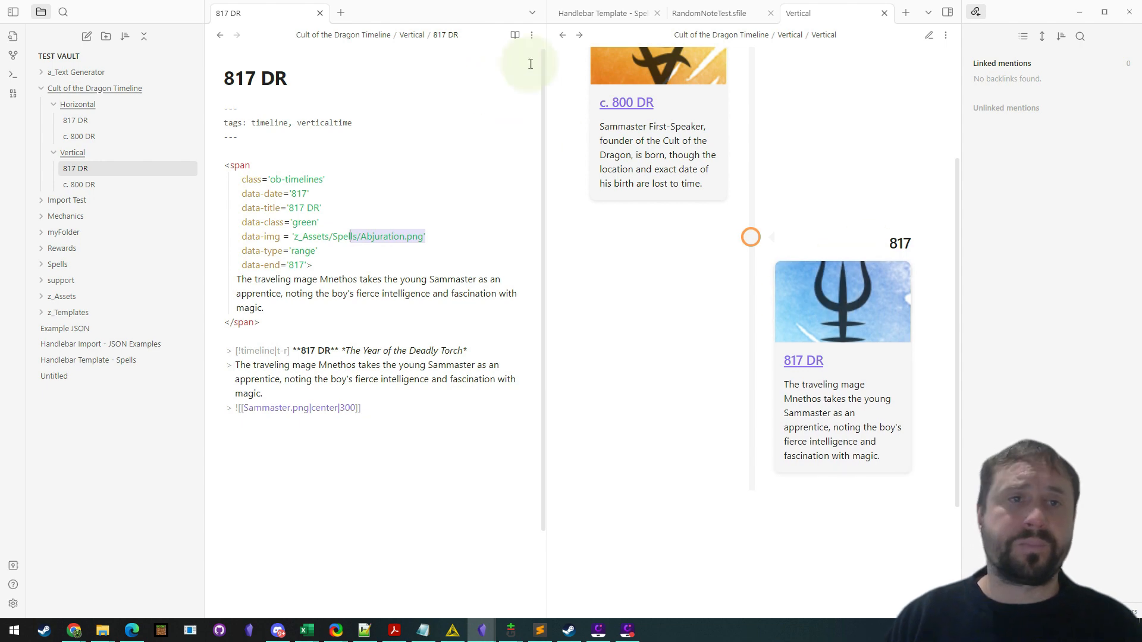
{"action": "scroll", "coordinate": [777, 222], "scroll_direction": "up", "scroll_amount": 3}
{"action": "left_click", "coordinate": [441, 267]}
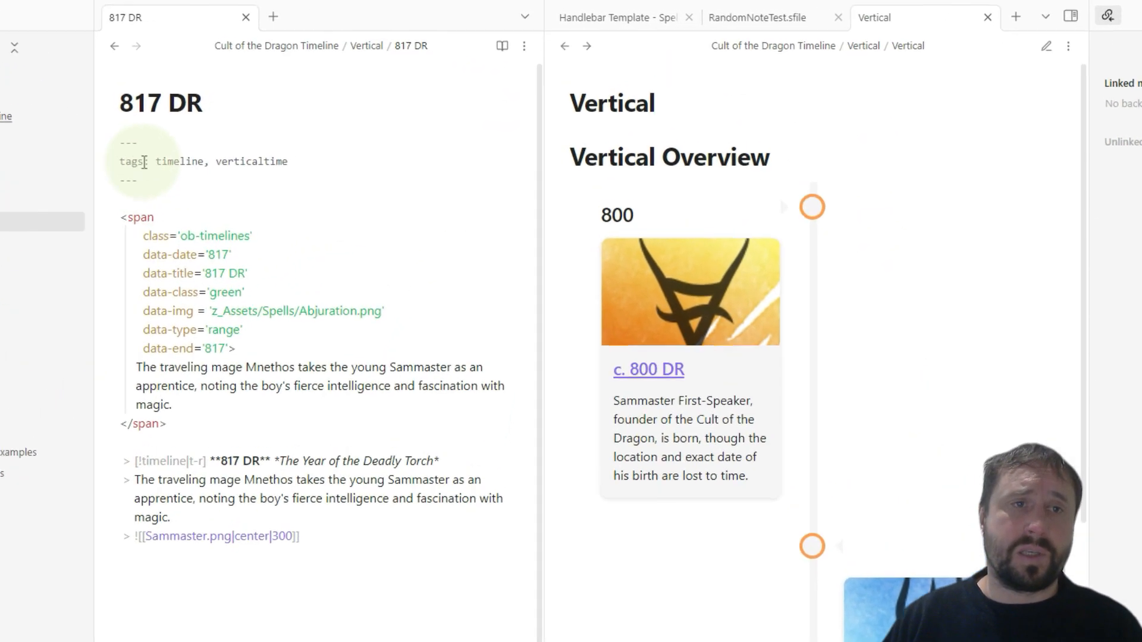
Step: Examine the 817 DR note's frontmatter tags block and its complete span block
{"action": "left_click_drag", "start_coordinate": [138, 180], "coordinate": [121, 143]}
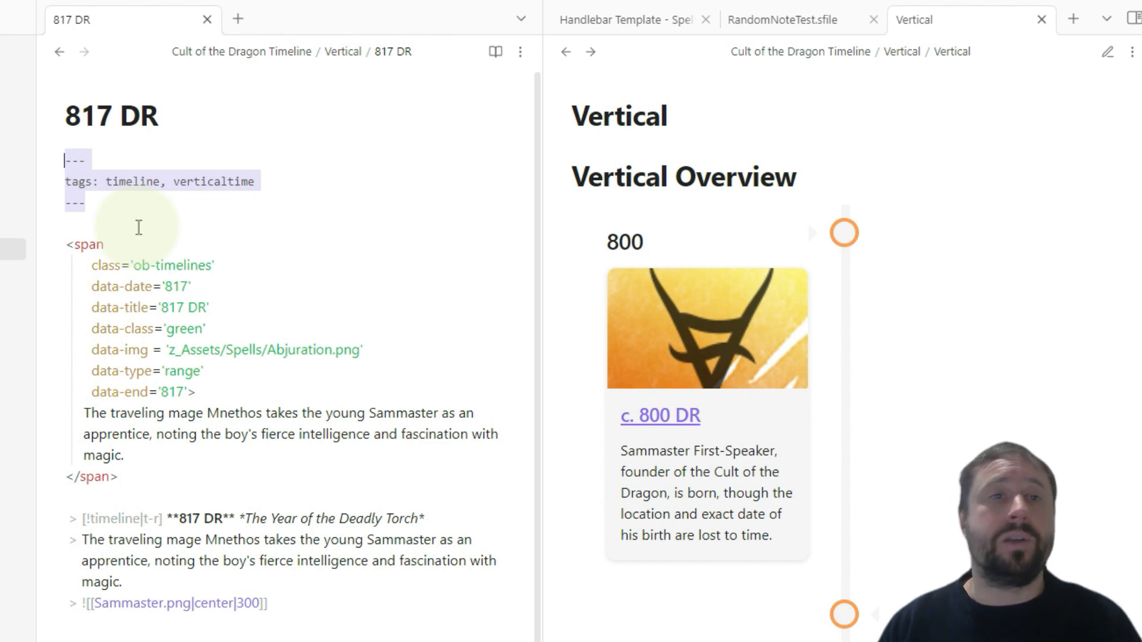
{"action": "double_click", "coordinate": [213, 181]}
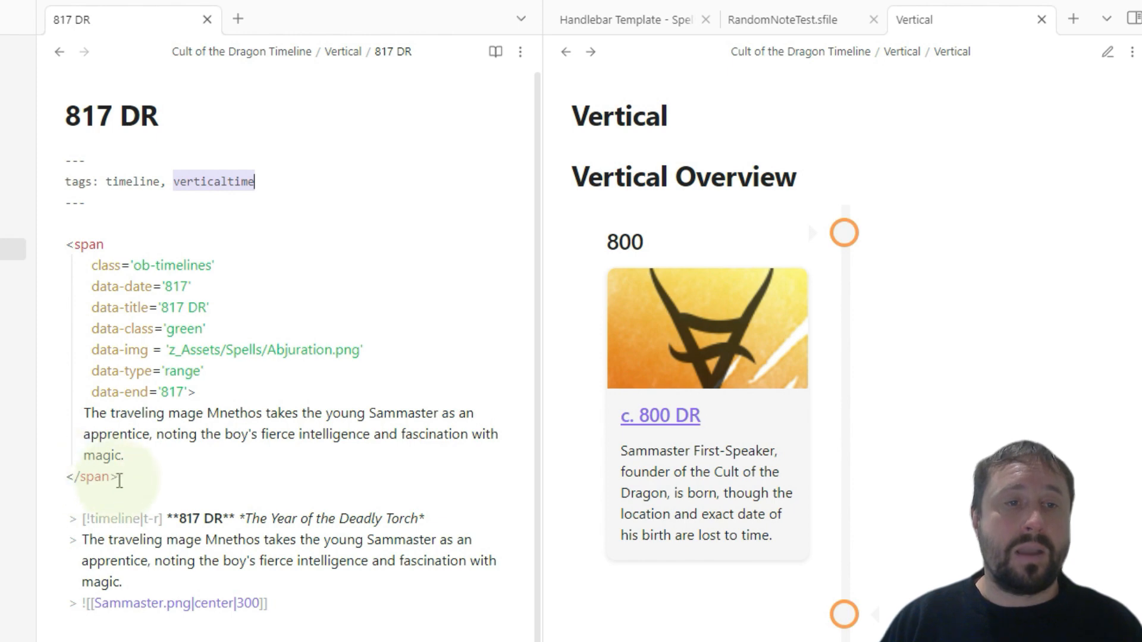
{"action": "left_click_drag", "start_coordinate": [119, 476], "coordinate": [63, 243]}
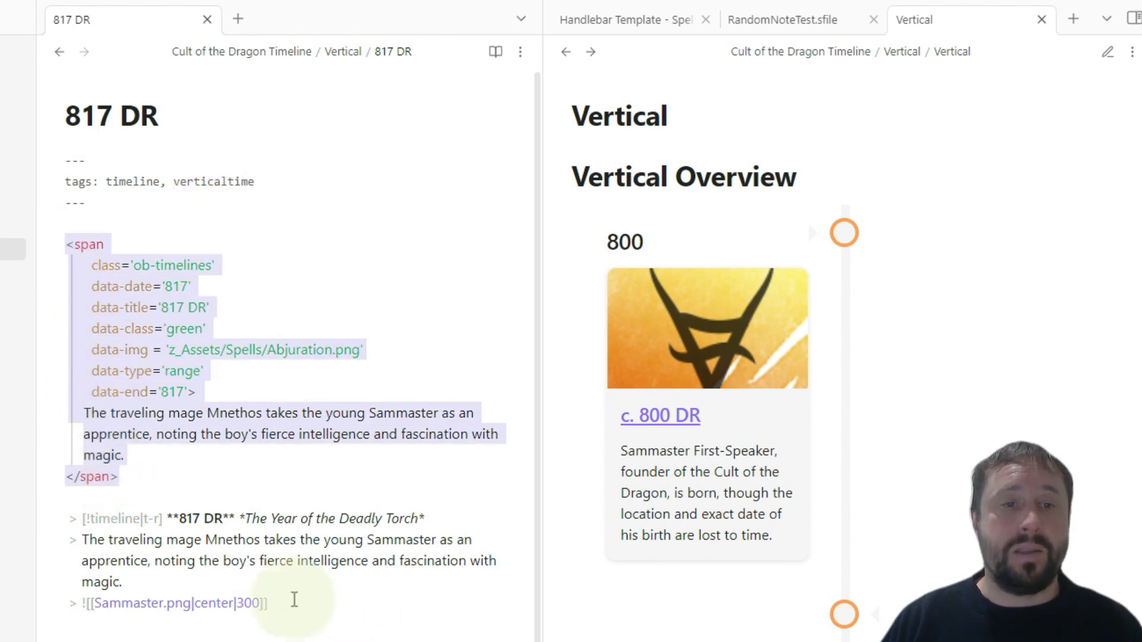
Step: Compare the 817 DR note's reading view with and without its [!timeline|t-r] callout, deleting the callout and undoing the deletion
{"action": "left_click_drag", "start_coordinate": [294, 602], "coordinate": [7, 523]}
{"action": "key", "text": "BackSpace"}
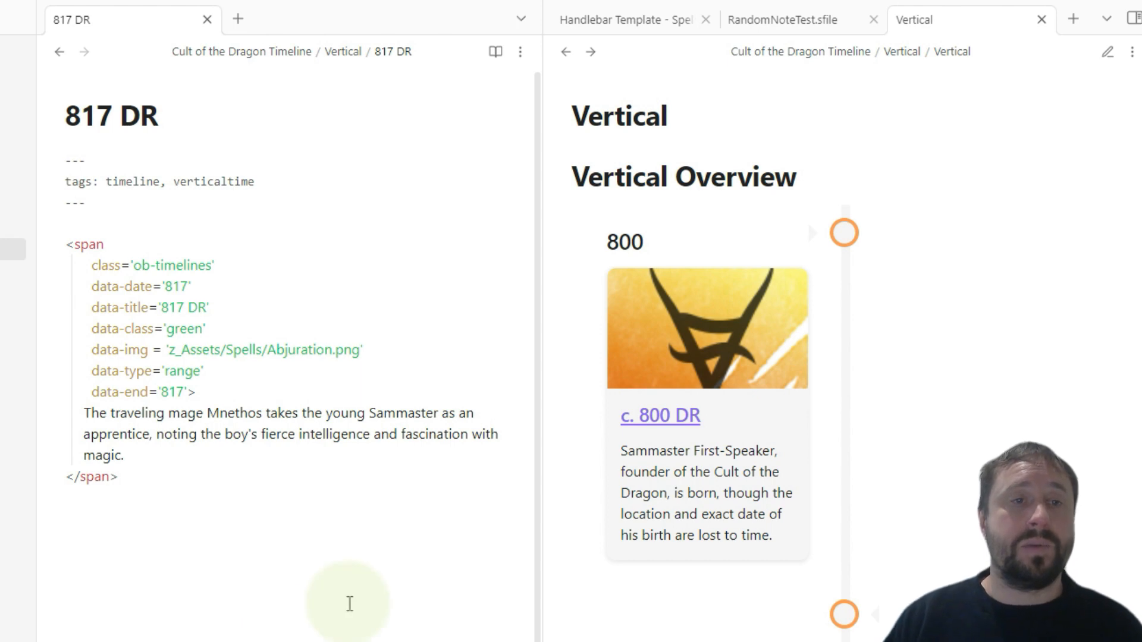
{"action": "left_click", "coordinate": [496, 52]}
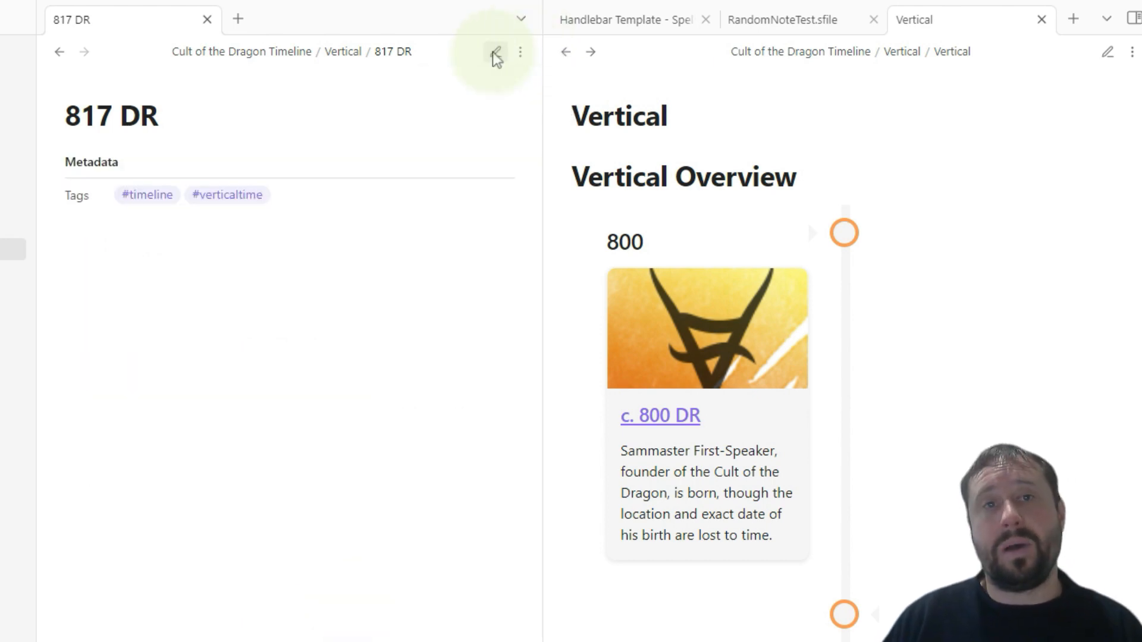
{"action": "left_click", "coordinate": [496, 52]}
{"action": "key", "text": "ctrl+z"}
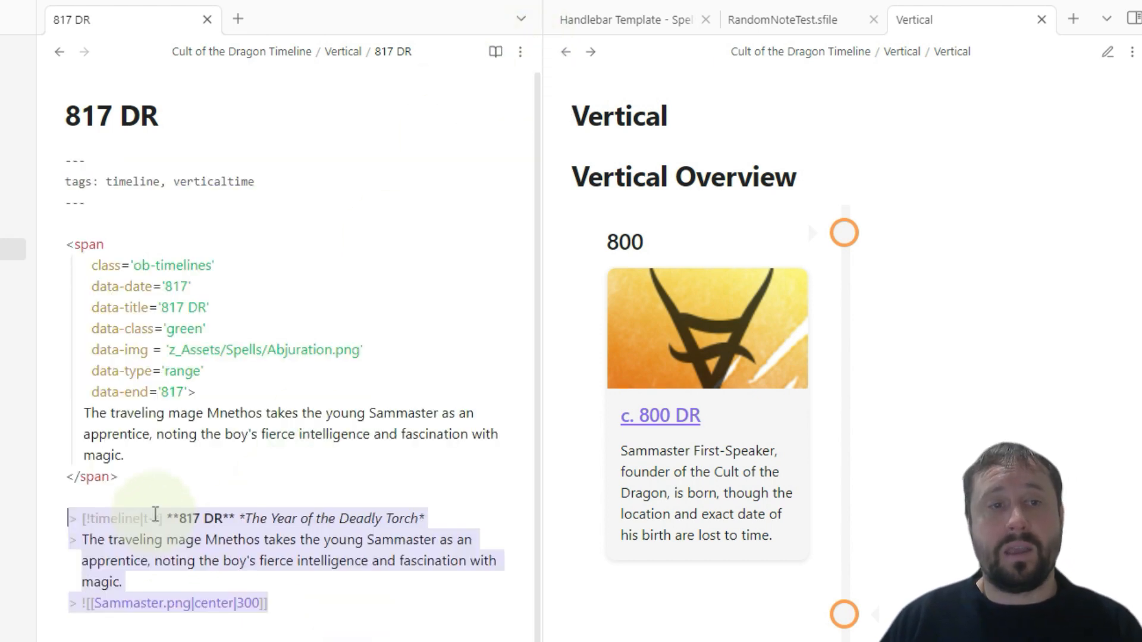
{"action": "left_click", "coordinate": [495, 53]}
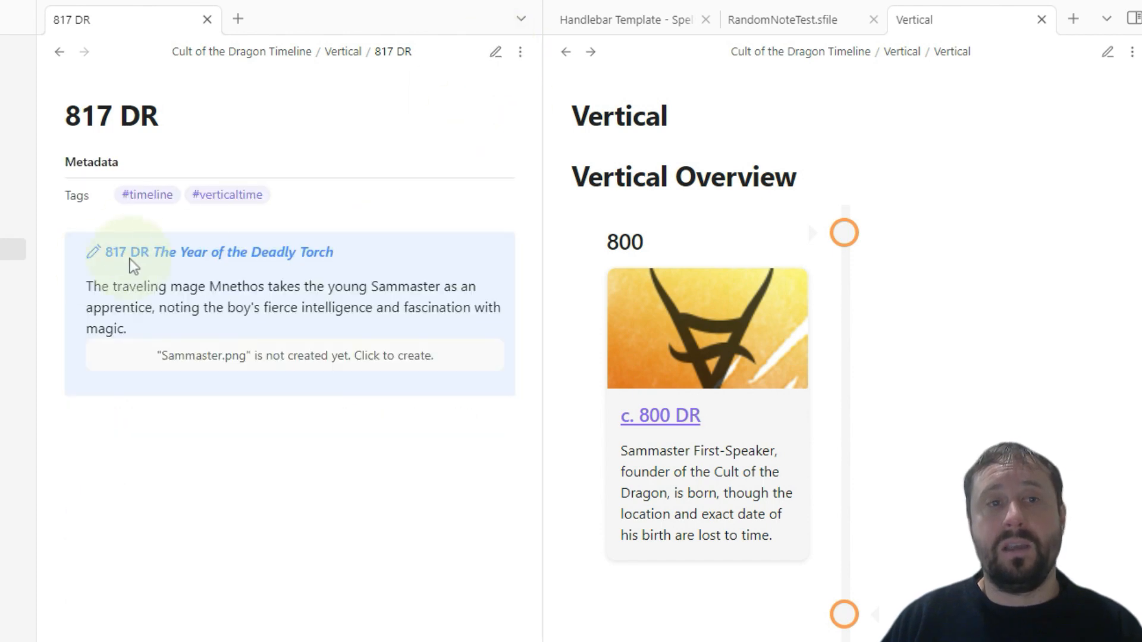
{"action": "left_click", "coordinate": [496, 52]}
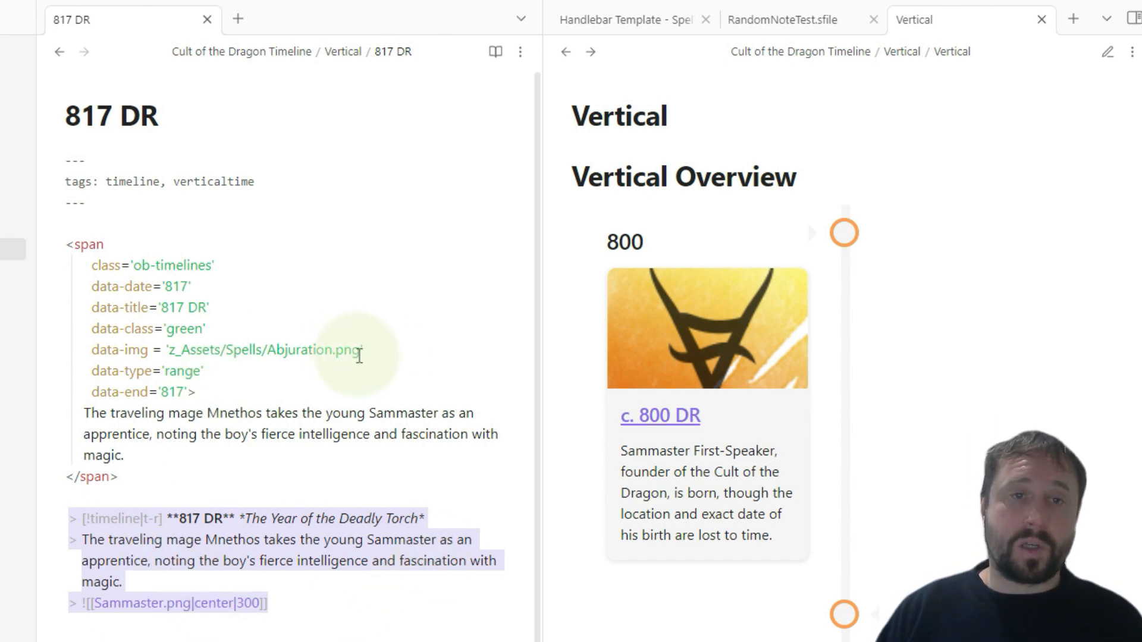
Step: Replace Sammaster.png with Abjuration.png in the 817 DR callout's image embed and check the result in reading view
{"action": "left_click_drag", "start_coordinate": [360, 349], "coordinate": [283, 349]}
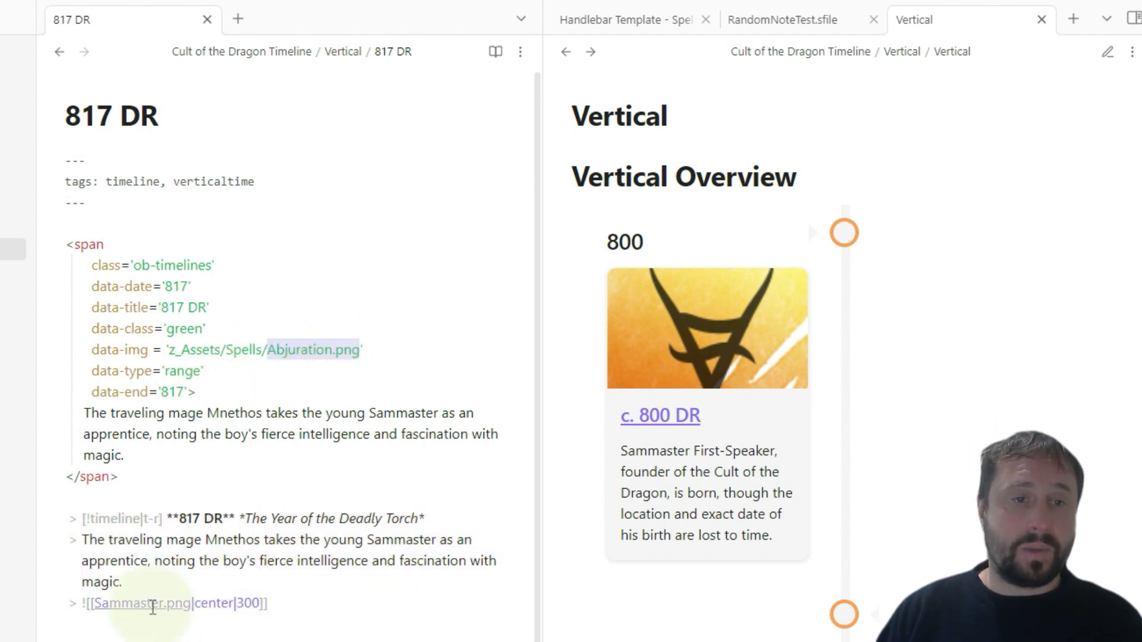
{"action": "left_click_drag", "start_coordinate": [192, 603], "coordinate": [100, 598]}
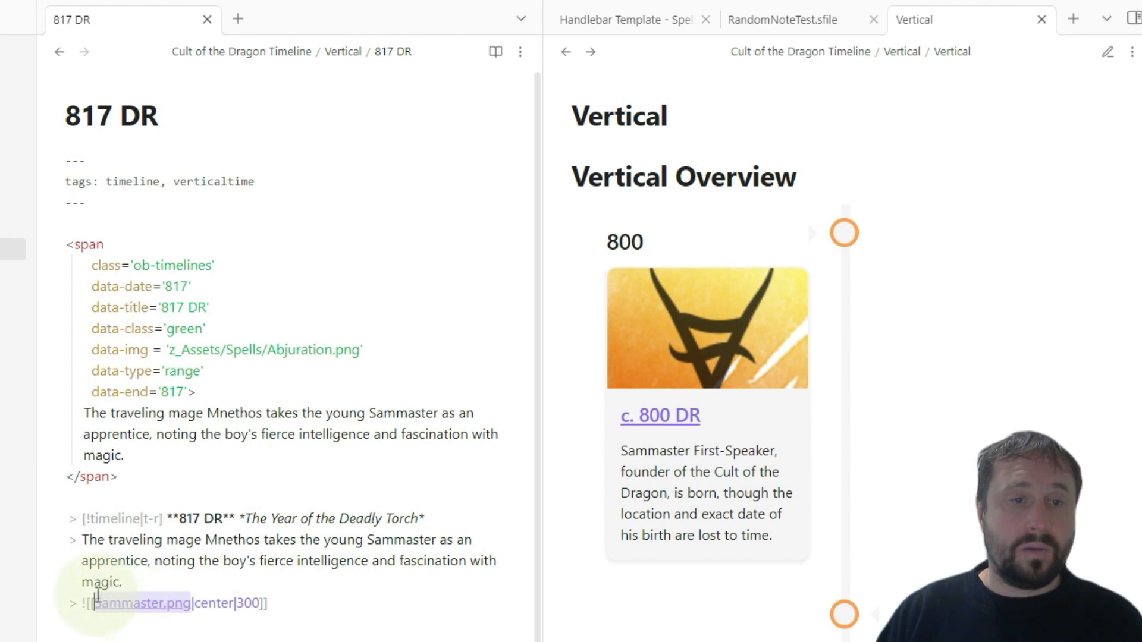
{"action": "type", "text": "Abjuration.png"}
{"action": "left_click", "coordinate": [403, 313]}
{"action": "left_click", "coordinate": [496, 51]}
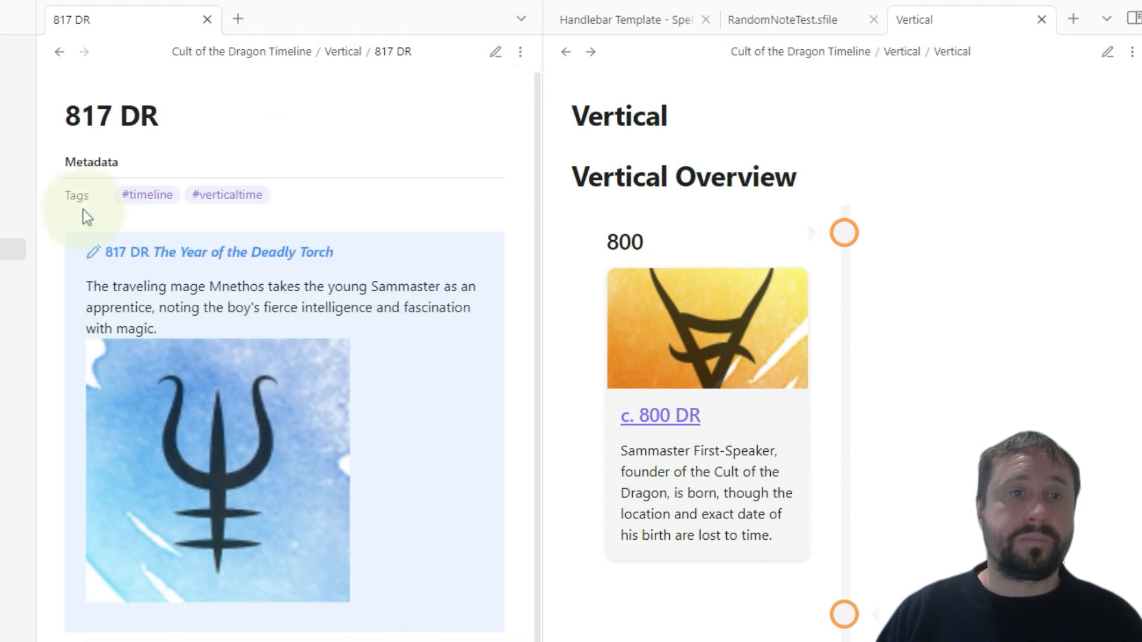
{"action": "left_click", "coordinate": [495, 52]}
Step: Examine the 817 DR span's ob-timelines class and data-date attribute against the 817 card on the vertical timeline
{"action": "left_click", "coordinate": [125, 476]}
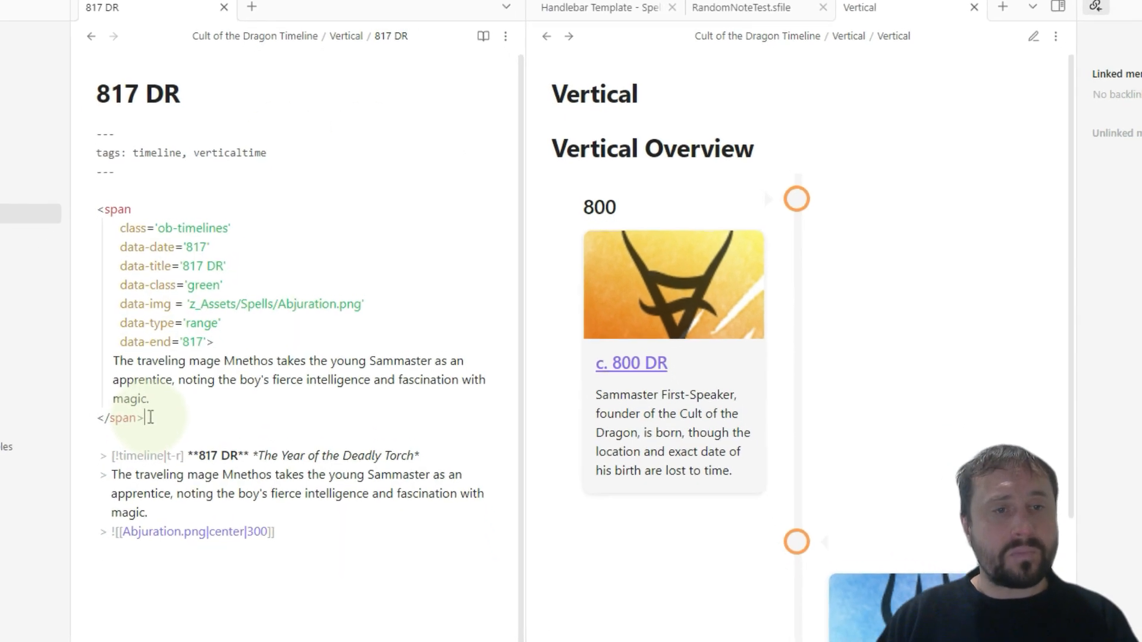
{"action": "left_click_drag", "start_coordinate": [151, 417], "coordinate": [97, 210]}
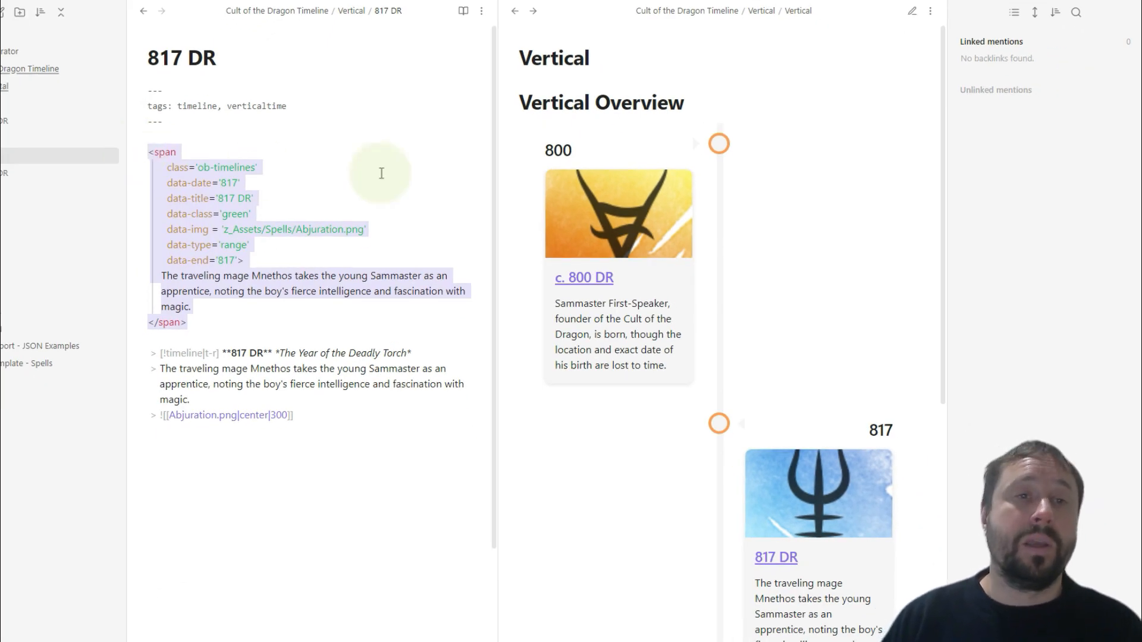
{"action": "left_click", "coordinate": [329, 191]}
{"action": "double_click", "coordinate": [253, 168]}
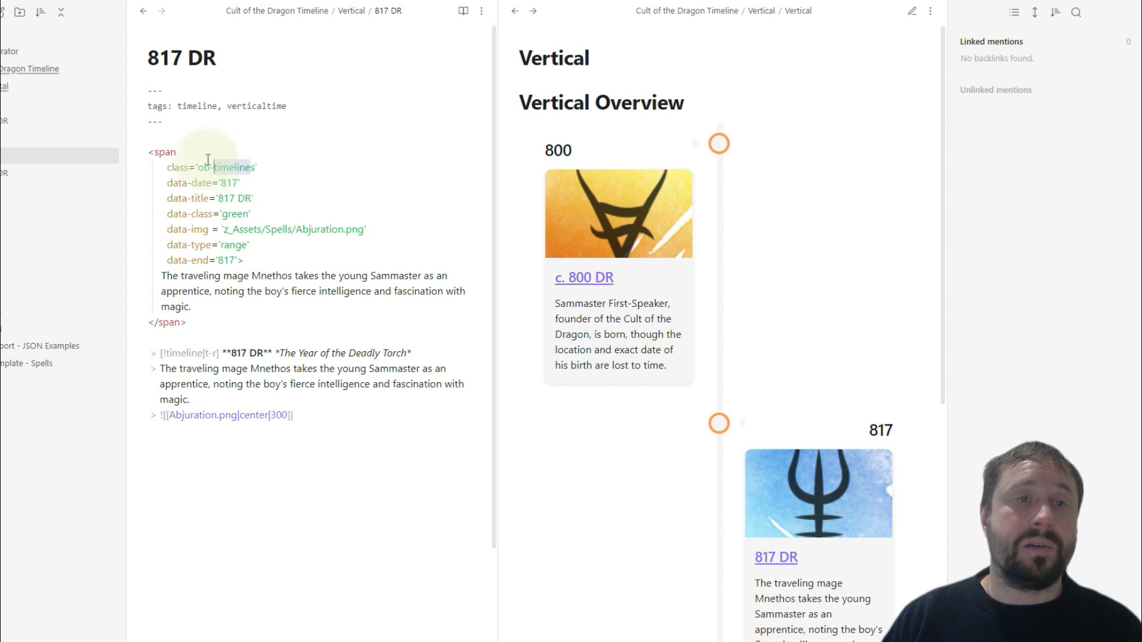
{"action": "left_click", "coordinate": [317, 187]}
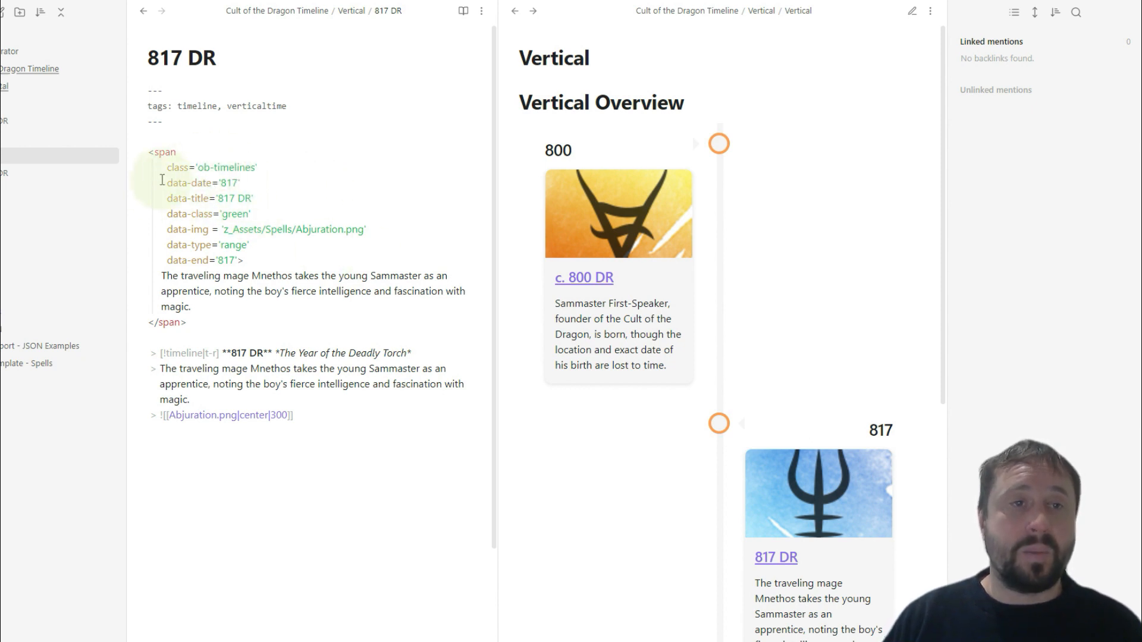
{"action": "left_click_drag", "start_coordinate": [166, 182], "coordinate": [252, 182]}
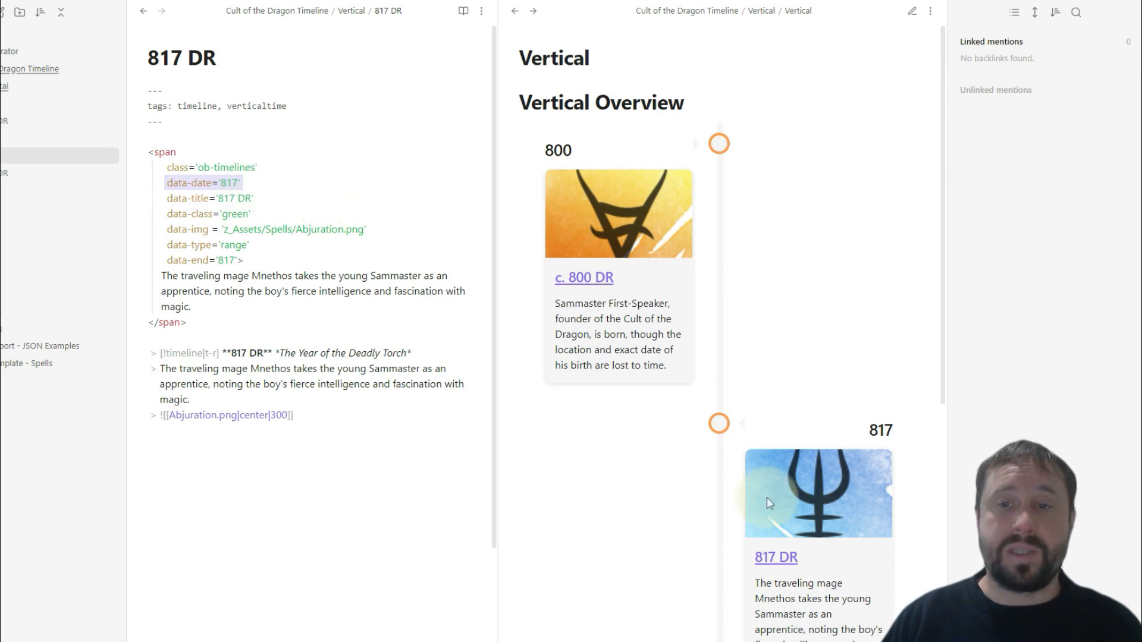
{"action": "mouse_move", "coordinate": [780, 558]}
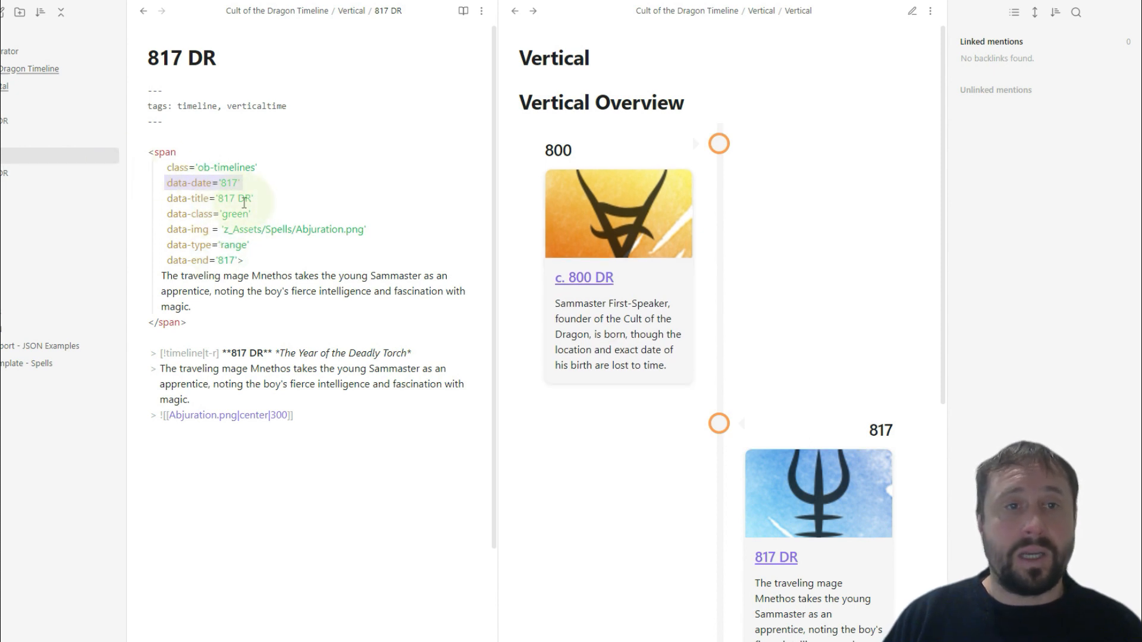
Step: Preview the linked note from the 817 DR card to relate it to data-title, and inspect the span's data-class value
{"action": "left_click", "coordinate": [233, 198]}
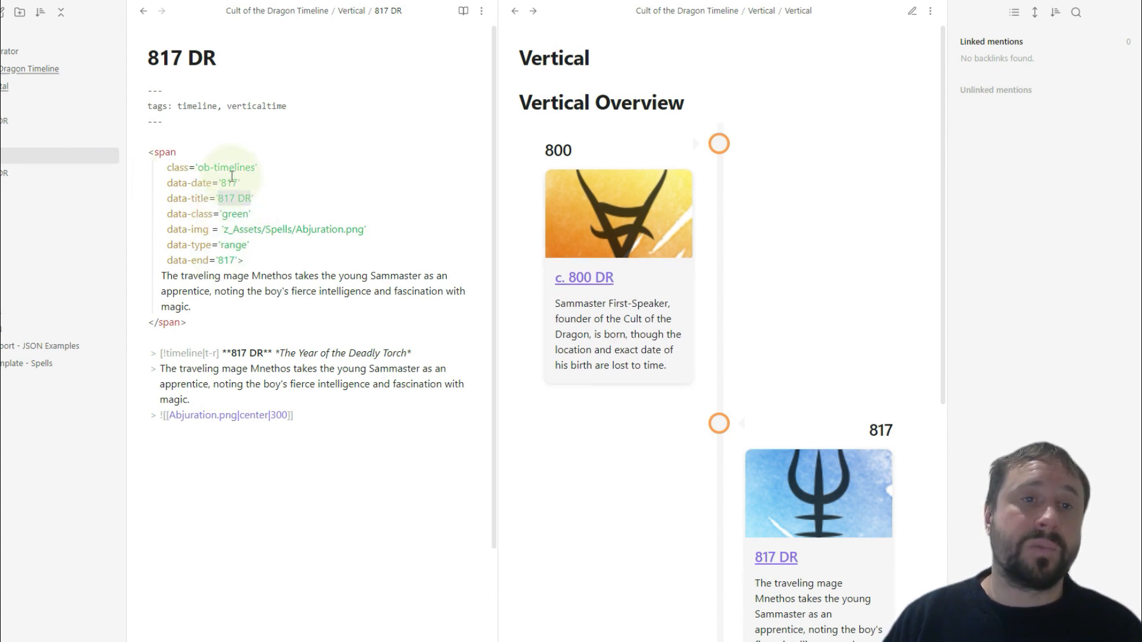
{"action": "mouse_move", "coordinate": [783, 557]}
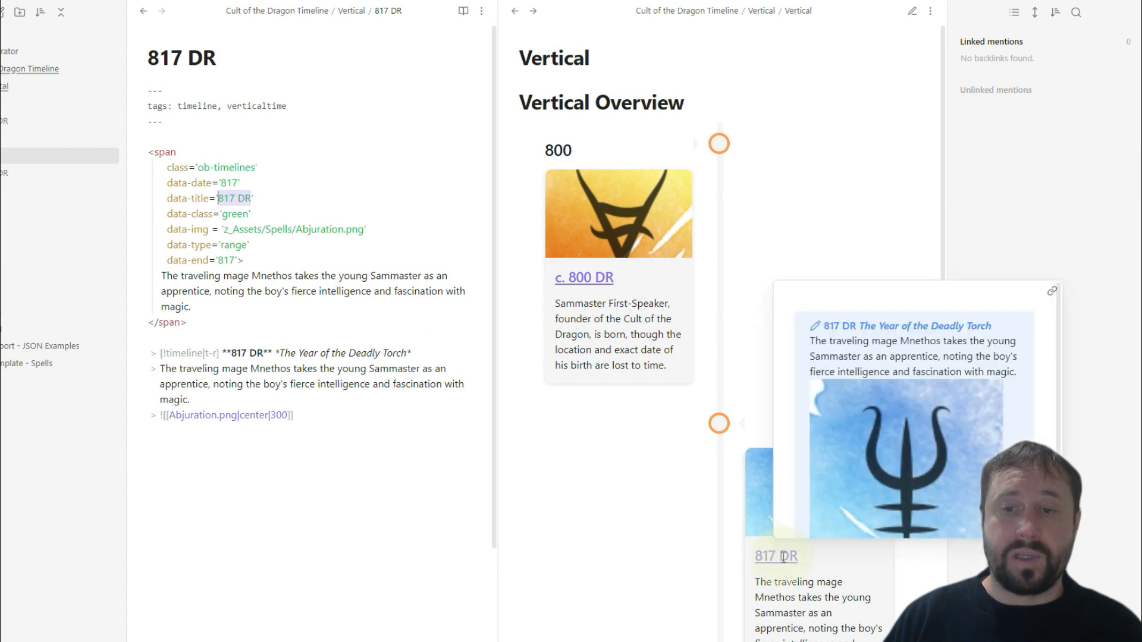
{"action": "double_click", "coordinate": [236, 214]}
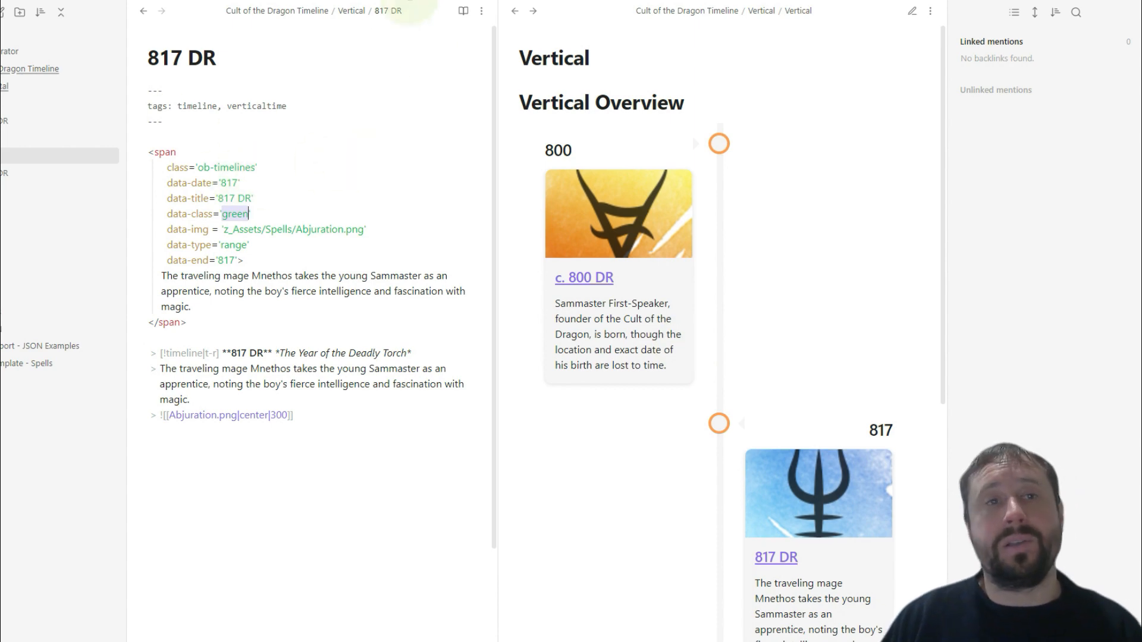
{"action": "scroll", "coordinate": [782, 324], "scroll_direction": "down", "scroll_amount": 2}
{"action": "scroll", "coordinate": [768, 342], "scroll_direction": "up", "scroll_amount": 2}
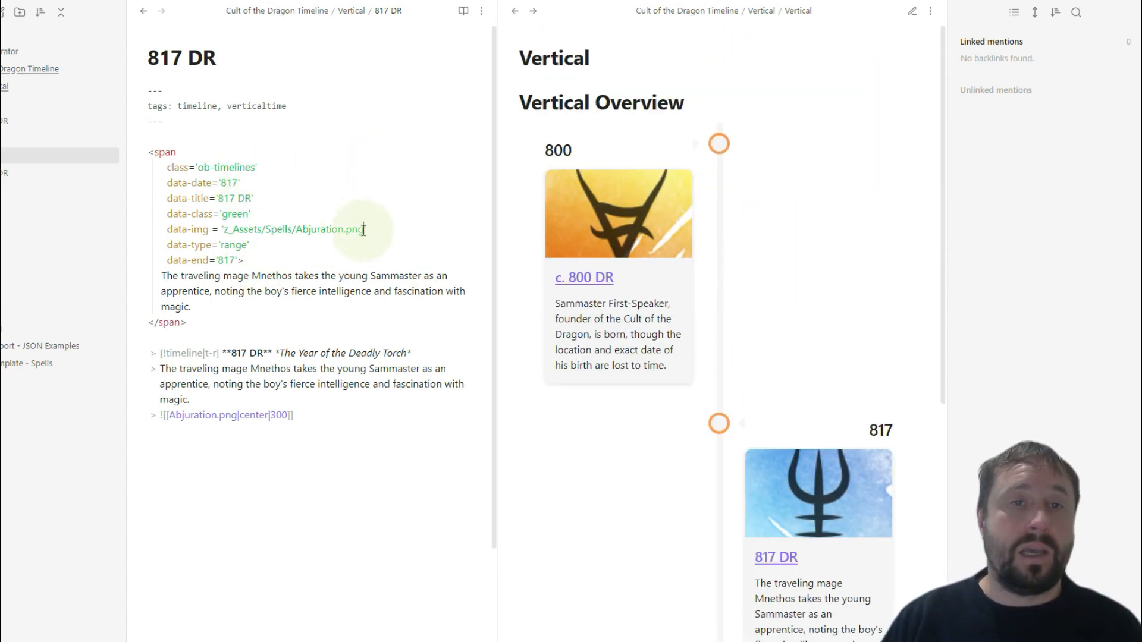
Step: Compare the span's full data-img path with the timeline card image and the callout's Abjuration.png embed
{"action": "left_click_drag", "start_coordinate": [363, 230], "coordinate": [225, 231]}
{"action": "scroll", "coordinate": [774, 309], "scroll_direction": "down", "scroll_amount": 1}
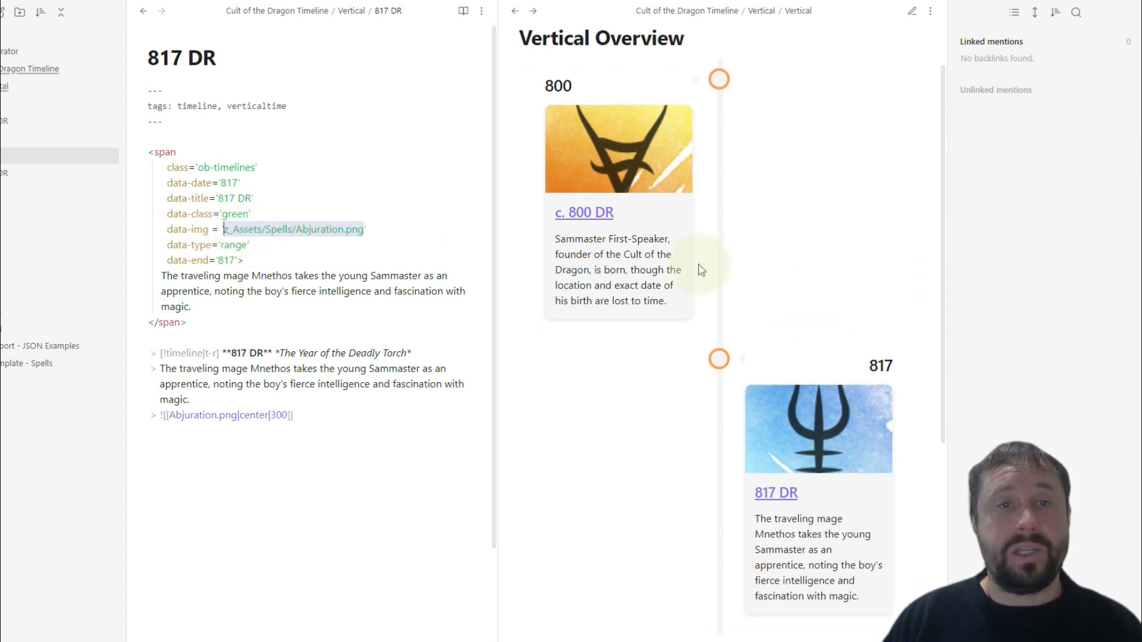
{"action": "scroll", "coordinate": [702, 268], "scroll_direction": "up", "scroll_amount": 1}
{"action": "left_click", "coordinate": [367, 230]}
{"action": "left_click_drag", "start_coordinate": [297, 415], "coordinate": [158, 415]}
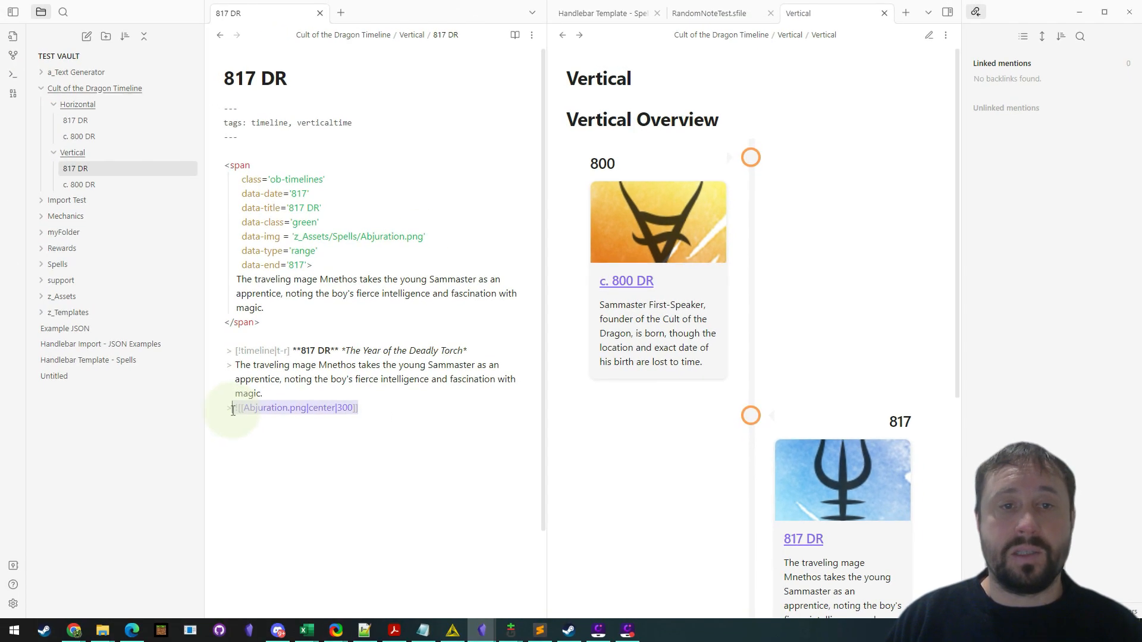
{"action": "left_click_drag", "start_coordinate": [426, 236], "coordinate": [295, 238]}
Step: Try data-img as 'Abjuration.png' without its folder path, check it on the reloaded Vertical timeline, and undo the edit
{"action": "left_click", "coordinate": [442, 189]}
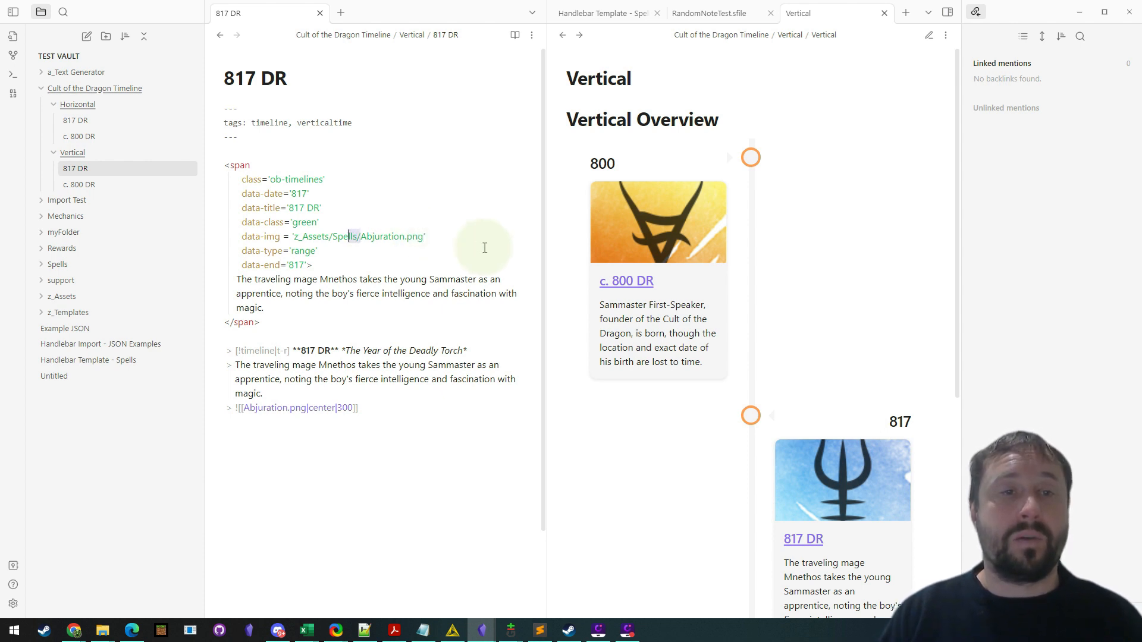
{"action": "key", "text": "BackSpace"}
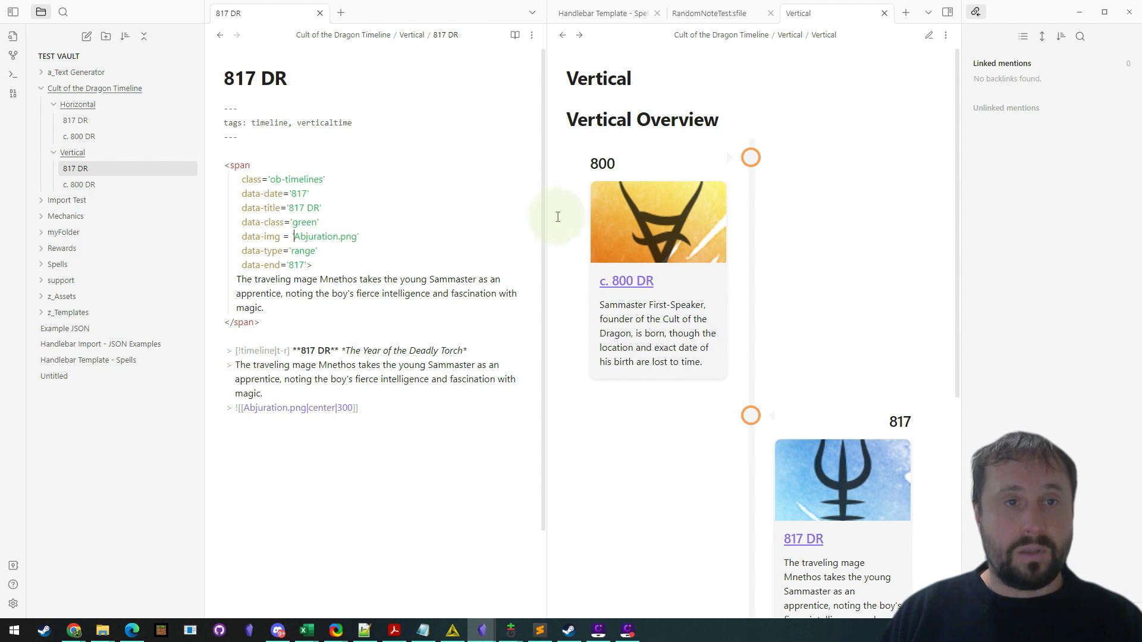
{"action": "left_click", "coordinate": [690, 104]}
{"action": "left_click", "coordinate": [562, 35]}
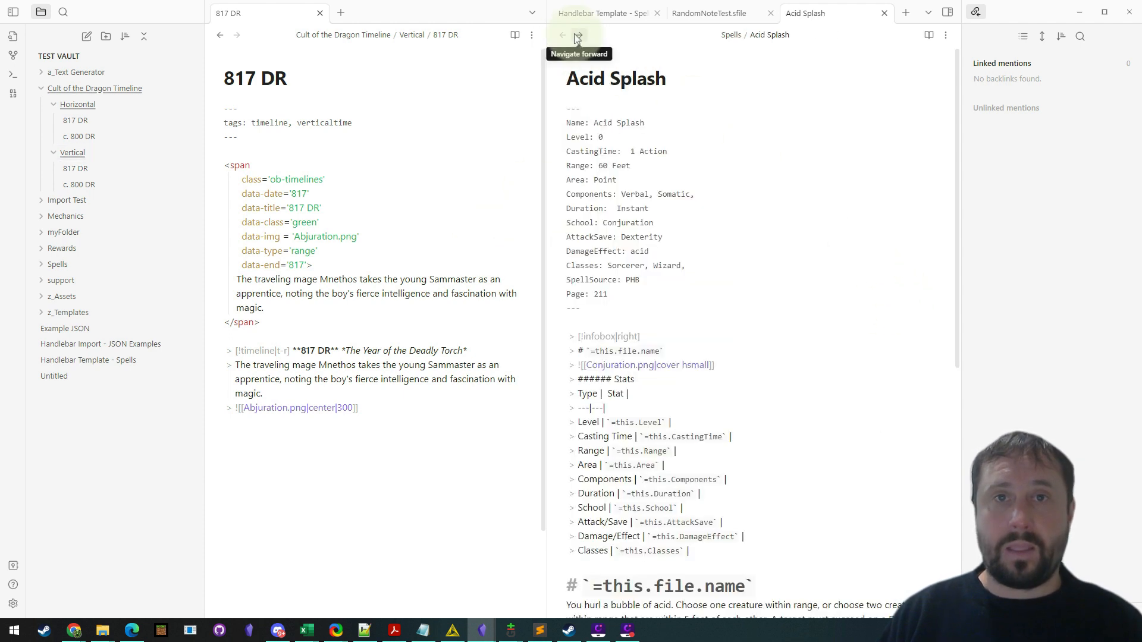
{"action": "left_click", "coordinate": [579, 34]}
{"action": "left_click", "coordinate": [395, 248]}
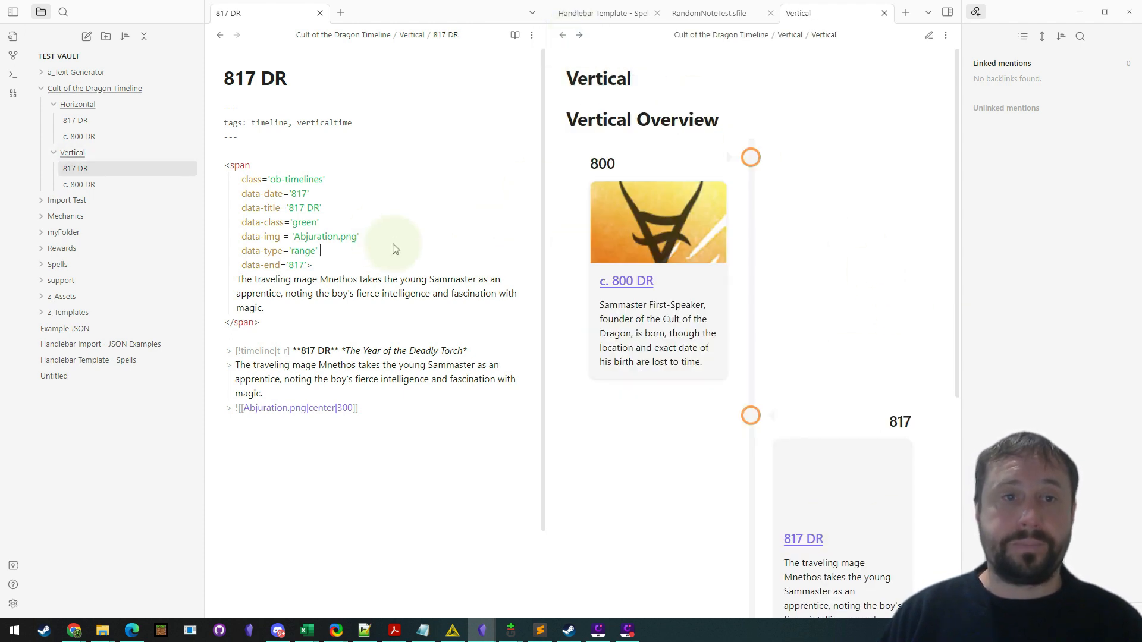
{"action": "key", "text": "ctrl+z"}
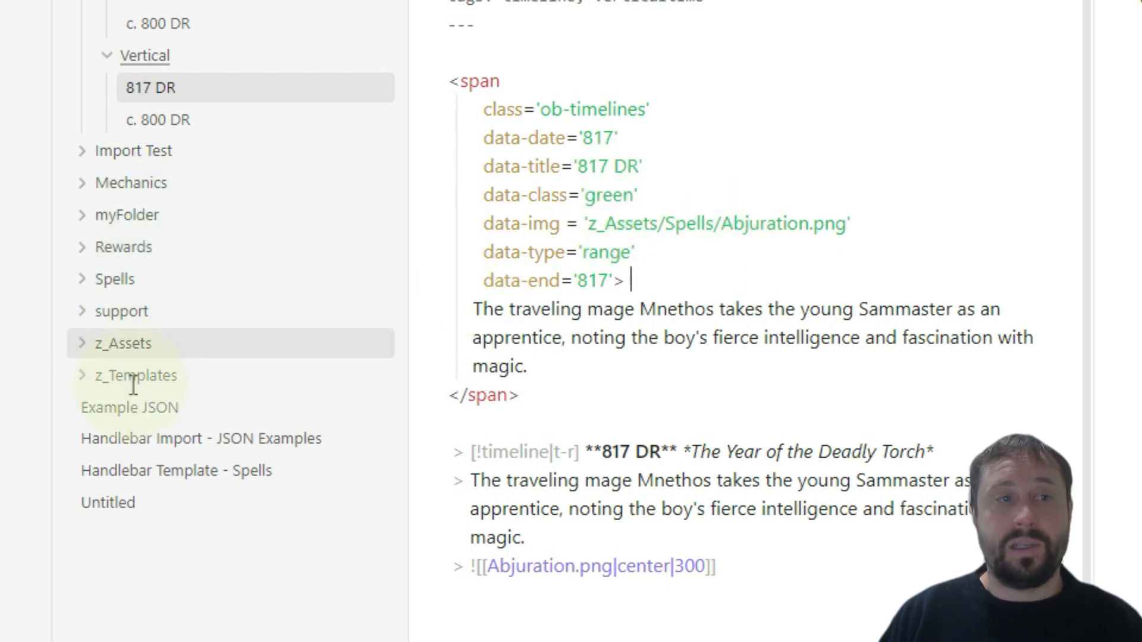
Step: Expand the z_Assets folder and its Spells subfolder to locate the Abjuration image referenced by data-img
{"action": "left_click", "coordinate": [76, 339]}
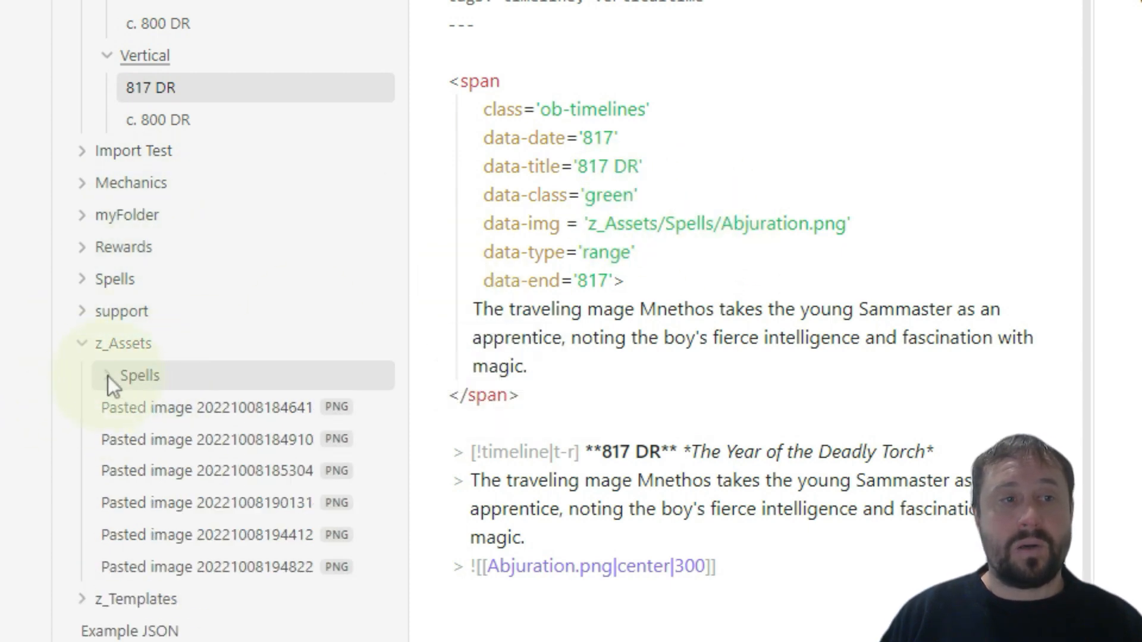
{"action": "left_click", "coordinate": [108, 376]}
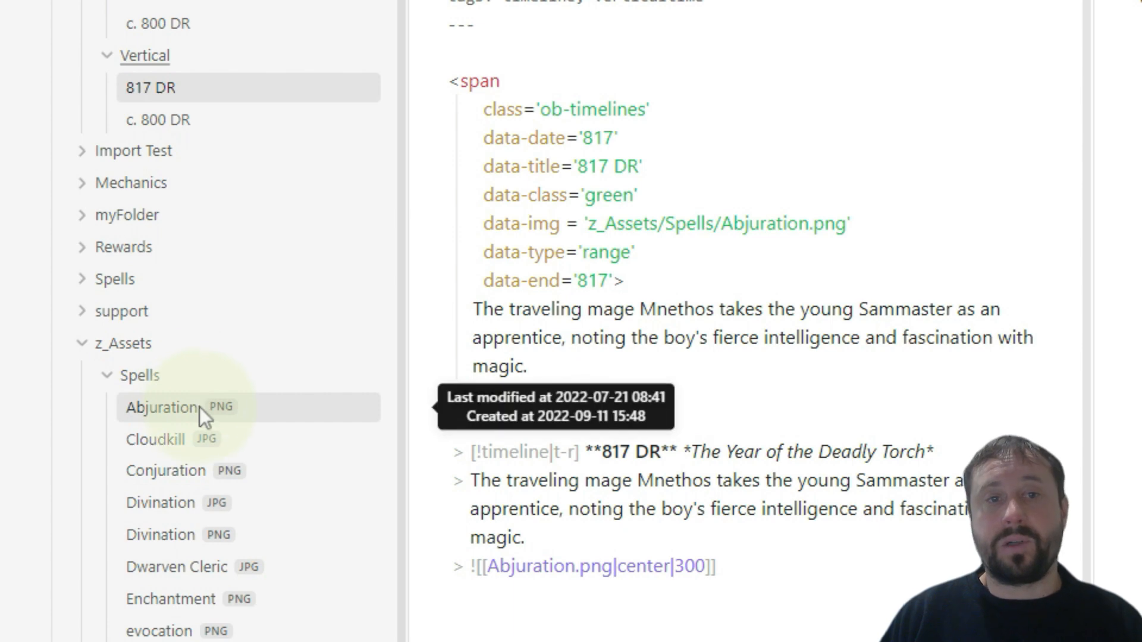
Step: Inspect the 817 DR span's data-class, data-img and data-type attributes, collapsing the Cult of the Dragon Timeline folder
{"action": "left_click_drag", "start_coordinate": [860, 226], "coordinate": [474, 196]}
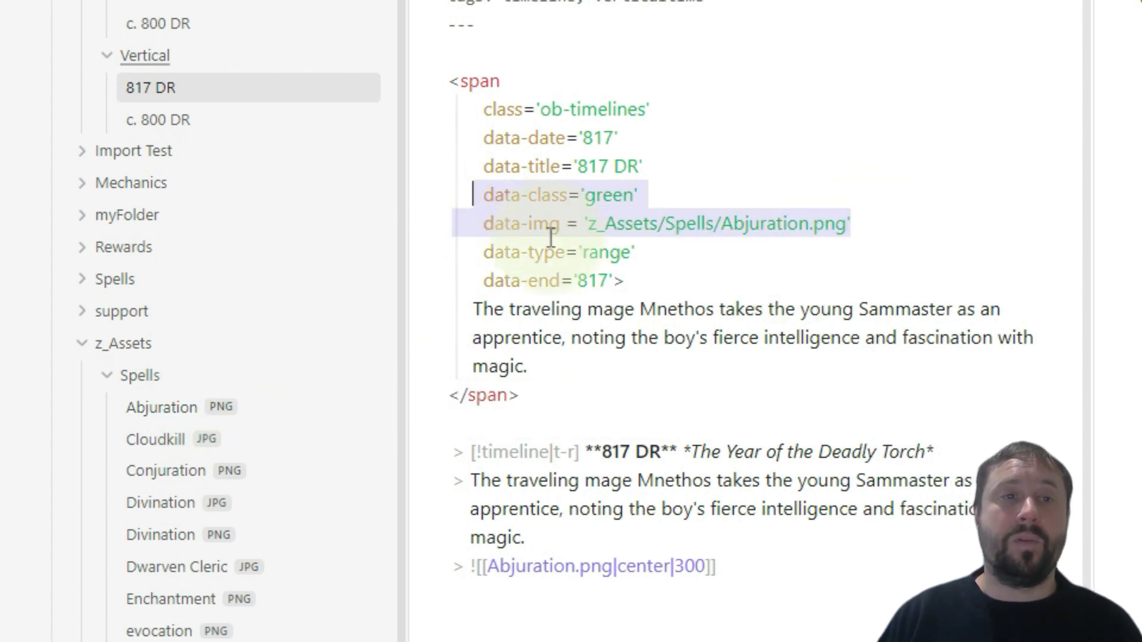
{"action": "left_click", "coordinate": [703, 274]}
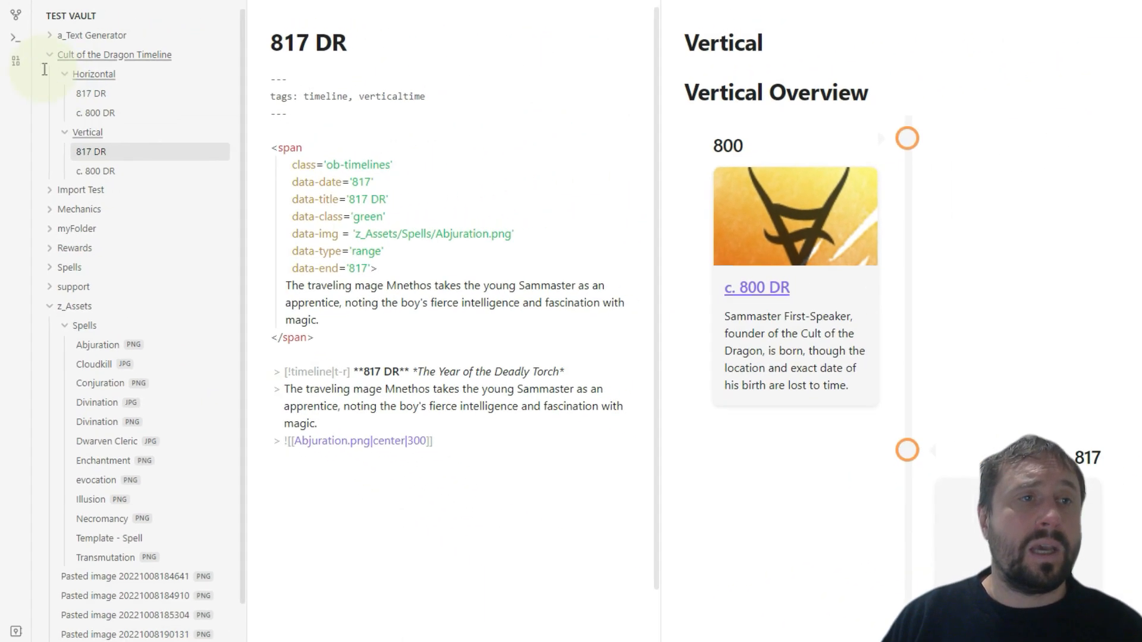
{"action": "left_click", "coordinate": [41, 89]}
{"action": "double_click", "coordinate": [302, 250]}
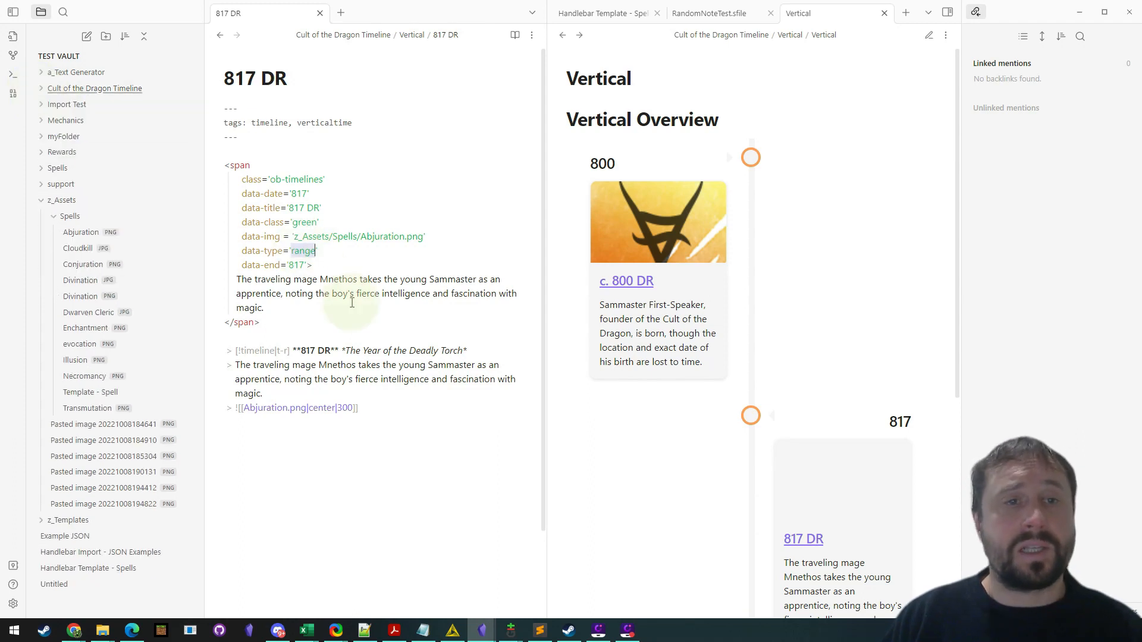
Step: Try data-end as '827' in the 817 DR span, check it on the reloaded Vertical timeline, and restore '817'
{"action": "double_click", "coordinate": [295, 266]}
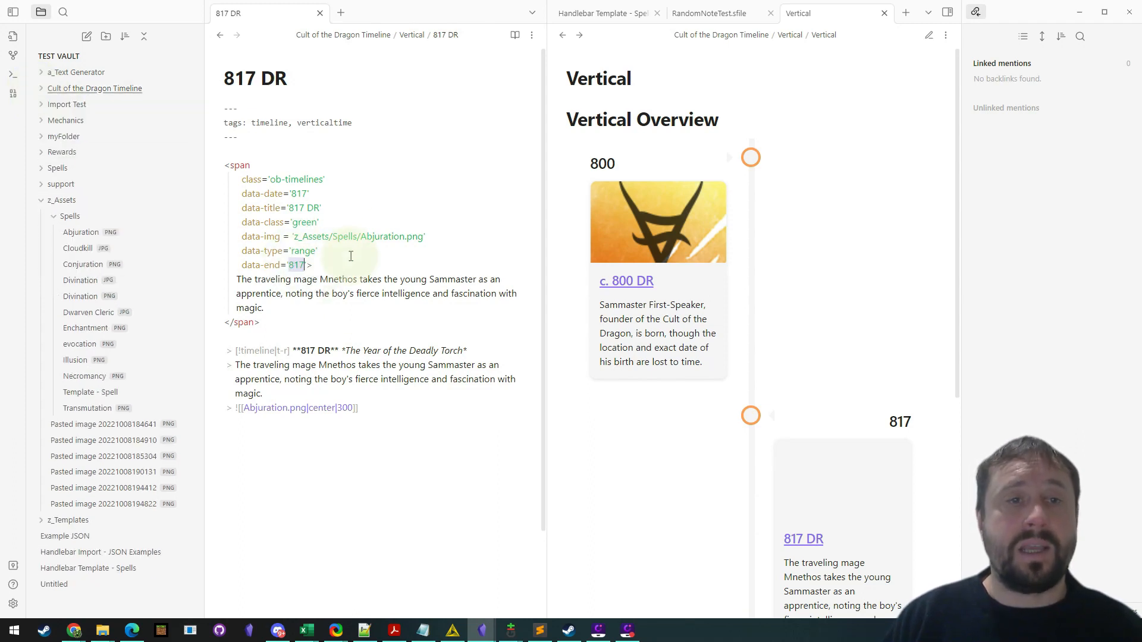
{"action": "left_click", "coordinate": [304, 265]}
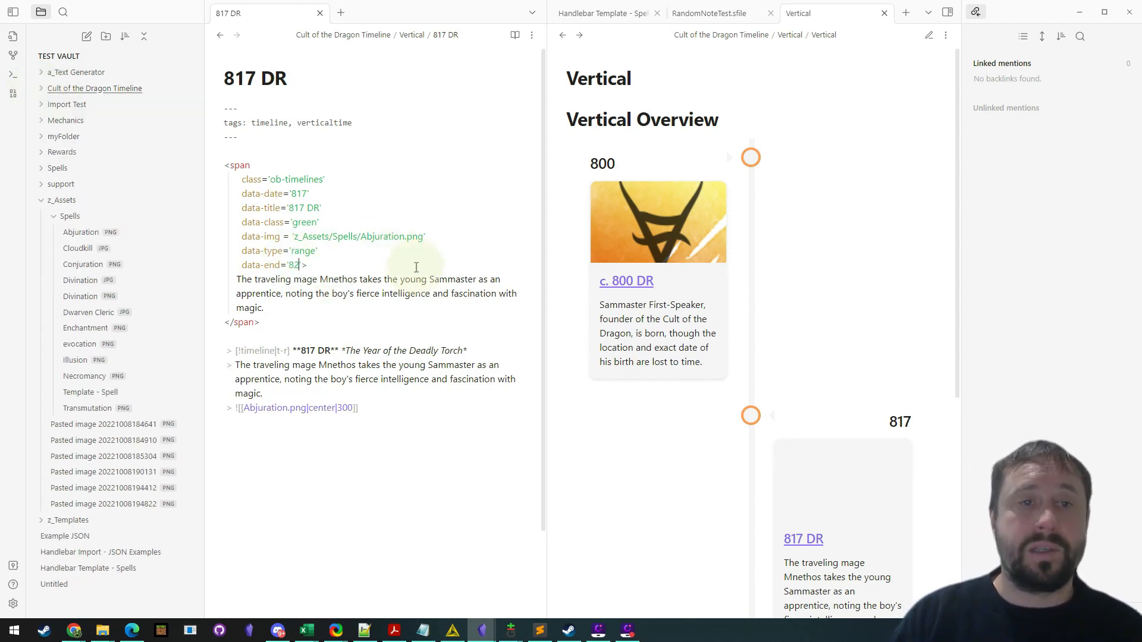
{"action": "left_click", "coordinate": [562, 35]}
{"action": "left_click", "coordinate": [576, 35]}
{"action": "scroll", "coordinate": [809, 357], "scroll_direction": "down", "scroll_amount": 6}
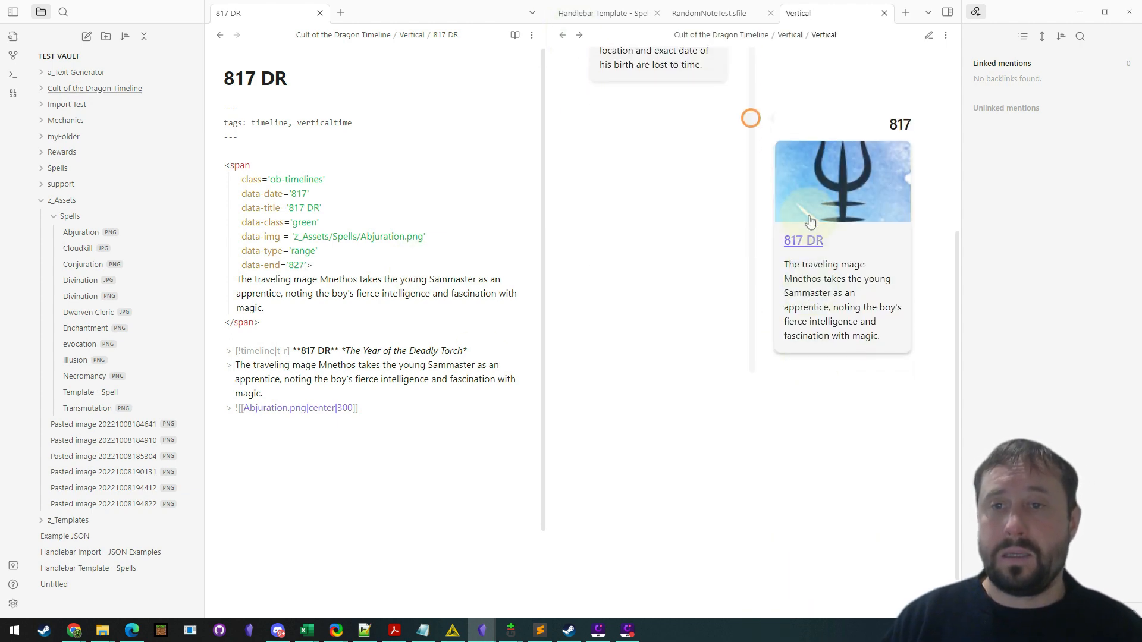
{"action": "scroll", "coordinate": [808, 416], "scroll_direction": "up", "scroll_amount": 4}
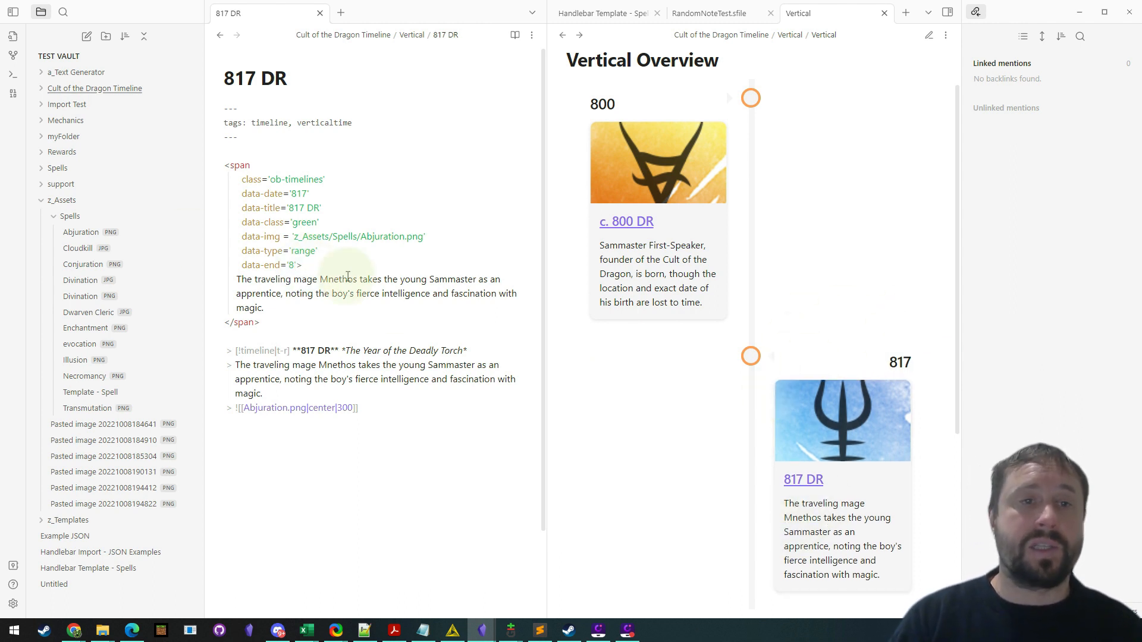
{"action": "left_click", "coordinate": [454, 178]}
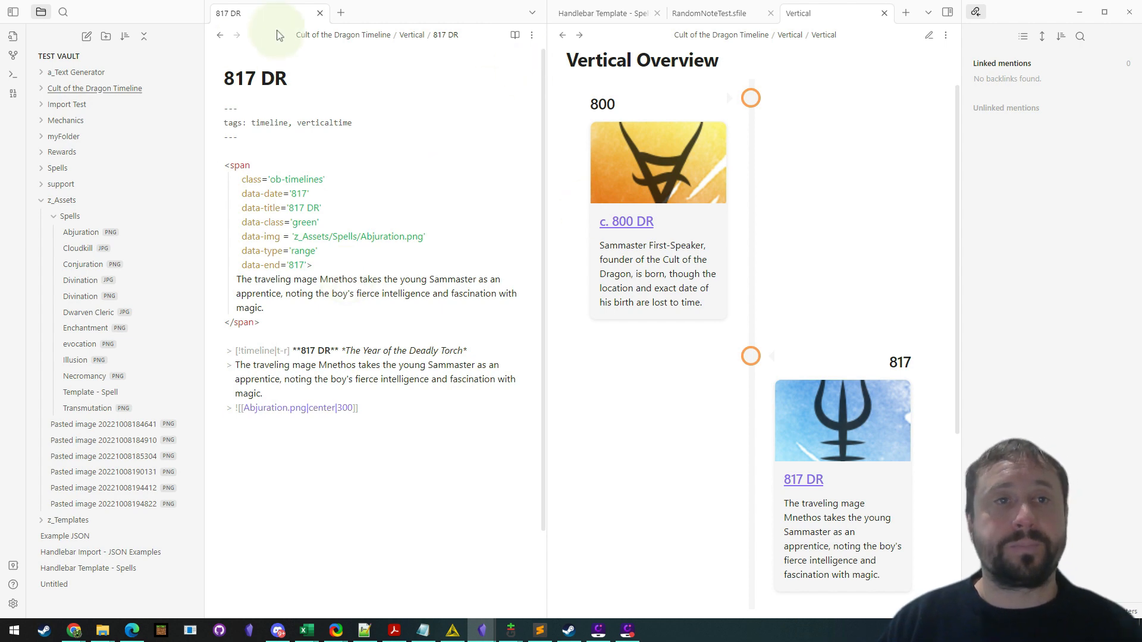
{"action": "left_click", "coordinate": [562, 36]}
{"action": "left_click", "coordinate": [580, 35]}
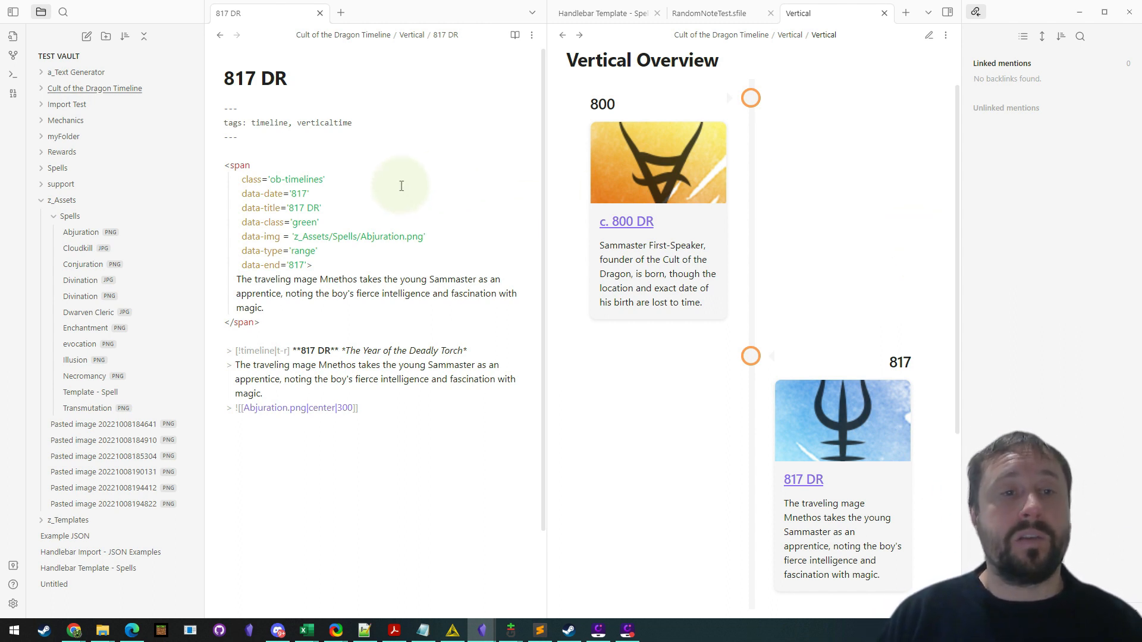
Step: Compare the description inside the 817 DR span with its timeline card, and examine the callout's text and image embed
{"action": "left_click_drag", "start_coordinate": [266, 315], "coordinate": [210, 282]}
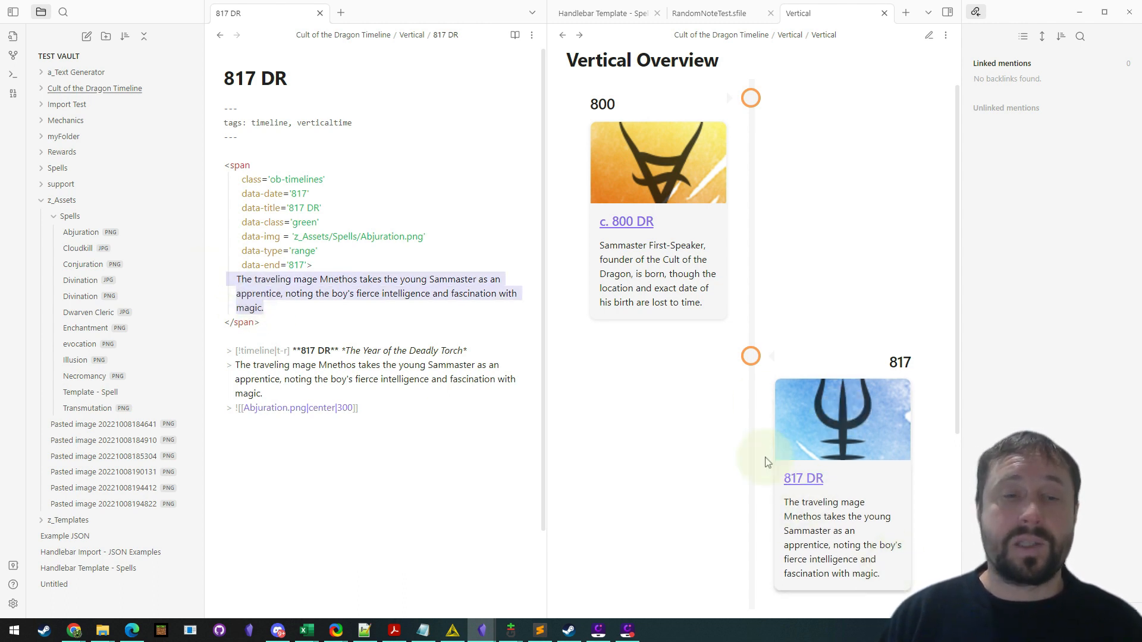
{"action": "left_click", "coordinate": [264, 309]}
{"action": "left_click_drag", "start_coordinate": [266, 308], "coordinate": [225, 284]}
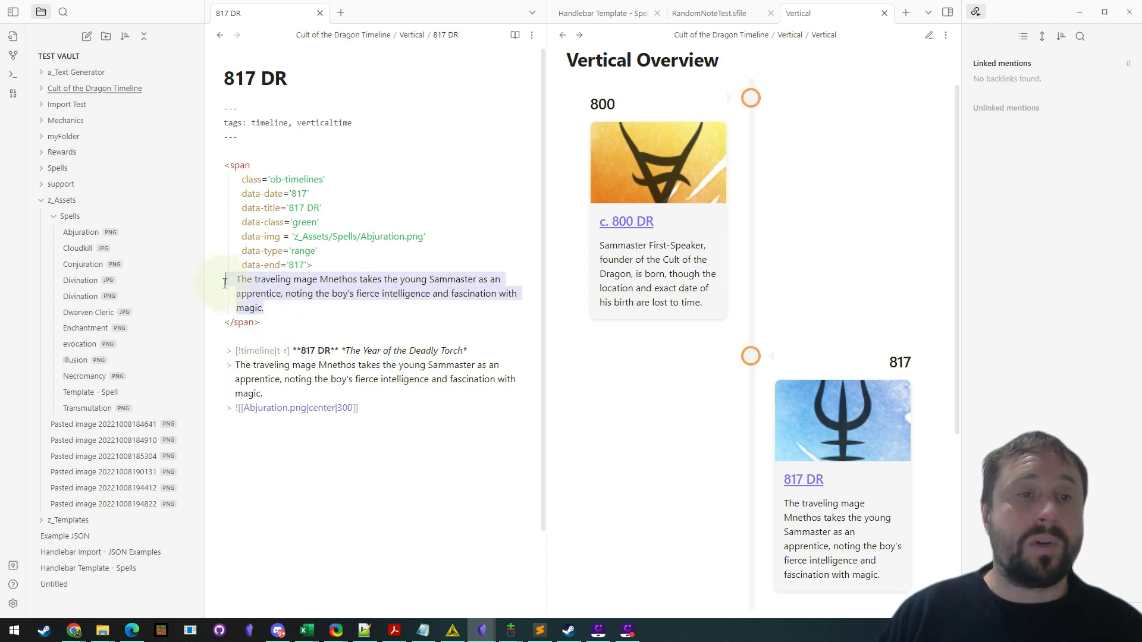
{"action": "left_click_drag", "start_coordinate": [358, 408], "coordinate": [200, 361]}
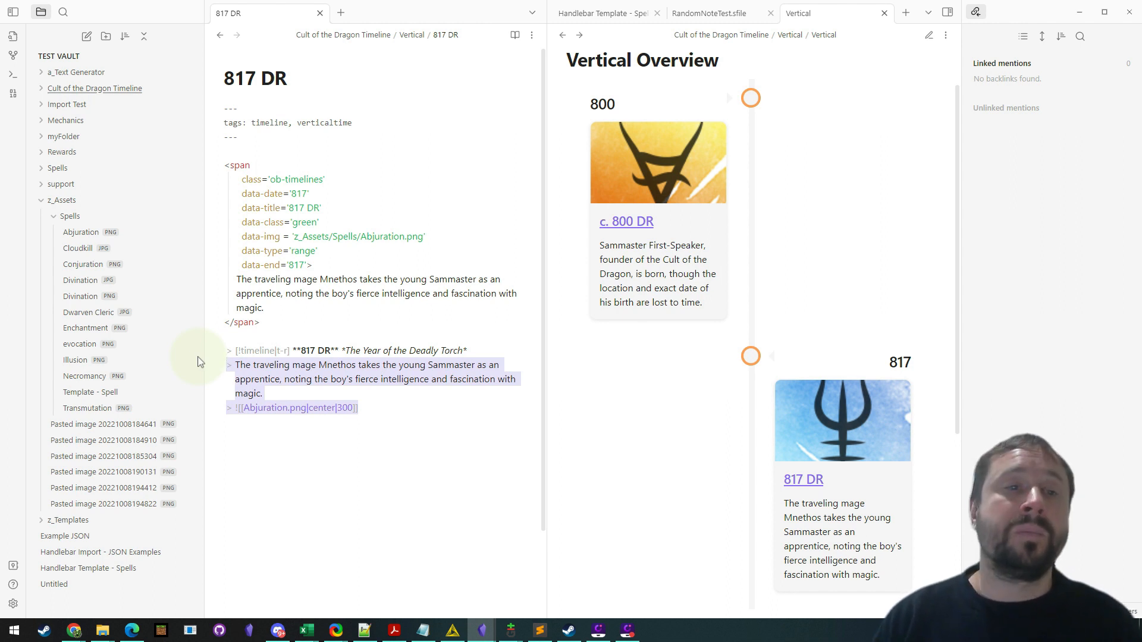
Step: Collapse and re-expand the 800 card on the Vertical timeline, and preview the note linked from the 817 DR card
{"action": "left_click", "coordinate": [782, 217]}
{"action": "scroll", "coordinate": [714, 182], "scroll_direction": "down", "scroll_amount": 2}
{"action": "scroll", "coordinate": [662, 172], "scroll_direction": "up", "scroll_amount": 3}
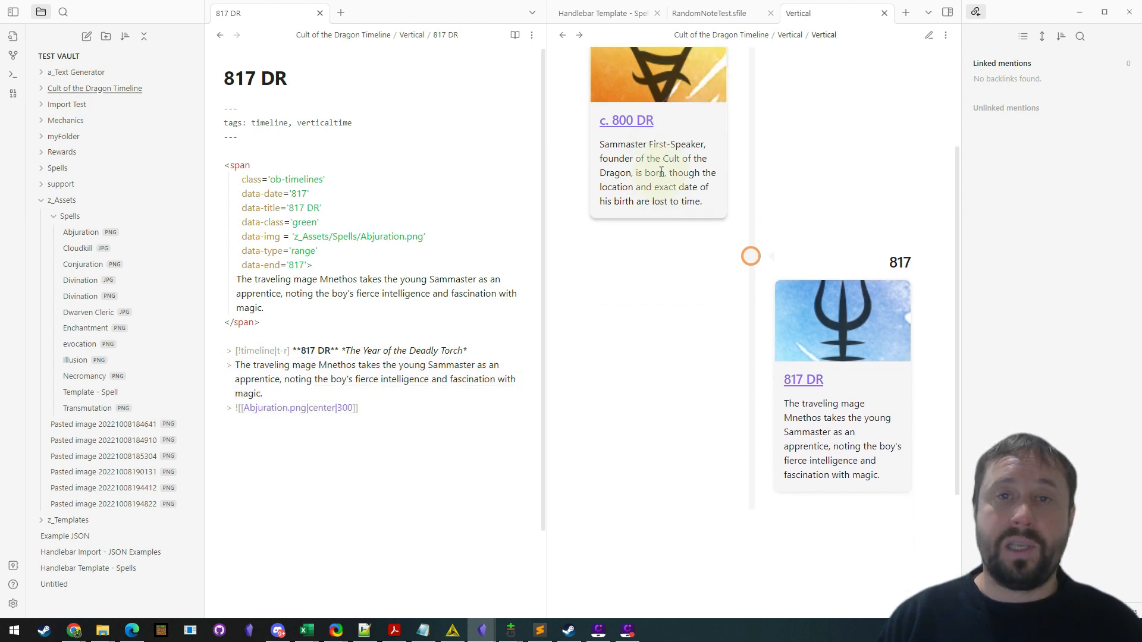
{"action": "left_click", "coordinate": [624, 168]}
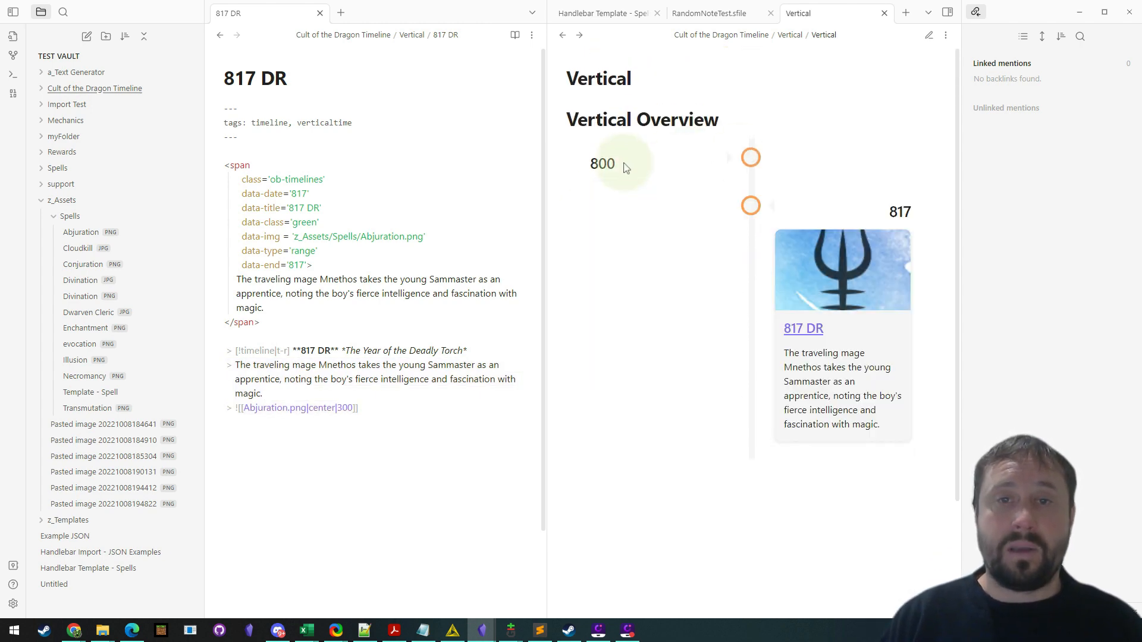
{"action": "left_click", "coordinate": [626, 167]}
{"action": "scroll", "coordinate": [823, 311], "scroll_direction": "down", "scroll_amount": 2}
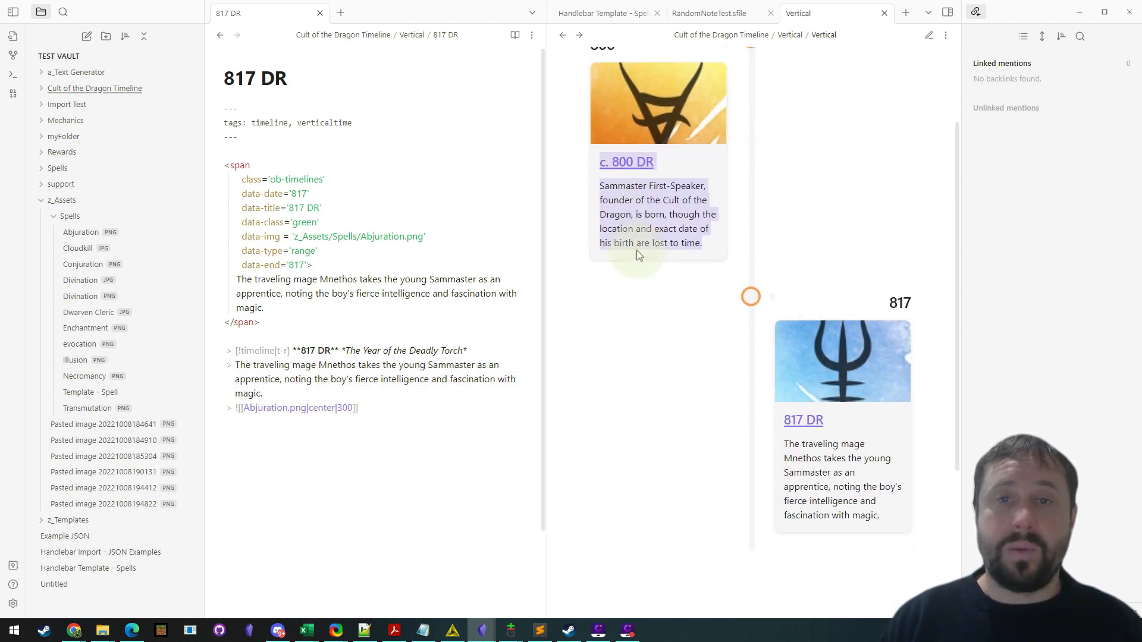
{"action": "mouse_move", "coordinate": [803, 419]}
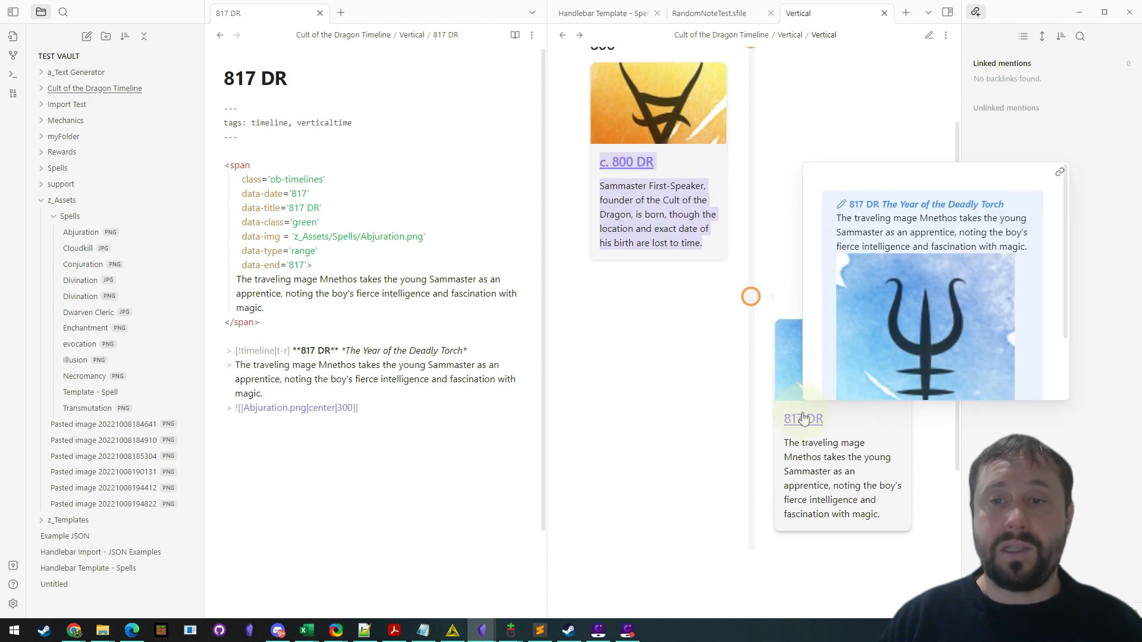
{"action": "left_click", "coordinate": [868, 119]}
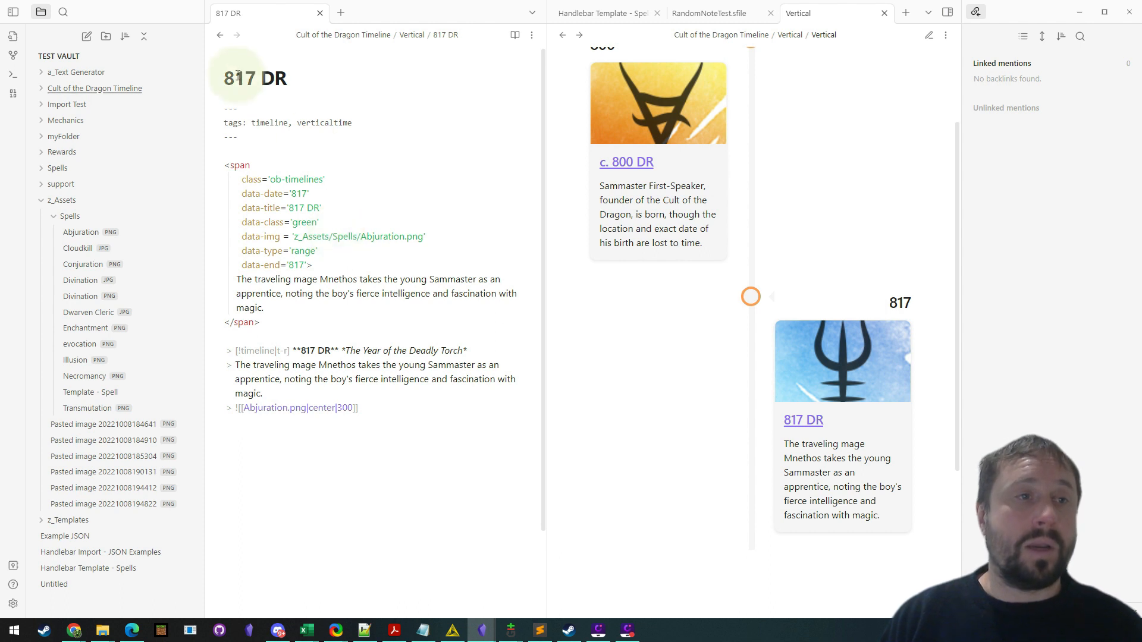
Step: Duplicate the c. 800 DR note in the Cult of the Dragon Timeline's Vertical folder and open the copy
{"action": "left_click", "coordinate": [43, 202]}
{"action": "left_click", "coordinate": [41, 88]}
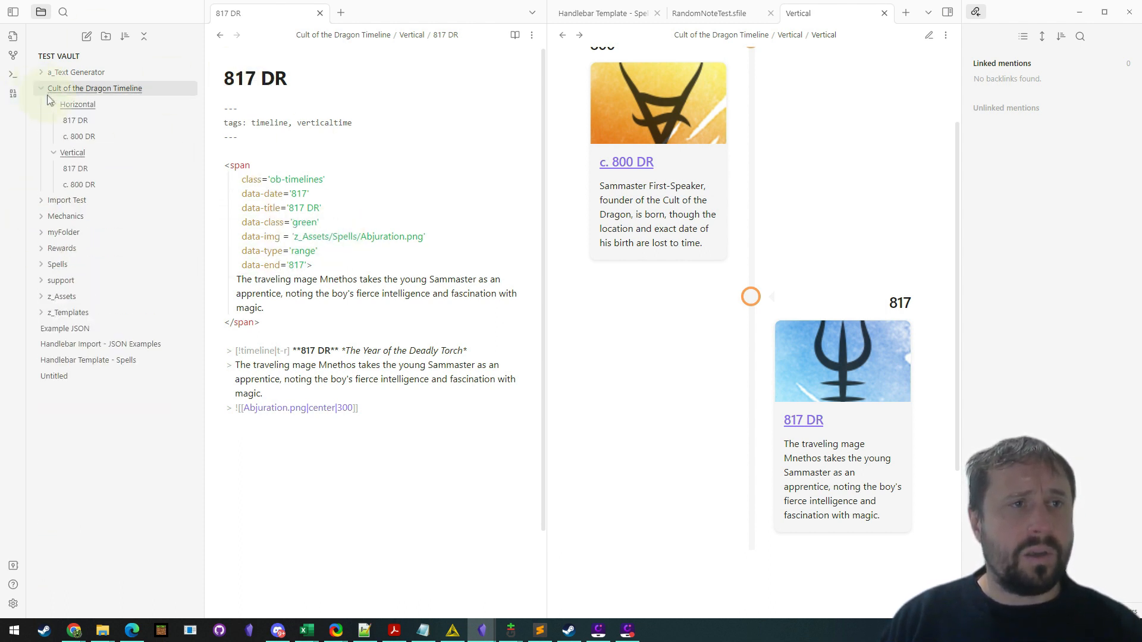
{"action": "left_click", "coordinate": [84, 187]}
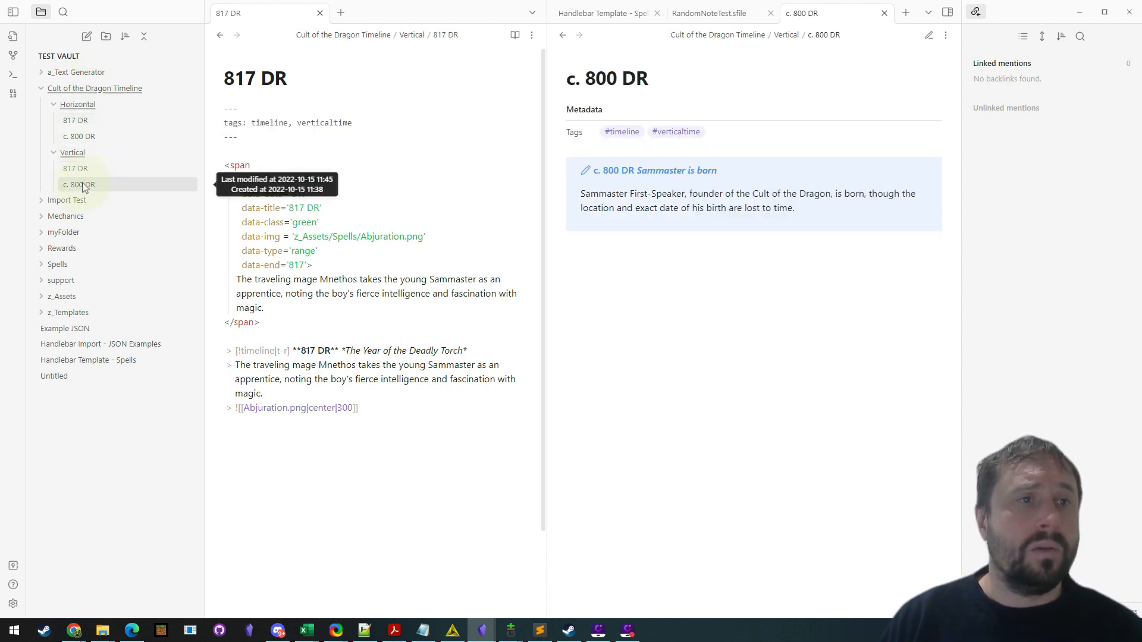
{"action": "right_click", "coordinate": [83, 187]}
{"action": "key", "text": "Escape"}
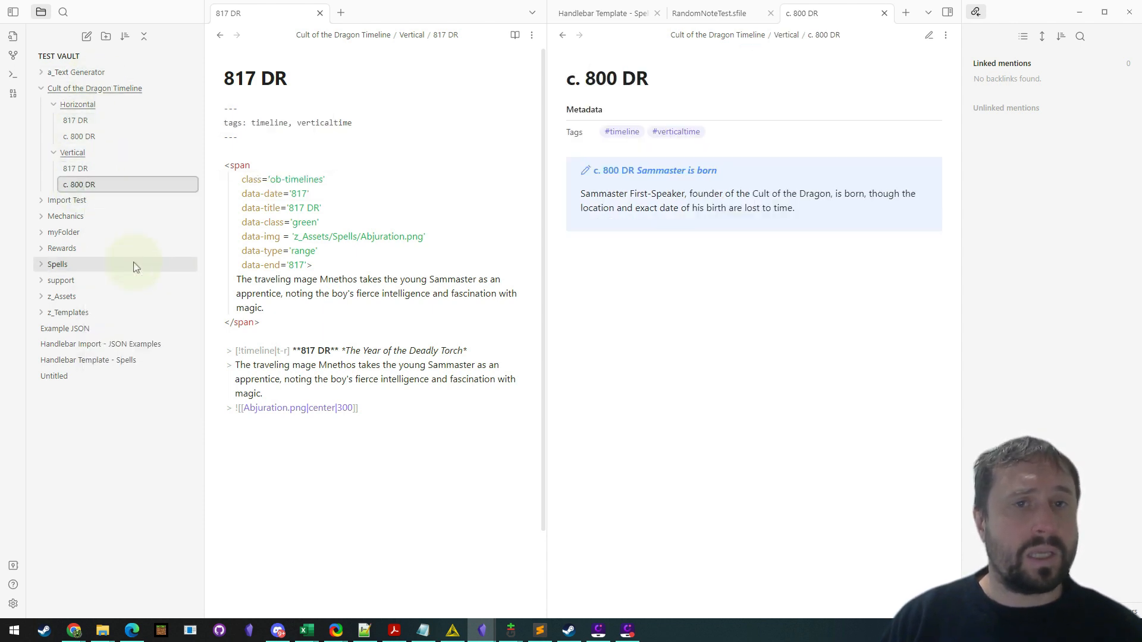
{"action": "right_click", "coordinate": [83, 199]}
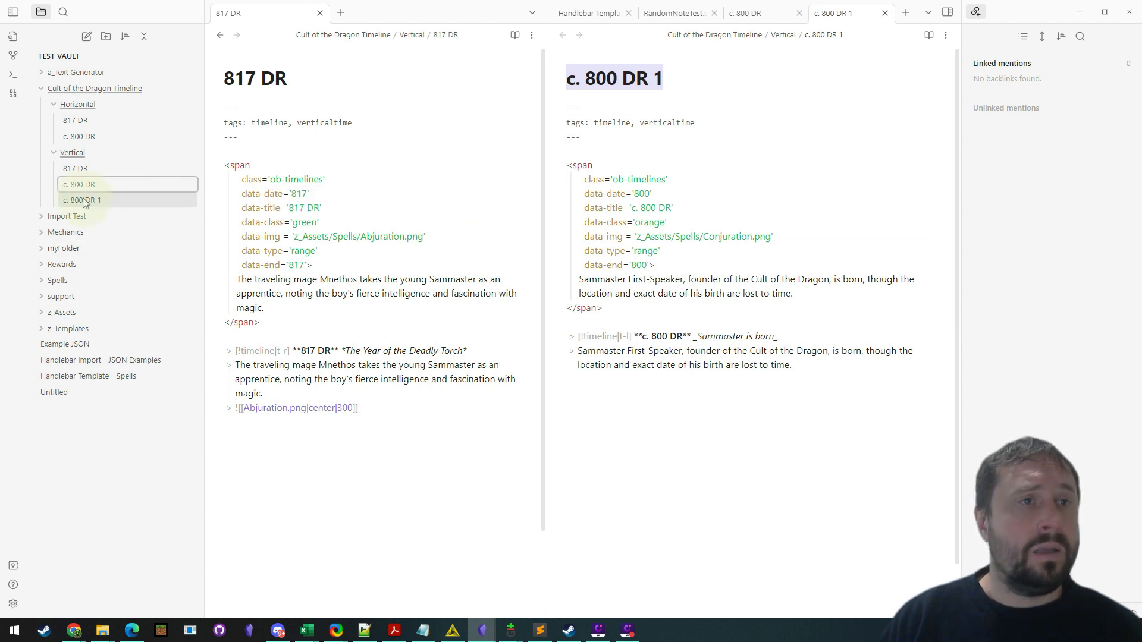
{"action": "left_click", "coordinate": [85, 201]}
{"action": "left_click", "coordinate": [103, 187]}
{"action": "left_click", "coordinate": [98, 202]}
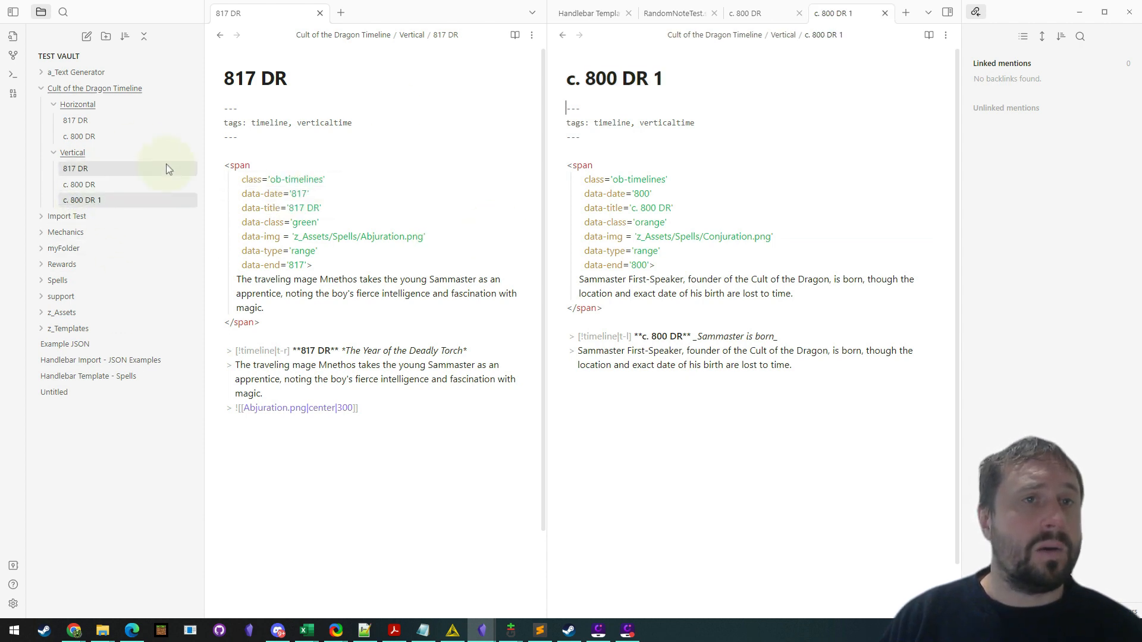
Step: Rename the duplicated note as 'c. 900 DR' and set its span's data-date and data-end to '900'
{"action": "left_click", "coordinate": [836, 34]}
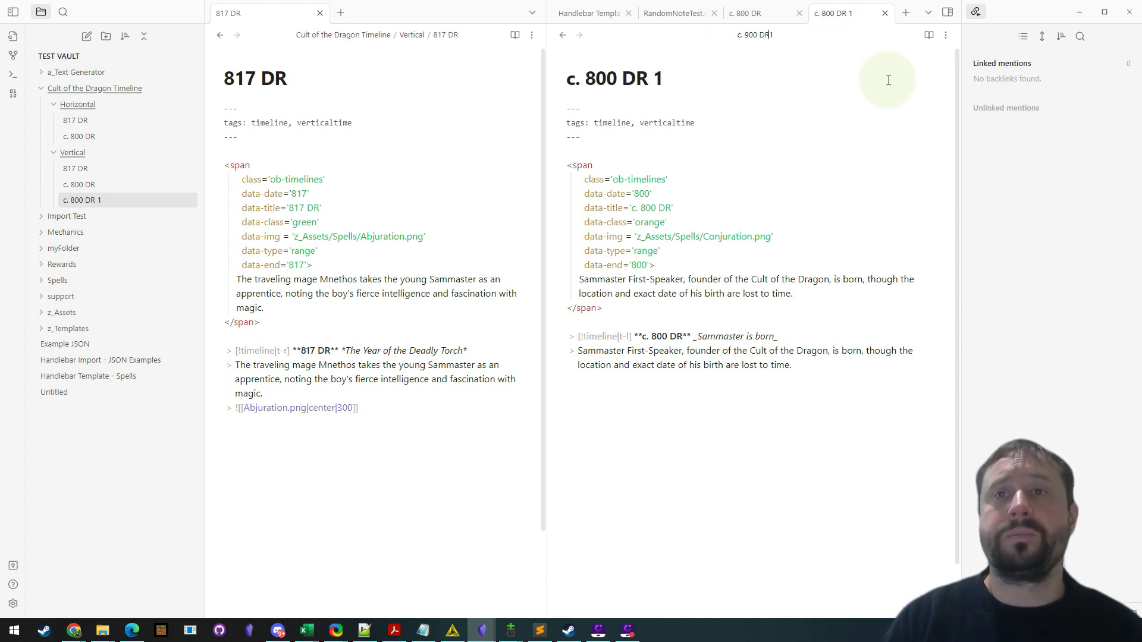
{"action": "left_click", "coordinate": [577, 78]}
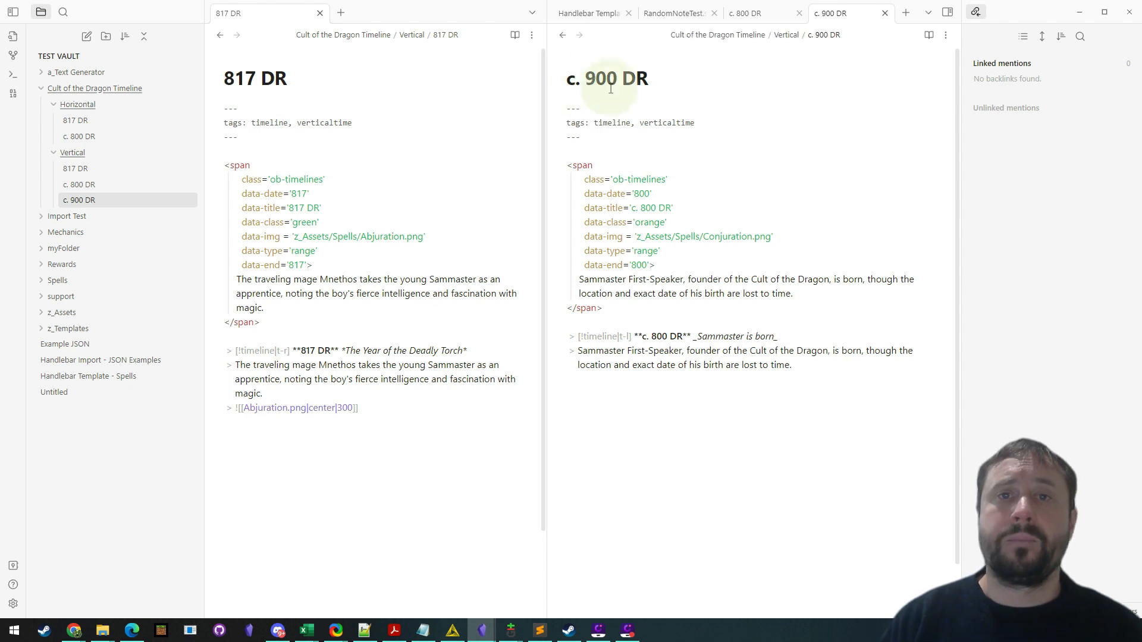
{"action": "left_click", "coordinate": [836, 148]}
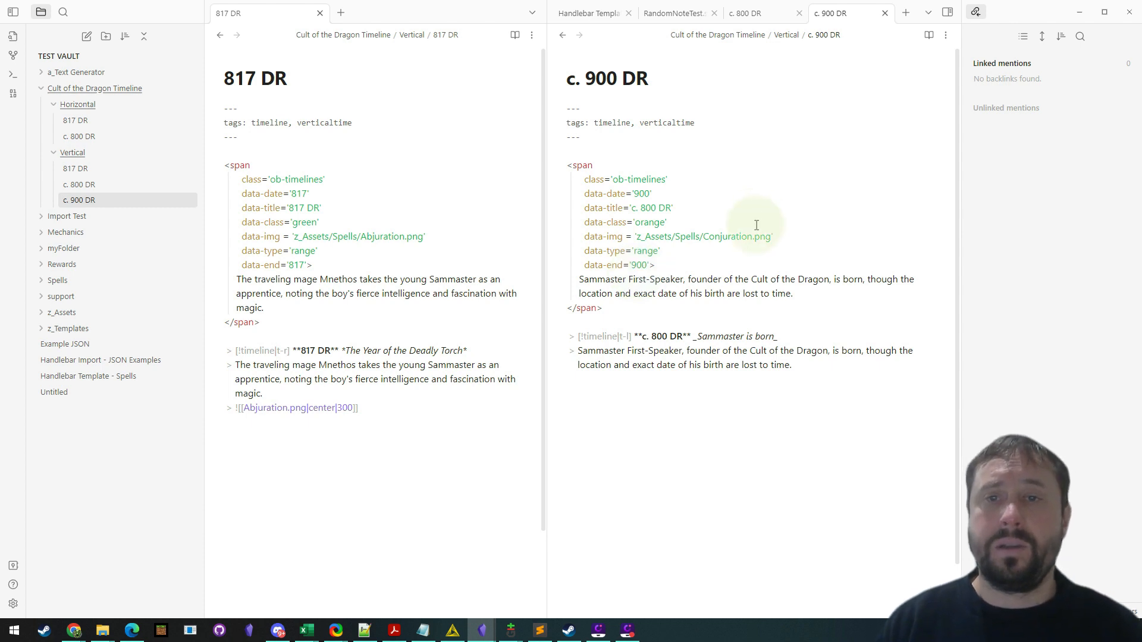
Step: Replace the description inside the c. 900 DR span with 'This is what happened.'
{"action": "double_click", "coordinate": [737, 236]}
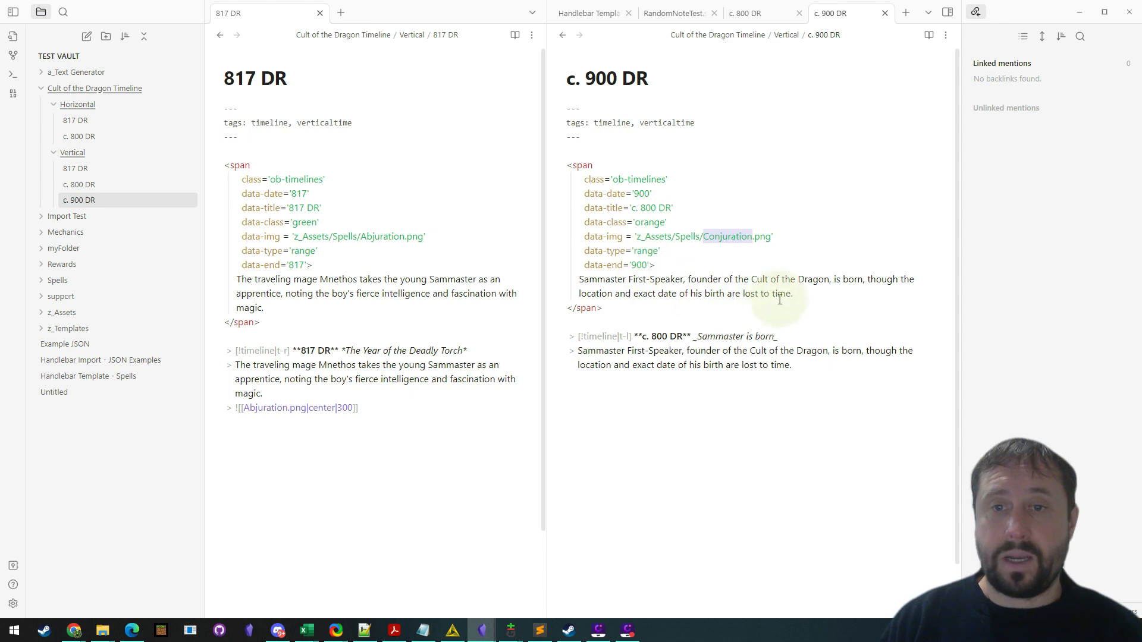
{"action": "left_click_drag", "start_coordinate": [797, 365], "coordinate": [687, 350]}
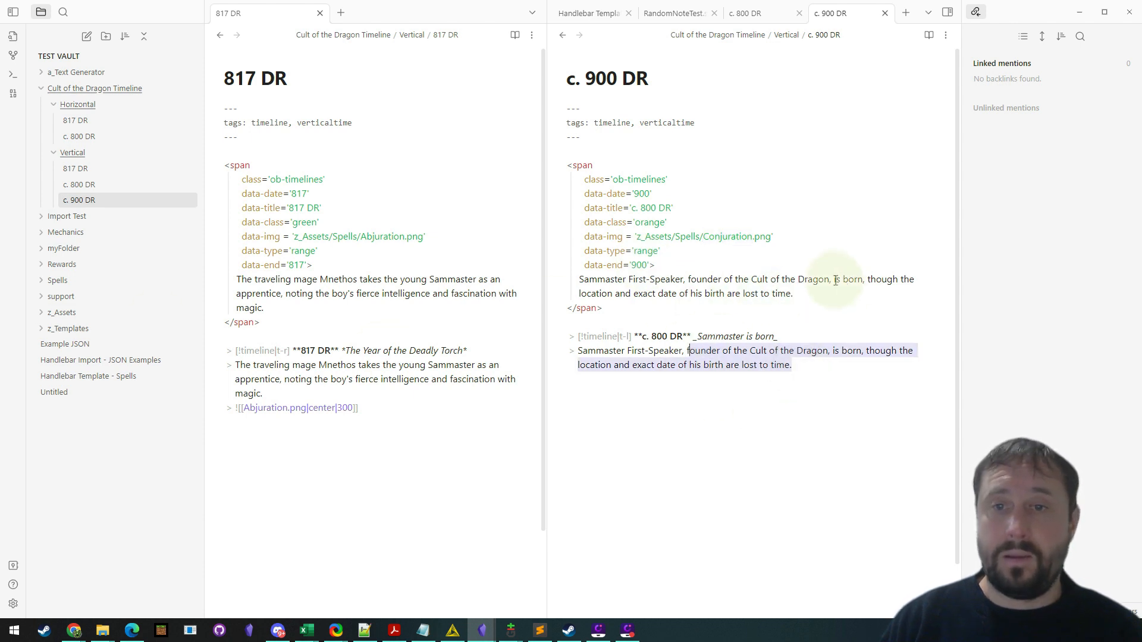
{"action": "left_click_drag", "start_coordinate": [793, 293], "coordinate": [578, 282]}
{"action": "type", "text": "This is what happened."}
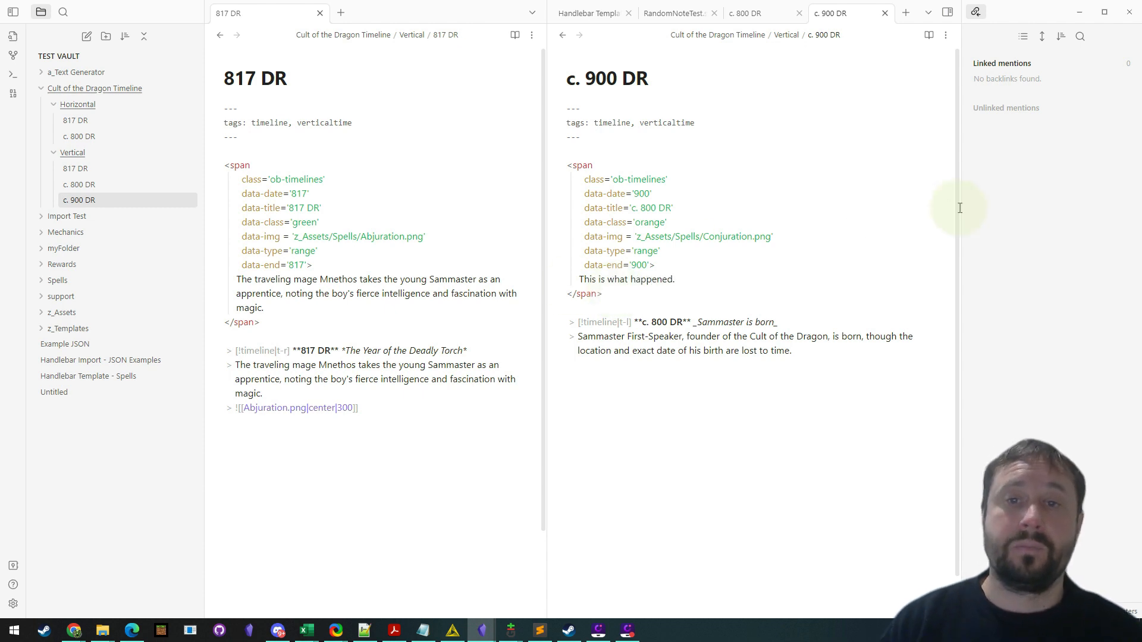
{"action": "left_click", "coordinate": [794, 211]}
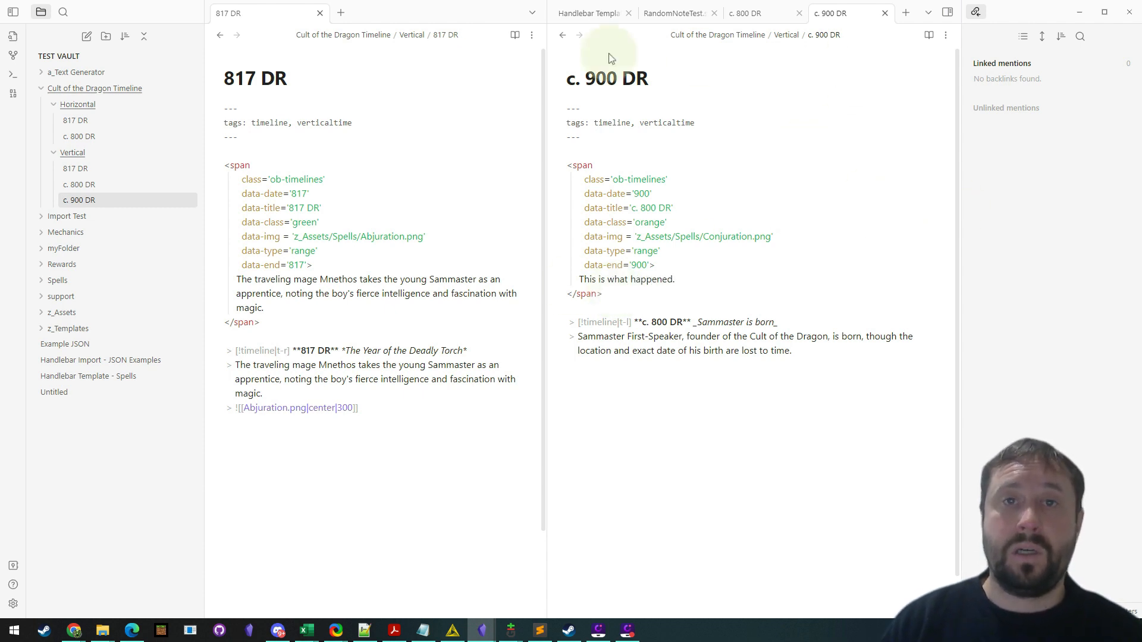
Step: Open the Vertical note in reading view and check the timeline for the new 900 event
{"action": "left_click", "coordinate": [565, 37]}
{"action": "left_click", "coordinate": [565, 36]}
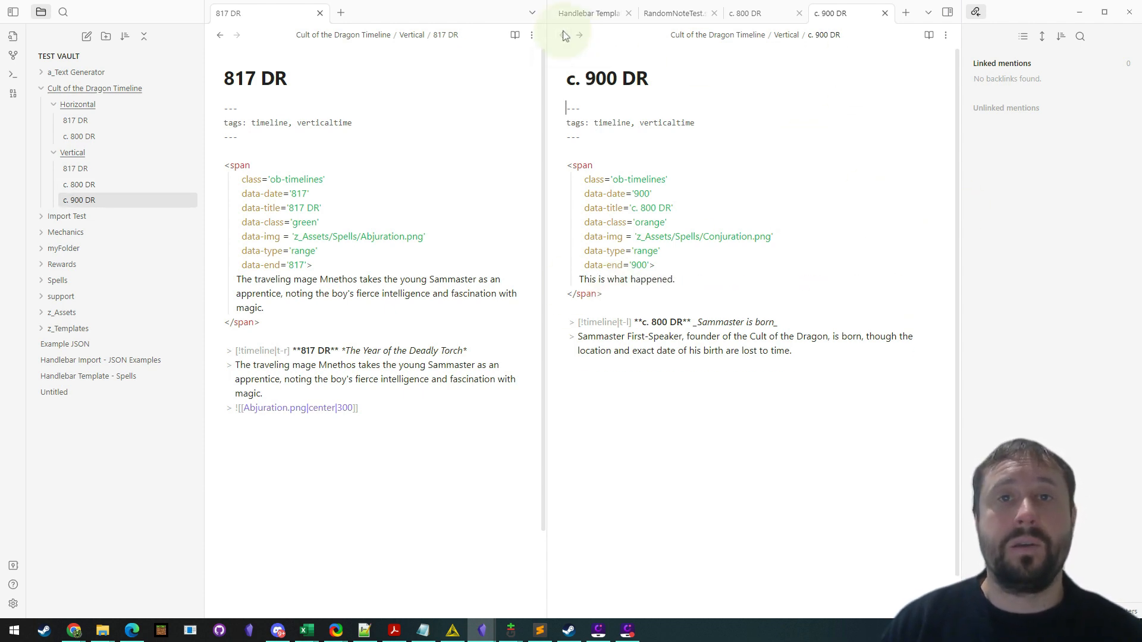
{"action": "left_click", "coordinate": [81, 155]}
{"action": "left_click", "coordinate": [929, 34]}
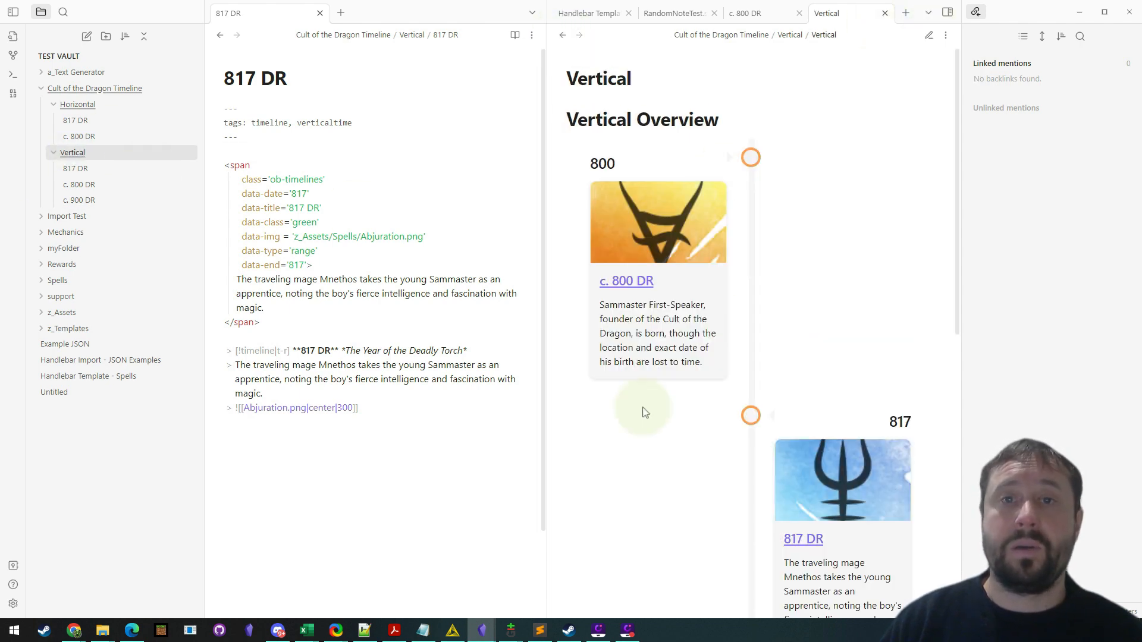
{"action": "scroll", "coordinate": [774, 416], "scroll_direction": "down", "scroll_amount": 6}
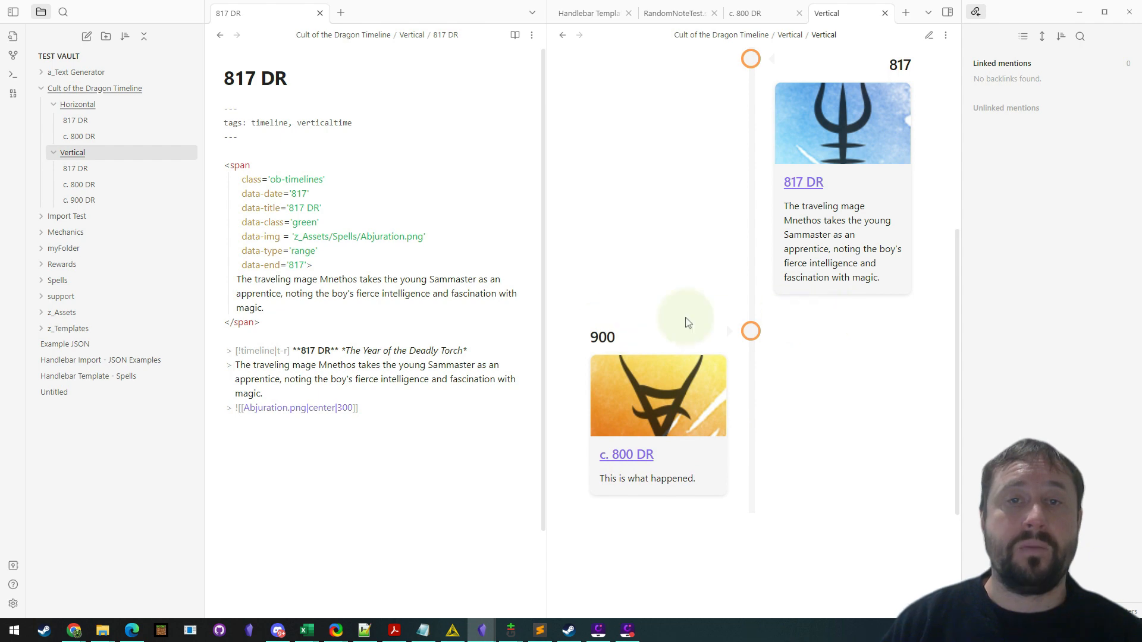
{"action": "scroll", "coordinate": [646, 248], "scroll_direction": "up", "scroll_amount": 6}
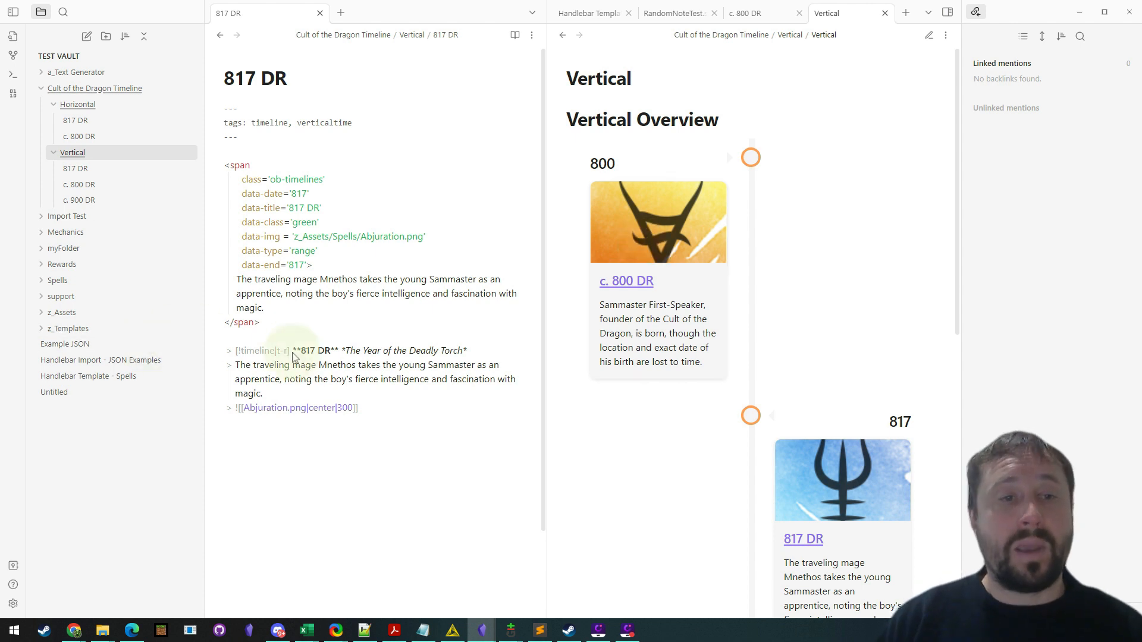
Step: Highlight the full contents of the 817 DR note to review its tags, span and callout together
{"action": "left_click", "coordinate": [366, 408]}
{"action": "left_click_drag", "start_coordinate": [366, 408], "coordinate": [166, 102]}
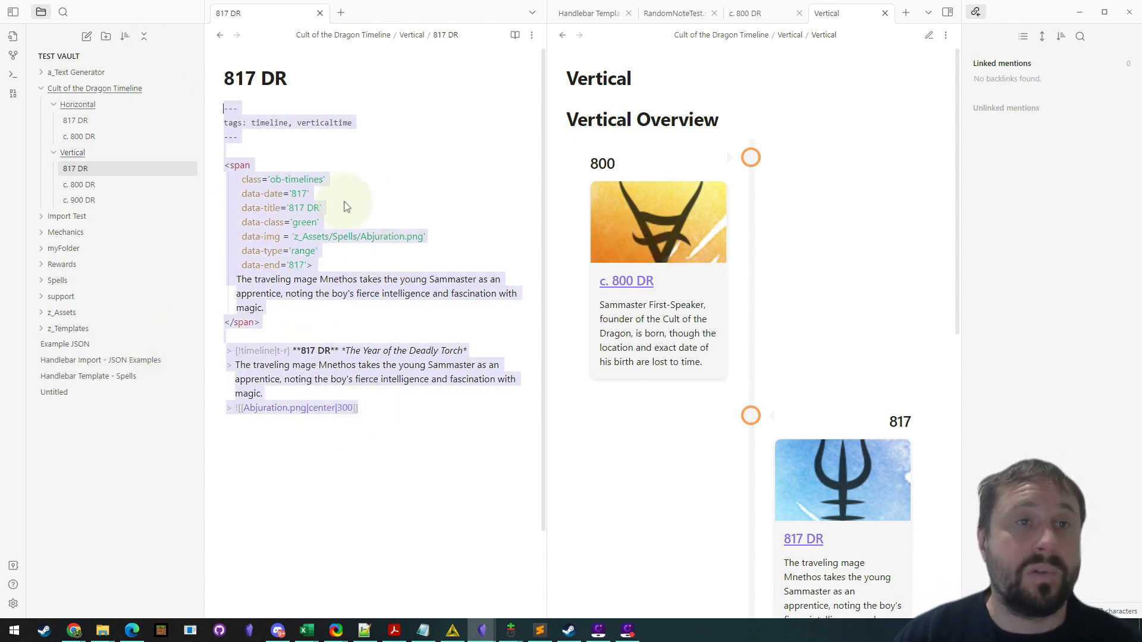
{"action": "left_click", "coordinate": [457, 194]}
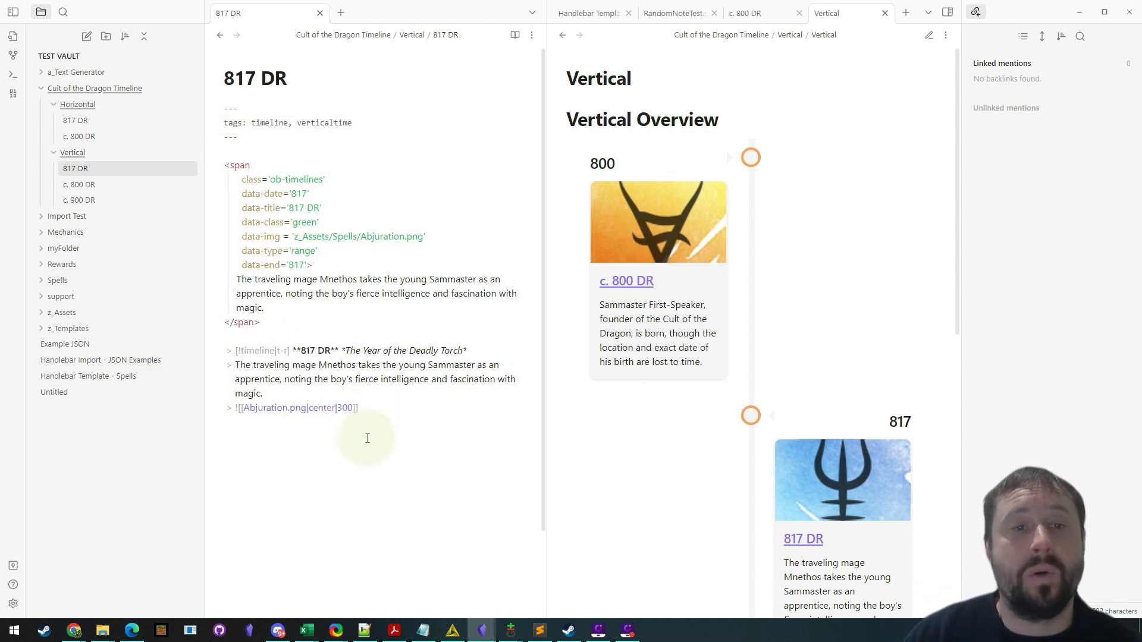
Step: Highlight the tags and the complete span block of the 817 DR note, leaving out the callout, to review them
{"action": "left_click_drag", "start_coordinate": [363, 409], "coordinate": [211, 113]}
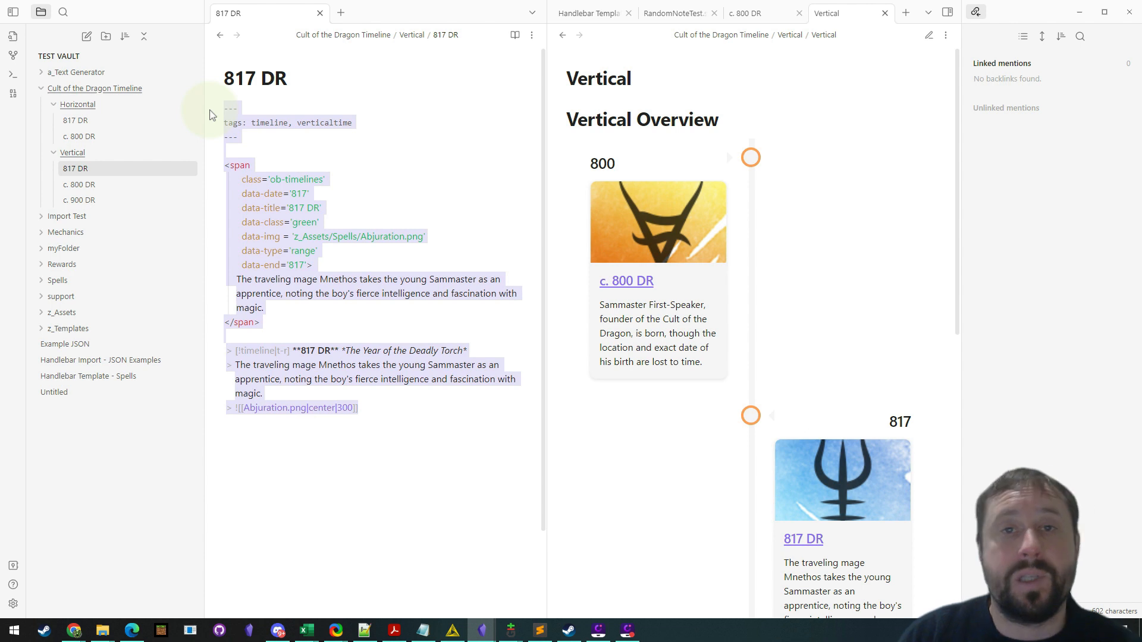
{"action": "left_click", "coordinate": [395, 191]}
{"action": "left_click_drag", "start_coordinate": [269, 323], "coordinate": [224, 107]}
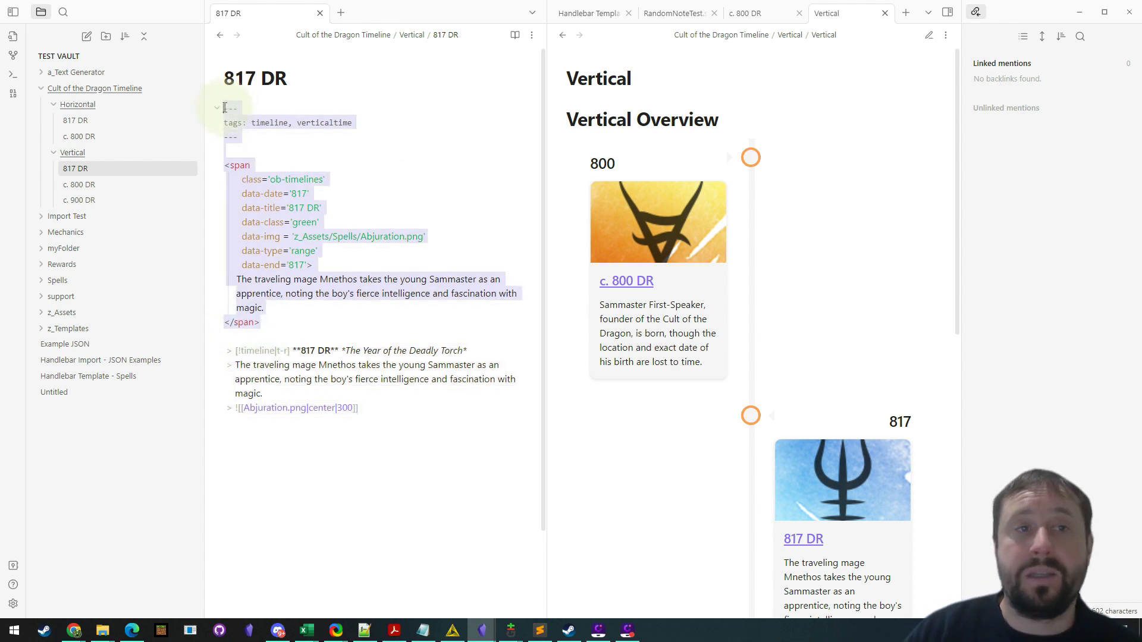
{"action": "left_click", "coordinate": [403, 154]}
{"action": "left_click_drag", "start_coordinate": [279, 323], "coordinate": [209, 118]}
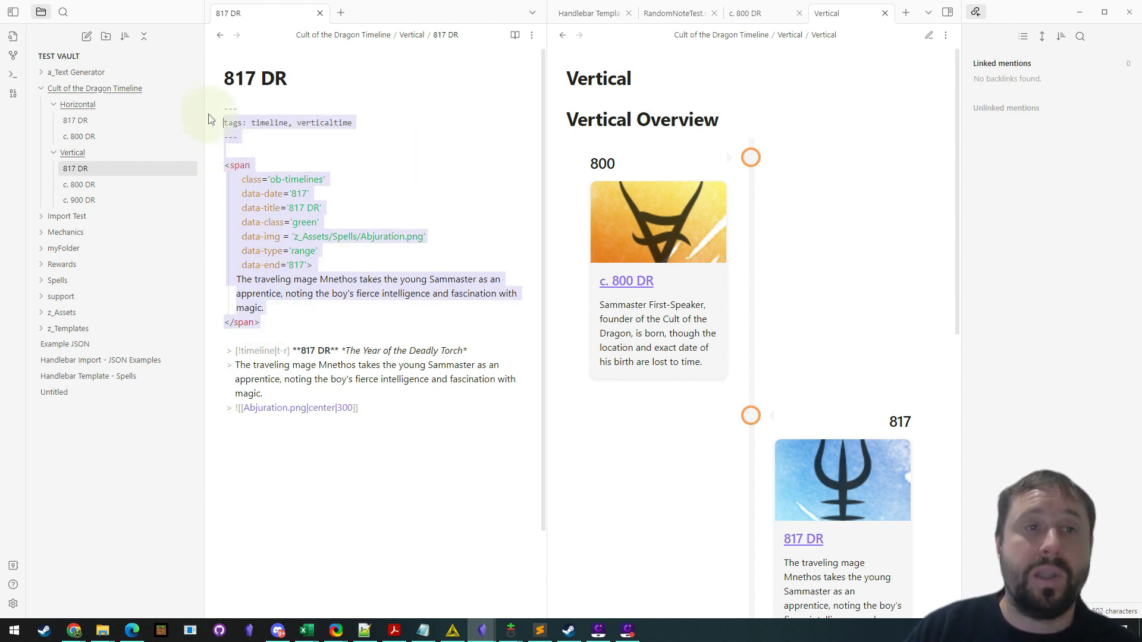
{"action": "left_click", "coordinate": [279, 316]}
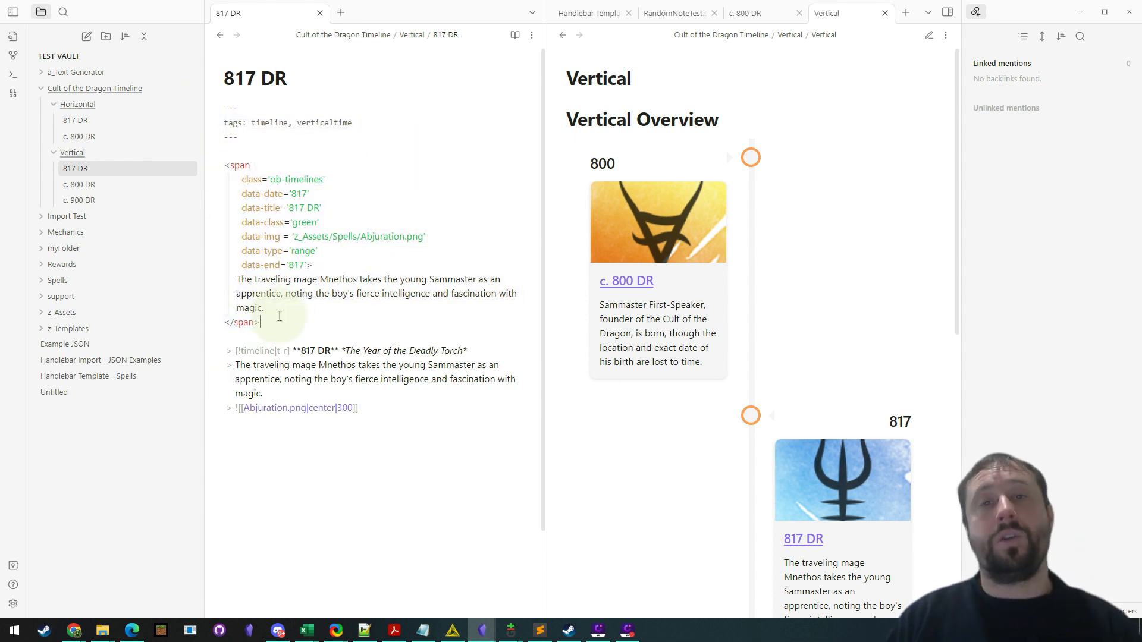
{"action": "left_click", "coordinate": [278, 238]}
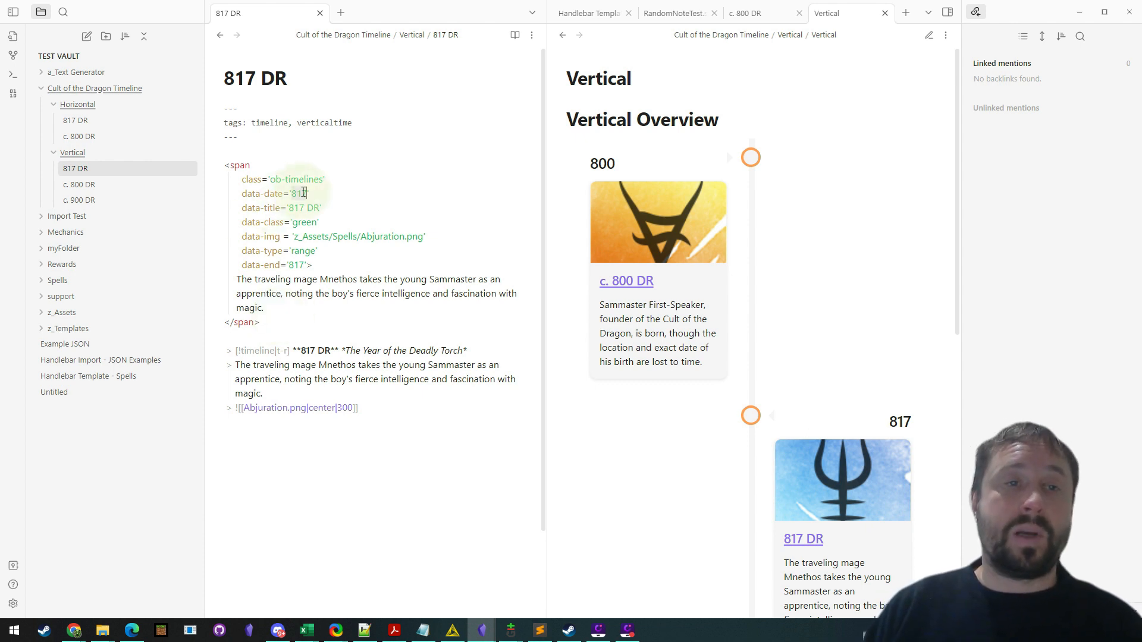
{"action": "left_click_drag", "start_coordinate": [280, 320], "coordinate": [202, 120]}
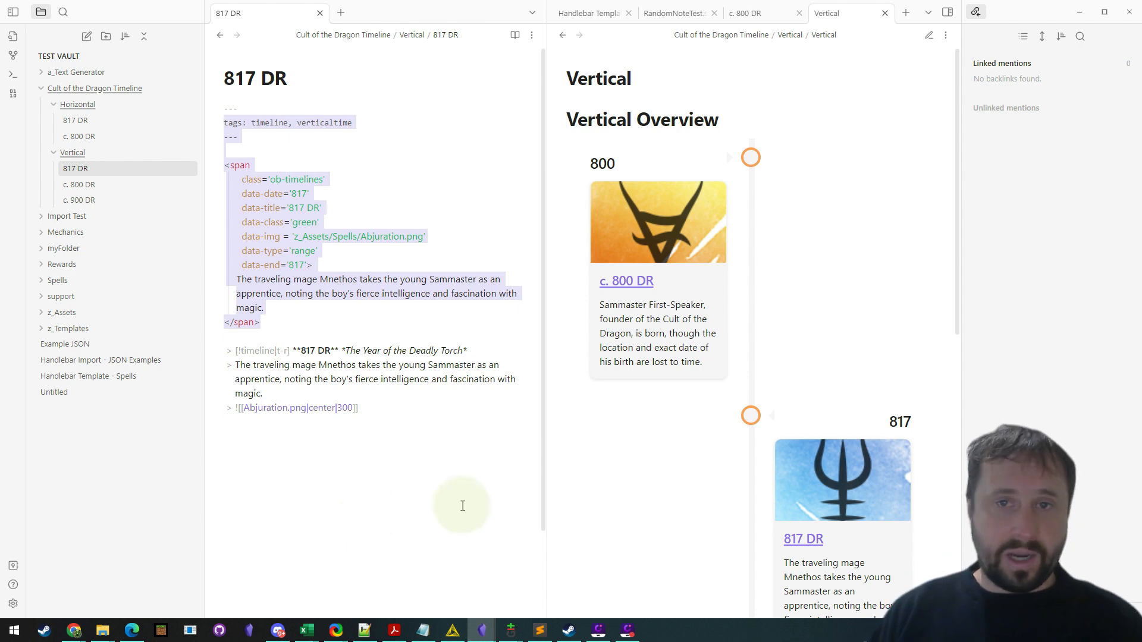
Step: Look through the Vertical timeline and collapse its 800, 817 and 900 events
{"action": "scroll", "coordinate": [773, 238], "scroll_direction": "down", "scroll_amount": 10}
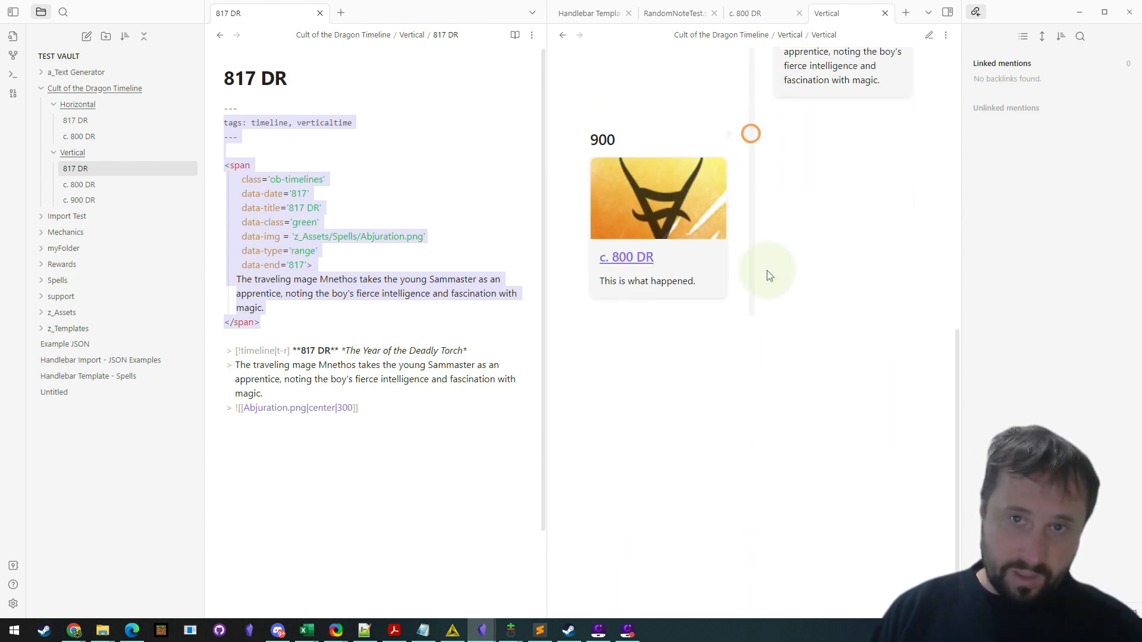
{"action": "scroll", "coordinate": [785, 297], "scroll_direction": "up", "scroll_amount": 10}
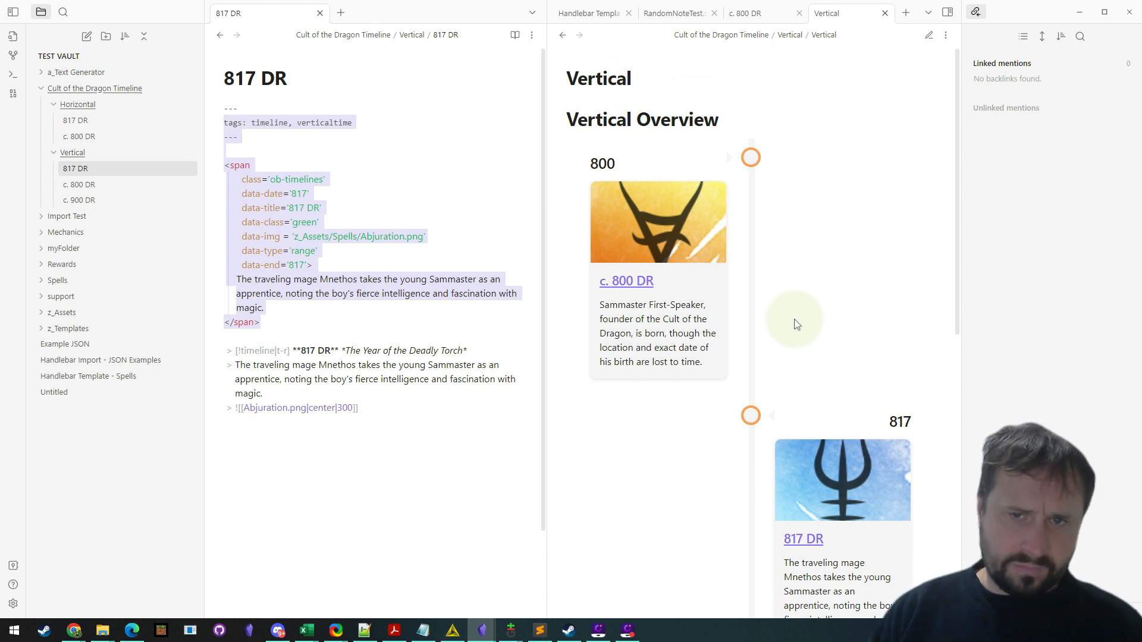
{"action": "scroll", "coordinate": [716, 306], "scroll_direction": "down", "scroll_amount": 4}
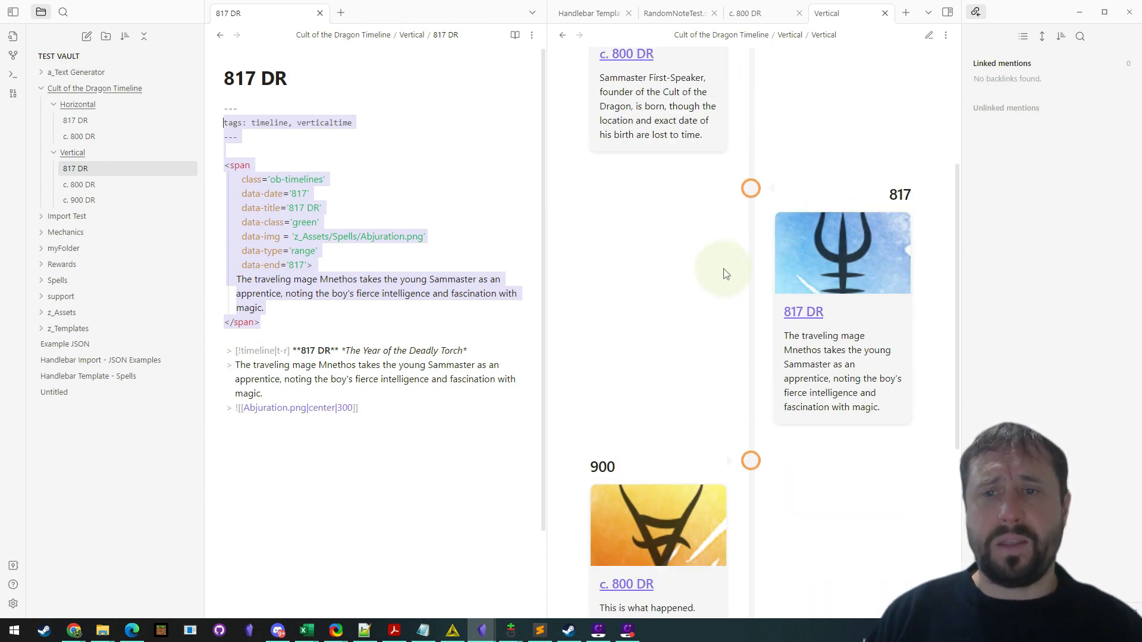
{"action": "scroll", "coordinate": [743, 243], "scroll_direction": "up", "scroll_amount": 4}
{"action": "scroll", "coordinate": [764, 217], "scroll_direction": "down", "scroll_amount": 5}
{"action": "scroll", "coordinate": [776, 246], "scroll_direction": "up", "scroll_amount": 5}
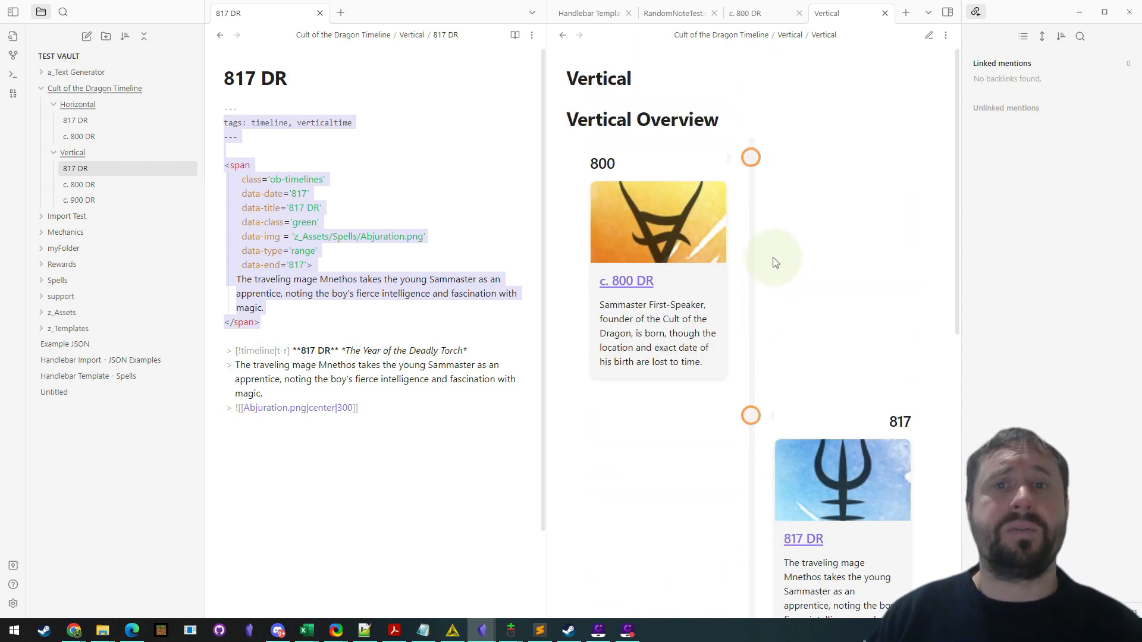
{"action": "left_click", "coordinate": [630, 166]}
{"action": "left_click", "coordinate": [824, 209]}
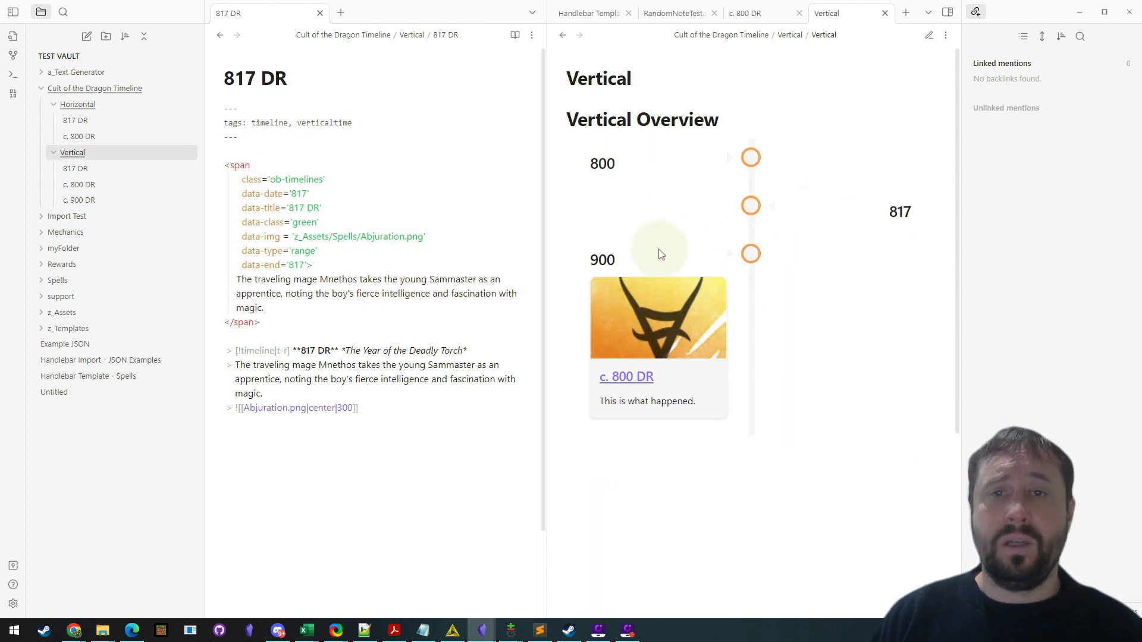
{"action": "left_click", "coordinate": [622, 261]}
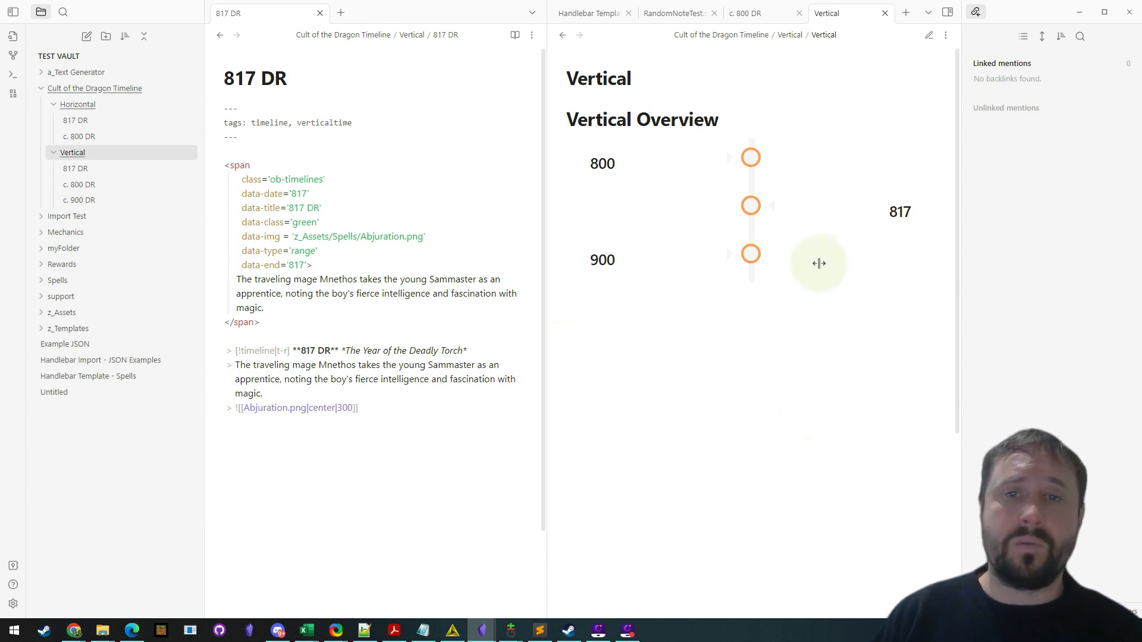
Step: Expand the 800, 900 and 817 events of the Vertical timeline again and view their cards
{"action": "left_click", "coordinate": [642, 156]}
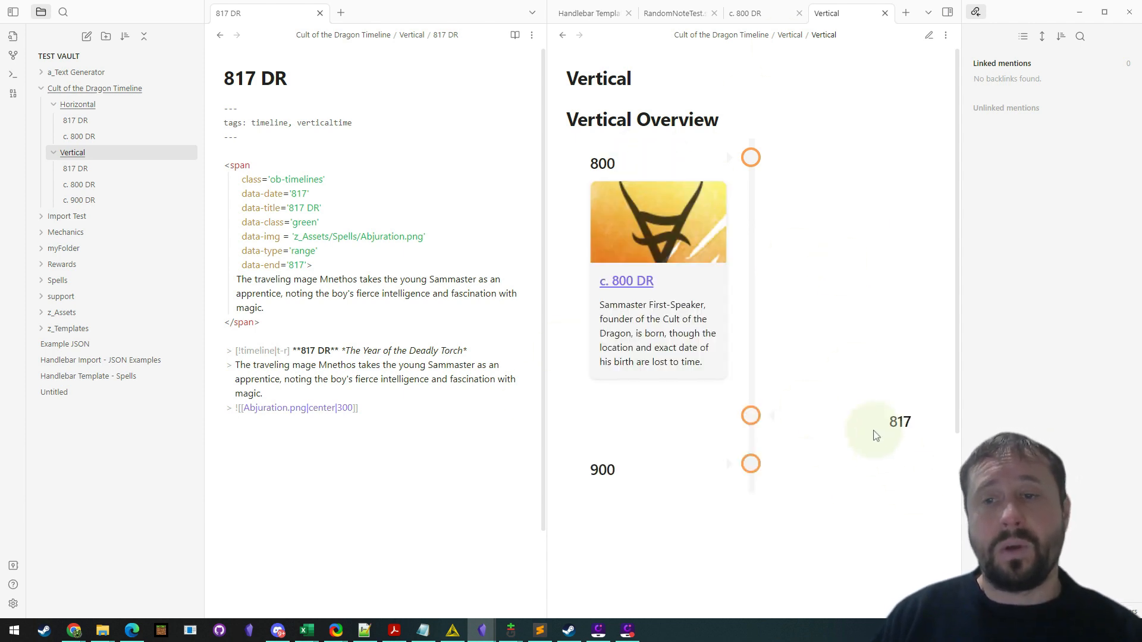
{"action": "left_click", "coordinate": [645, 475]}
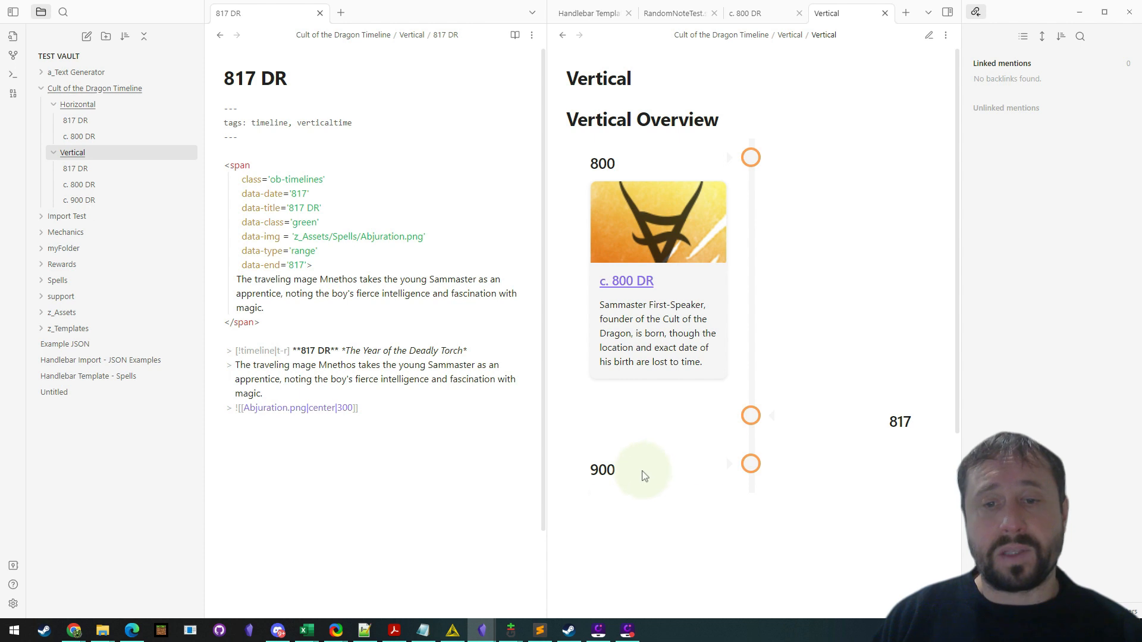
{"action": "left_click", "coordinate": [862, 433]}
{"action": "scroll", "coordinate": [854, 359], "scroll_direction": "down", "scroll_amount": 2}
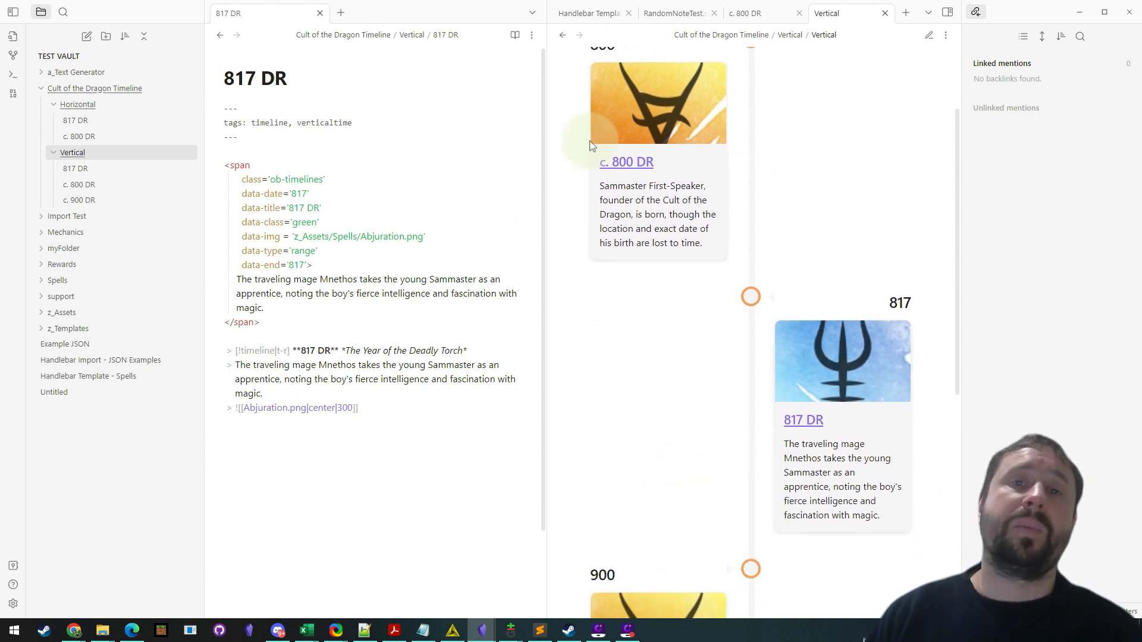
{"action": "scroll", "coordinate": [748, 348], "scroll_direction": "up", "scroll_amount": 2}
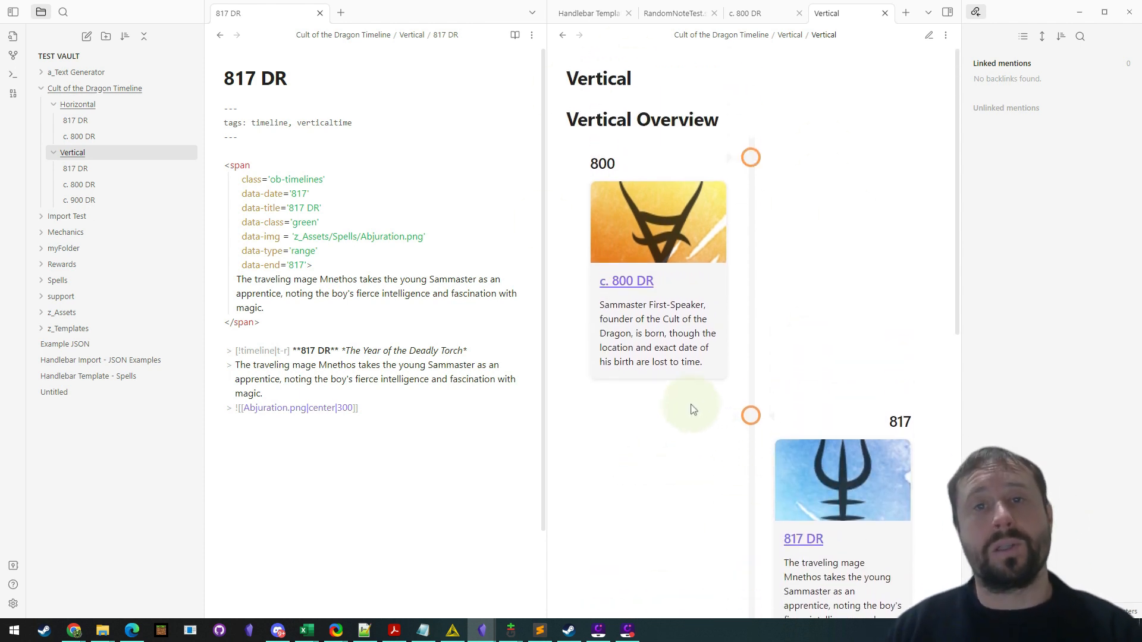
Step: Open the Horizontal note in place of the 817 DR note and show it in reading view
{"action": "left_click", "coordinate": [324, 192]}
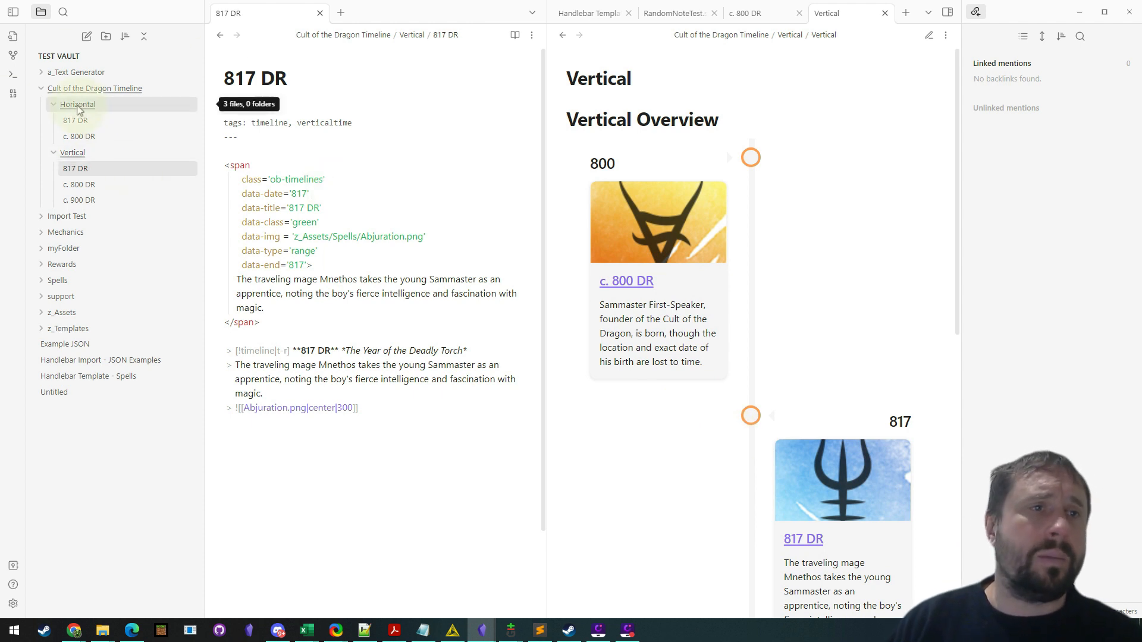
{"action": "left_click", "coordinate": [78, 106]}
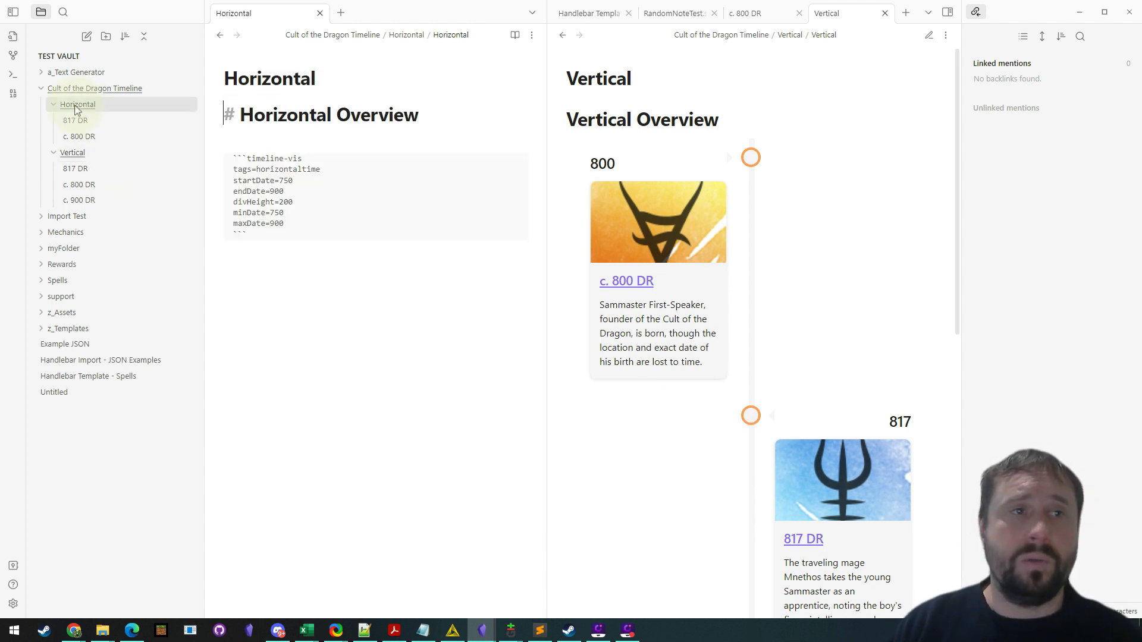
{"action": "left_click", "coordinate": [515, 35]}
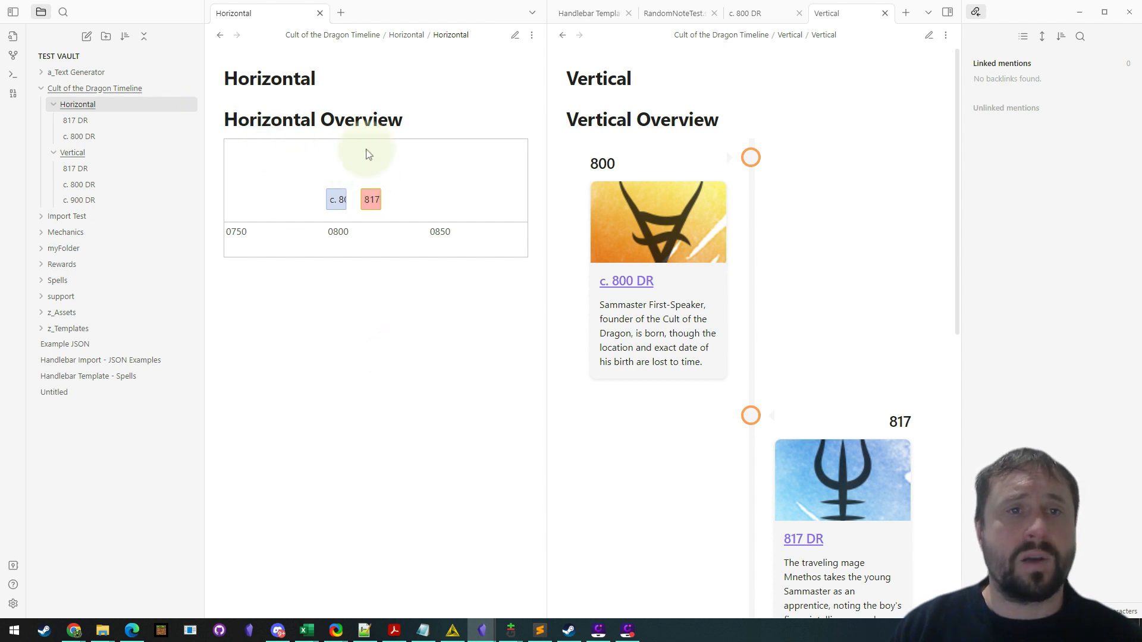
Step: Zoom and pan the Horizontal timeline around the c. 800 DR and 817 DR events
{"action": "scroll", "coordinate": [355, 226], "scroll_direction": "up", "scroll_amount": 3}
{"action": "scroll", "coordinate": [354, 226], "scroll_direction": "up", "scroll_amount": 2}
{"action": "scroll", "coordinate": [339, 223], "scroll_direction": "down", "scroll_amount": 2}
{"action": "scroll", "coordinate": [341, 219], "scroll_direction": "up", "scroll_amount": 5}
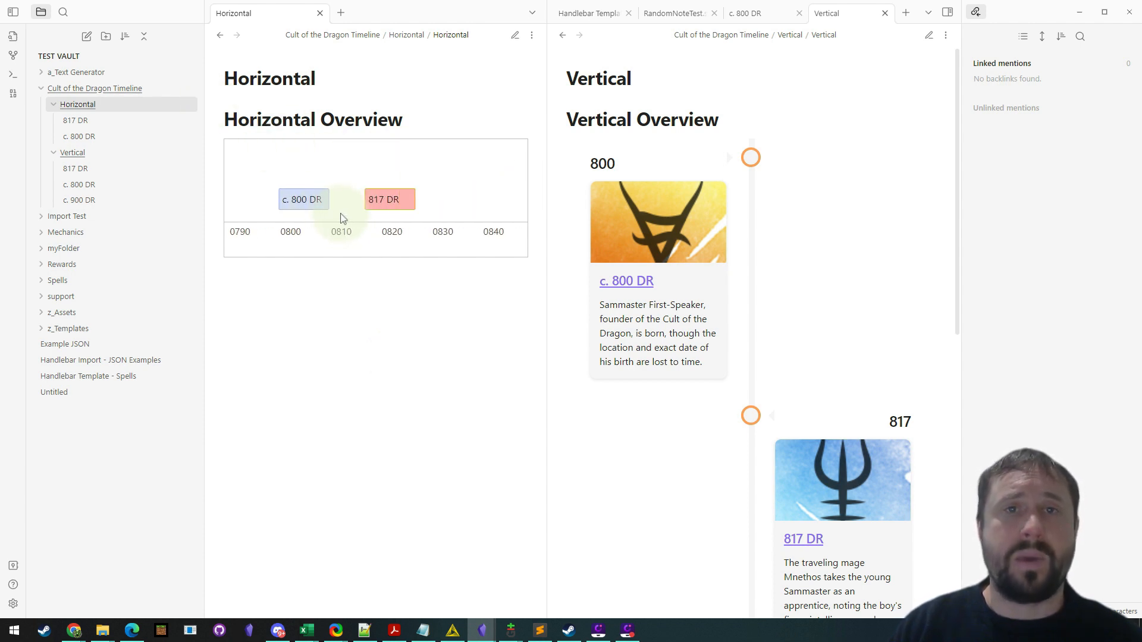
{"action": "scroll", "coordinate": [341, 218], "scroll_direction": "down", "scroll_amount": 4}
{"action": "left_click_drag", "start_coordinate": [268, 169], "coordinate": [347, 206]}
{"action": "left_click_drag", "start_coordinate": [482, 165], "coordinate": [449, 174]}
{"action": "left_click", "coordinate": [376, 194]}
{"action": "left_click", "coordinate": [343, 206]}
{"action": "left_click_drag", "start_coordinate": [427, 189], "coordinate": [435, 189]}
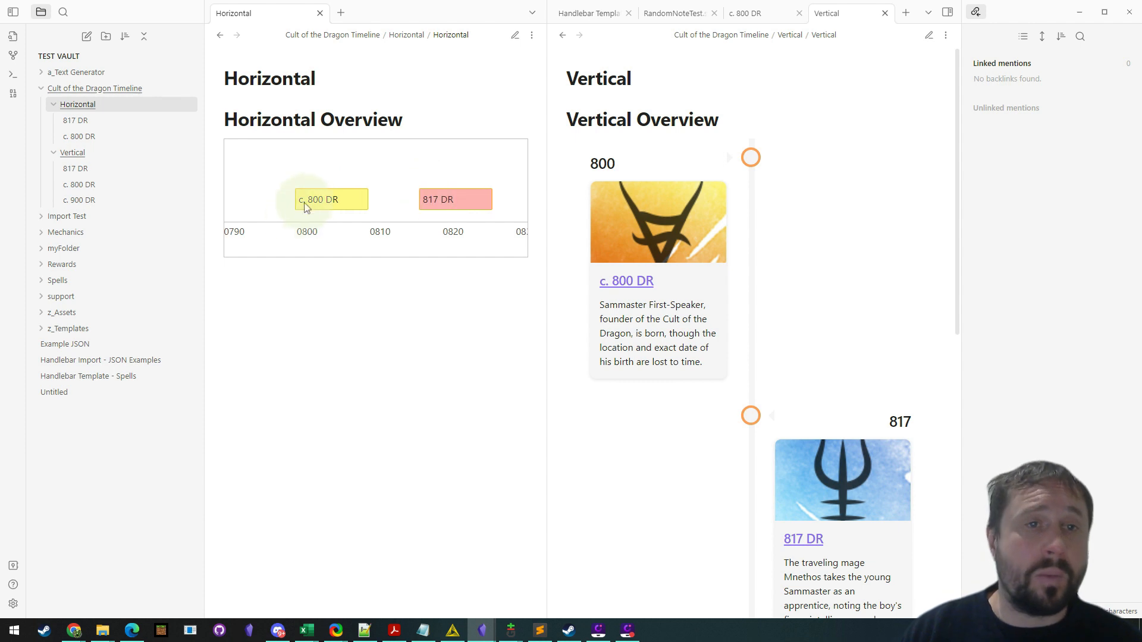
Step: Try selecting the c. 800 DR event on the Horizontal timeline to check how it responds
{"action": "left_click", "coordinate": [312, 206]}
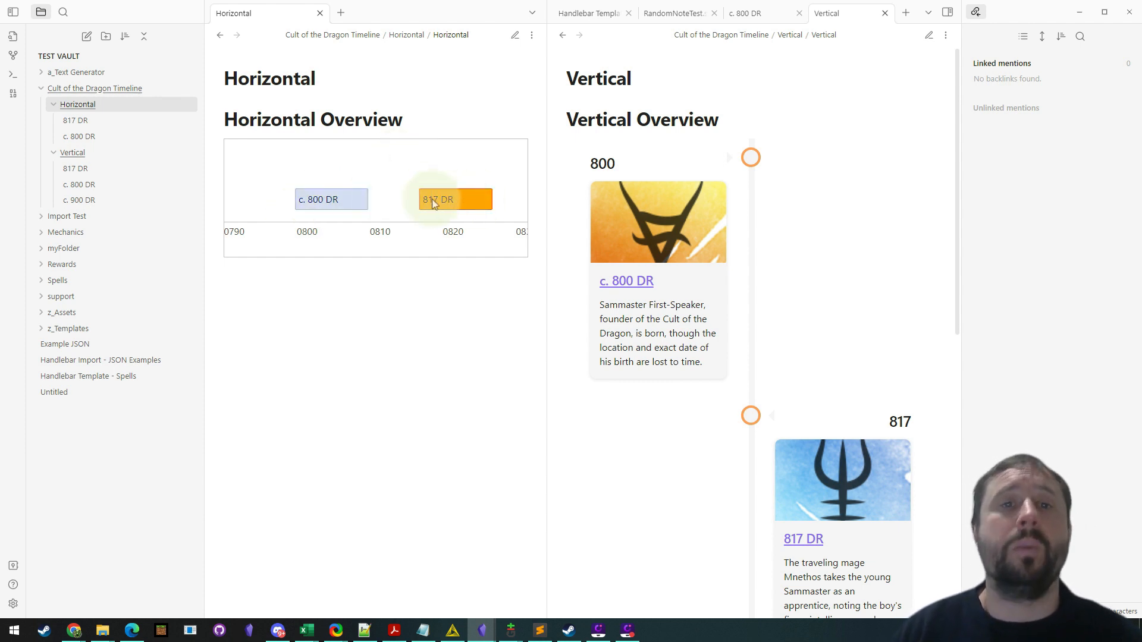
{"action": "left_click", "coordinate": [299, 200]}
{"action": "left_click", "coordinate": [248, 187]}
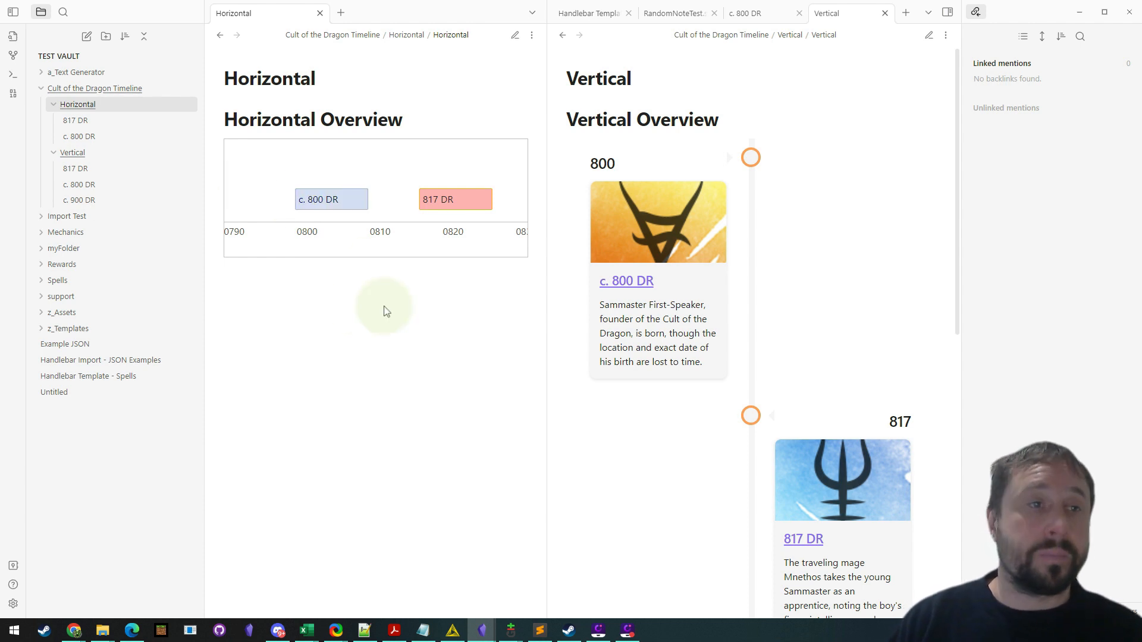
Step: Open the Horizontal folder's 817 DR note in place of the Vertical timeline and show its source in editing view
{"action": "left_click", "coordinate": [696, 148]}
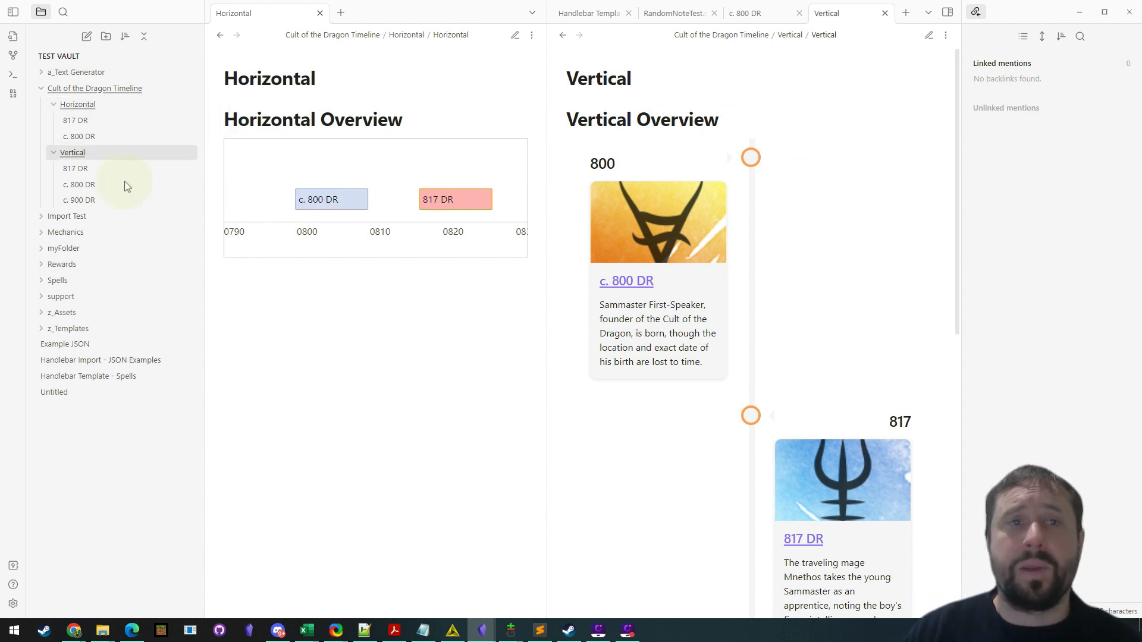
{"action": "left_click", "coordinate": [69, 124]}
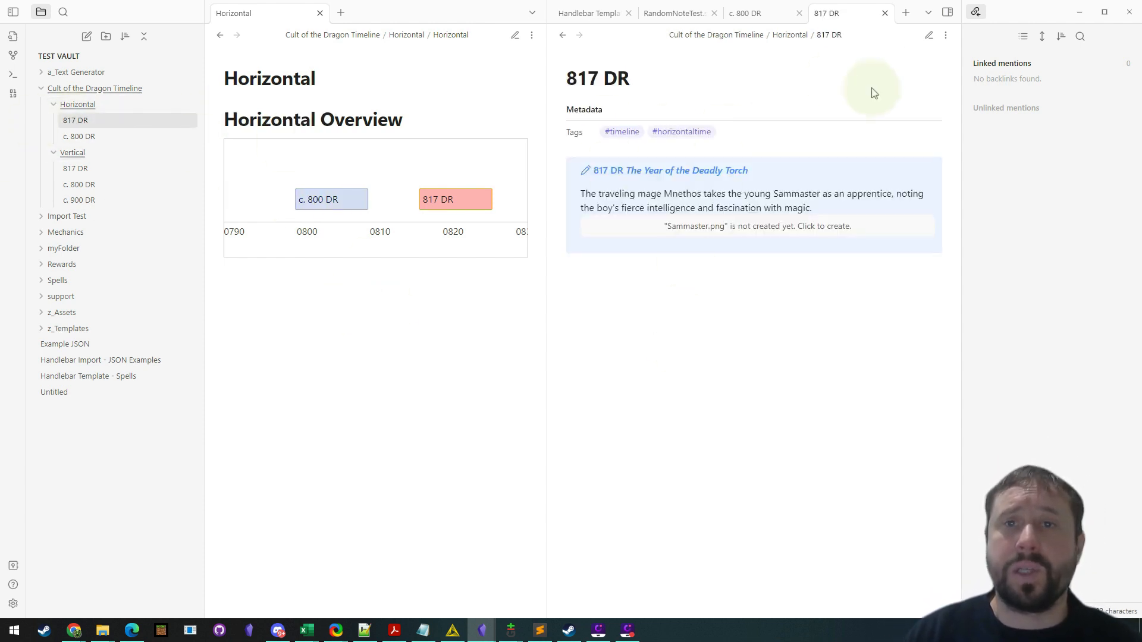
{"action": "left_click", "coordinate": [930, 34]}
{"action": "left_click", "coordinate": [455, 289]}
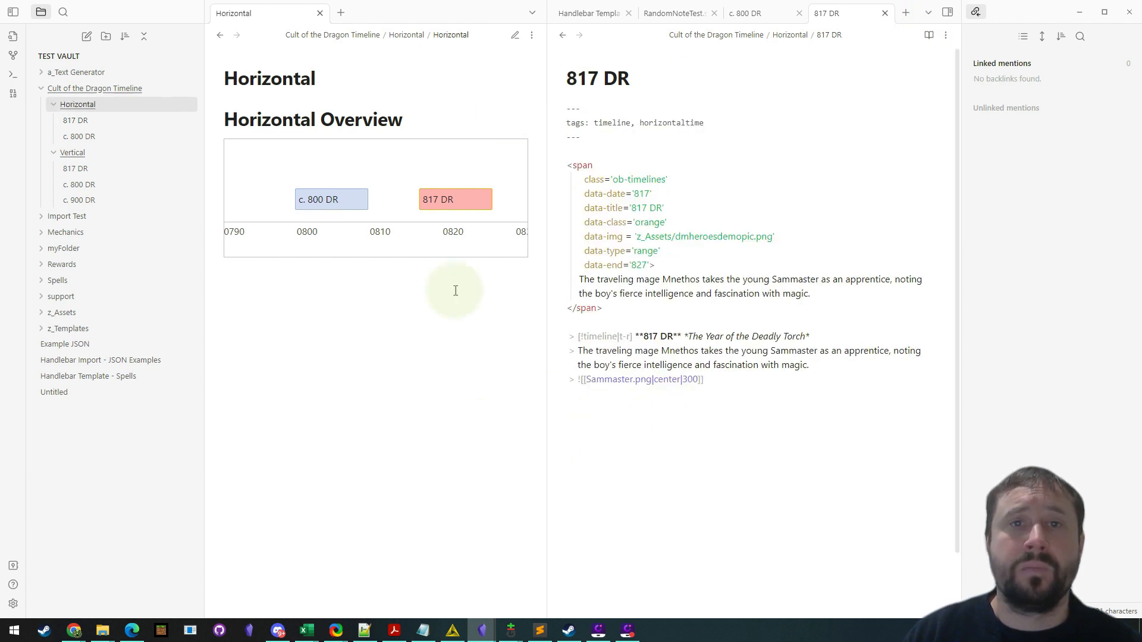
Step: Copy the verticaltime timeline code block from the Vertical note and paste it below the timeline-vis block in the Horizontal note
{"action": "left_click", "coordinate": [511, 37]}
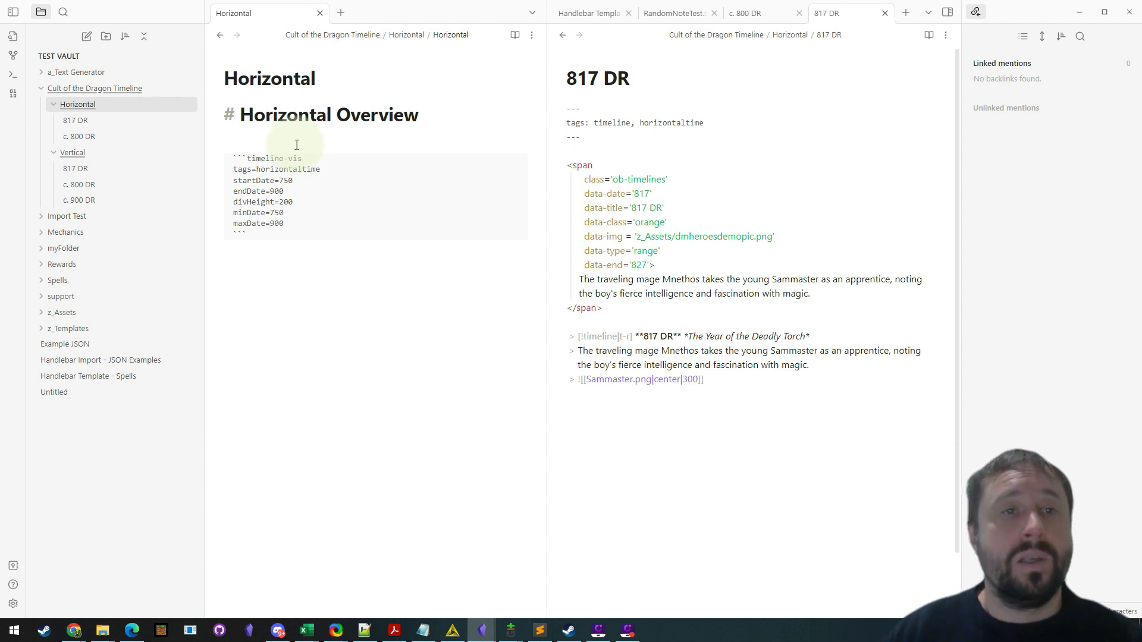
{"action": "left_click", "coordinate": [74, 153]}
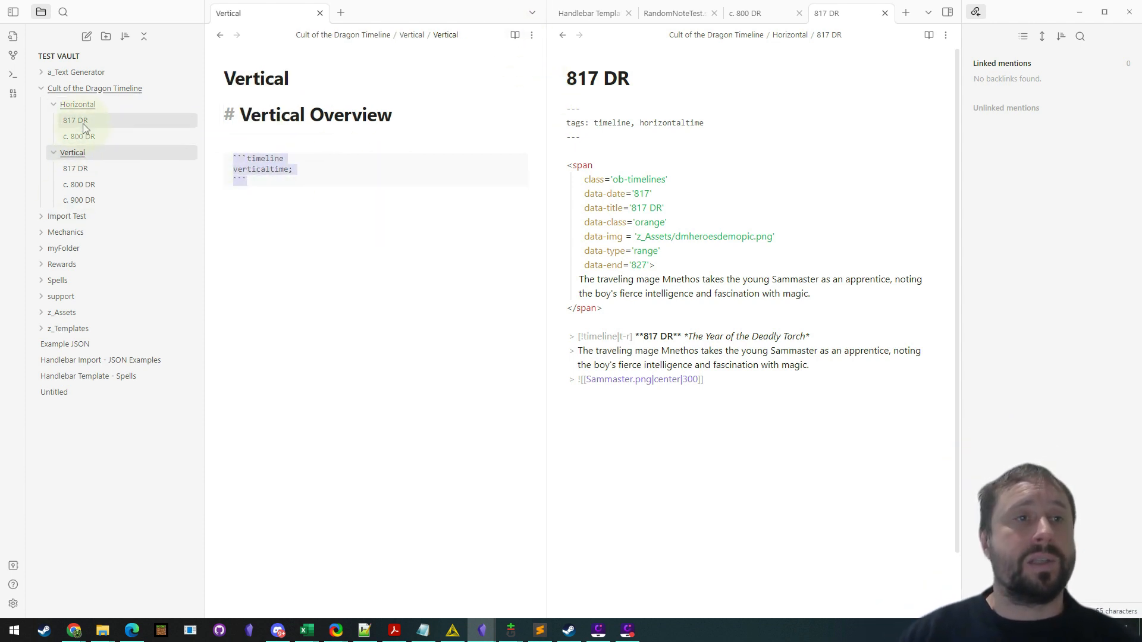
{"action": "left_click", "coordinate": [77, 104]}
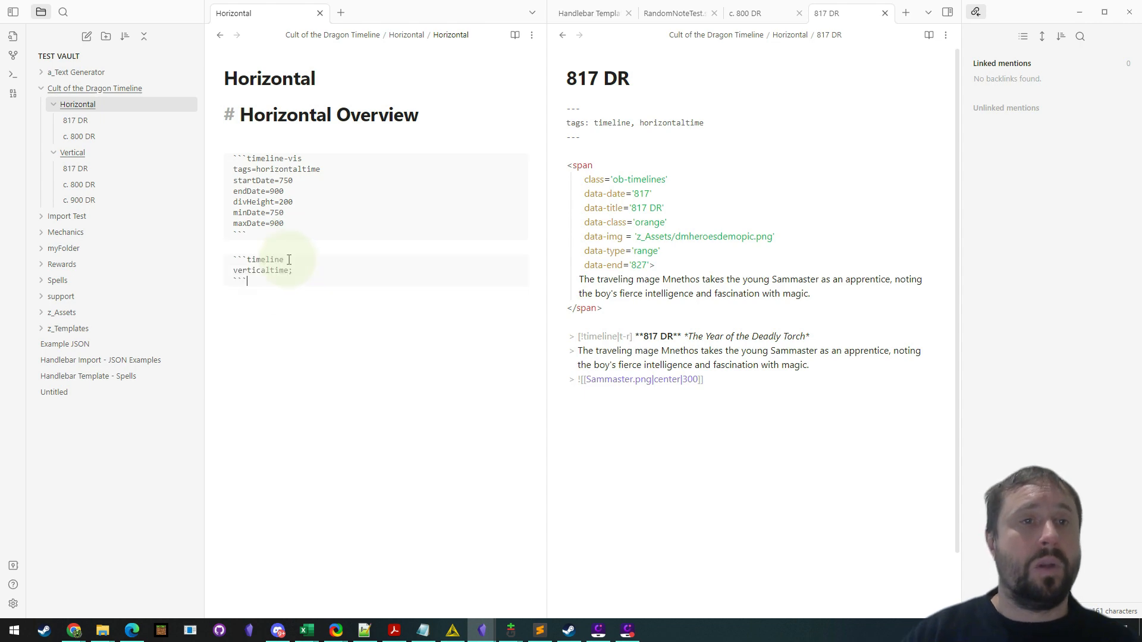
Step: Show the Horizontal note in reading view and check the horizontal and vertical timelines rendered together
{"action": "left_click", "coordinate": [515, 35]}
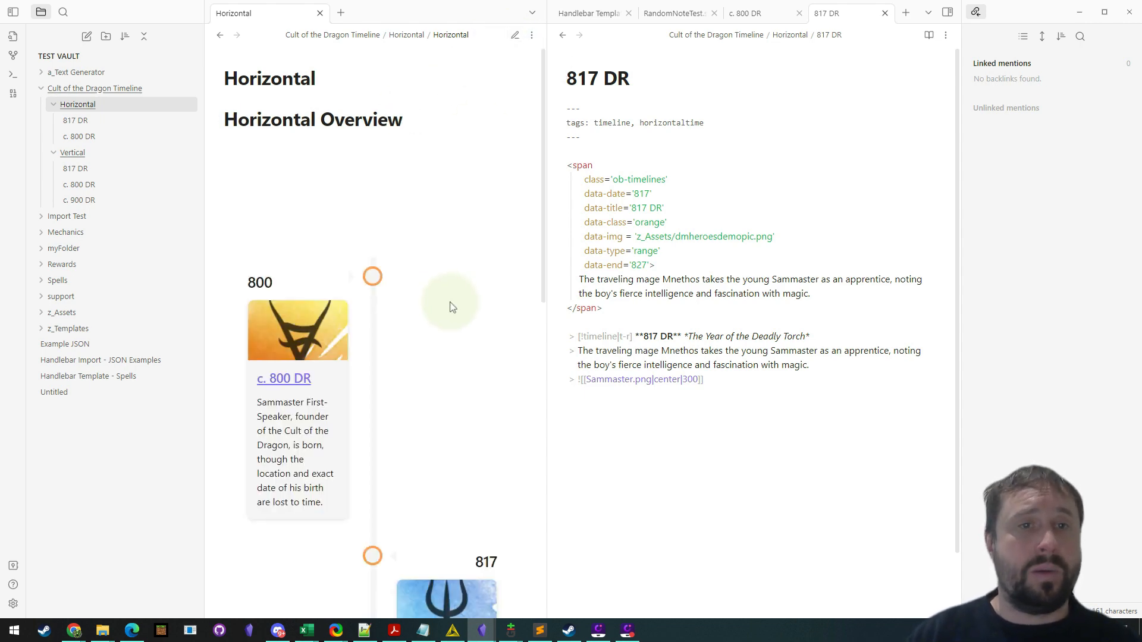
{"action": "scroll", "coordinate": [454, 383], "scroll_direction": "down", "scroll_amount": 5}
{"action": "scroll", "coordinate": [439, 395], "scroll_direction": "up", "scroll_amount": 5}
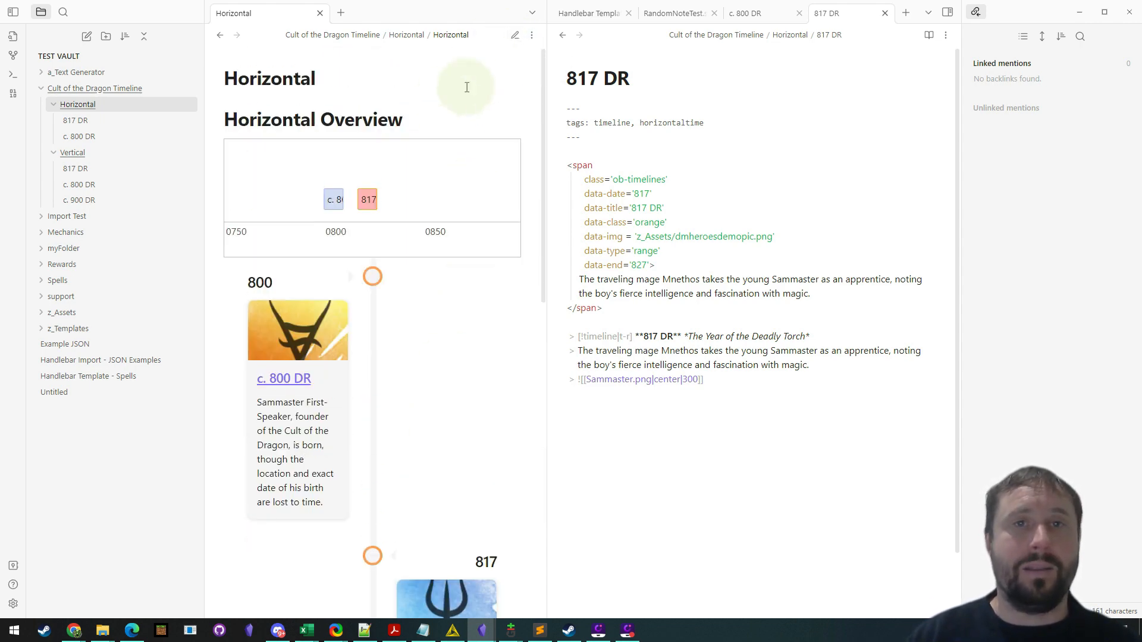
Step: Return the Horizontal note to editing view and highlight 'timeline' and '-vis' in the code blocks' opening lines to compare them
{"action": "left_click", "coordinate": [515, 34]}
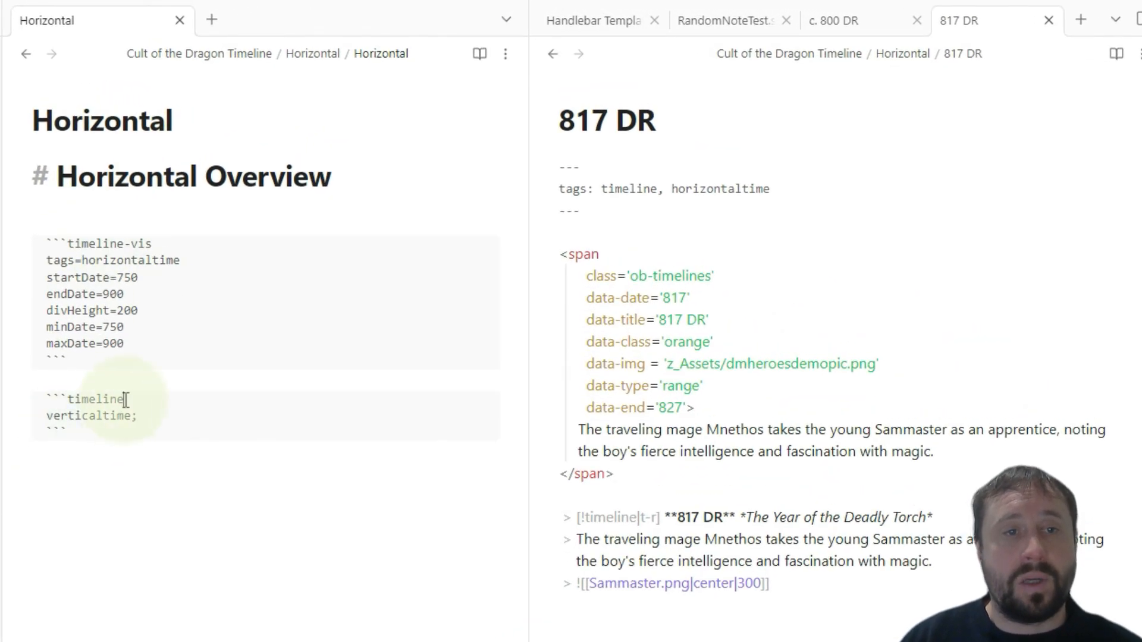
{"action": "left_click_drag", "start_coordinate": [126, 400], "coordinate": [39, 396]}
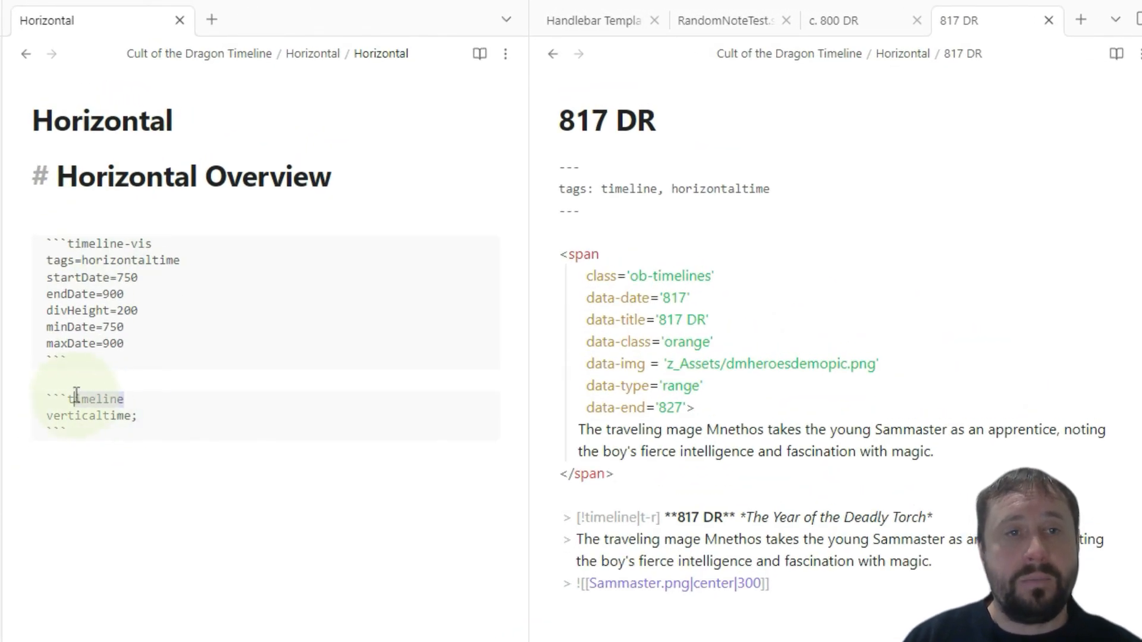
{"action": "left_click", "coordinate": [144, 243]}
{"action": "left_click_drag", "start_coordinate": [123, 243], "coordinate": [153, 244]}
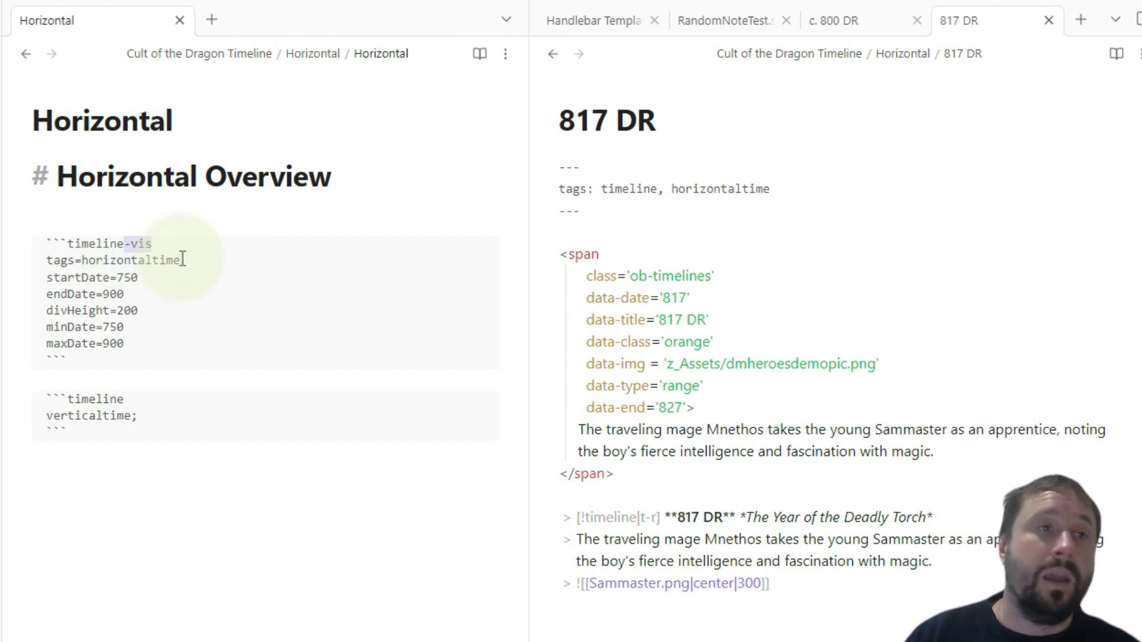
{"action": "left_click", "coordinate": [163, 314]}
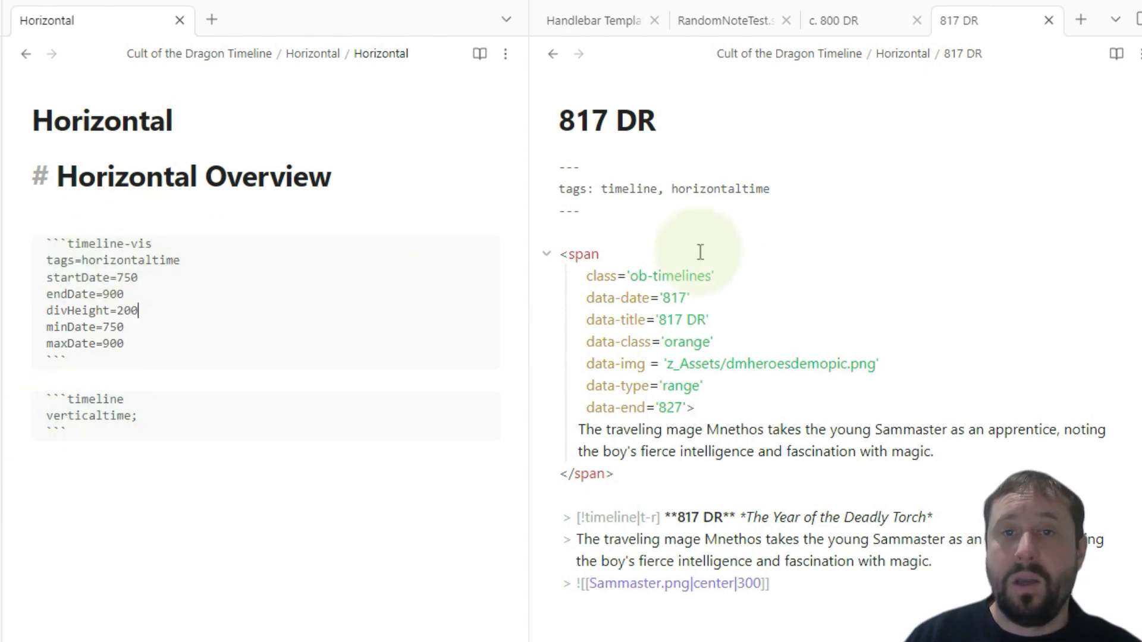
Step: Highlight horizontaltime in the 817 DR note's tags and verticaltime in the Horizontal note's timeline block to compare the tags
{"action": "double_click", "coordinate": [739, 188]}
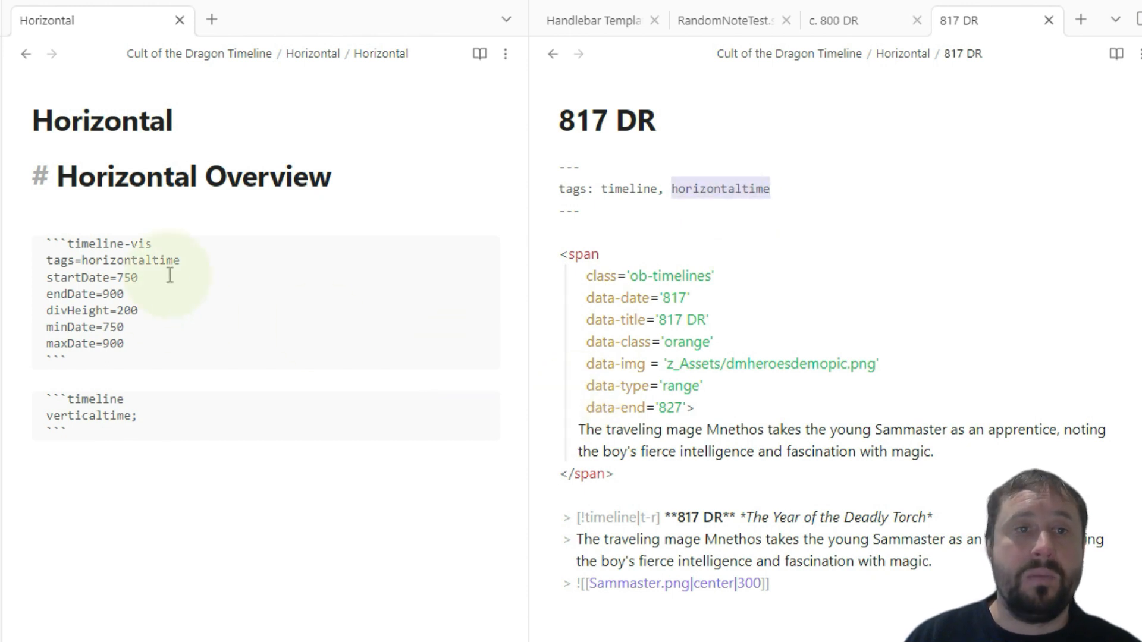
{"action": "double_click", "coordinate": [60, 415]}
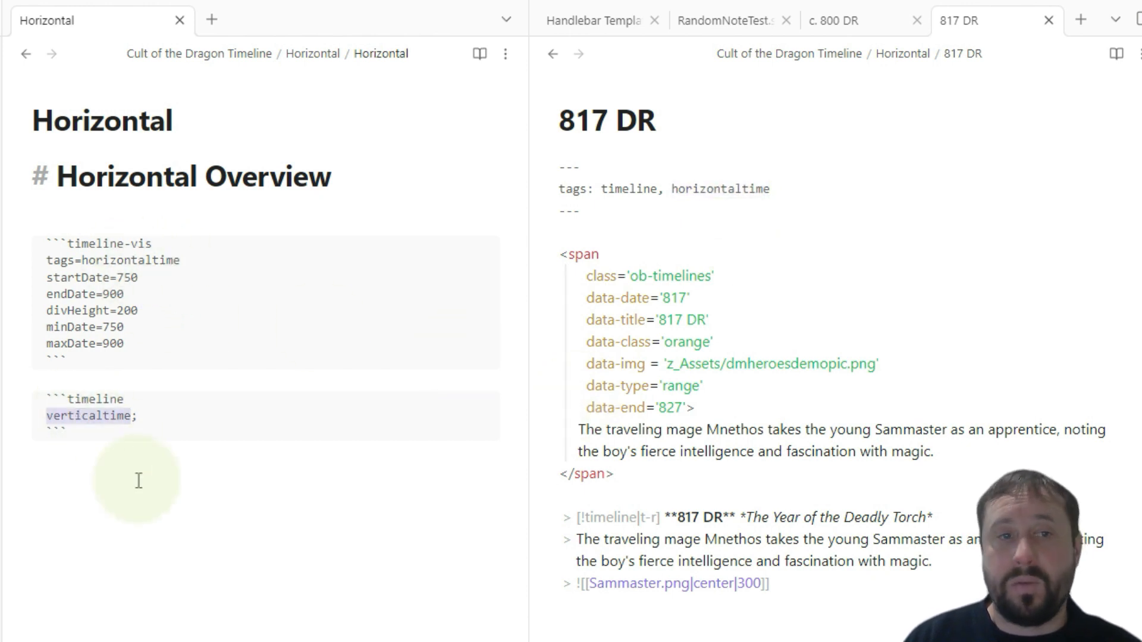
{"action": "left_click", "coordinate": [715, 189]}
{"action": "double_click", "coordinate": [715, 189]}
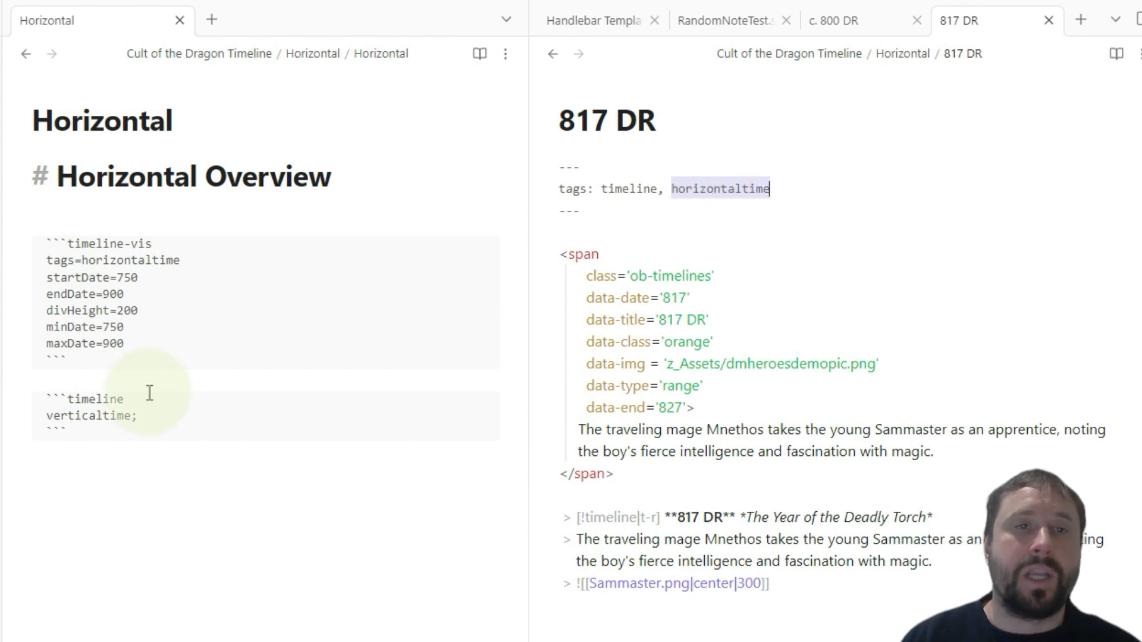
Step: Try verticaltime as the timeline-vis block's tag, check the horizontal timeline in reading view, and return to editing view
{"action": "double_click", "coordinate": [84, 416]}
{"action": "key", "text": "ctrl+c"}
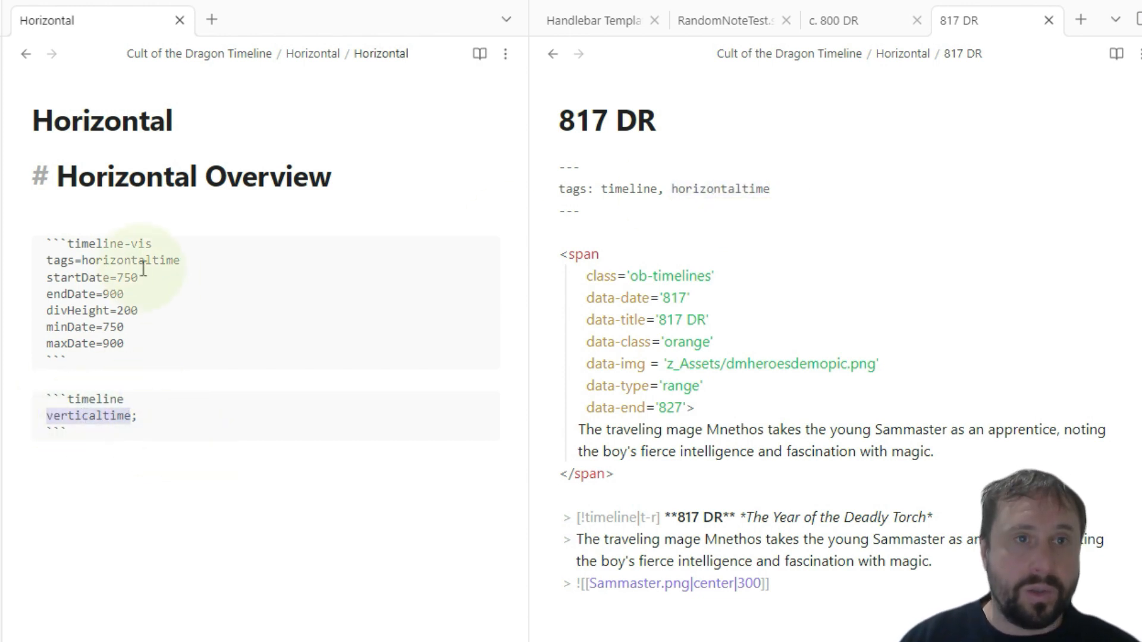
{"action": "double_click", "coordinate": [144, 262]}
{"action": "key", "text": "ctrl+v"}
{"action": "left_click", "coordinate": [479, 54]}
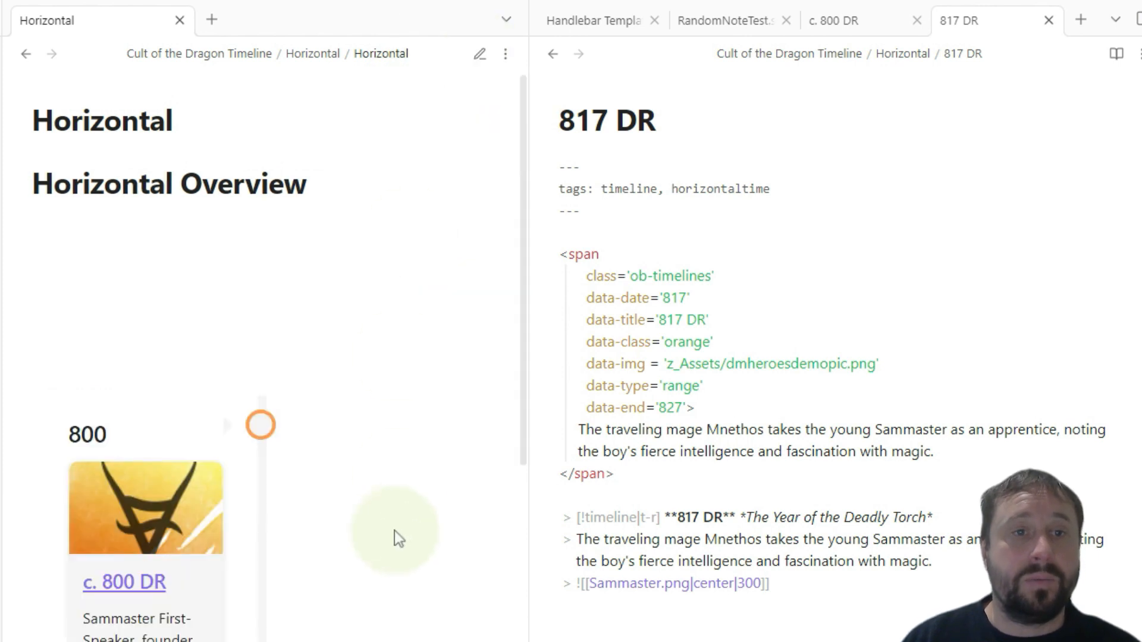
{"action": "scroll", "coordinate": [186, 324], "scroll_direction": "up", "scroll_amount": 5}
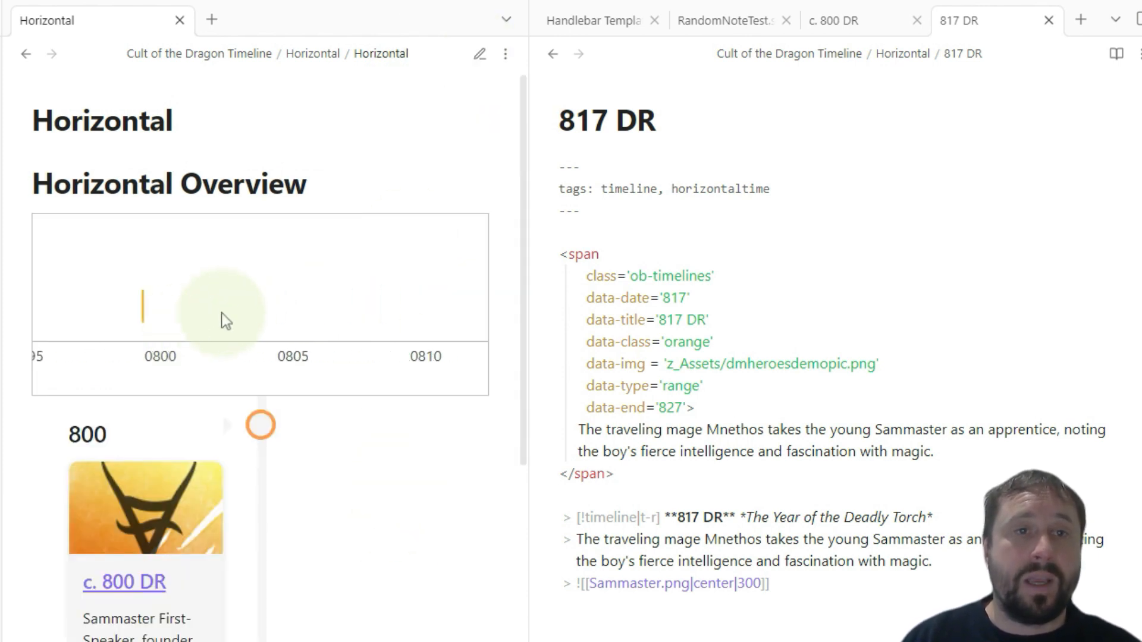
{"action": "left_click", "coordinate": [480, 54]}
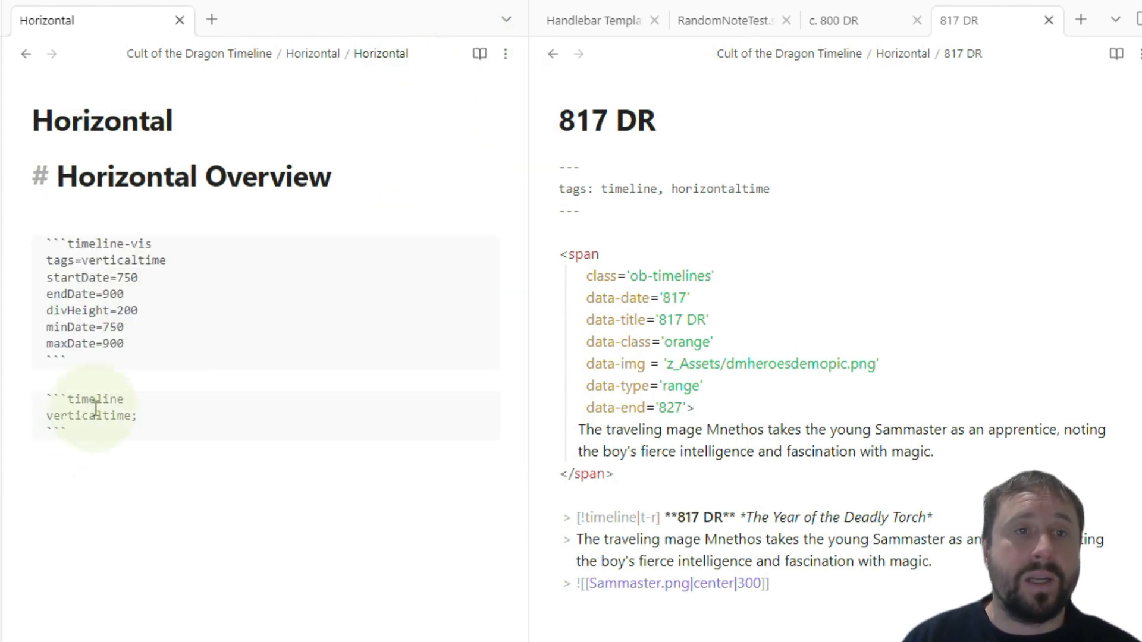
Step: Copy the horizontaltime tag from the 817 DR note and paste it over the timeline-vis block's tags value
{"action": "double_click", "coordinate": [702, 188]}
{"action": "key", "text": "ctrl+c"}
{"action": "double_click", "coordinate": [125, 260]}
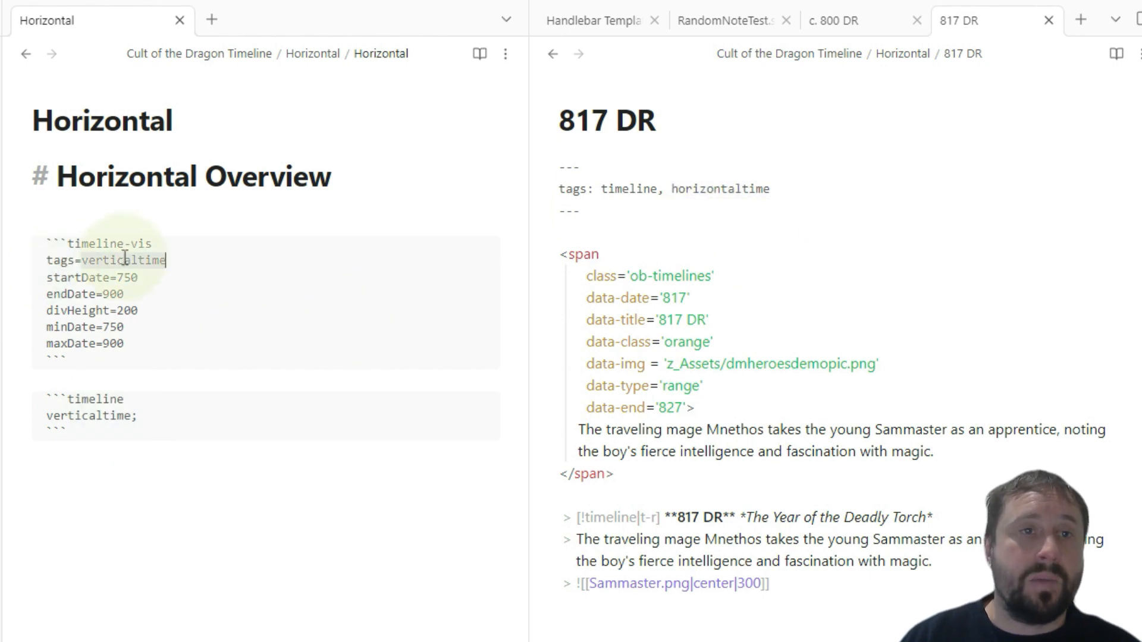
{"action": "key", "text": "ctrl+v"}
Step: Copy the startDate=750 and endDate=900 lines in the timeline-vis block and delete them
{"action": "left_click_drag", "start_coordinate": [140, 277], "coordinate": [18, 278]}
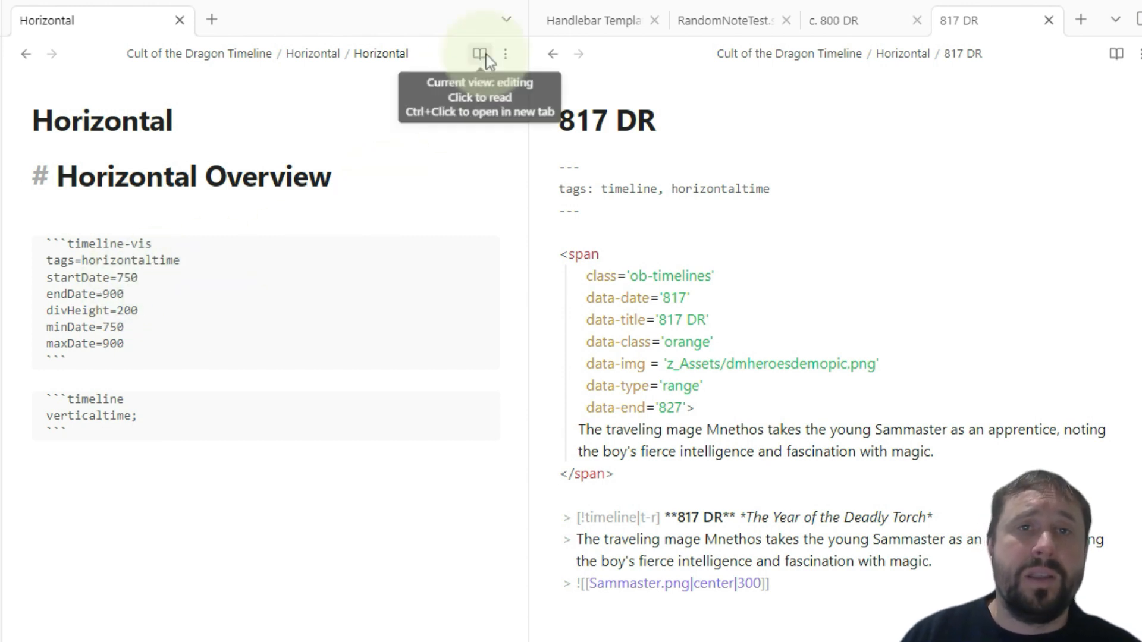
{"action": "left_click_drag", "start_coordinate": [126, 293], "coordinate": [4, 278]}
{"action": "key", "text": "ctrl+c"}
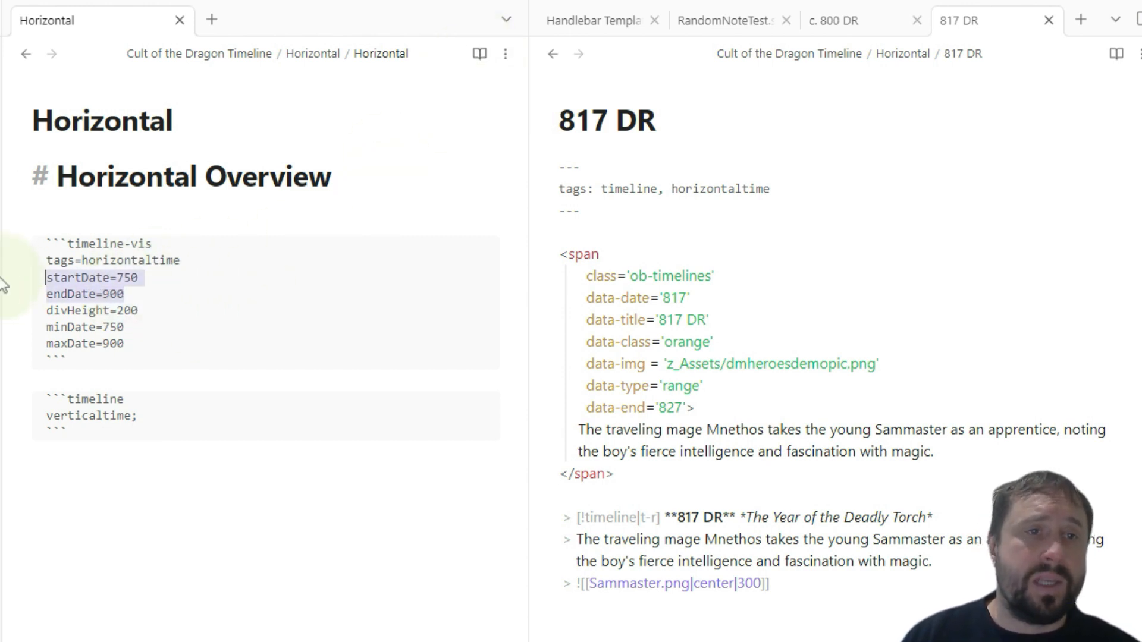
{"action": "key", "text": "Delete"}
{"action": "key", "text": "Delete"}
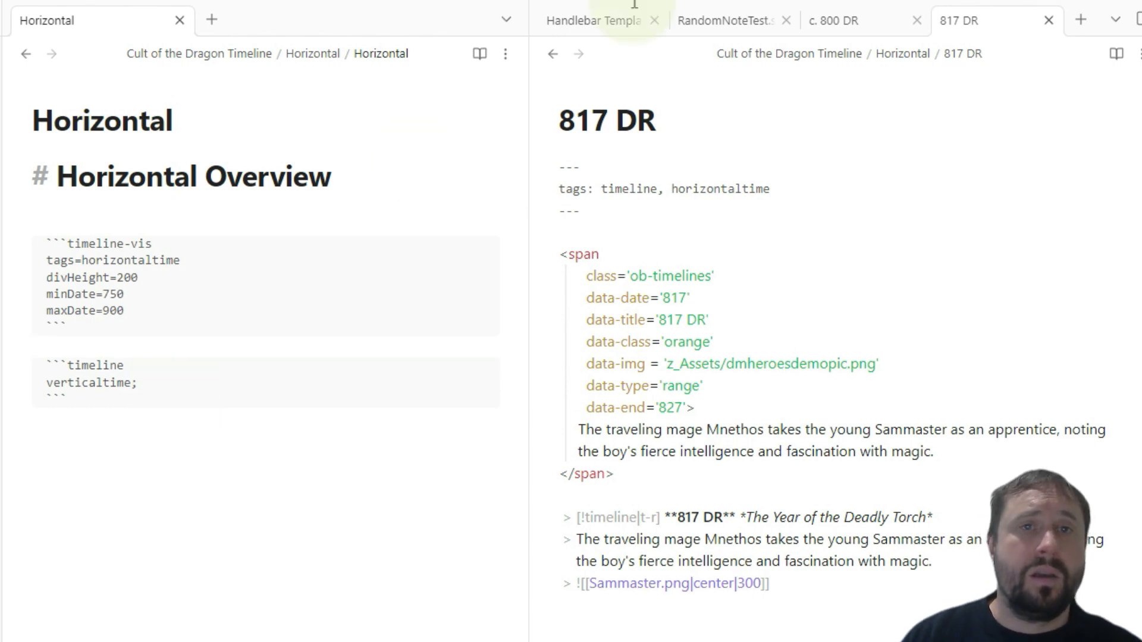
Step: Show the Horizontal note in reading view, zoom the horizontal timeline in and out, and return to editing view
{"action": "left_click", "coordinate": [480, 53]}
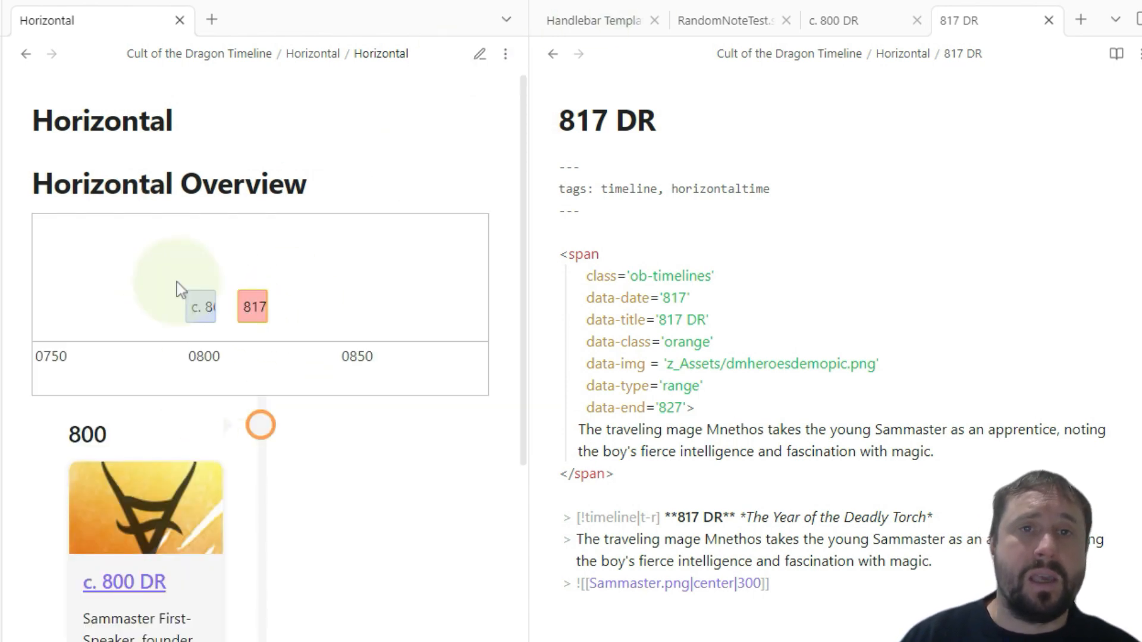
{"action": "scroll", "coordinate": [126, 304], "scroll_direction": "up", "scroll_amount": 6}
{"action": "scroll", "coordinate": [247, 293], "scroll_direction": "down", "scroll_amount": 4}
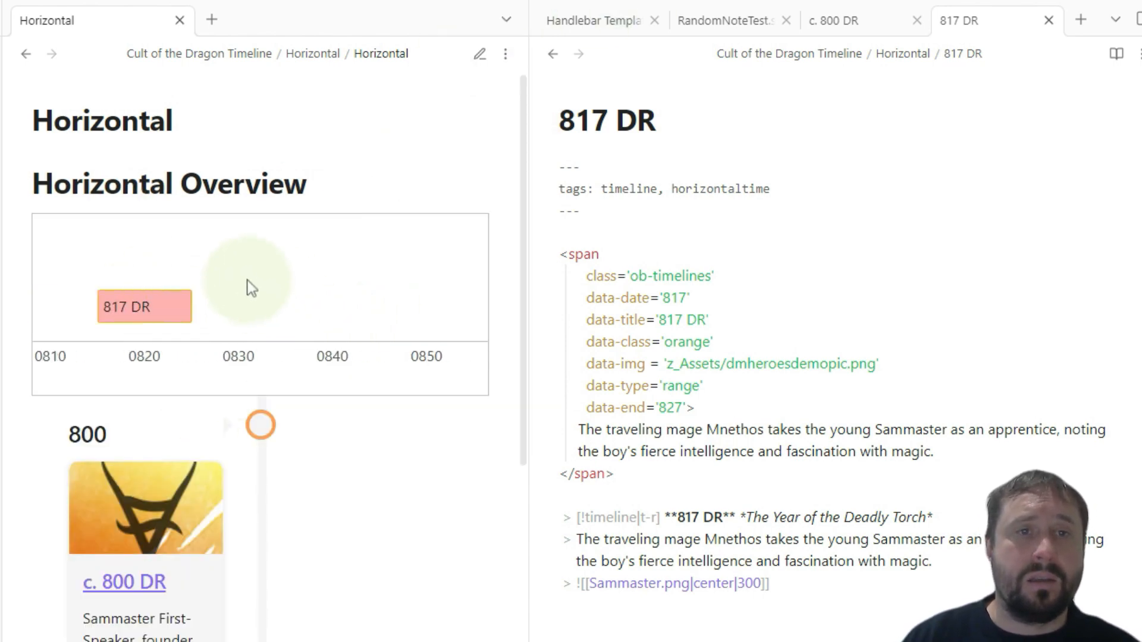
{"action": "left_click", "coordinate": [505, 54]}
{"action": "left_click", "coordinate": [481, 54]}
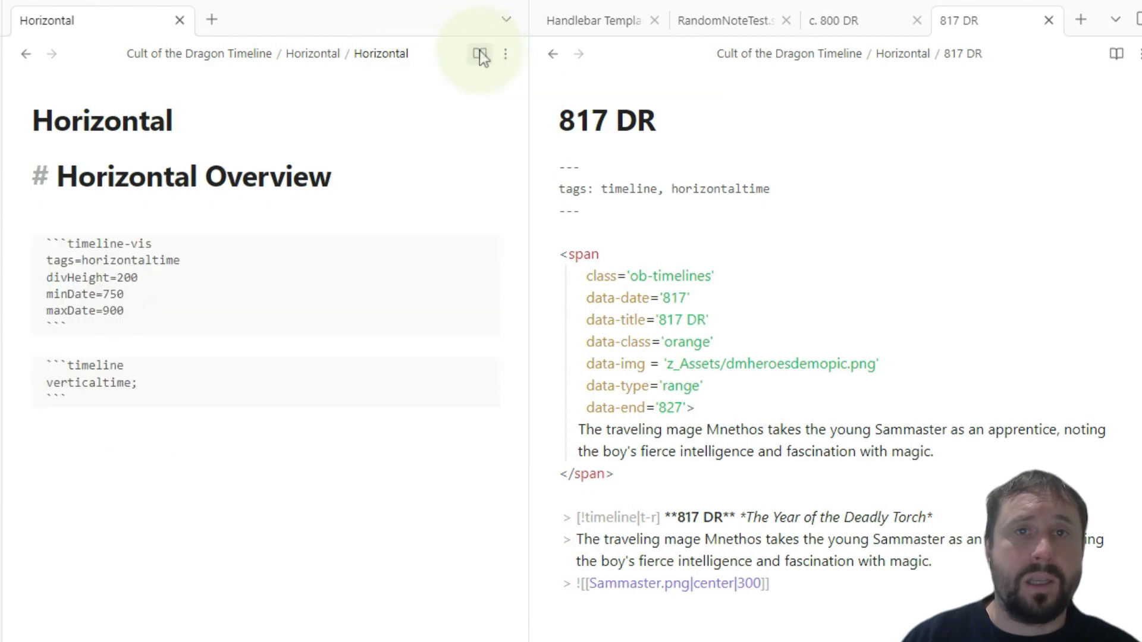
Step: Restore the startDate=750 and endDate=900 lines below the tags line of the timeline-vis block
{"action": "left_click", "coordinate": [214, 260]}
{"action": "key", "text": "Return"}
{"action": "key", "text": "ctrl+v"}
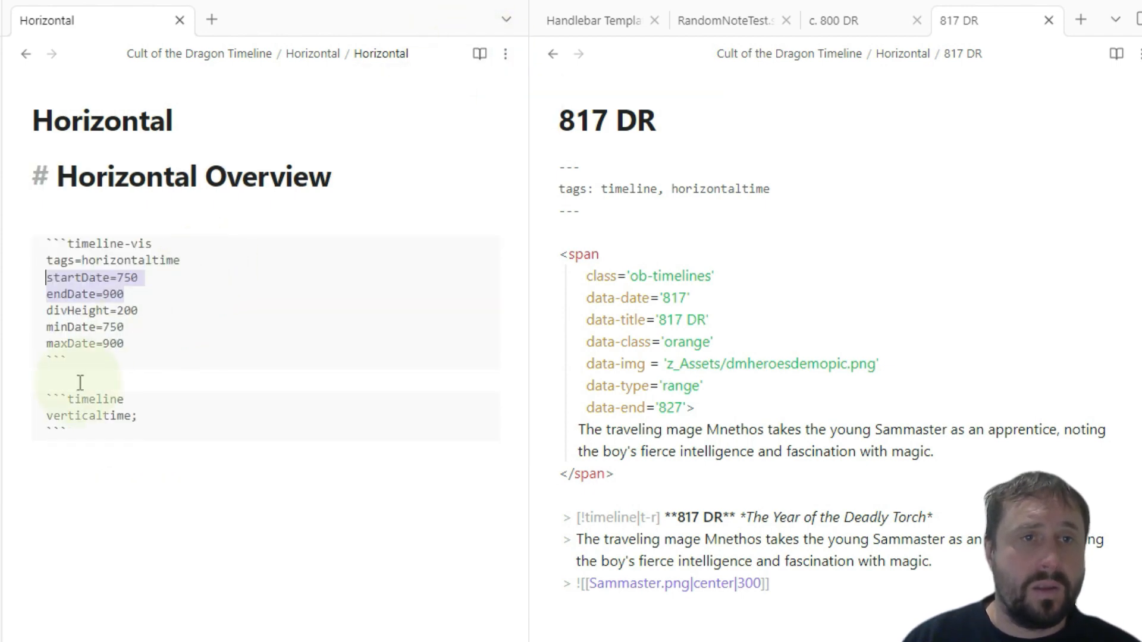
Step: Try the timeline-vis block without its minDate and maxDate lines, check it in reading view, and return to editing view
{"action": "left_click_drag", "start_coordinate": [141, 348], "coordinate": [0, 333]}
{"action": "key", "text": "BackSpace"}
{"action": "key", "text": "BackSpace"}
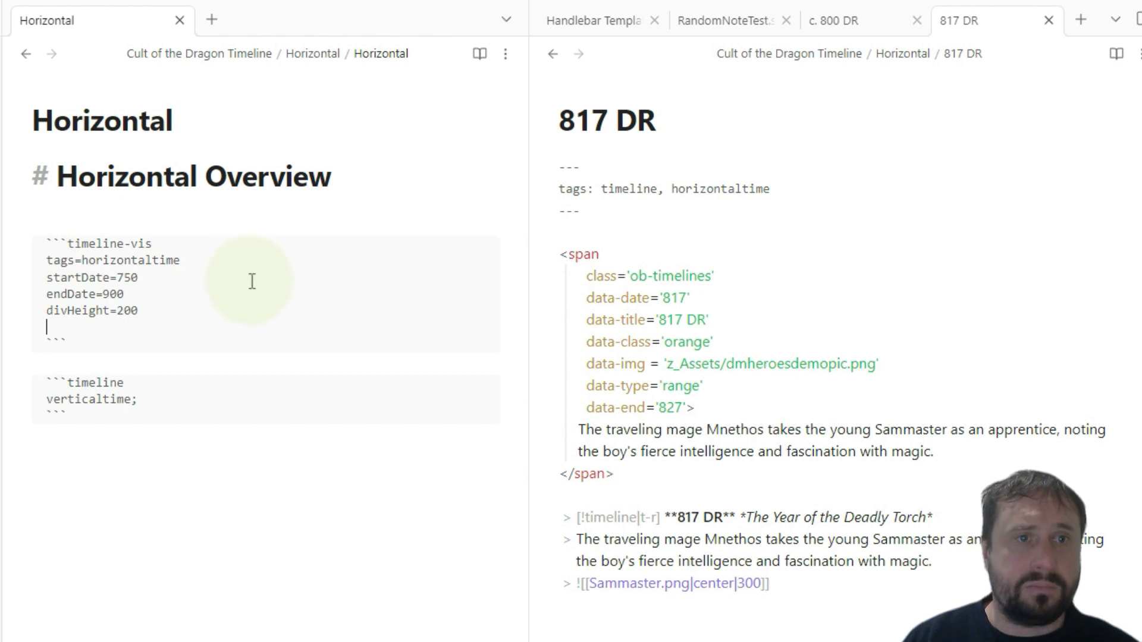
{"action": "left_click", "coordinate": [479, 53]}
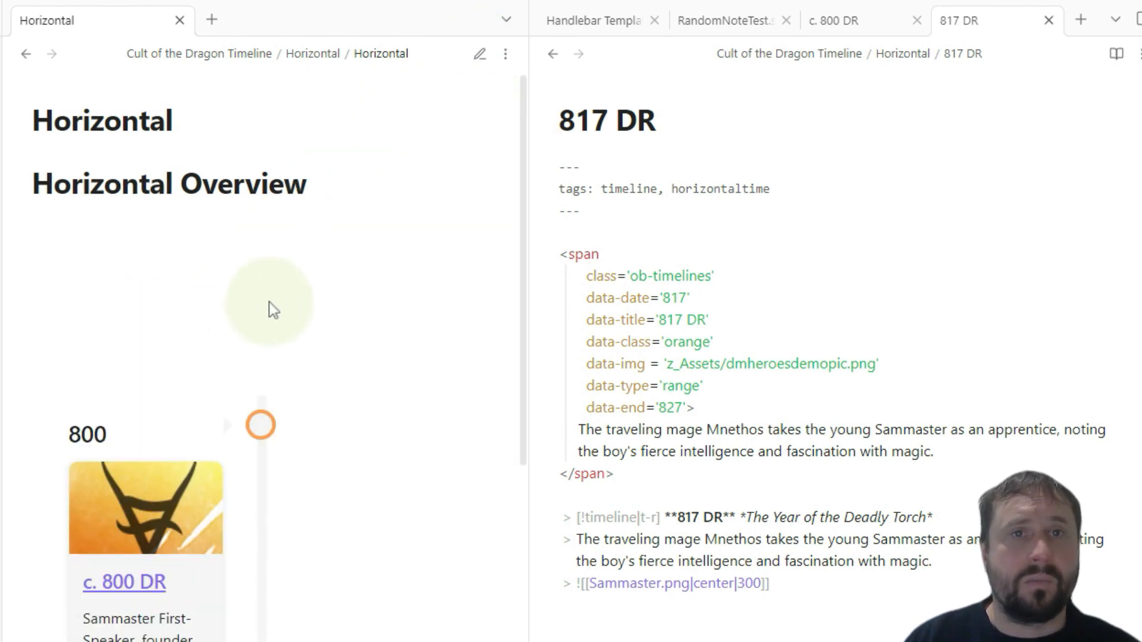
{"action": "key", "text": "ctrl+e"}
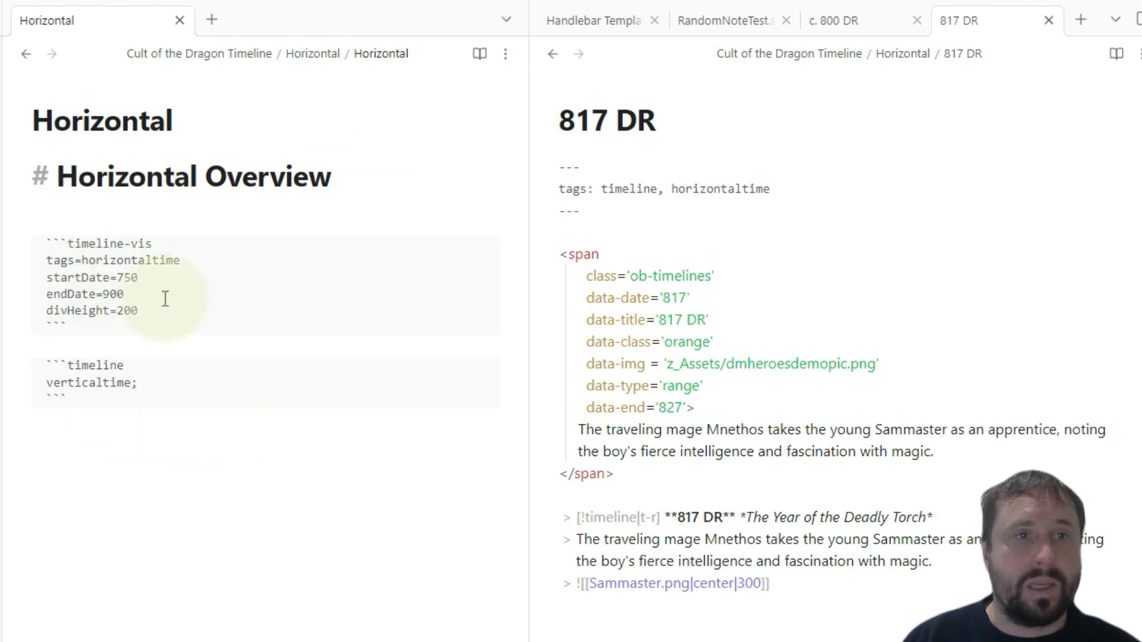
Step: Delete the startDate and endDate lines, leaving only the tags and divHeight lines in the timeline-vis block
{"action": "left_click_drag", "start_coordinate": [148, 291], "coordinate": [24, 262]}
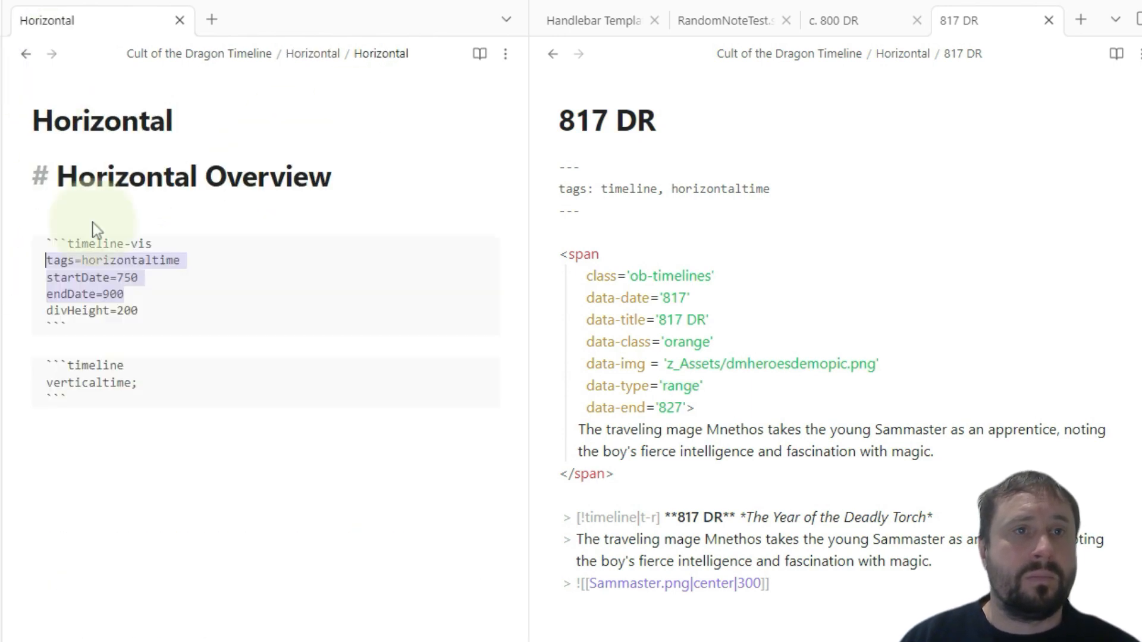
{"action": "left_click_drag", "start_coordinate": [141, 295], "coordinate": [26, 267]}
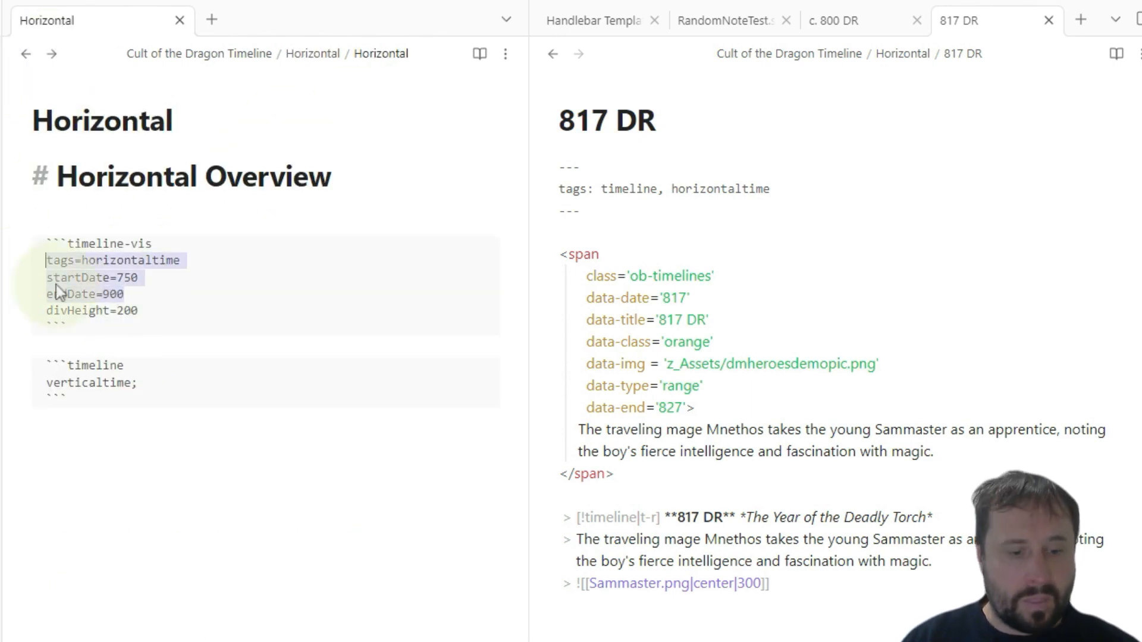
{"action": "key", "text": "shift+Down"}
{"action": "key", "text": "Delete"}
{"action": "key", "text": "Delete"}
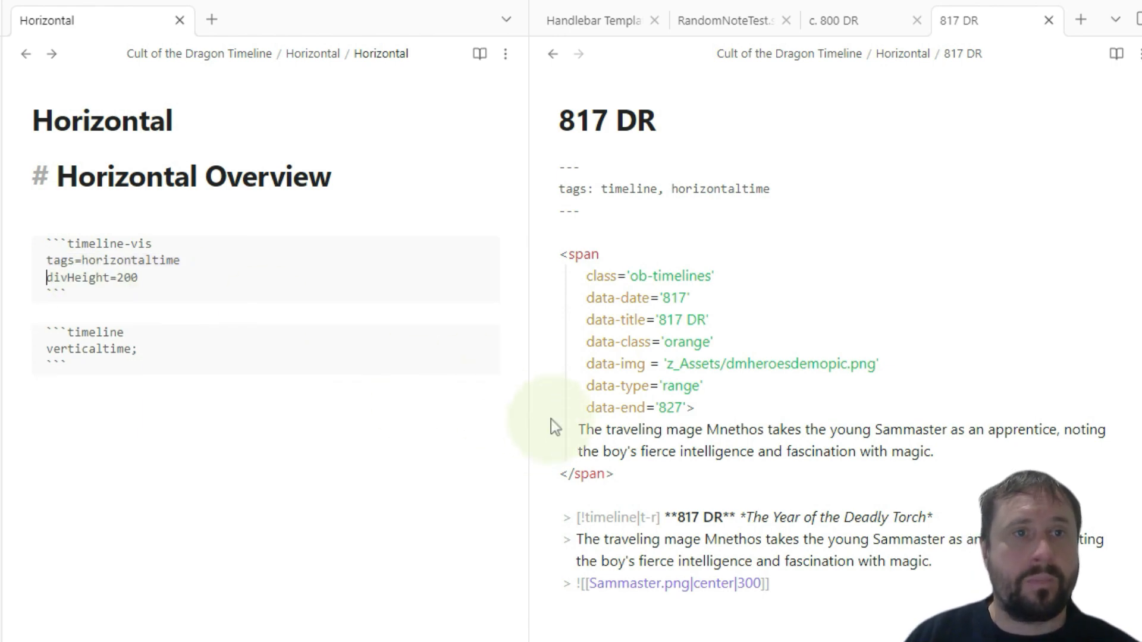
Step: Render the timeline-vis block without date limits in reading view, zoom its horizontal timeline in and out, and return to editing view
{"action": "left_click", "coordinate": [479, 54]}
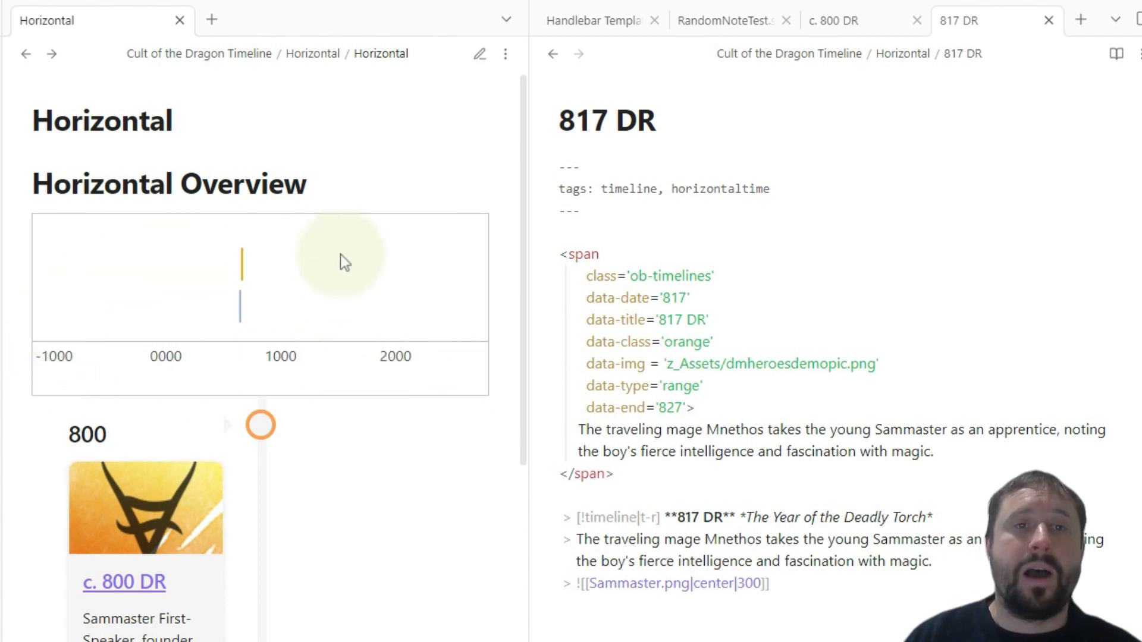
{"action": "scroll", "coordinate": [229, 285], "scroll_direction": "up", "scroll_amount": 5}
{"action": "scroll", "coordinate": [380, 297], "scroll_direction": "down", "scroll_amount": 3}
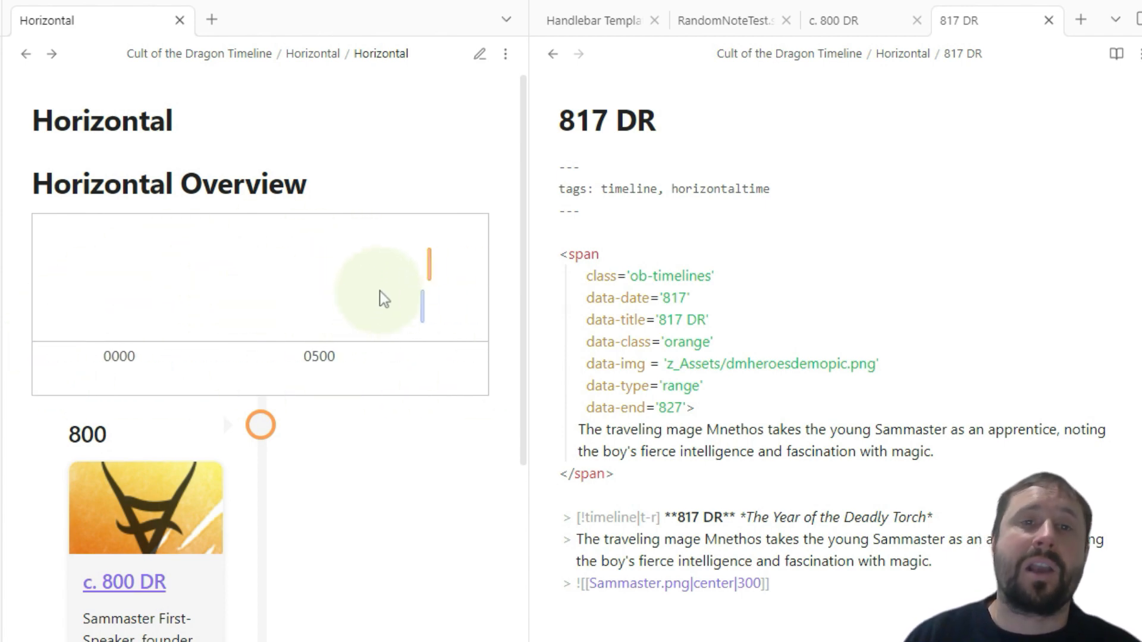
{"action": "scroll", "coordinate": [422, 309], "scroll_direction": "up", "scroll_amount": 3}
{"action": "scroll", "coordinate": [425, 300], "scroll_direction": "up", "scroll_amount": 2}
{"action": "scroll", "coordinate": [428, 293], "scroll_direction": "down", "scroll_amount": 3}
{"action": "left_click", "coordinate": [479, 54]}
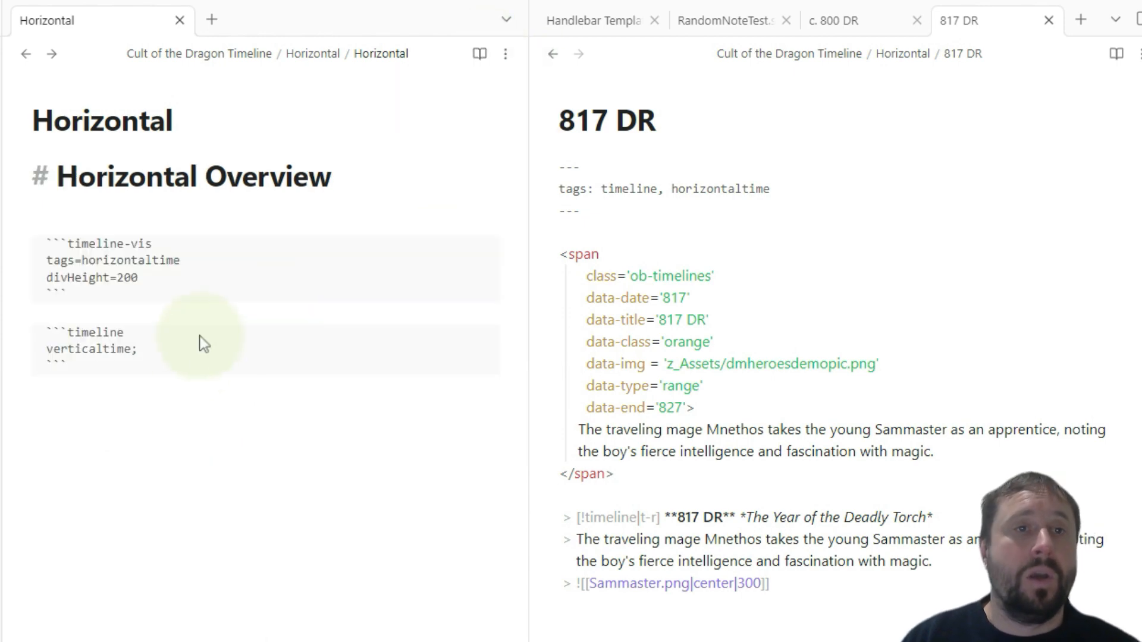
Step: Undo the date line deletions in the timeline-vis block and set its tags value to horizontaltime, copied from the 817 DR note
{"action": "key", "text": "ctrl+z"}
{"action": "key", "text": "ctrl+z"}
{"action": "key", "text": "ctrl+z"}
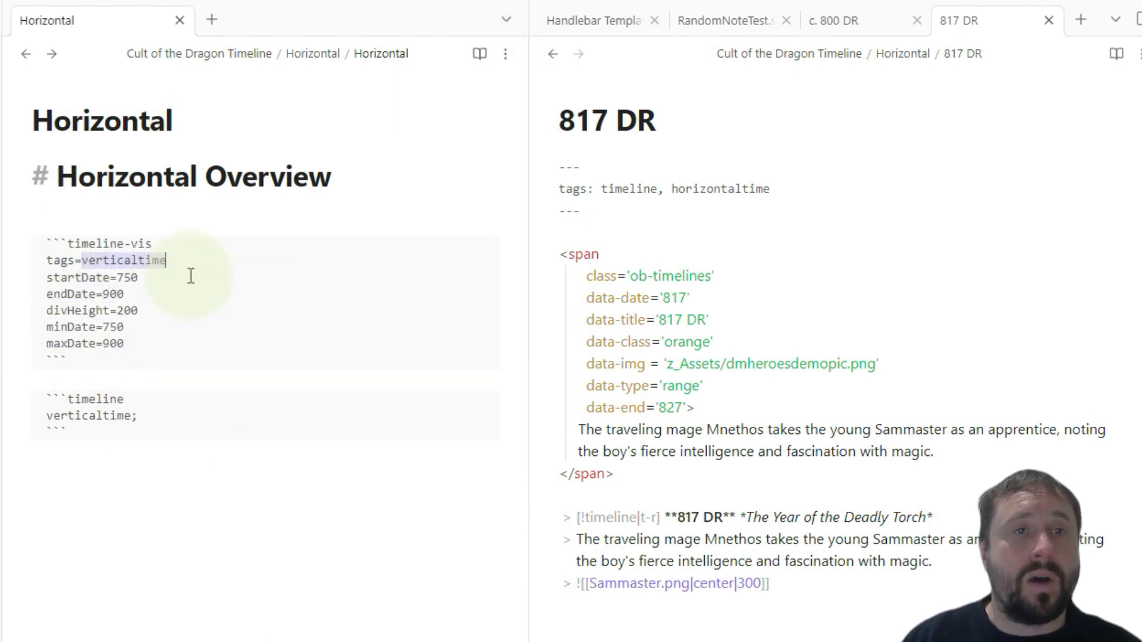
{"action": "double_click", "coordinate": [678, 188]}
{"action": "key", "text": "ctrl+c"}
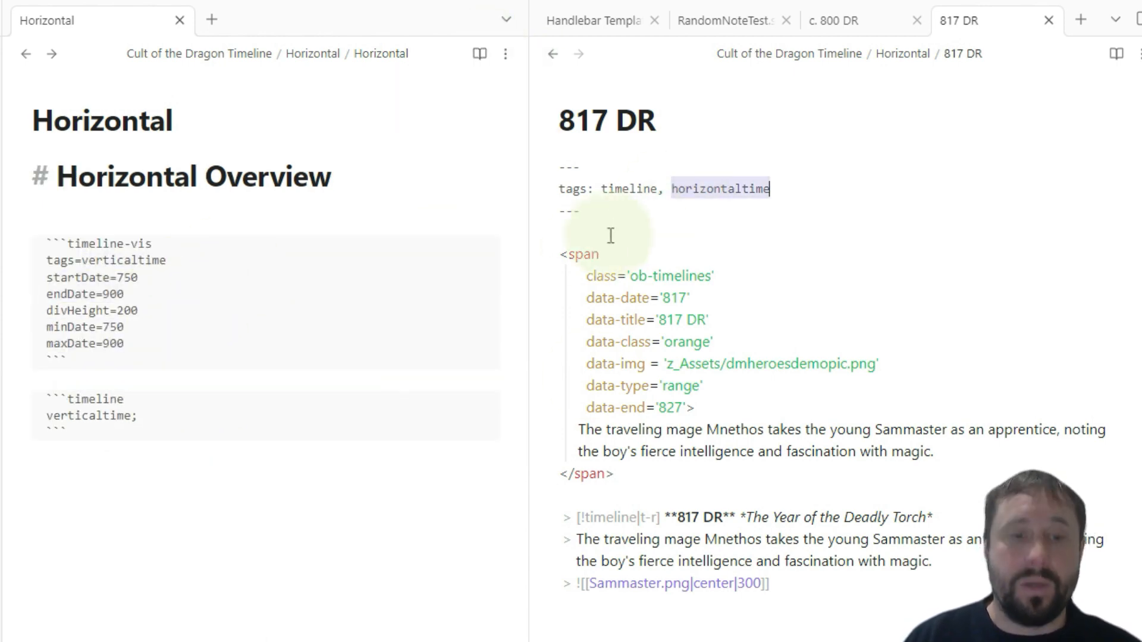
{"action": "left_click", "coordinate": [132, 260]}
{"action": "double_click", "coordinate": [132, 260]}
{"action": "key", "text": "ctrl+v"}
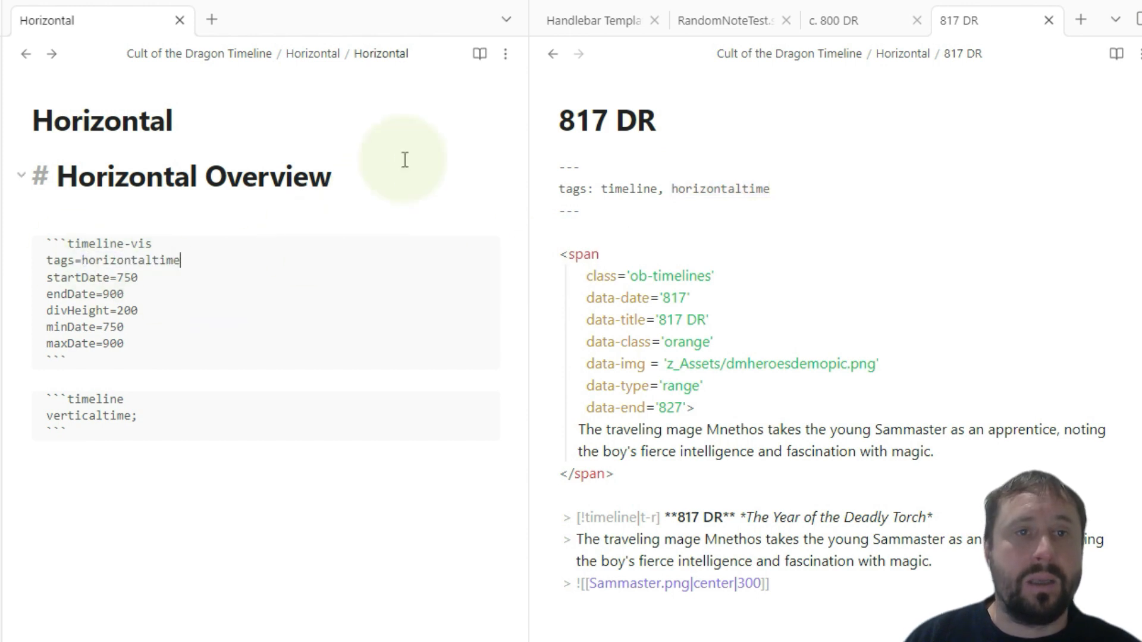
Step: Check the restored timeline in reading view, then highlight the minDate/maxDate and startDate/endDate lines in the block's source
{"action": "left_click", "coordinate": [479, 53]}
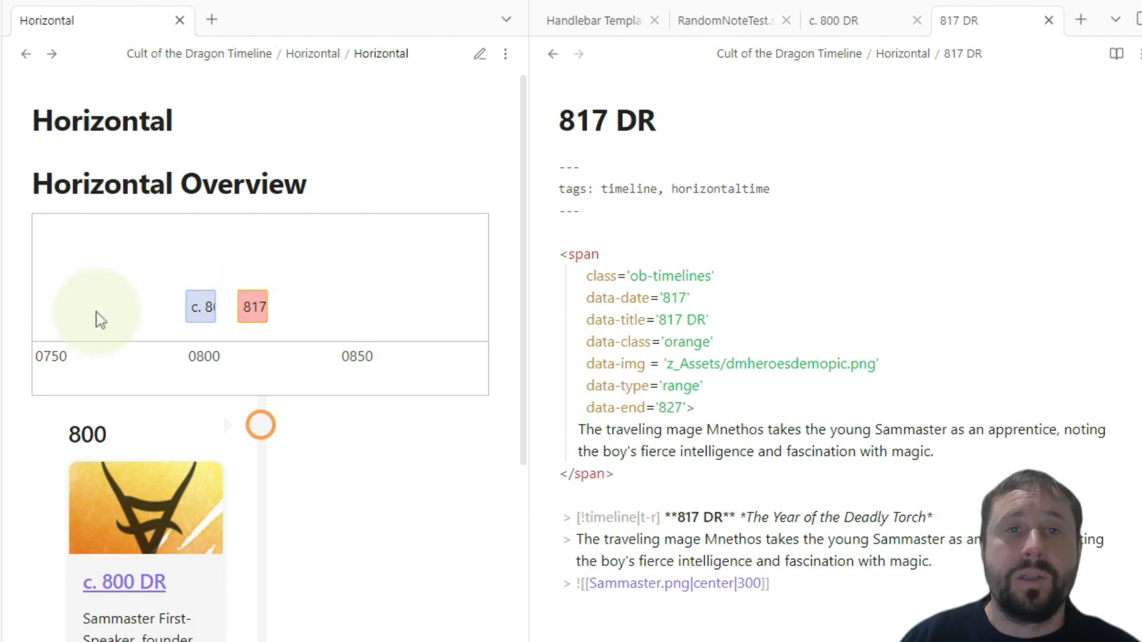
{"action": "left_click", "coordinate": [480, 54]}
{"action": "left_click", "coordinate": [136, 271]}
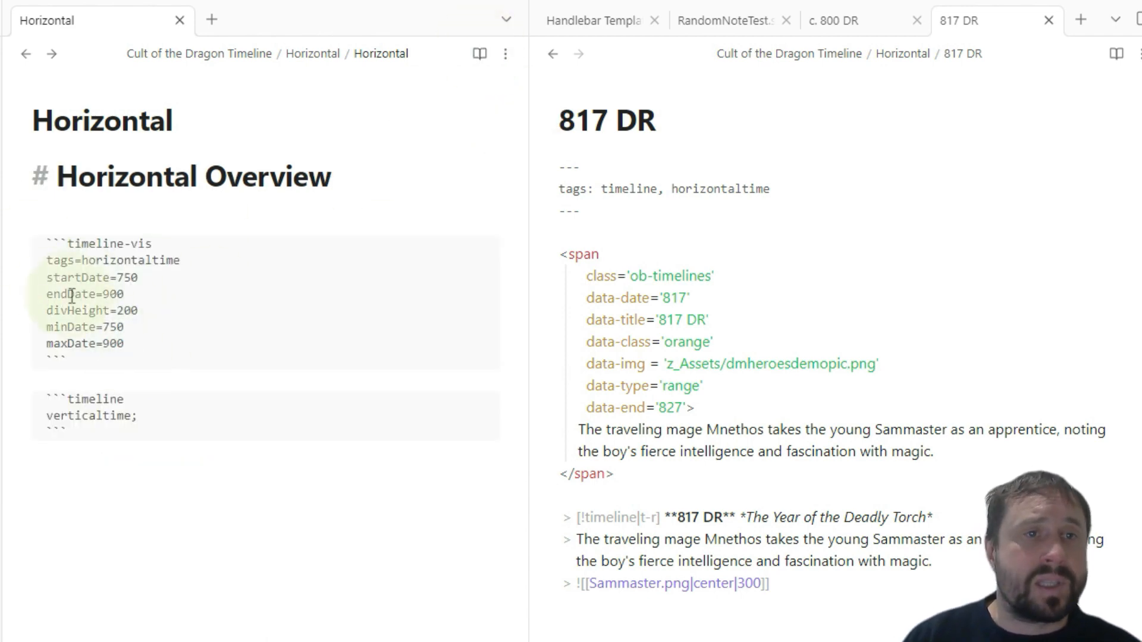
{"action": "left_click_drag", "start_coordinate": [138, 342], "coordinate": [21, 331]}
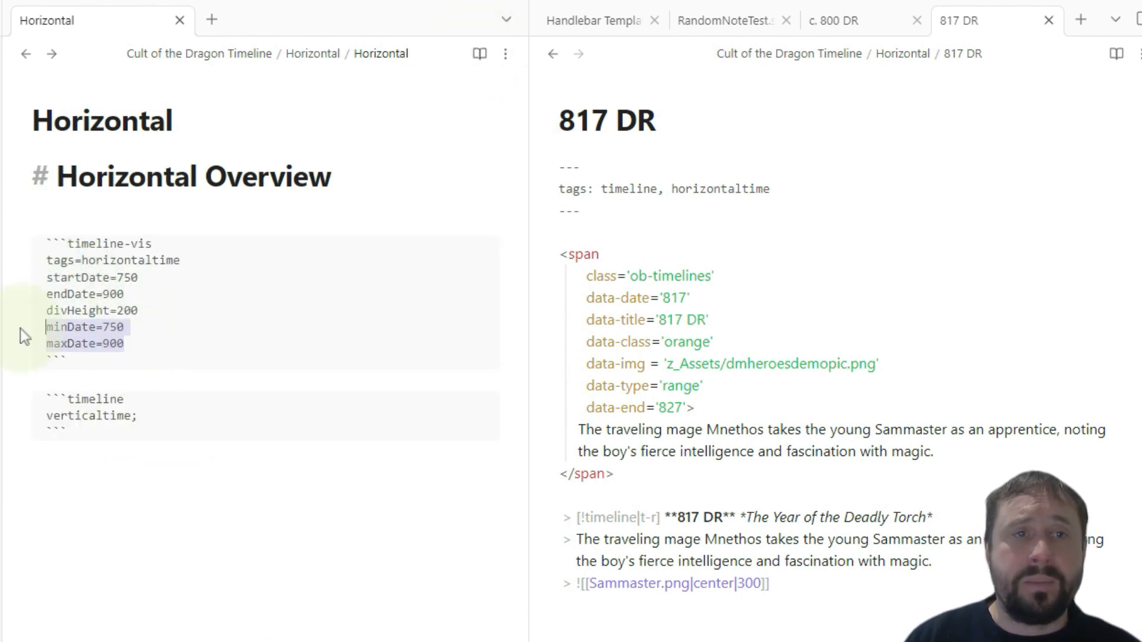
{"action": "left_click_drag", "start_coordinate": [129, 293], "coordinate": [43, 277]}
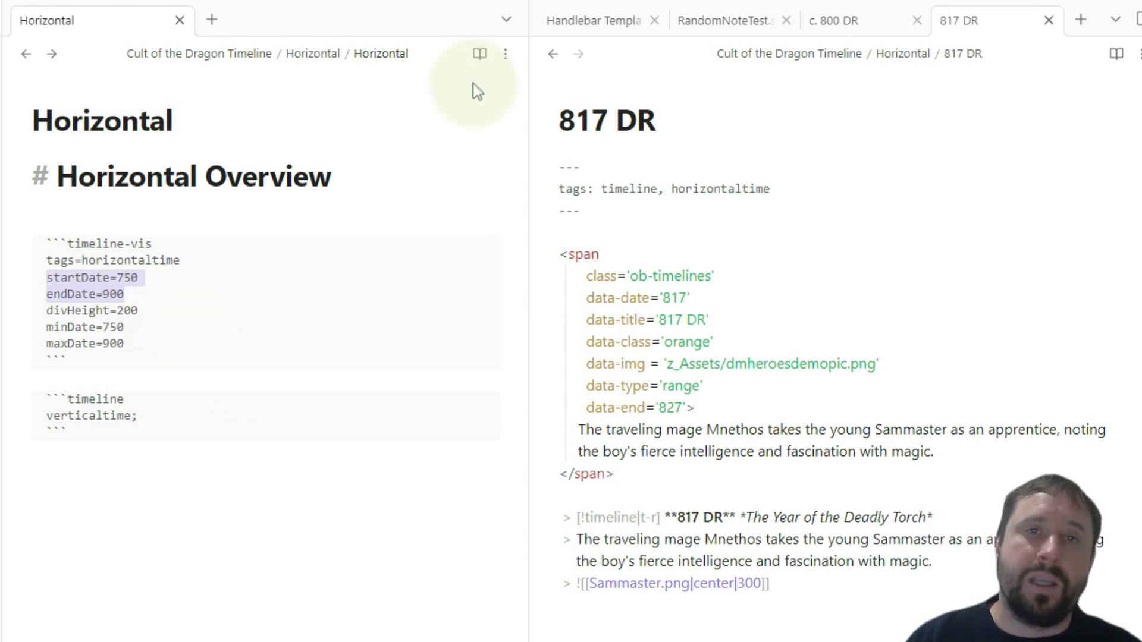
Step: Zoom the horizontal timeline around the c. 800 DR and 817 DR events in reading view and return to editing view
{"action": "left_click", "coordinate": [476, 50]}
{"action": "scroll", "coordinate": [269, 280], "scroll_direction": "up", "scroll_amount": 5}
{"action": "scroll", "coordinate": [198, 288], "scroll_direction": "down", "scroll_amount": 3}
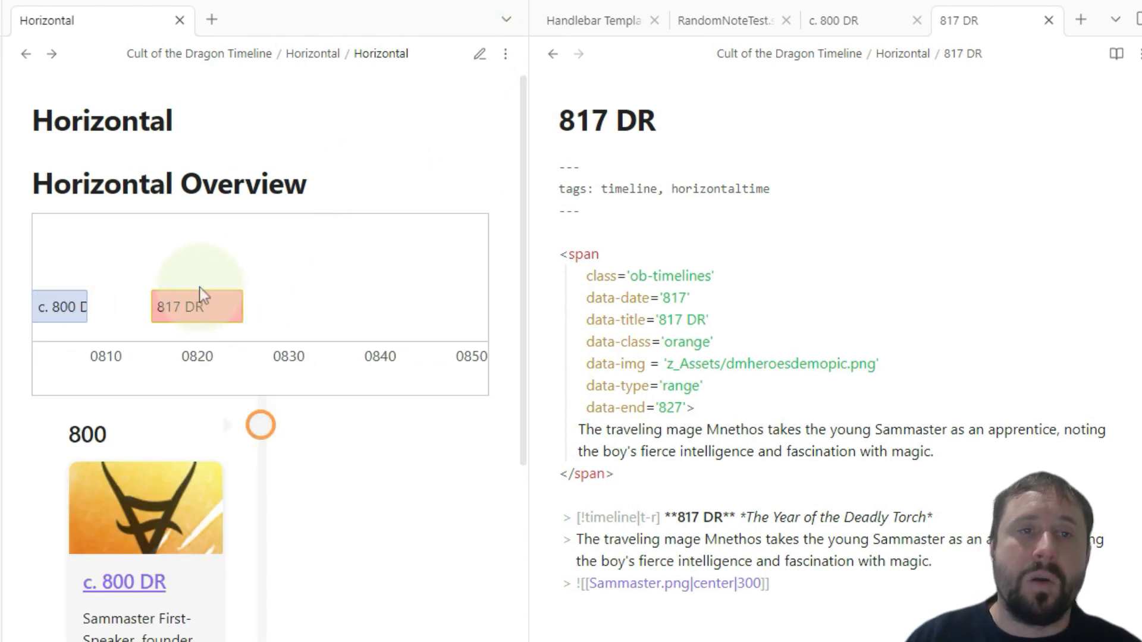
{"action": "left_click", "coordinate": [479, 54]}
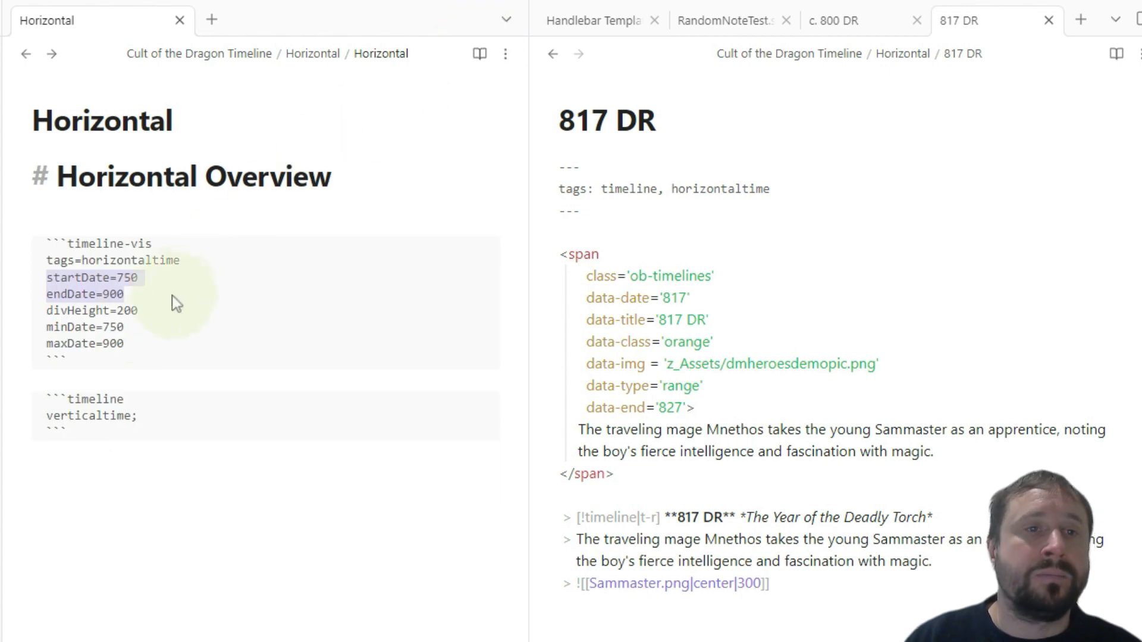
Step: Set divHeight to 600 in the timeline-vis block and show the Horizontal note in reading view
{"action": "left_click_drag", "start_coordinate": [157, 317], "coordinate": [45, 315]}
{"action": "left_click", "coordinate": [123, 310]}
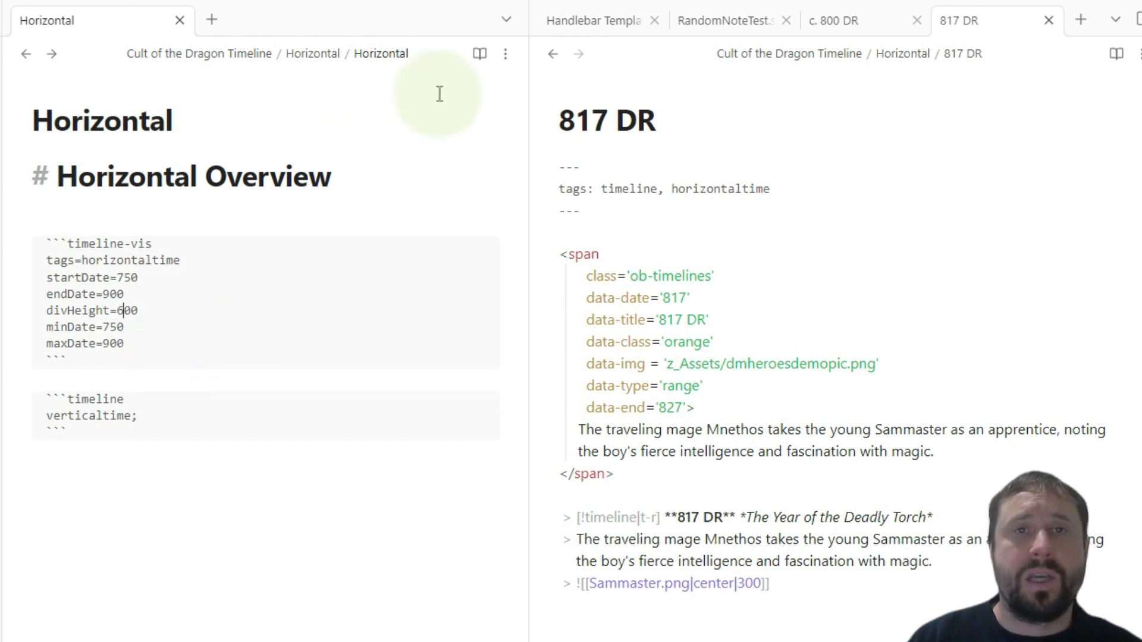
{"action": "left_click", "coordinate": [480, 54]}
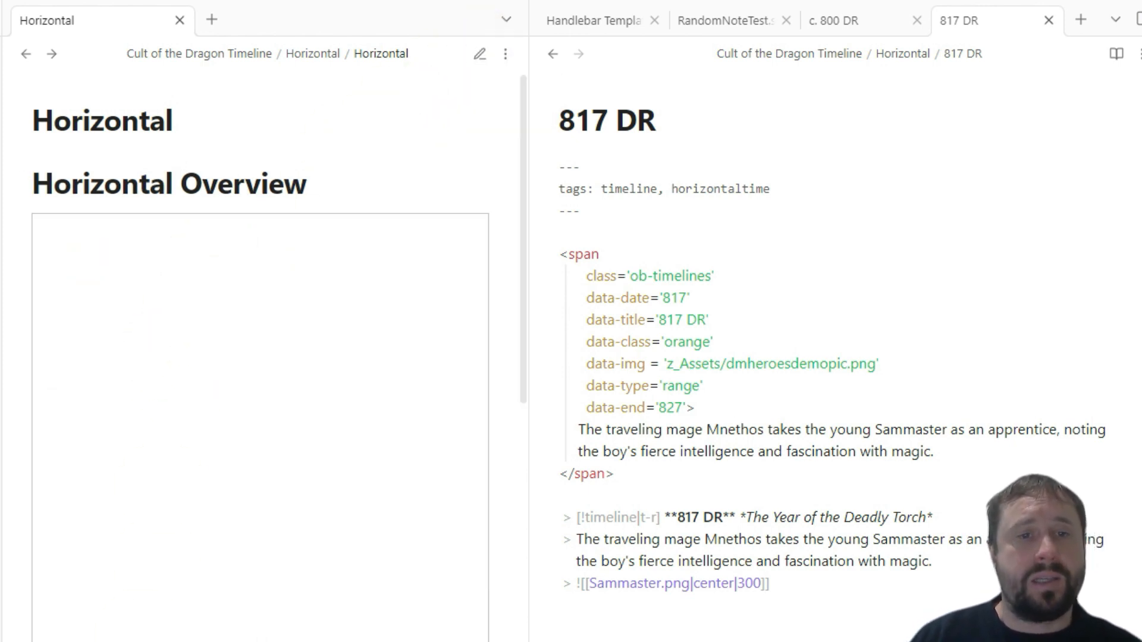
Step: Set divHeight to 200 in the timeline-vis block and return the Horizontal note to reading view
{"action": "left_click", "coordinate": [480, 54]}
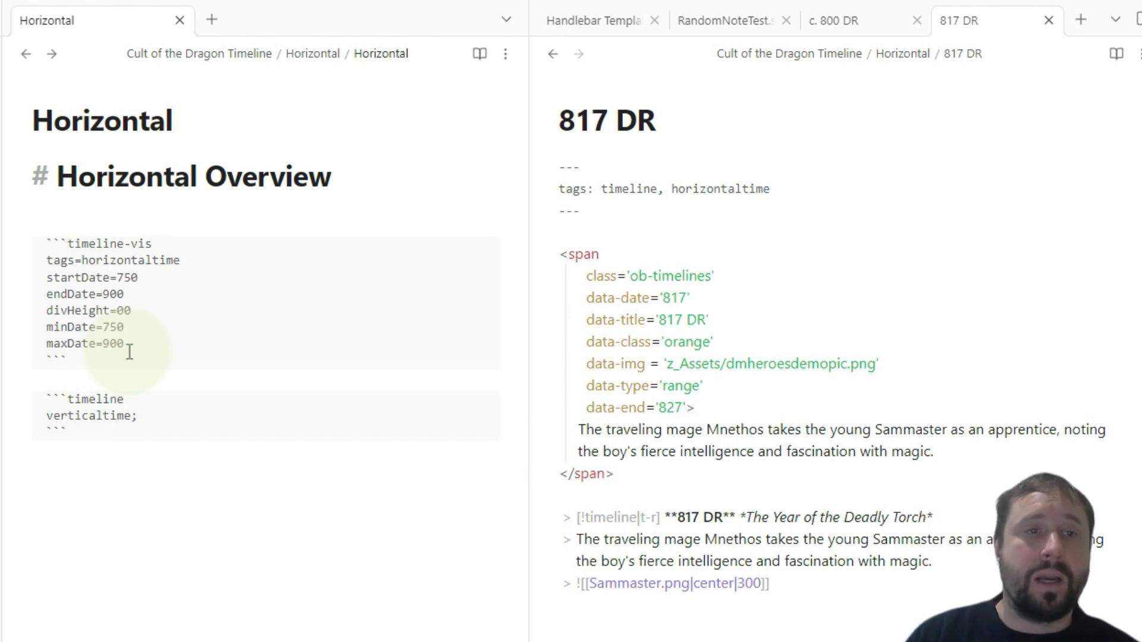
{"action": "left_click", "coordinate": [479, 53]}
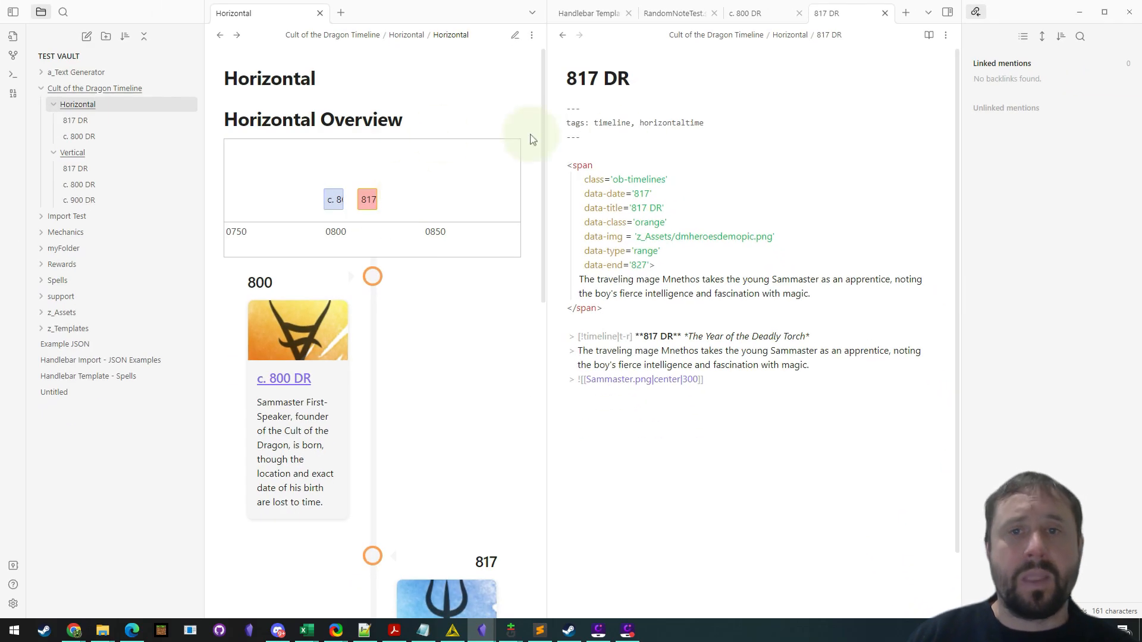
Step: Make a copy of the 817 DR note in the Horizontal folder and reload the Horizontal note's timeline
{"action": "right_click", "coordinate": [74, 120]}
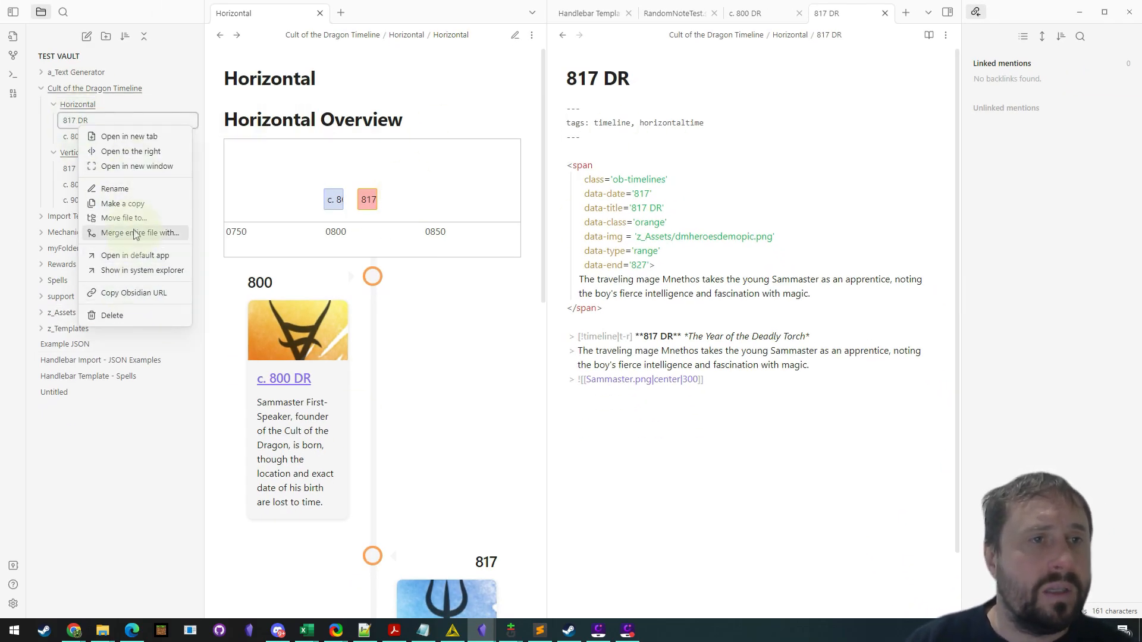
{"action": "left_click", "coordinate": [122, 203]}
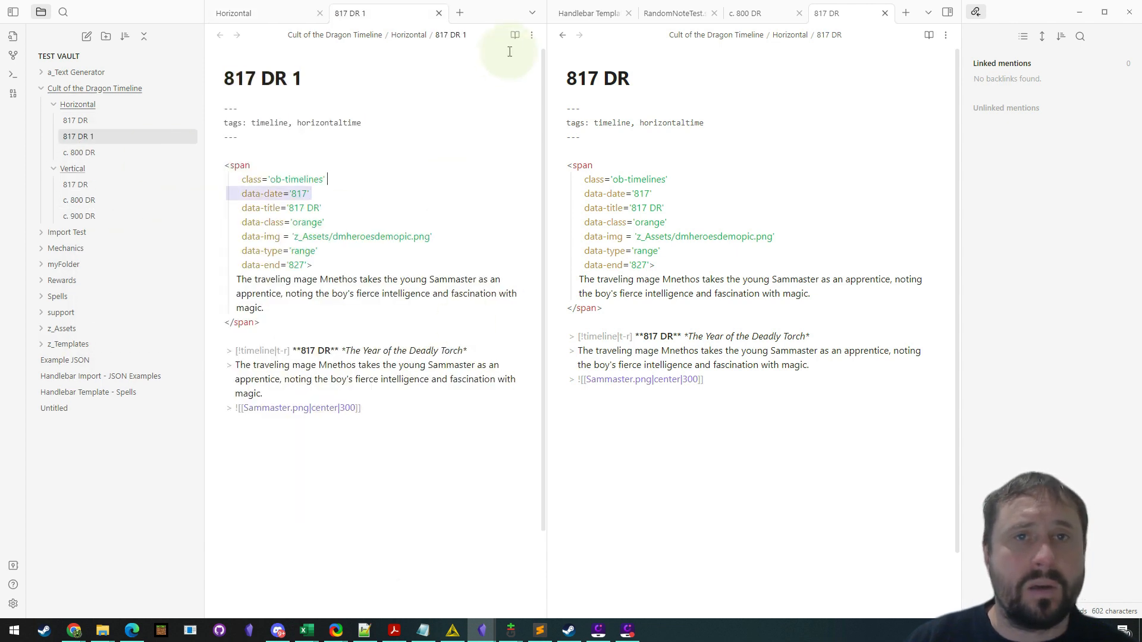
{"action": "left_click", "coordinate": [248, 14]}
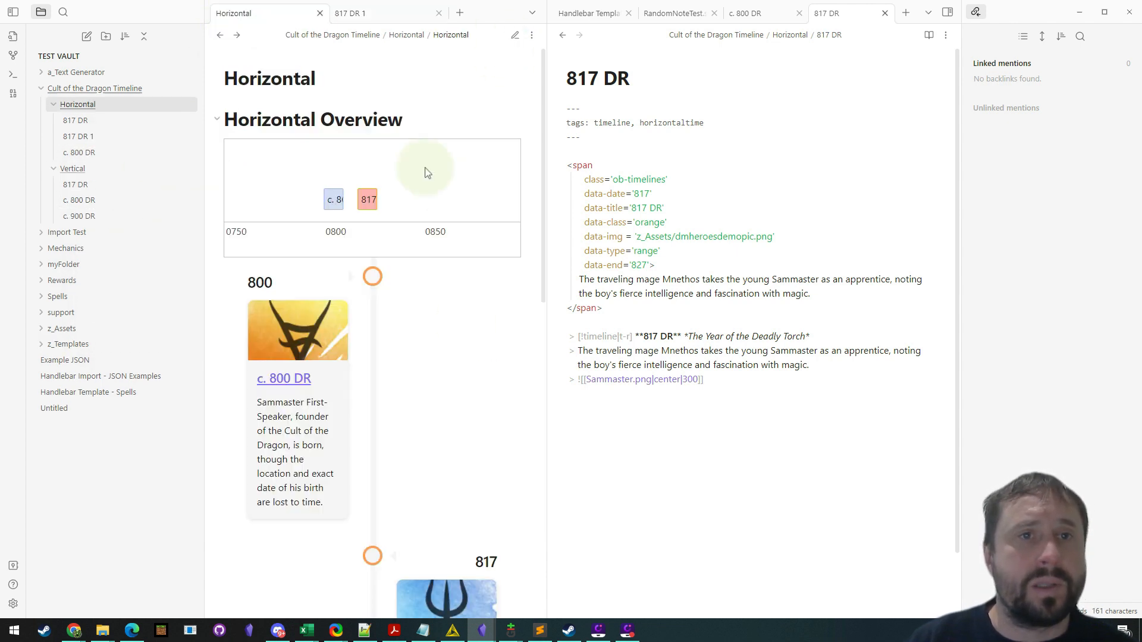
{"action": "left_click", "coordinate": [220, 35]}
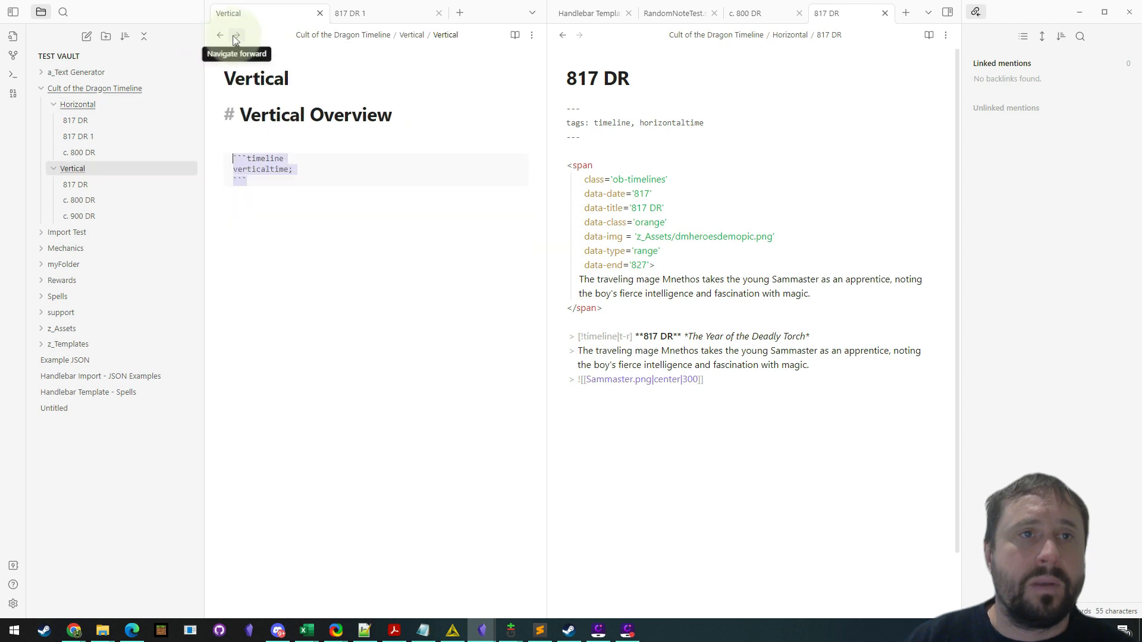
{"action": "left_click", "coordinate": [236, 34]}
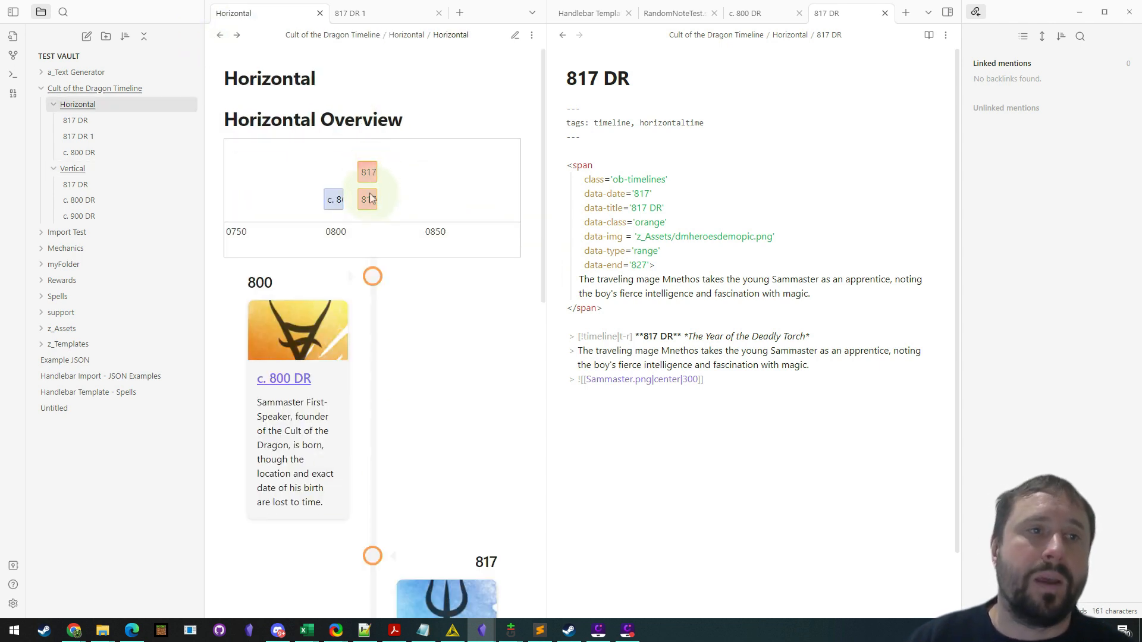
Step: Set data-date to 820 and data-end to 840 in the 817 DR 1 note and reload the Horizontal timeline
{"action": "left_click", "coordinate": [699, 179]}
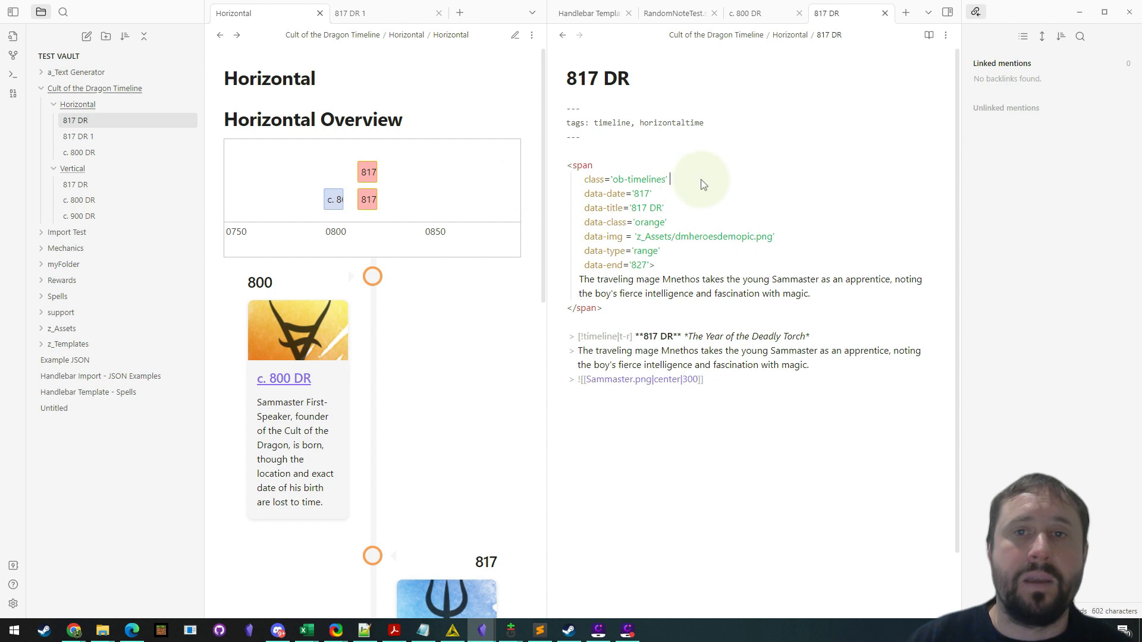
{"action": "left_click", "coordinate": [83, 138]}
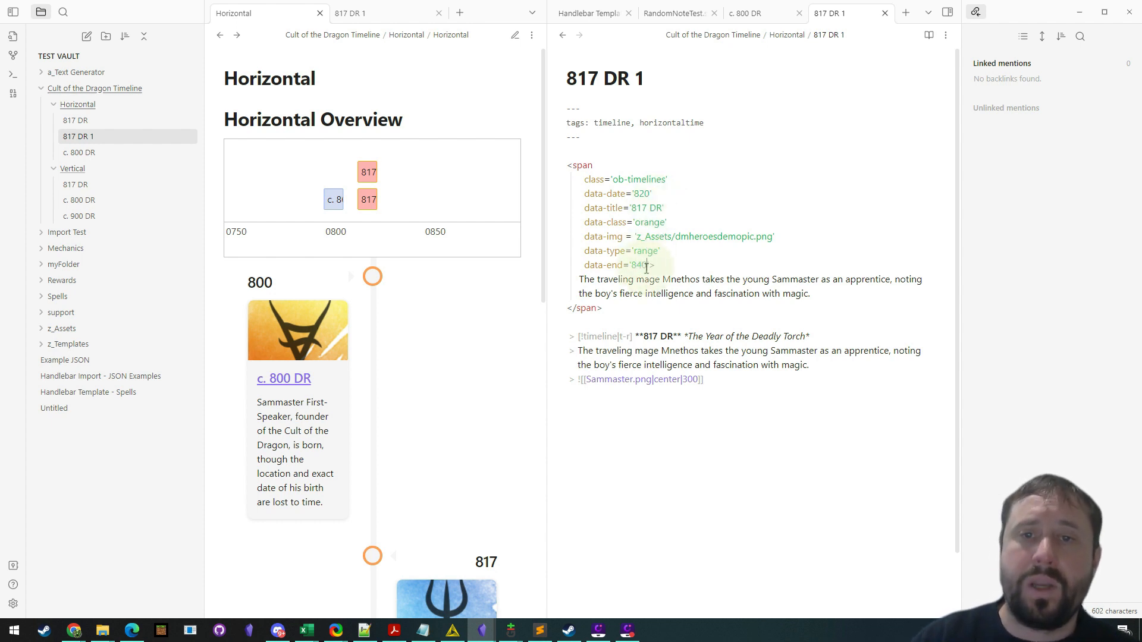
{"action": "left_click", "coordinate": [238, 36]}
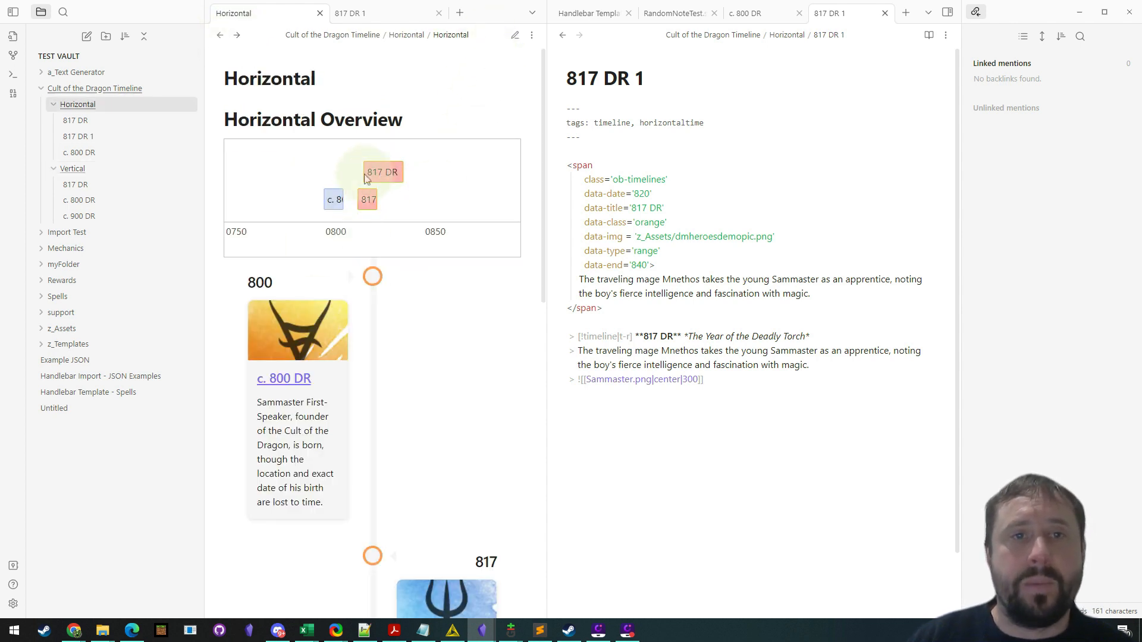
Step: Try data-class red in the 817 DR 1 note, reload the Horizontal timeline and check the event's colour
{"action": "double_click", "coordinate": [647, 223]}
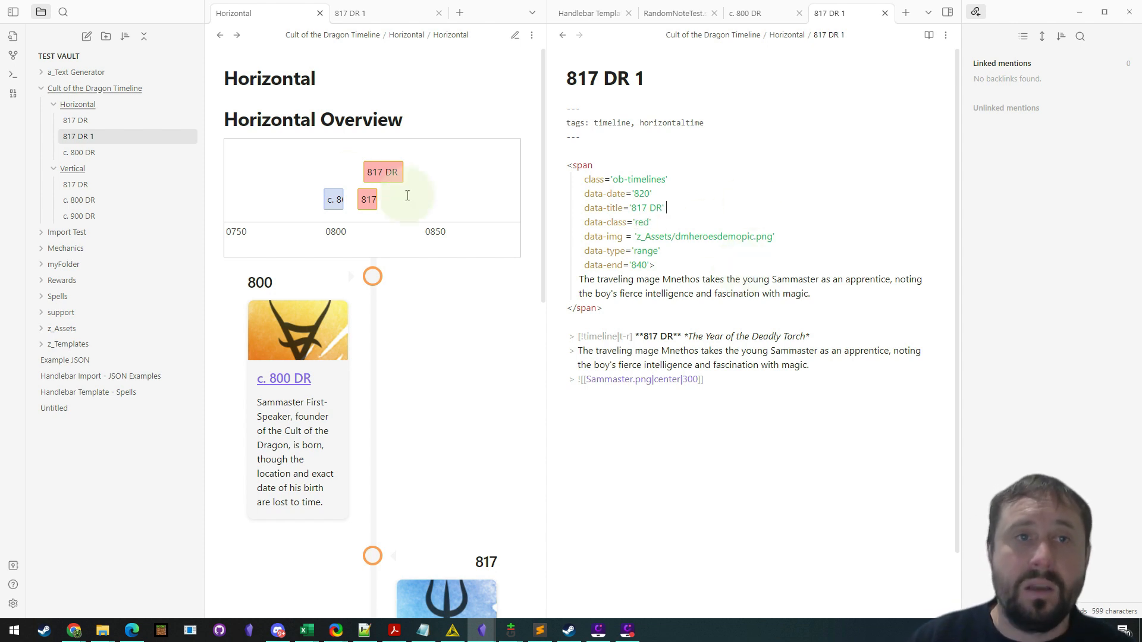
{"action": "left_click", "coordinate": [219, 35]}
{"action": "left_click", "coordinate": [236, 34]}
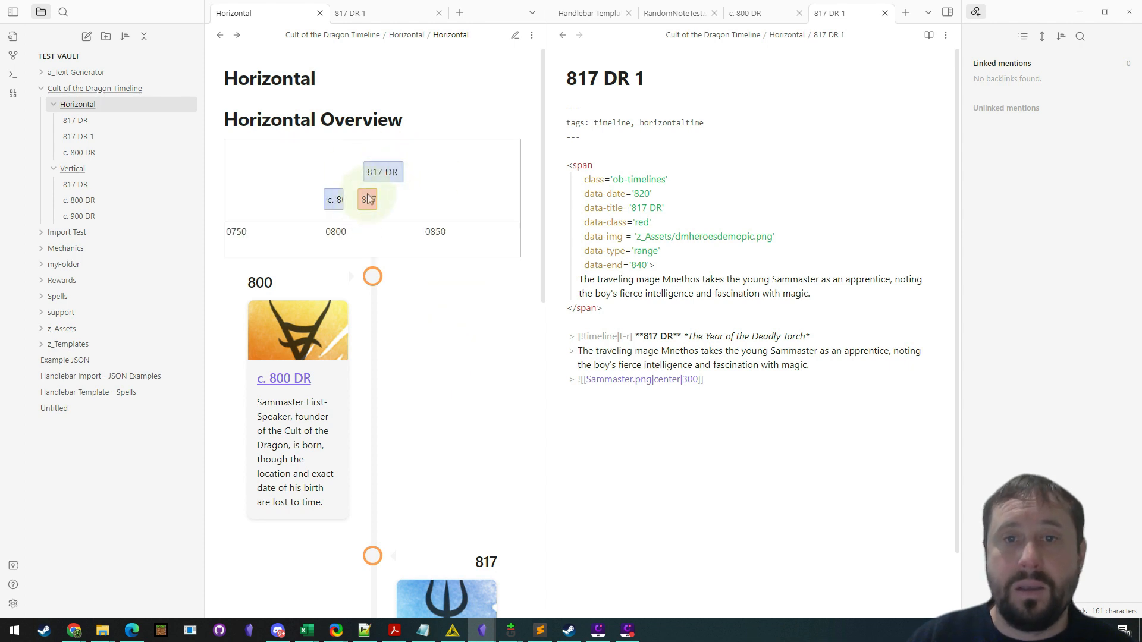
{"action": "left_click", "coordinate": [373, 180]}
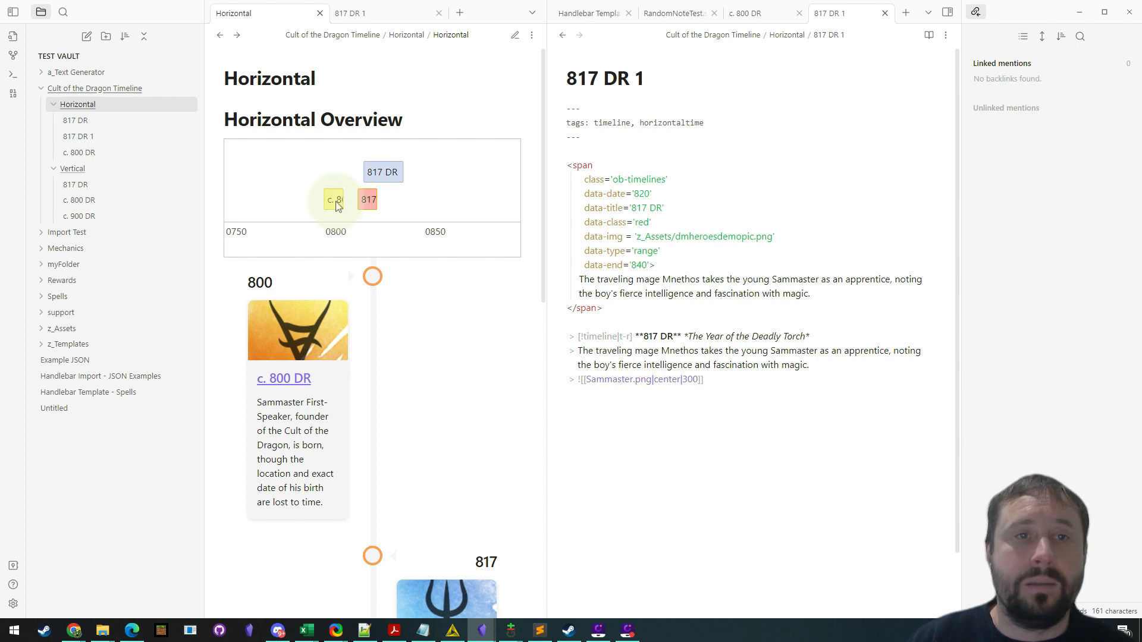
Step: Restore data-class to orange in the 817 DR 1 note and reload the Horizontal timeline
{"action": "double_click", "coordinate": [640, 224]}
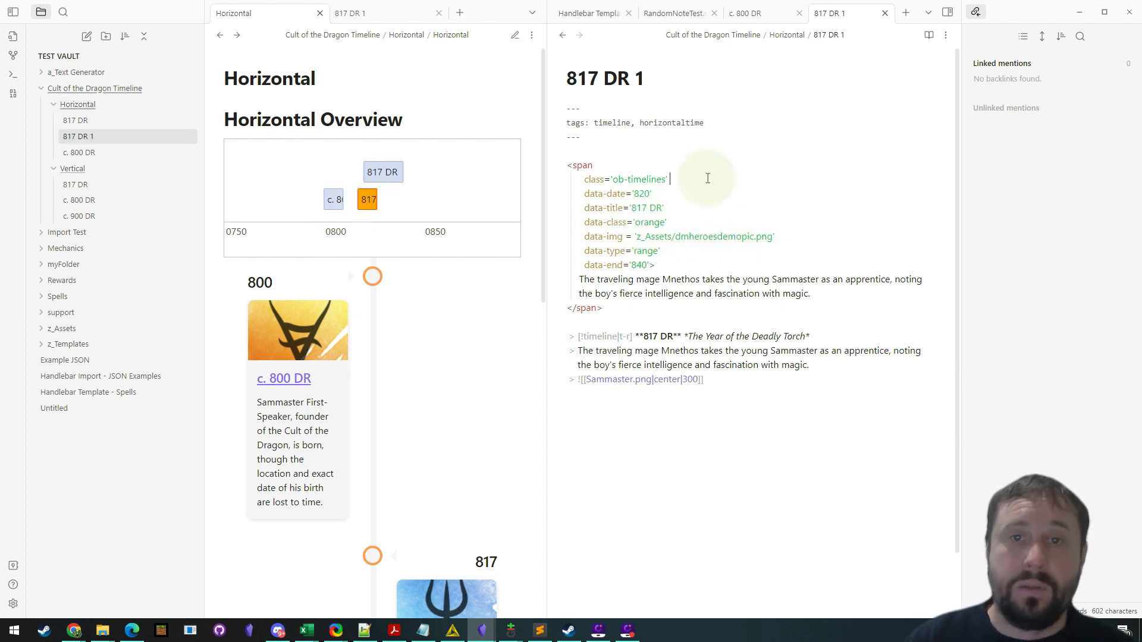
{"action": "left_click", "coordinate": [238, 36]}
{"action": "left_click", "coordinate": [220, 36]}
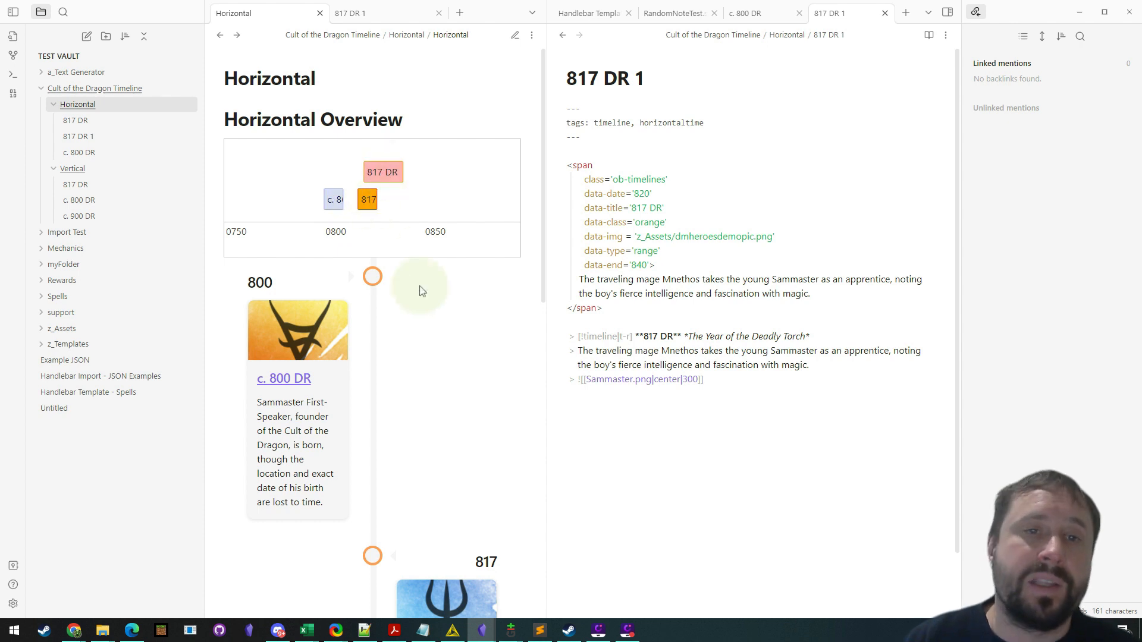
Step: Show the Horizontal note's source and highlight the timeline-vis block
{"action": "left_click", "coordinate": [656, 223]}
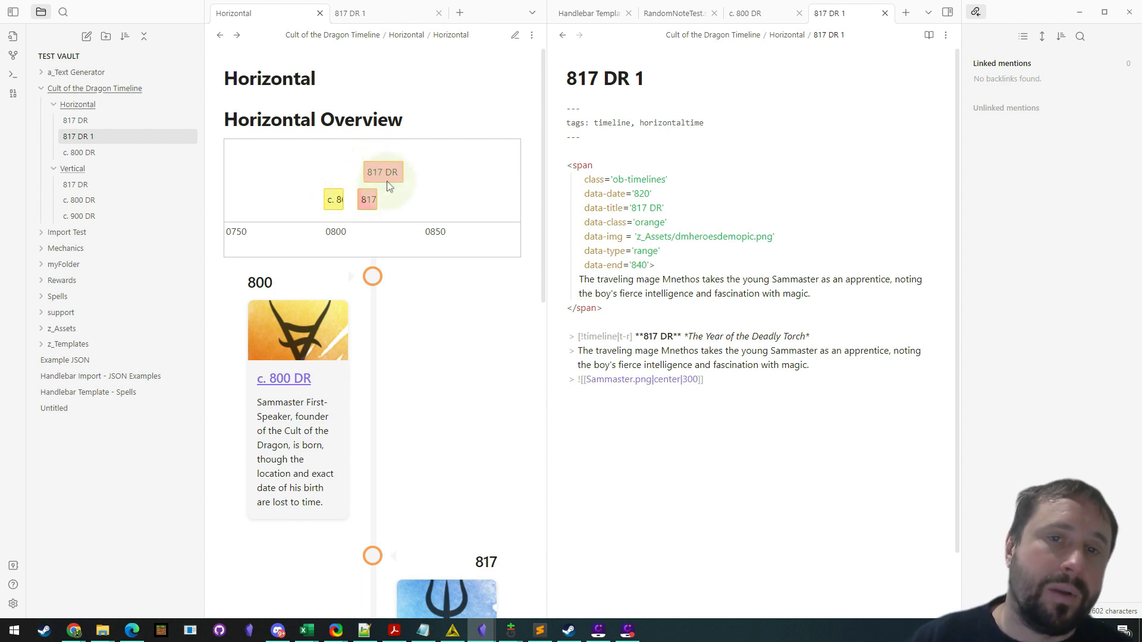
{"action": "left_click", "coordinate": [515, 34]}
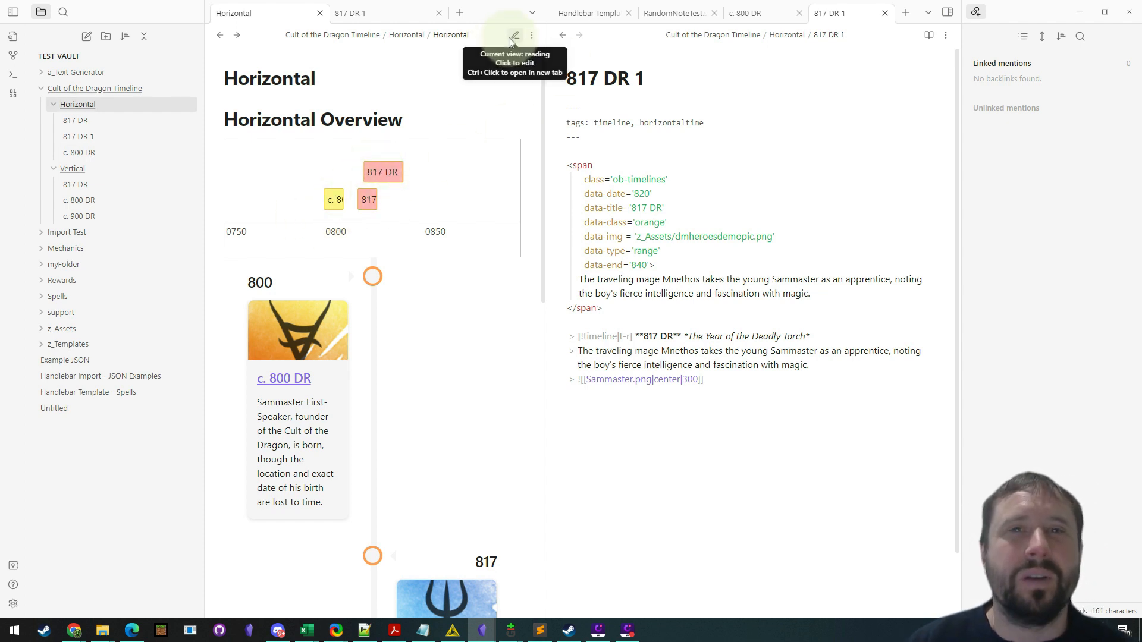
{"action": "left_click_drag", "start_coordinate": [280, 236], "coordinate": [224, 142]}
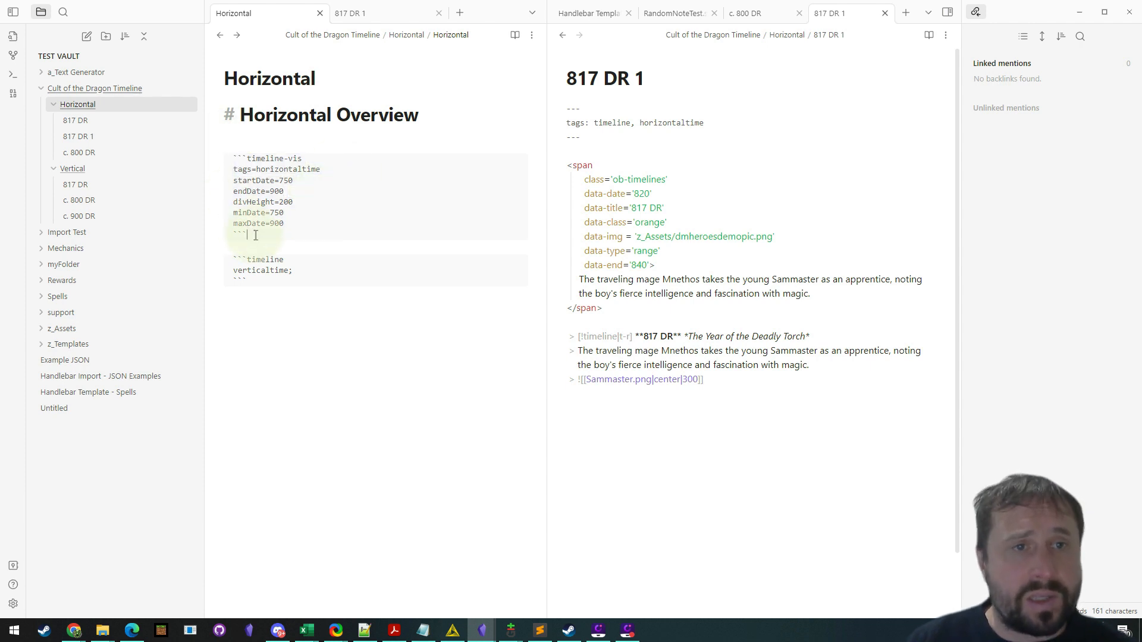
Step: Highlight the frontmatter tags and the span block in the 817 DR 1 note to review how an event is defined
{"action": "left_click", "coordinate": [696, 199]}
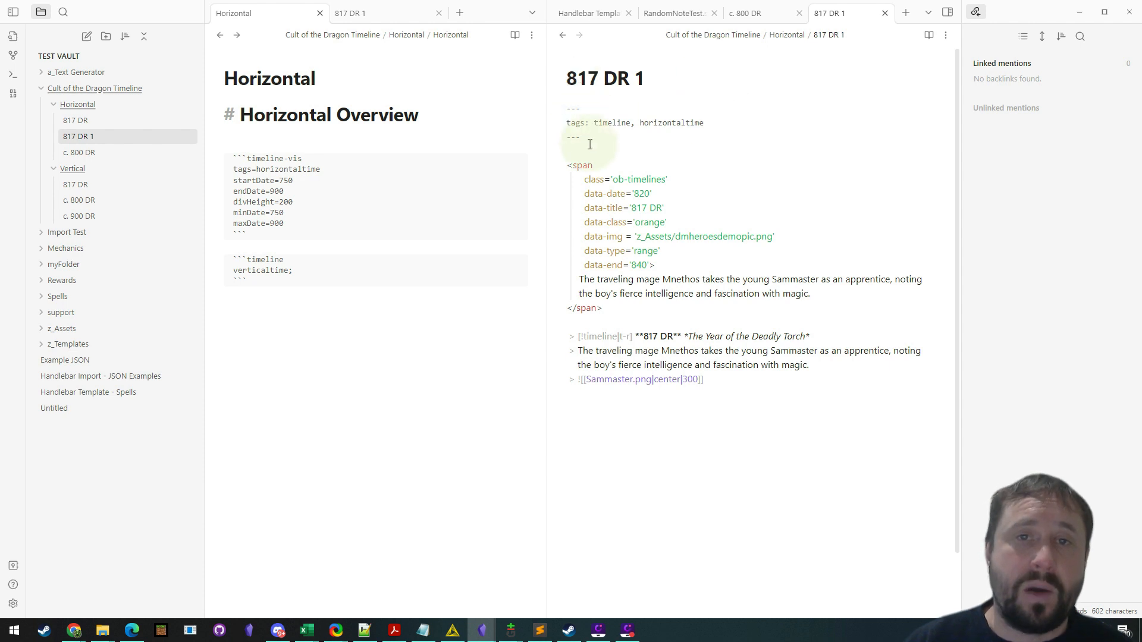
{"action": "left_click_drag", "start_coordinate": [588, 145], "coordinate": [564, 107]}
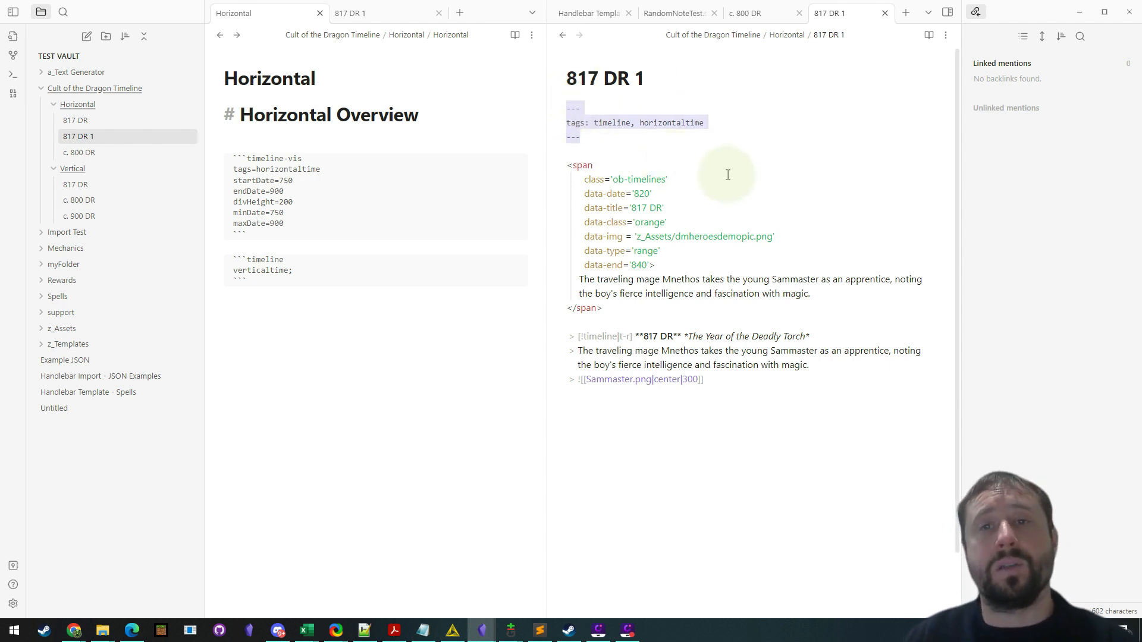
{"action": "double_click", "coordinate": [660, 130]}
{"action": "left_click_drag", "start_coordinate": [602, 306], "coordinate": [745, 301]}
{"action": "left_click", "coordinate": [773, 193]}
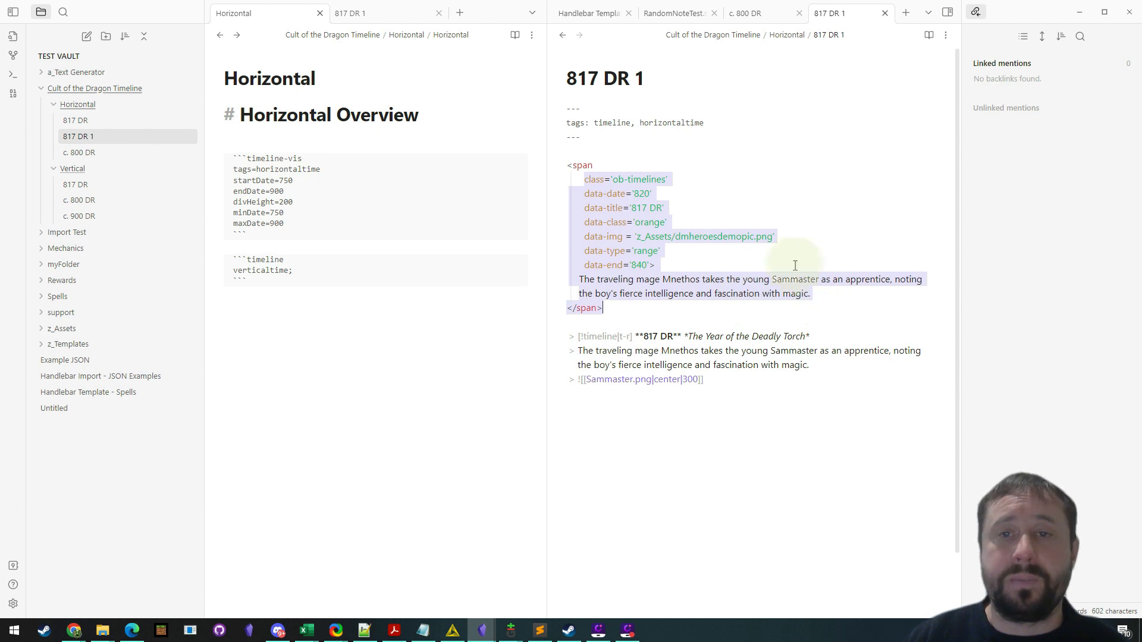
Step: Highlight the data-date value in the 817 DR 1 note, followed by its whole span block
{"action": "double_click", "coordinate": [641, 193]}
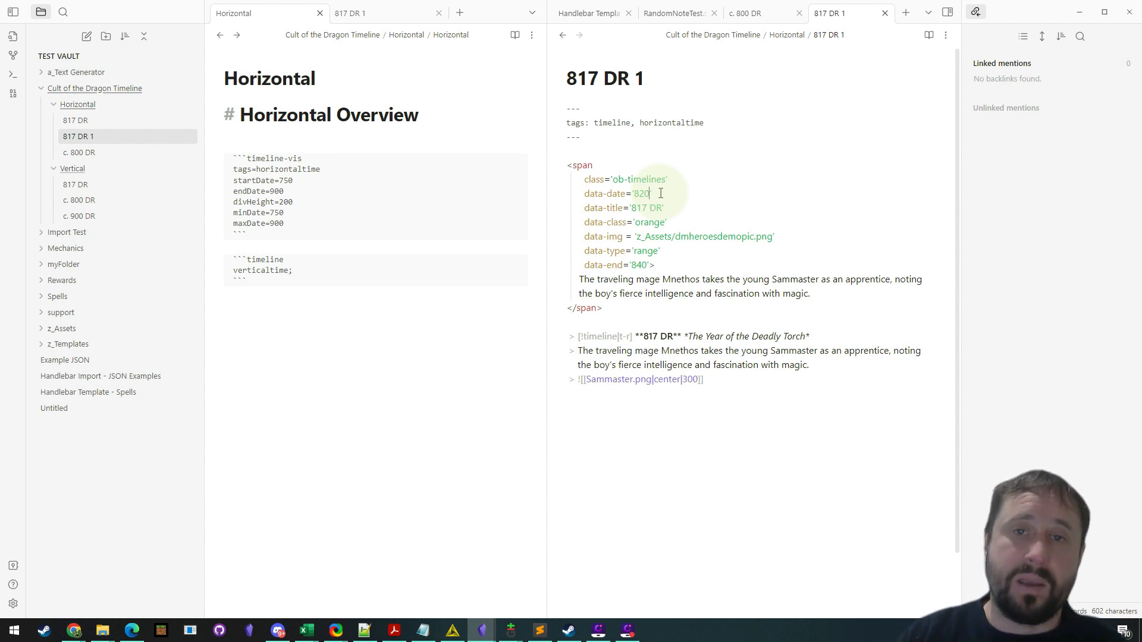
{"action": "key", "text": "shift+Right"}
{"action": "key", "text": "shift+Right"}
{"action": "key", "text": "shift+Right"}
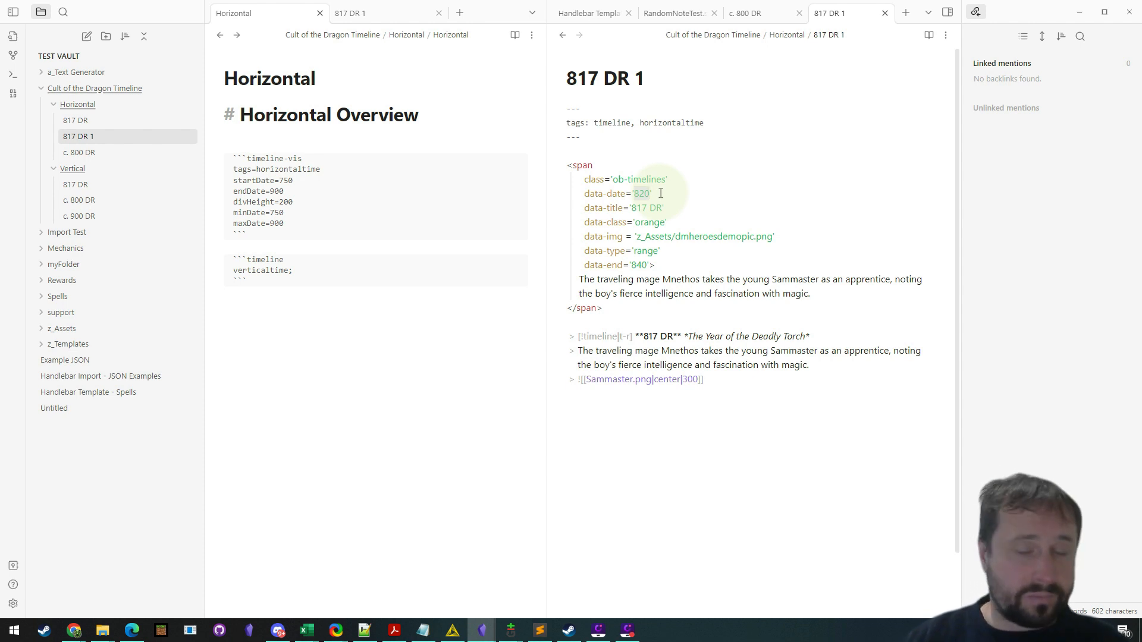
{"action": "left_click", "coordinate": [729, 239]}
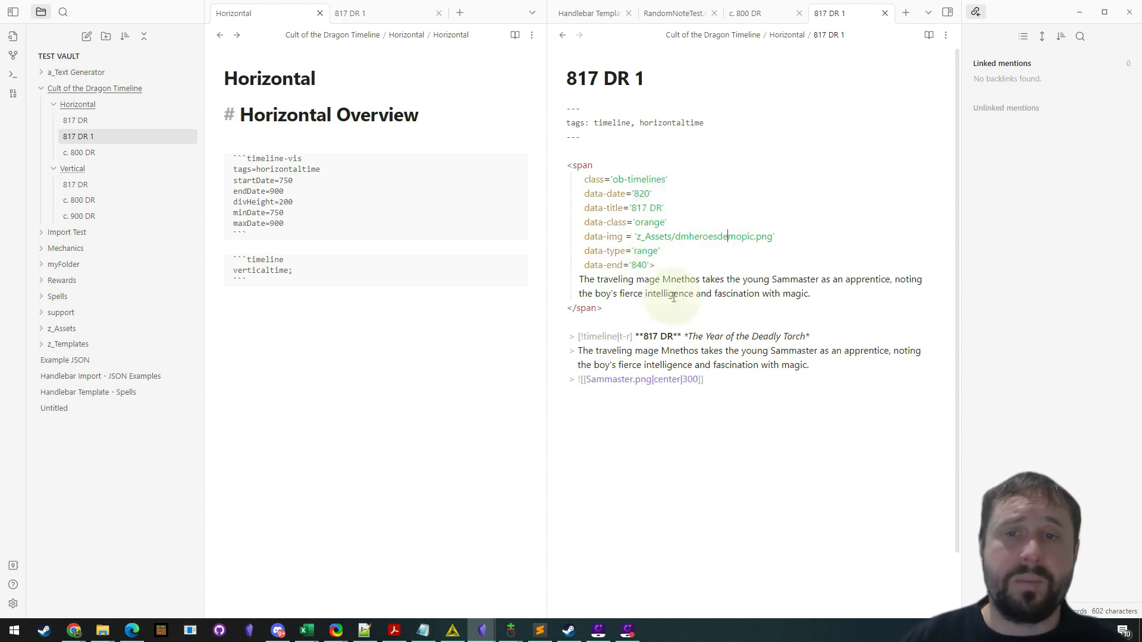
{"action": "left_click_drag", "start_coordinate": [611, 313], "coordinate": [557, 173]}
{"action": "left_click", "coordinate": [783, 222]}
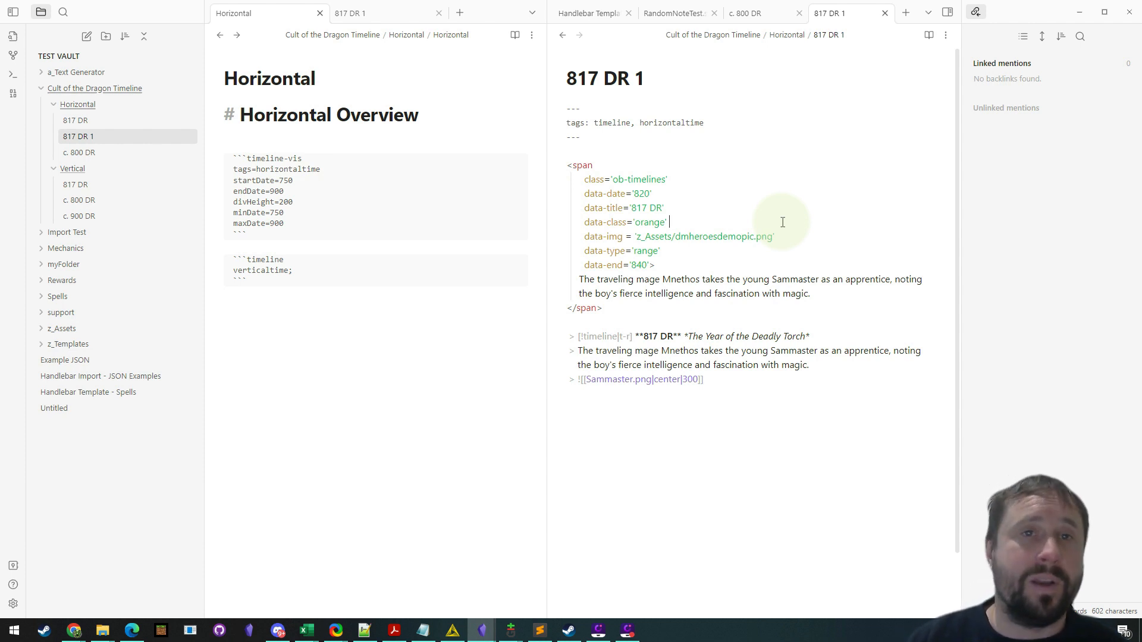
Step: Show the Horizontal note in reading view and compare its timeline with the highlighted span attributes of 817 DR 1
{"action": "left_click", "coordinate": [516, 35]}
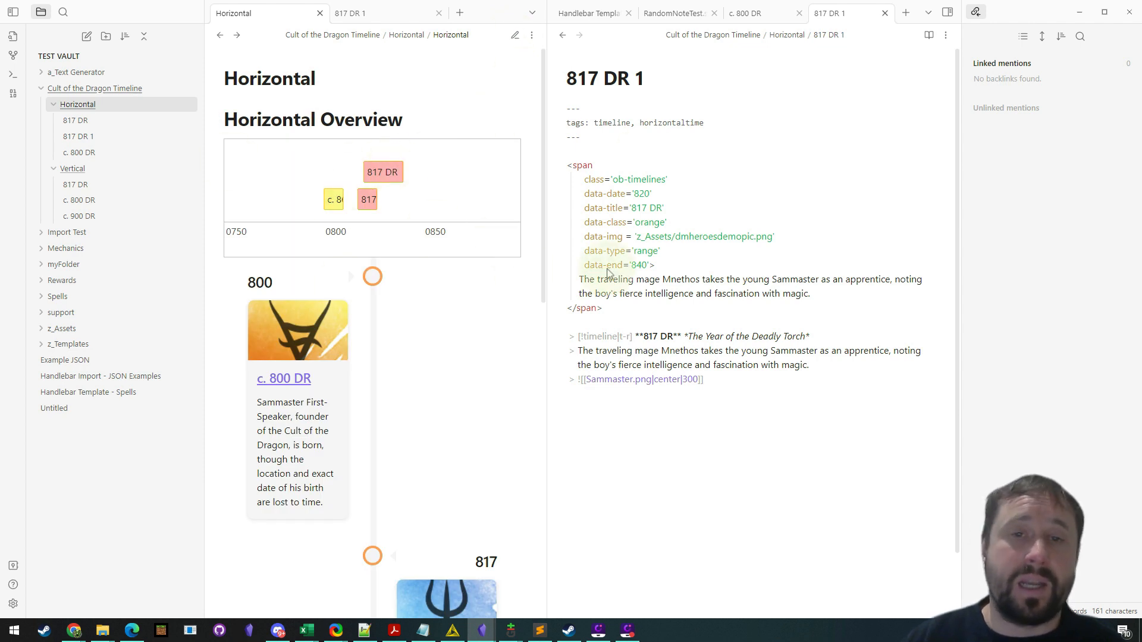
{"action": "left_click_drag", "start_coordinate": [659, 266], "coordinate": [532, 177]}
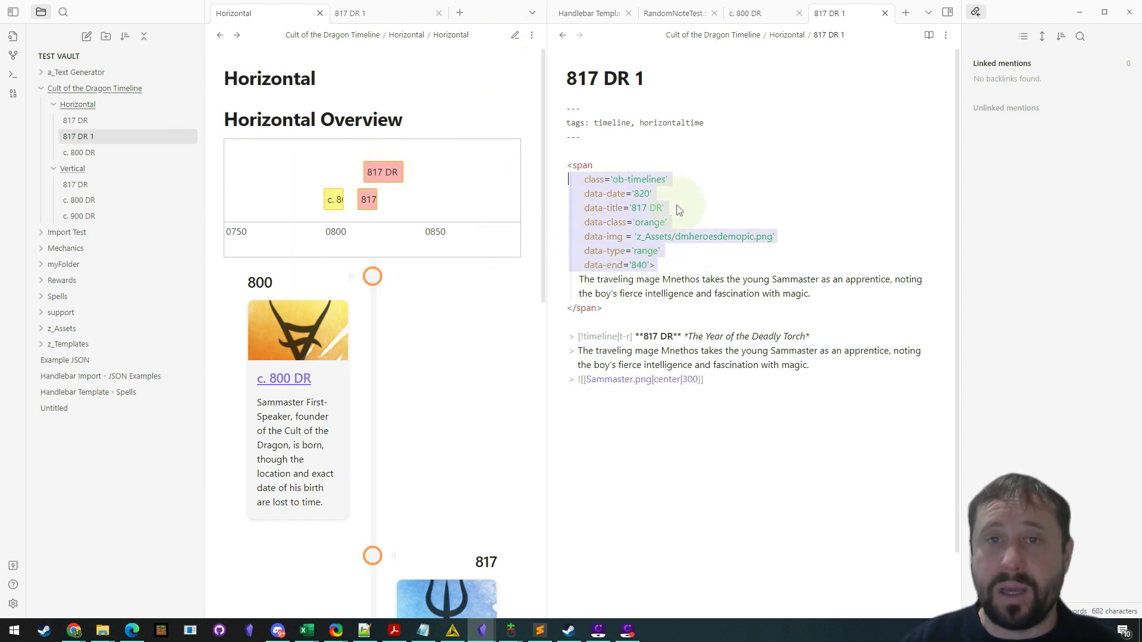
{"action": "left_click", "coordinate": [679, 210]}
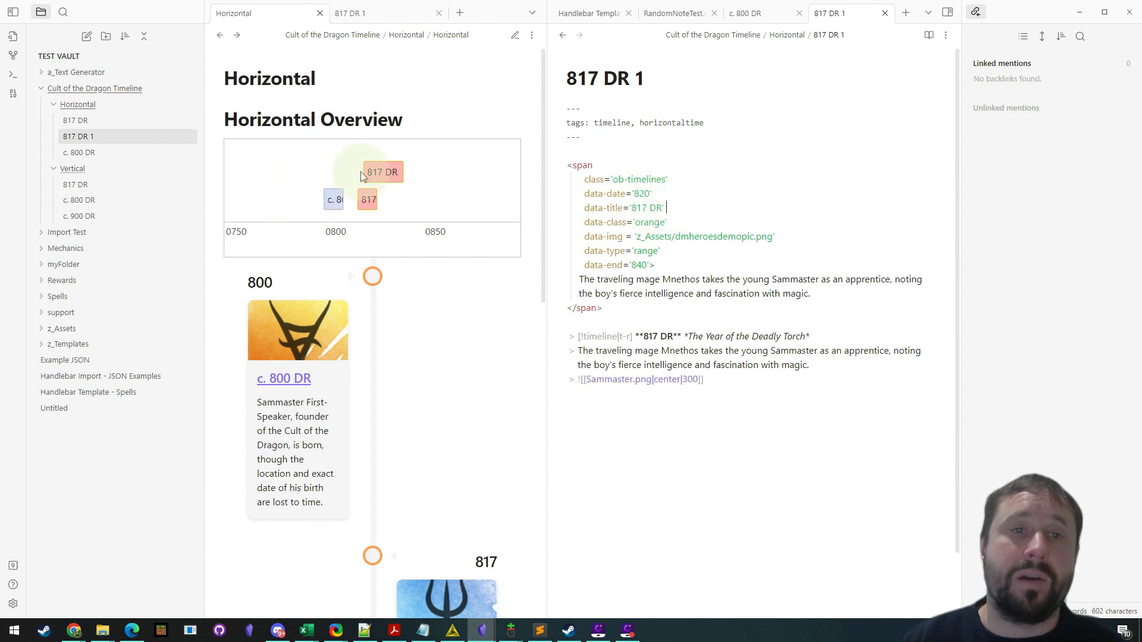
{"action": "left_click", "coordinate": [476, 333]}
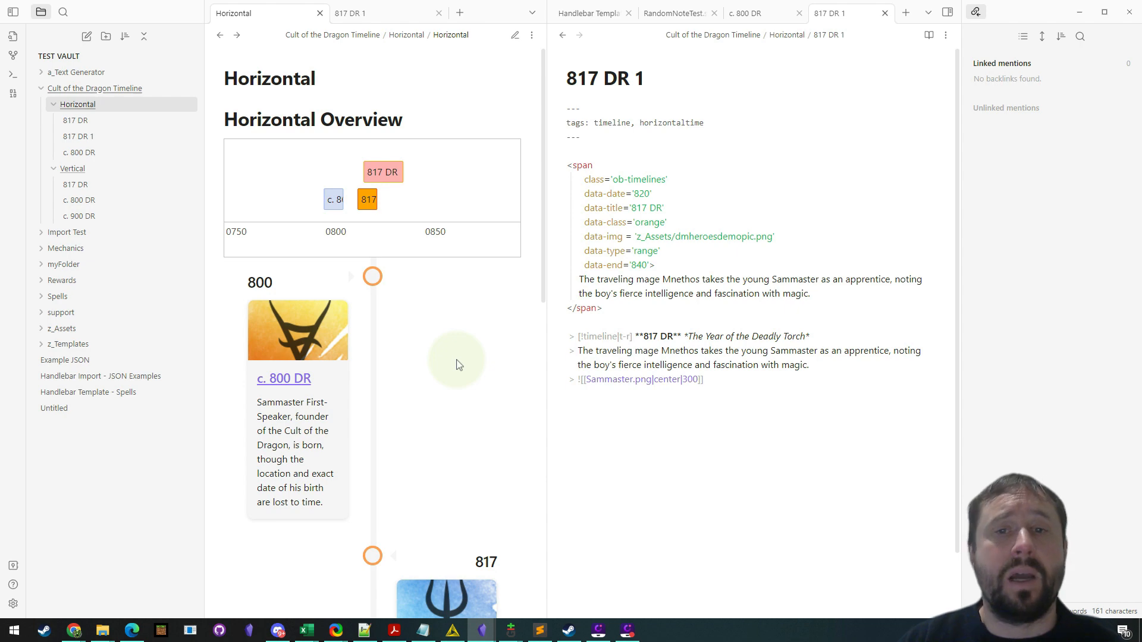
Step: Collapse the 800 and 817 event cards in the vertical timeline, then expand both again
{"action": "scroll", "coordinate": [458, 366], "scroll_direction": "down", "scroll_amount": 10}
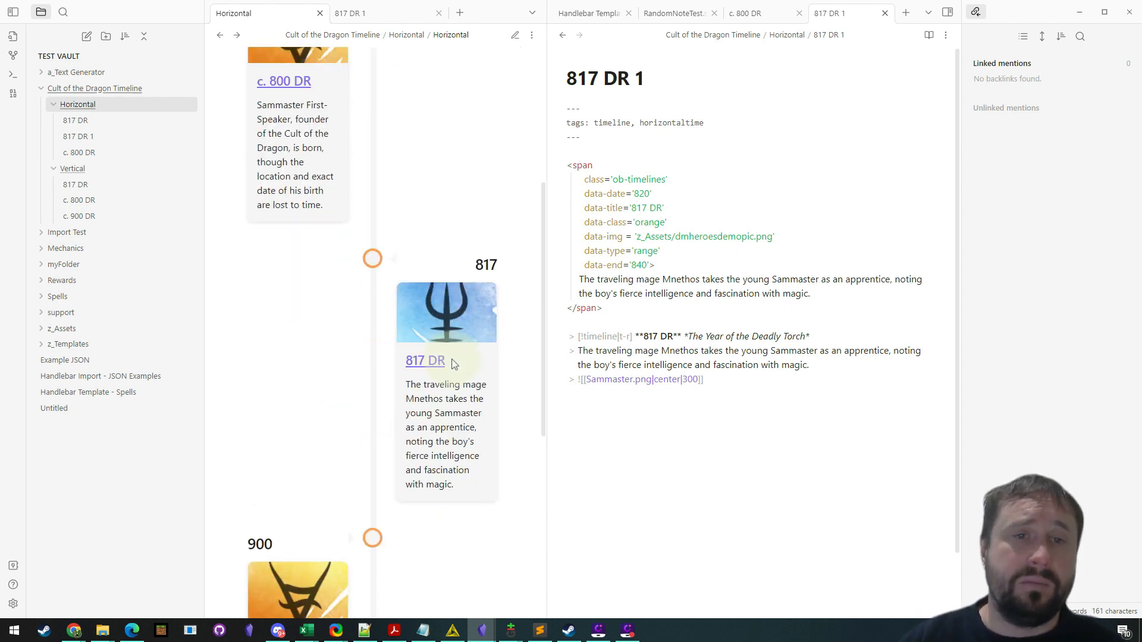
{"action": "scroll", "coordinate": [464, 405], "scroll_direction": "up", "scroll_amount": 10}
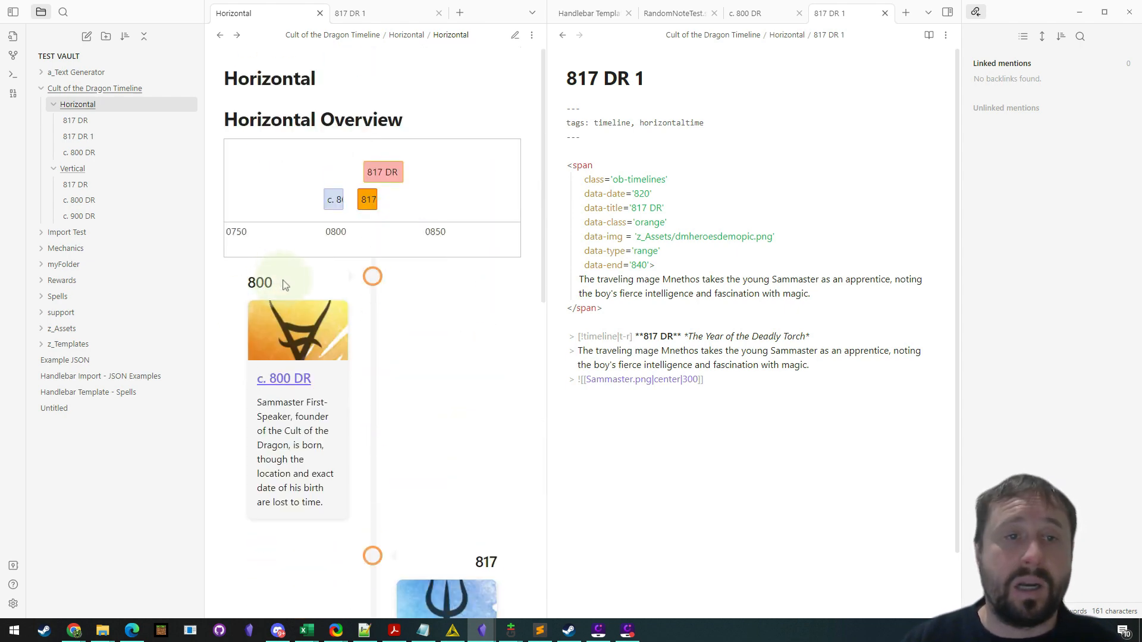
{"action": "left_click", "coordinate": [284, 280]}
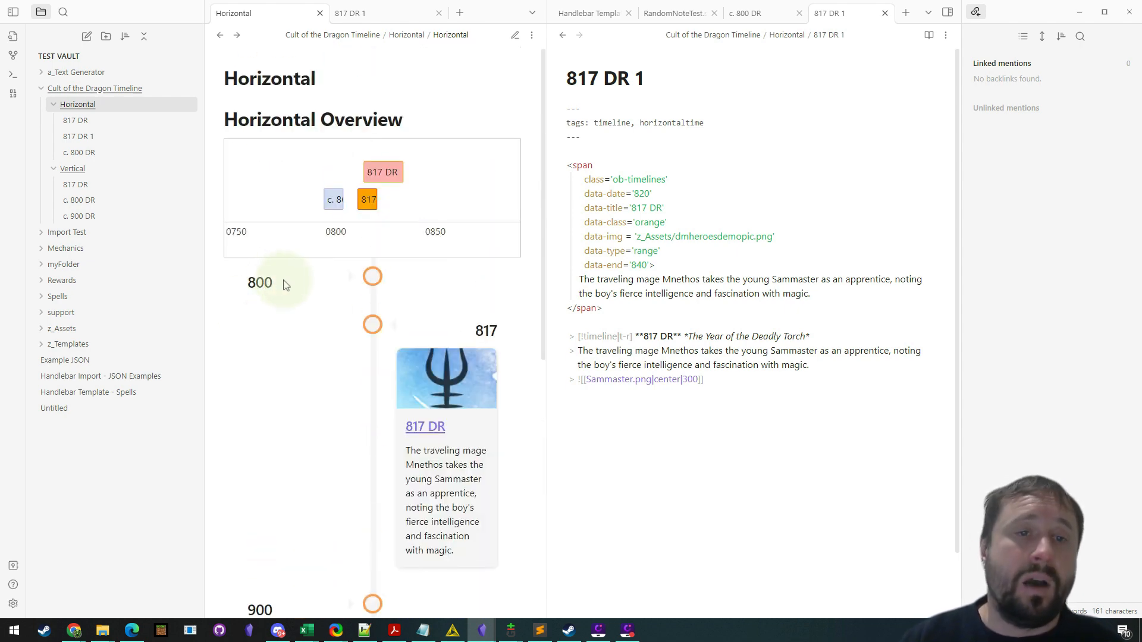
{"action": "left_click", "coordinate": [434, 333]}
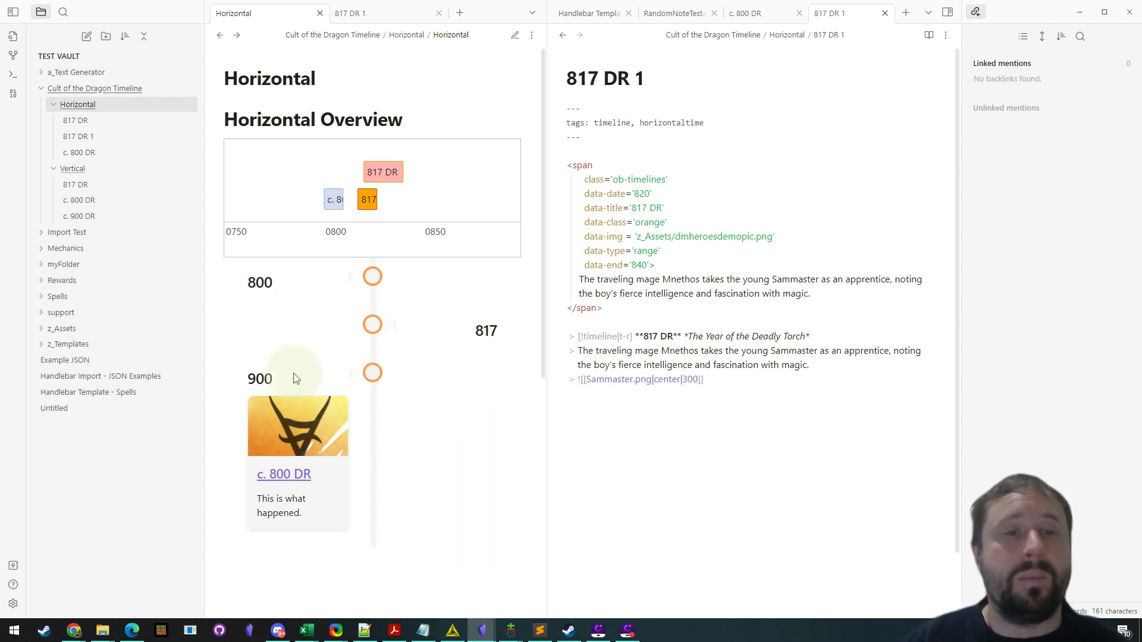
{"action": "left_click", "coordinate": [293, 281]}
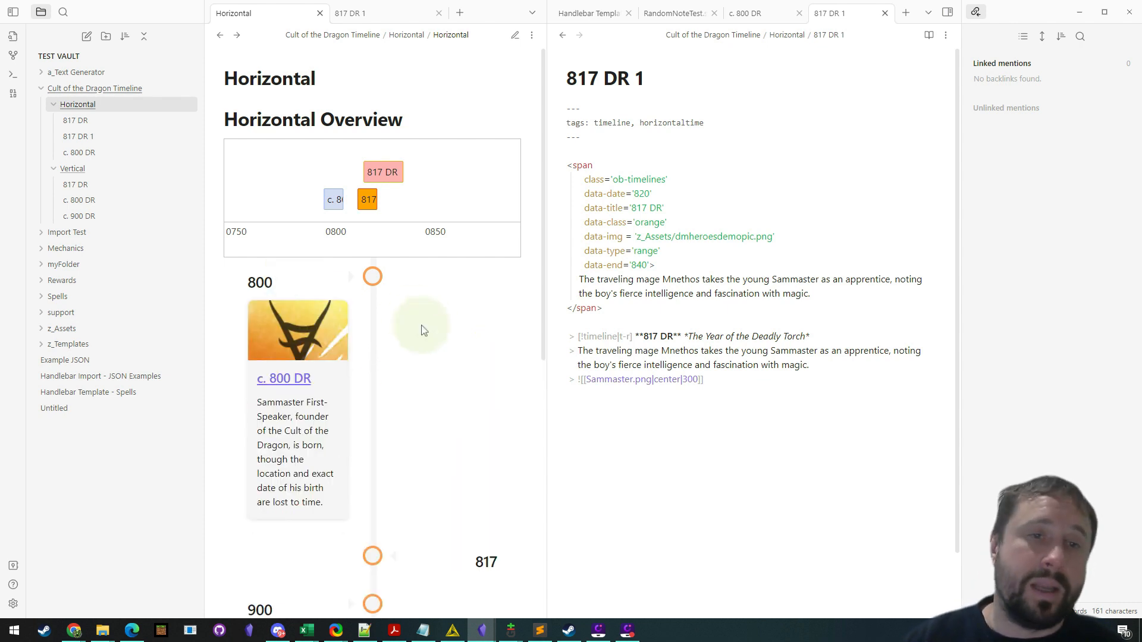
{"action": "left_click", "coordinate": [454, 555]}
Step: Review the horizontal timeline and the vertical event cards in the Horizontal note, ending at the 800 entry
{"action": "scroll", "coordinate": [484, 381], "scroll_direction": "down", "scroll_amount": 3}
{"action": "scroll", "coordinate": [482, 383], "scroll_direction": "up", "scroll_amount": 3}
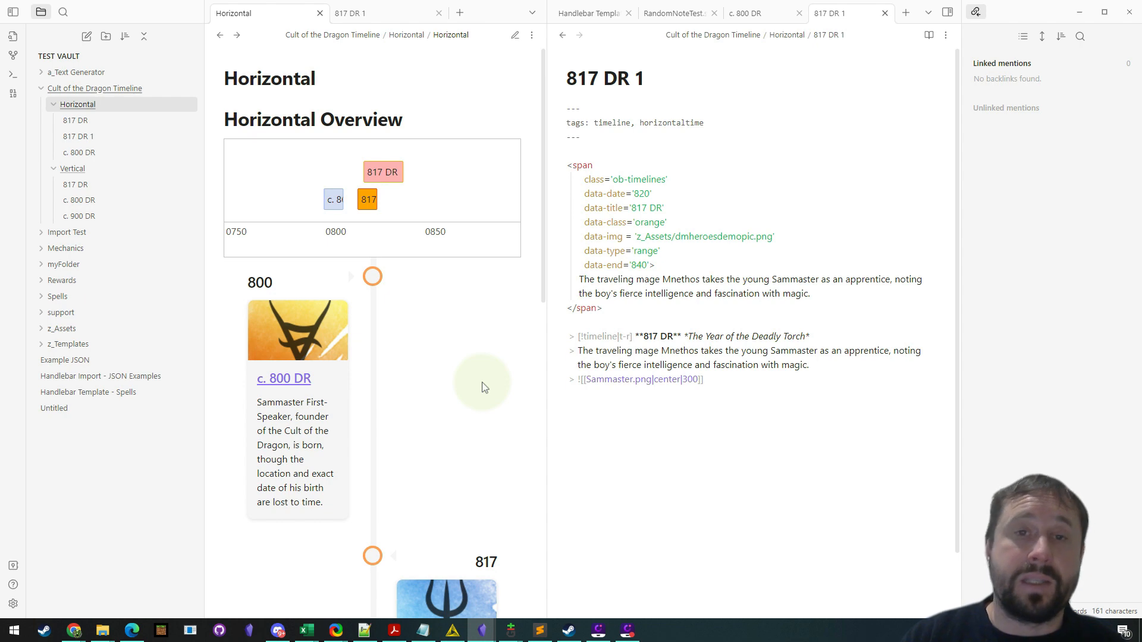
{"action": "scroll", "coordinate": [452, 360], "scroll_direction": "down", "scroll_amount": 7}
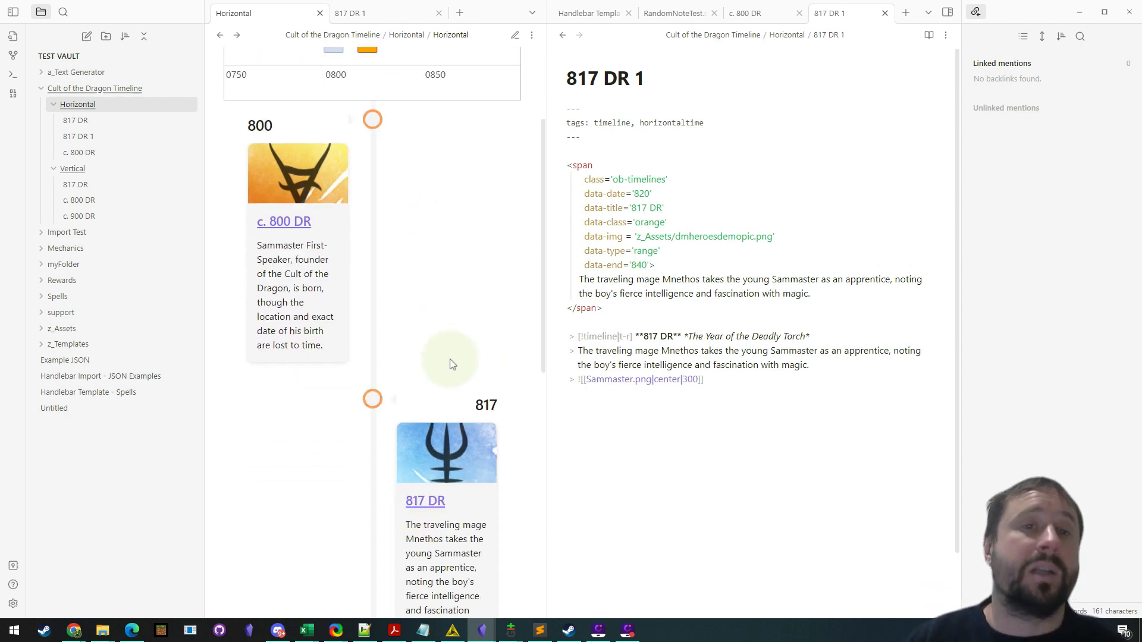
{"action": "scroll", "coordinate": [455, 408], "scroll_direction": "up", "scroll_amount": 3}
{"action": "scroll", "coordinate": [455, 411], "scroll_direction": "up", "scroll_amount": 7}
{"action": "scroll", "coordinate": [459, 403], "scroll_direction": "down", "scroll_amount": 1}
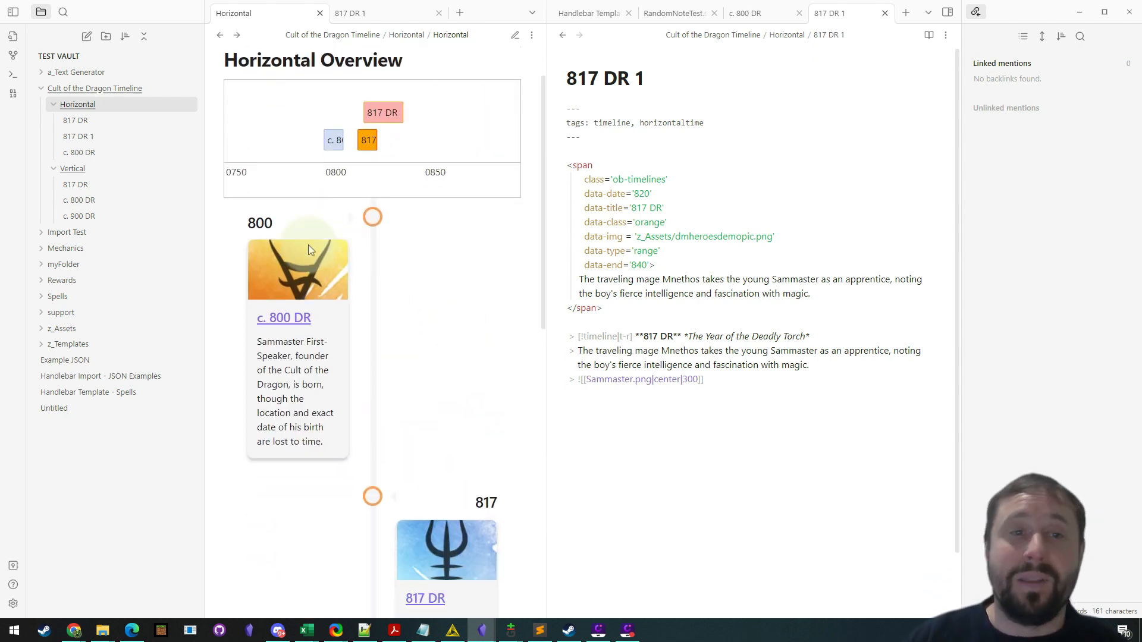
{"action": "left_click", "coordinate": [284, 223]}
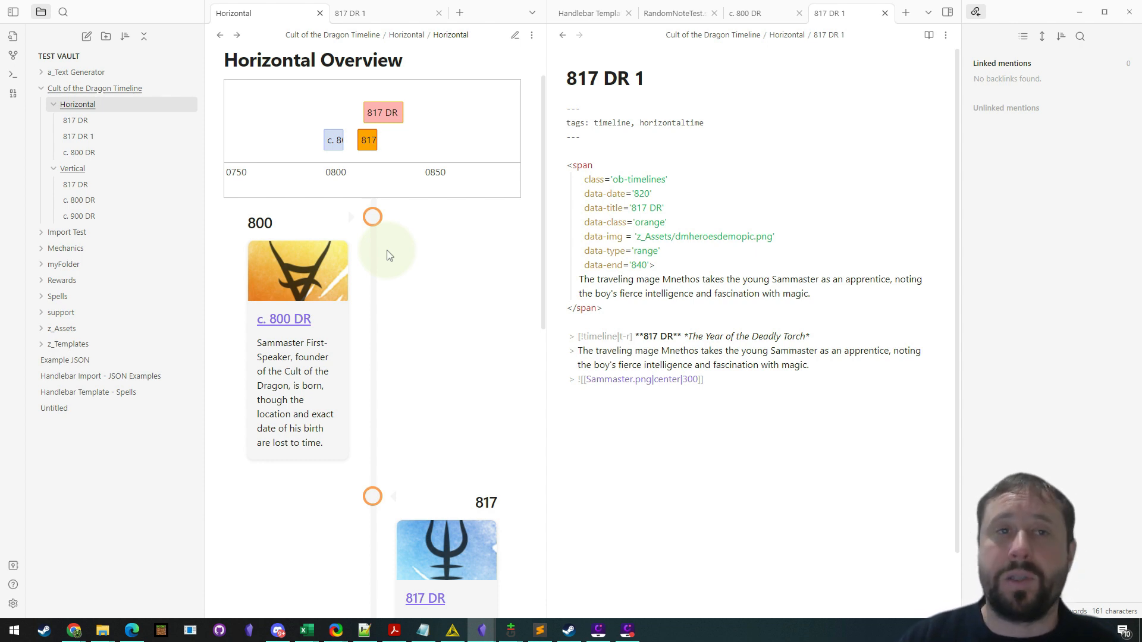
Step: Open the Cult of the Dragon Timeline folder note and look through its dated entries
{"action": "scroll", "coordinate": [416, 312], "scroll_direction": "up", "scroll_amount": 1}
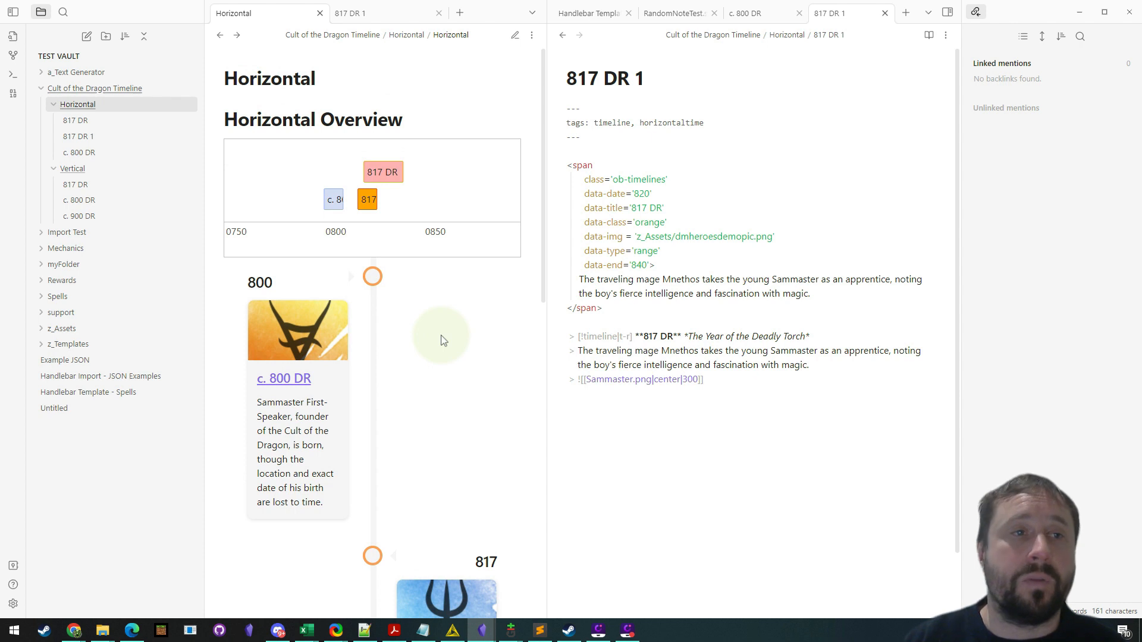
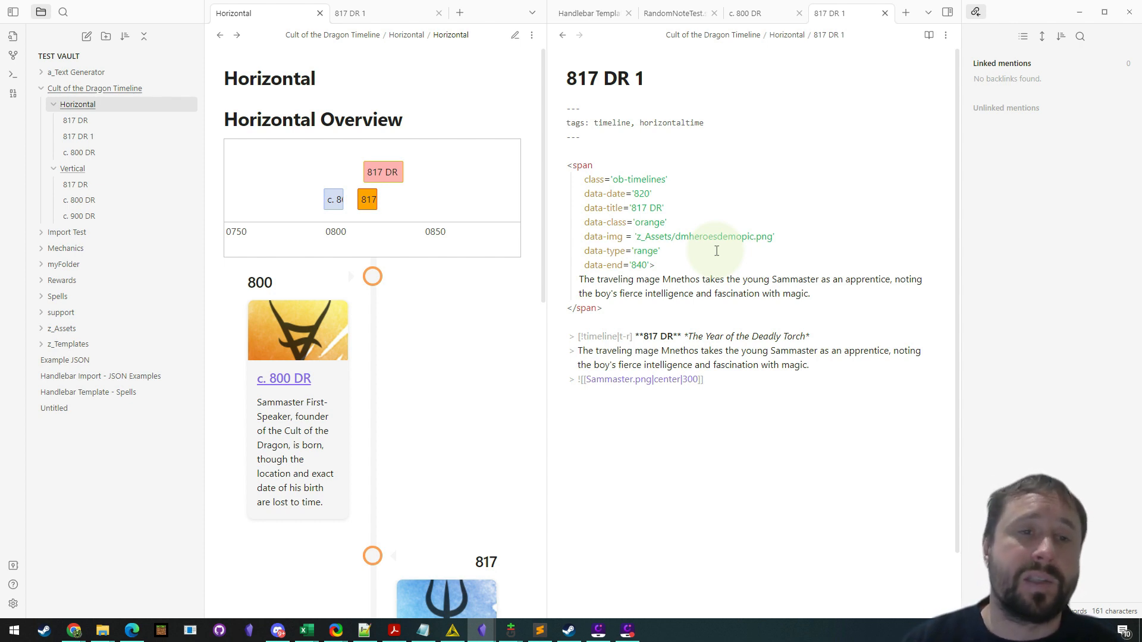
{"action": "scroll", "coordinate": [355, 439], "scroll_direction": "down", "scroll_amount": 2}
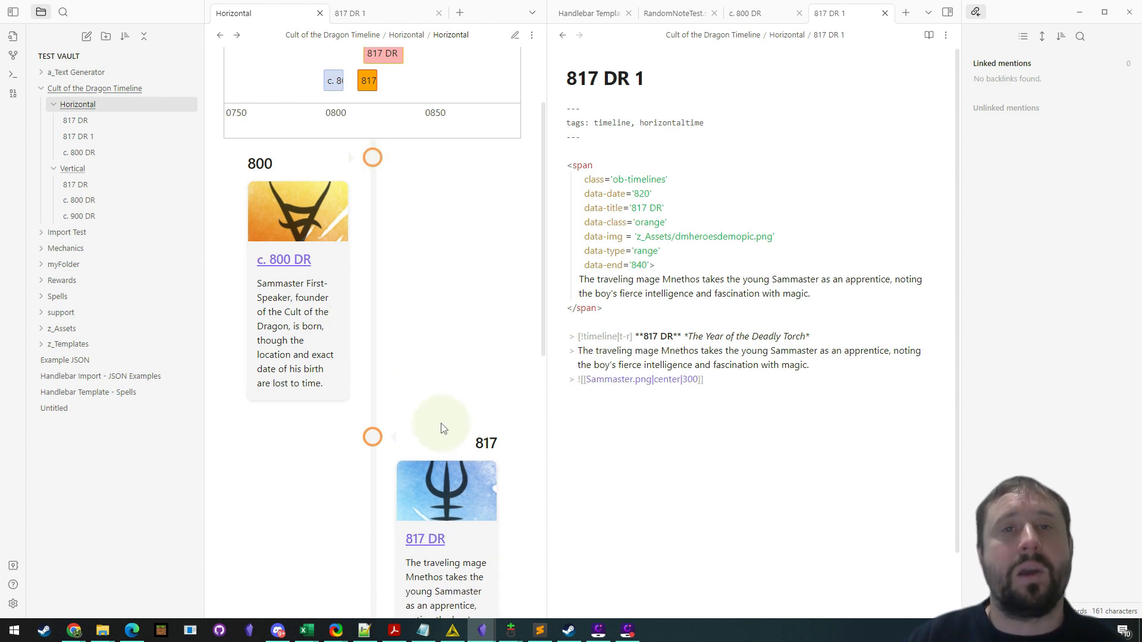
{"action": "scroll", "coordinate": [438, 222], "scroll_direction": "up", "scroll_amount": 2}
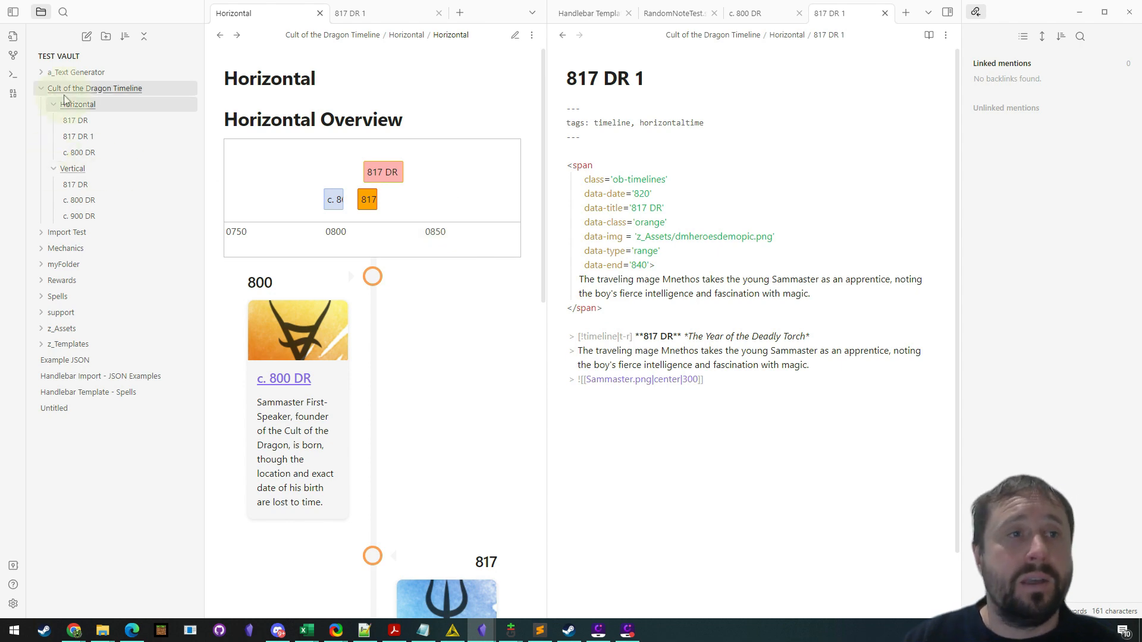
{"action": "left_click", "coordinate": [96, 88]}
{"action": "scroll", "coordinate": [413, 229], "scroll_direction": "down", "scroll_amount": 4}
{"action": "scroll", "coordinate": [437, 215], "scroll_direction": "up", "scroll_amount": 4}
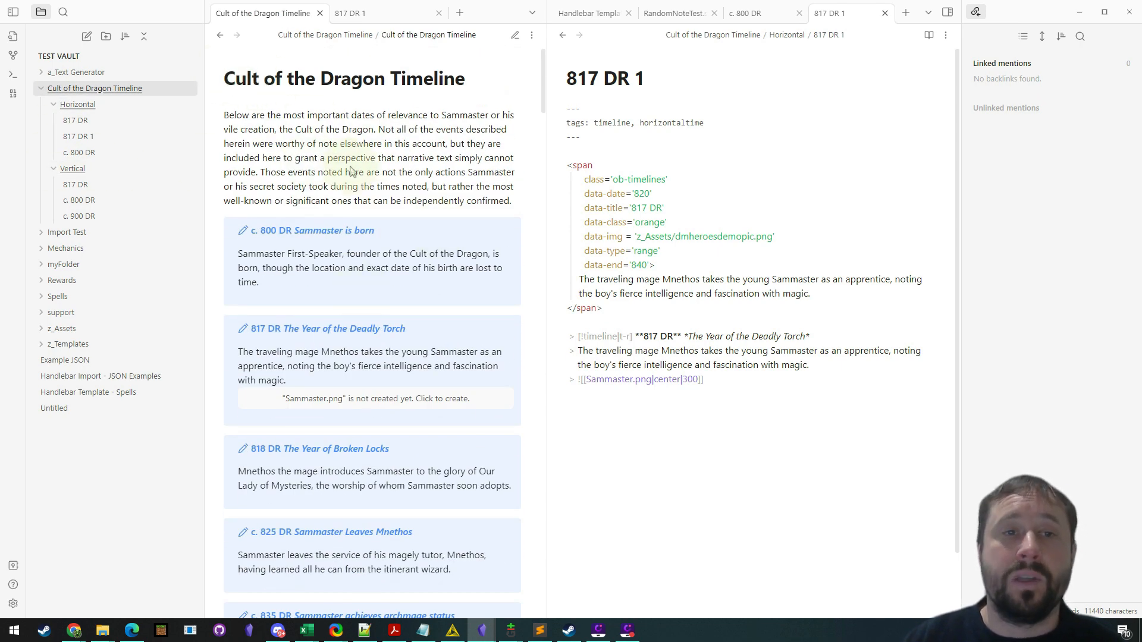
{"action": "scroll", "coordinate": [434, 136], "scroll_direction": "down", "scroll_amount": 3}
{"action": "scroll", "coordinate": [433, 136], "scroll_direction": "down", "scroll_amount": 20}
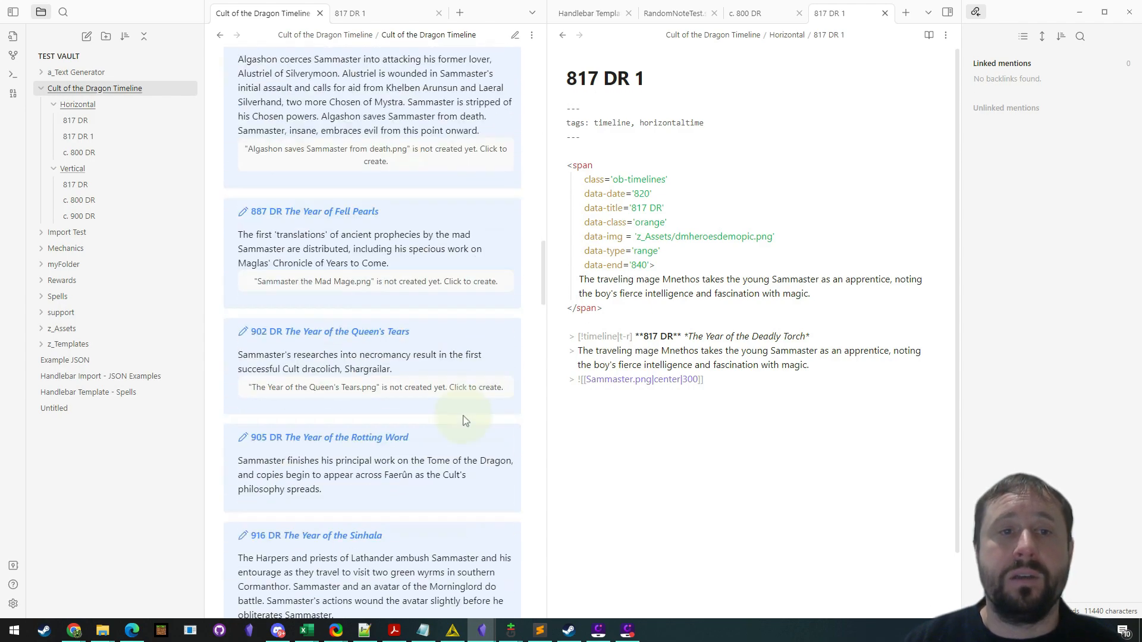
{"action": "scroll", "coordinate": [452, 416], "scroll_direction": "up", "scroll_amount": 20}
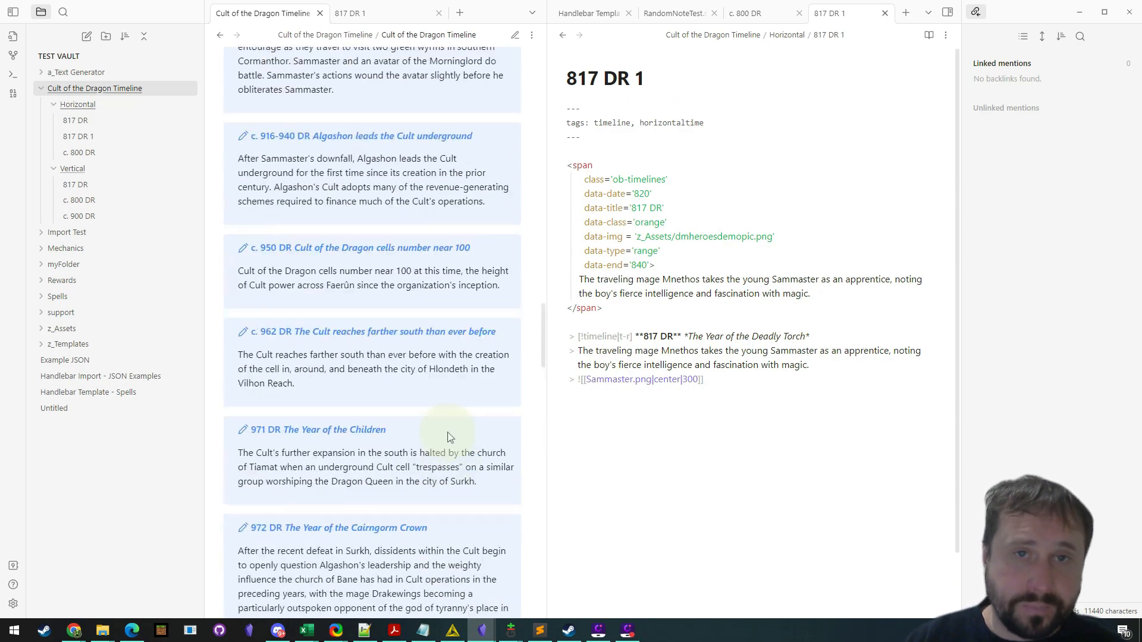
{"action": "scroll", "coordinate": [443, 394], "scroll_direction": "up", "scroll_amount": 2}
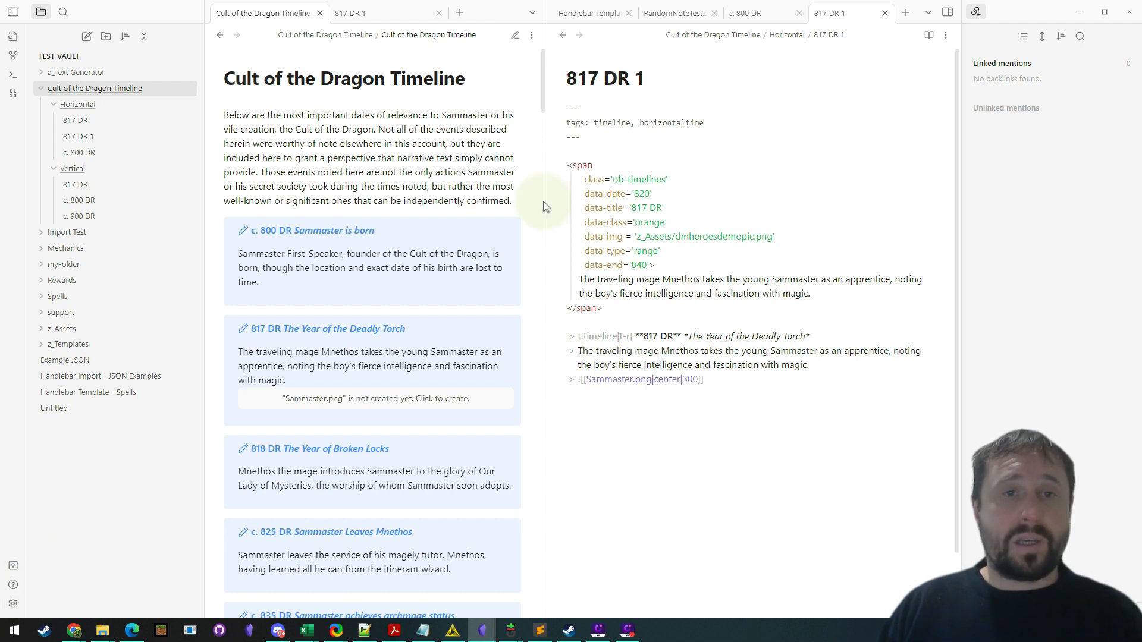
Step: Close all the notes open in the second pane, leaving the Cult of the Dragon Timeline note at full width
{"action": "left_click", "coordinate": [13, 603]}
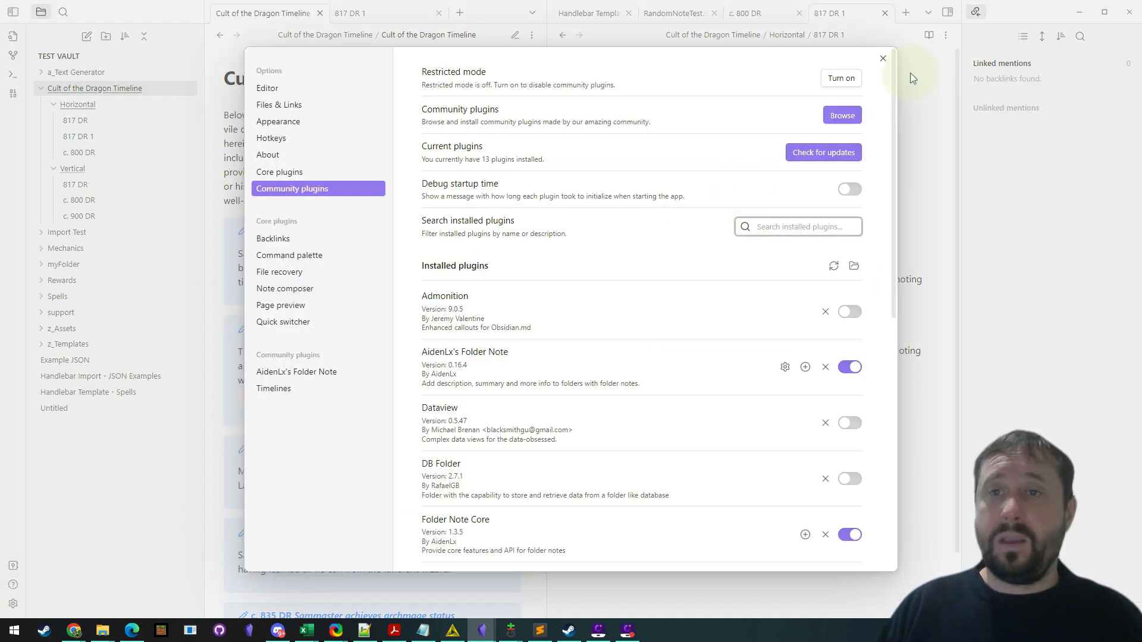
{"action": "left_click", "coordinate": [882, 58]}
{"action": "left_click", "coordinate": [884, 13]}
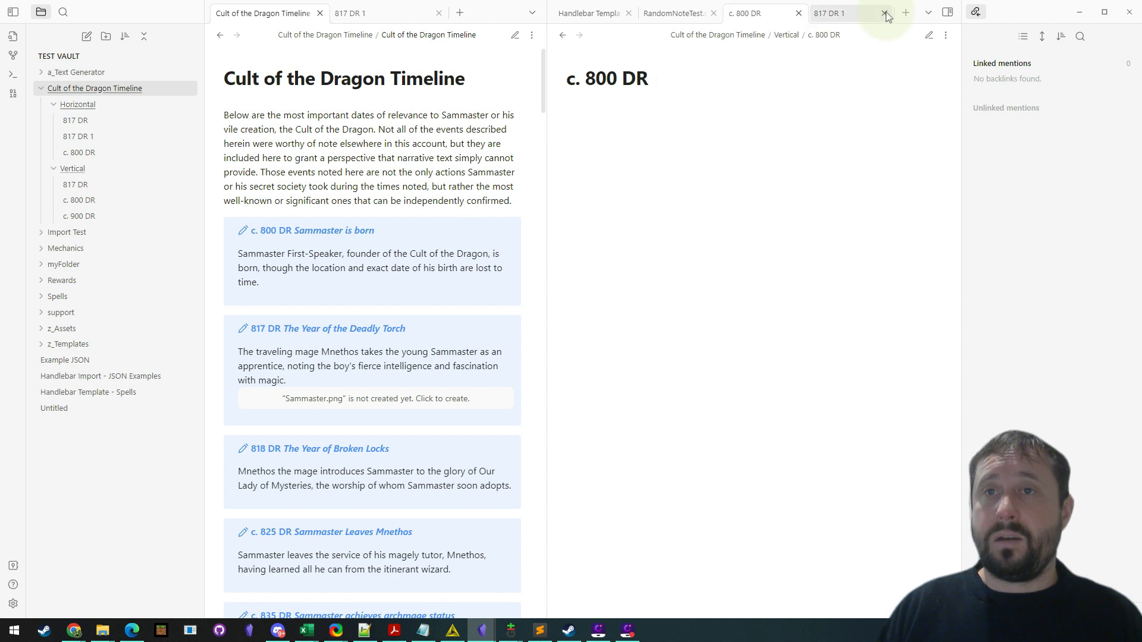
{"action": "right_click", "coordinate": [850, 17]}
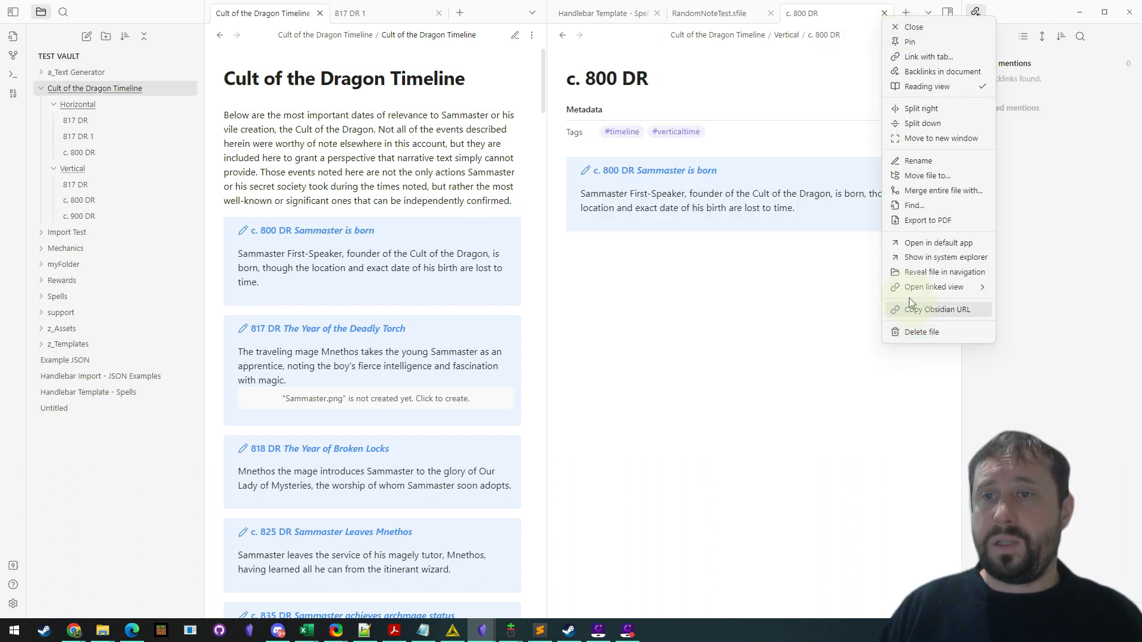
{"action": "left_click", "coordinate": [789, 92]}
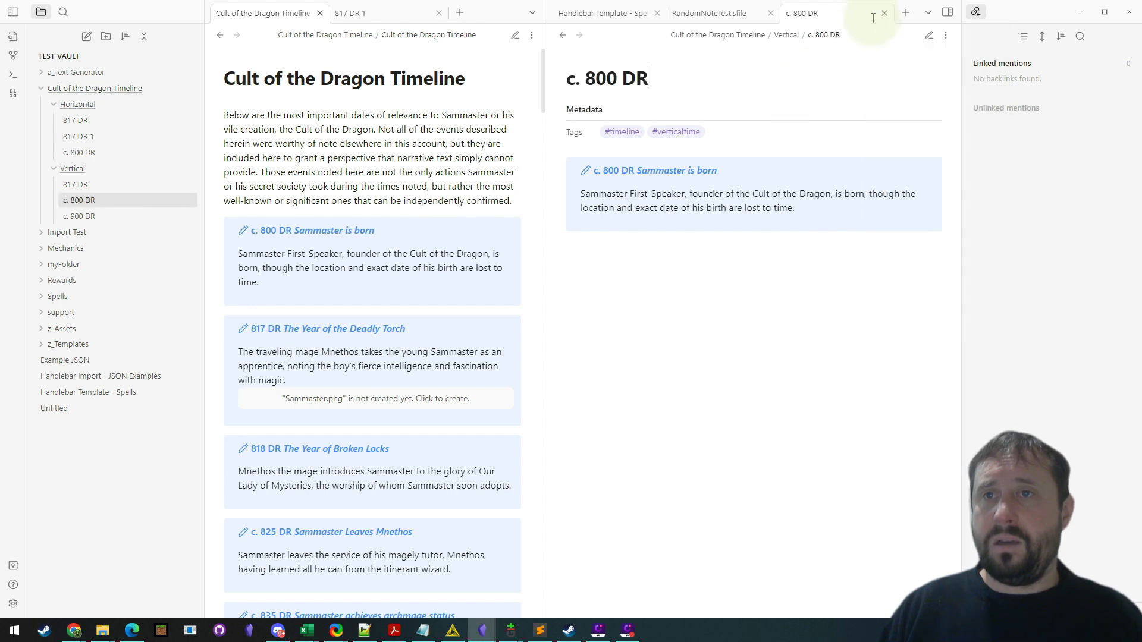
{"action": "left_click", "coordinate": [884, 13]}
{"action": "left_click", "coordinate": [781, 13]}
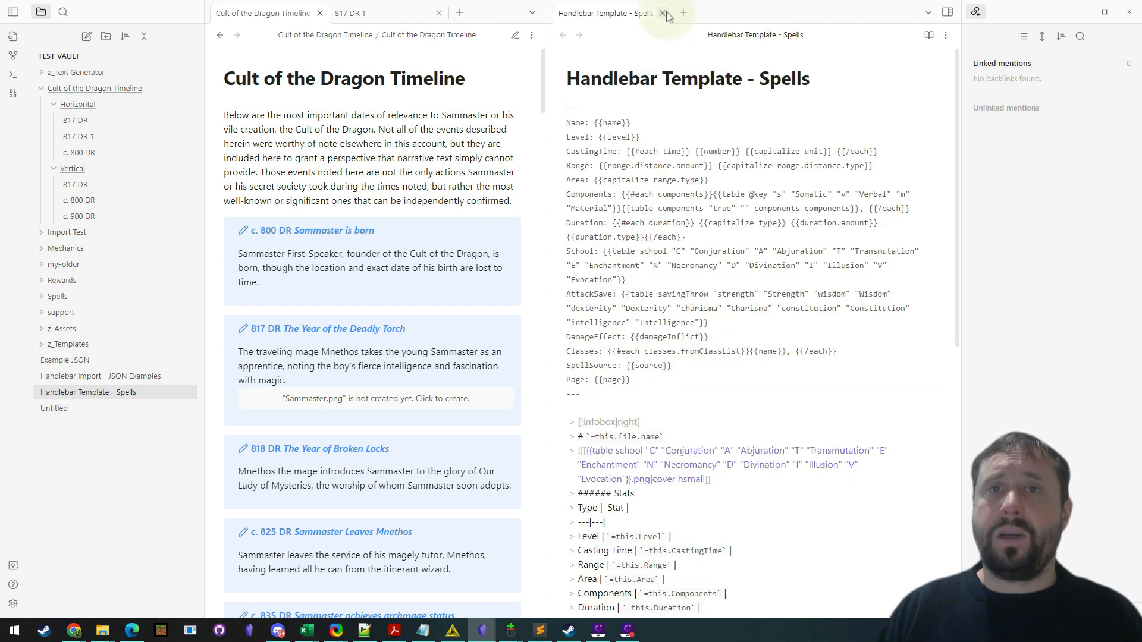
{"action": "left_click", "coordinate": [662, 13]}
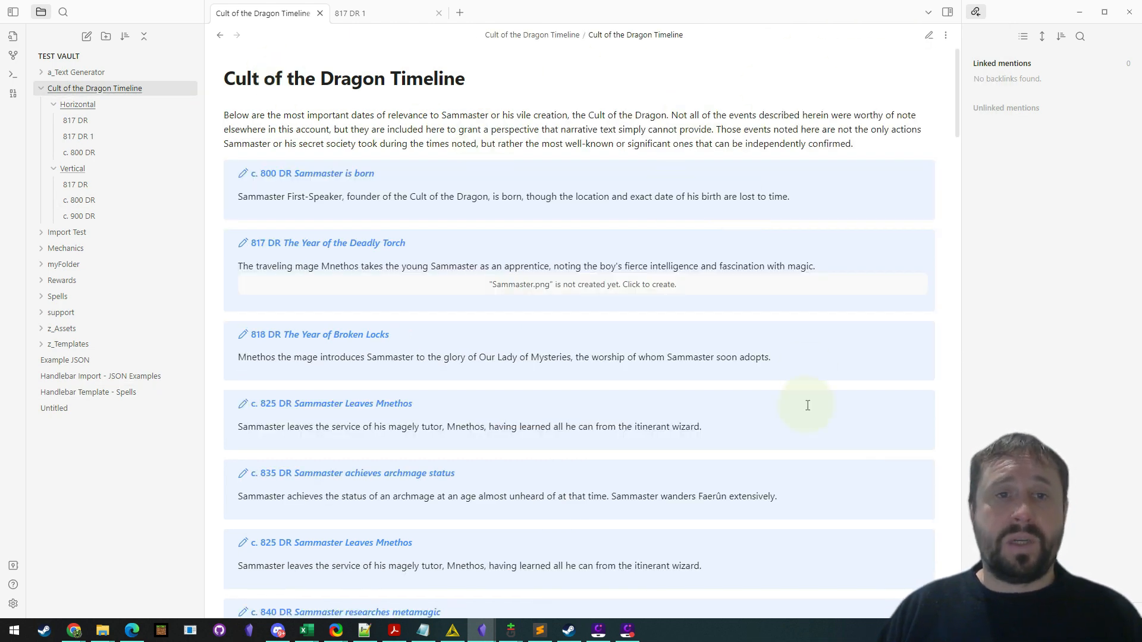
Step: Browse the community themes from the appearance settings, filter them by "ITS" and open the ITS Theme details
{"action": "left_click", "coordinate": [13, 605]}
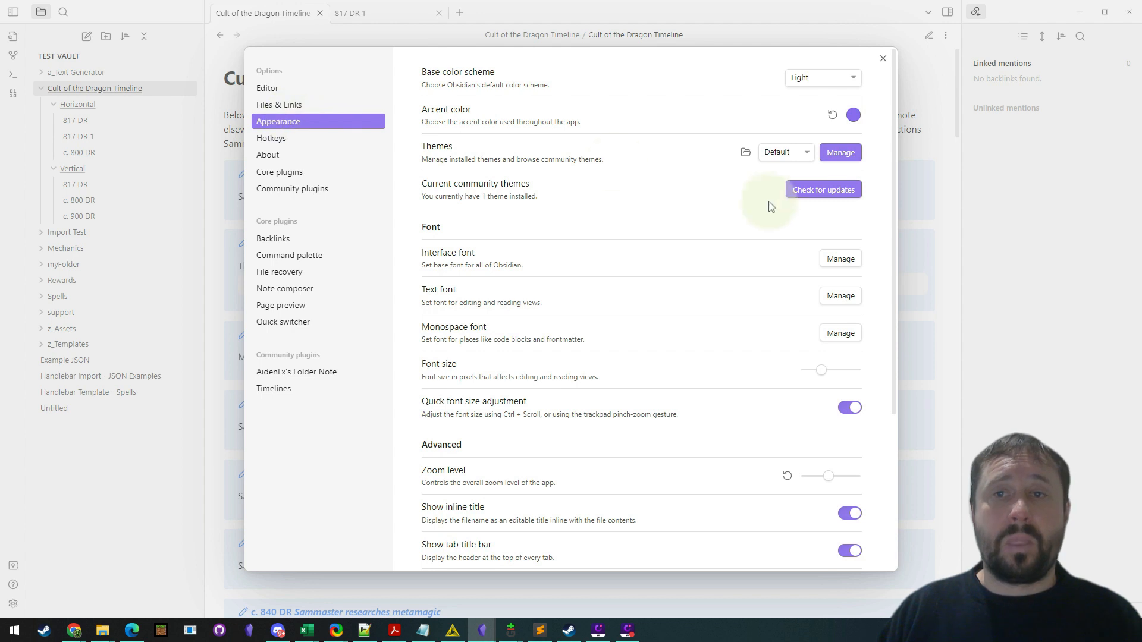
{"action": "left_click", "coordinate": [841, 154]}
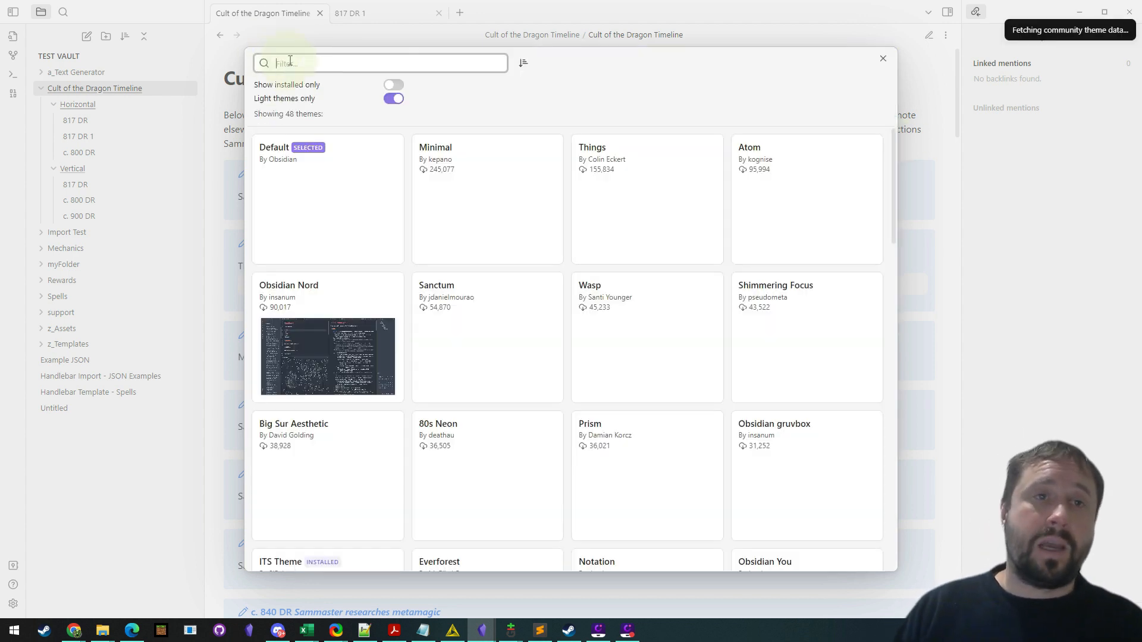
{"action": "type", "text": "i"}
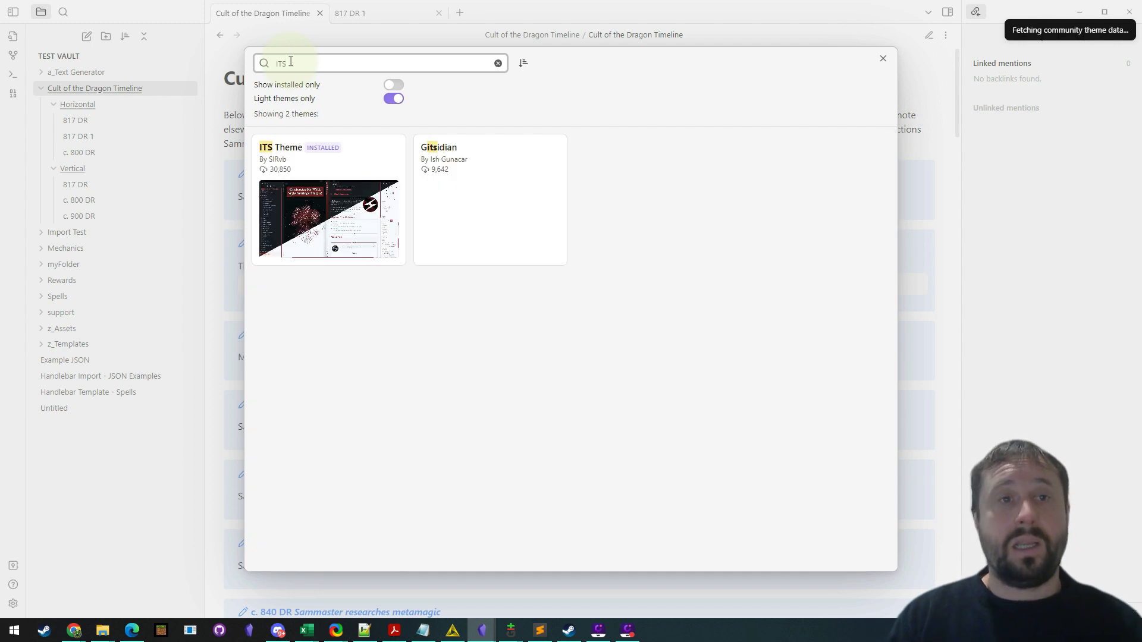
{"action": "left_click", "coordinate": [330, 160]}
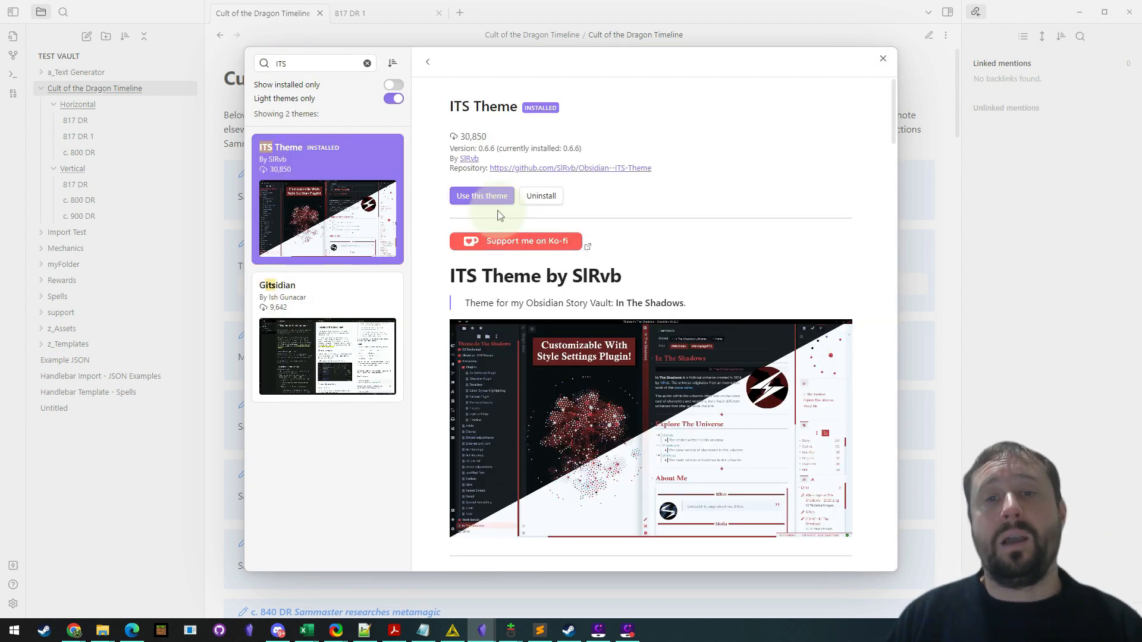
Step: Review the ITS Theme description, apply the theme to the vault and close the settings
{"action": "scroll", "coordinate": [696, 265], "scroll_direction": "down", "scroll_amount": 10}
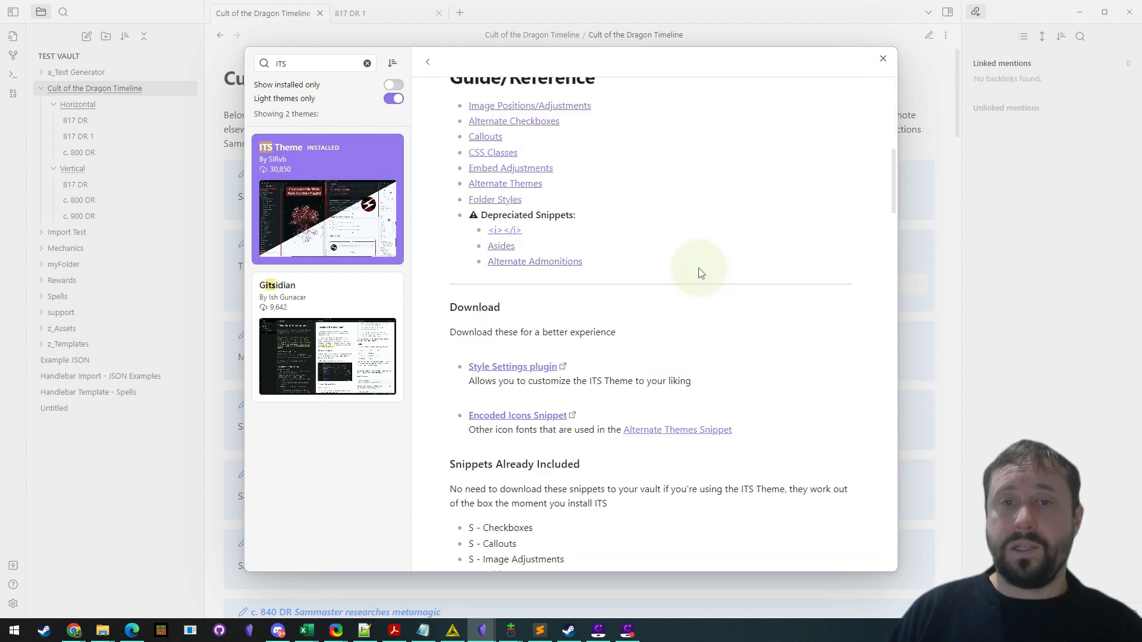
{"action": "scroll", "coordinate": [696, 273], "scroll_direction": "up", "scroll_amount": 10}
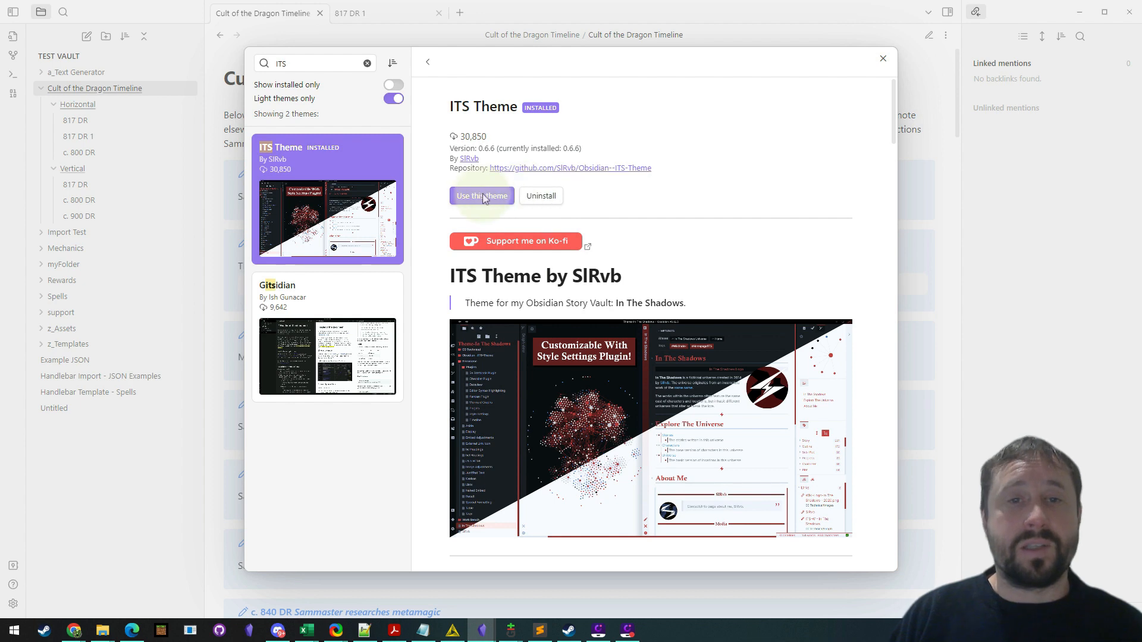
{"action": "left_click", "coordinate": [461, 197]}
{"action": "scroll", "coordinate": [714, 214], "scroll_direction": "down", "scroll_amount": 1}
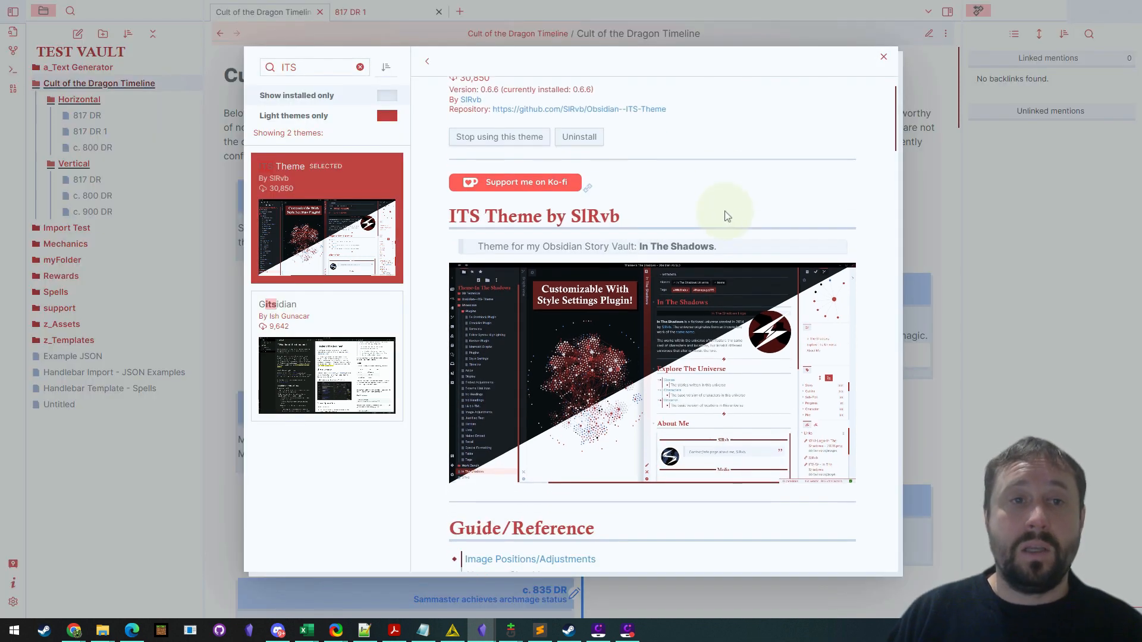
{"action": "left_click", "coordinate": [922, 163]}
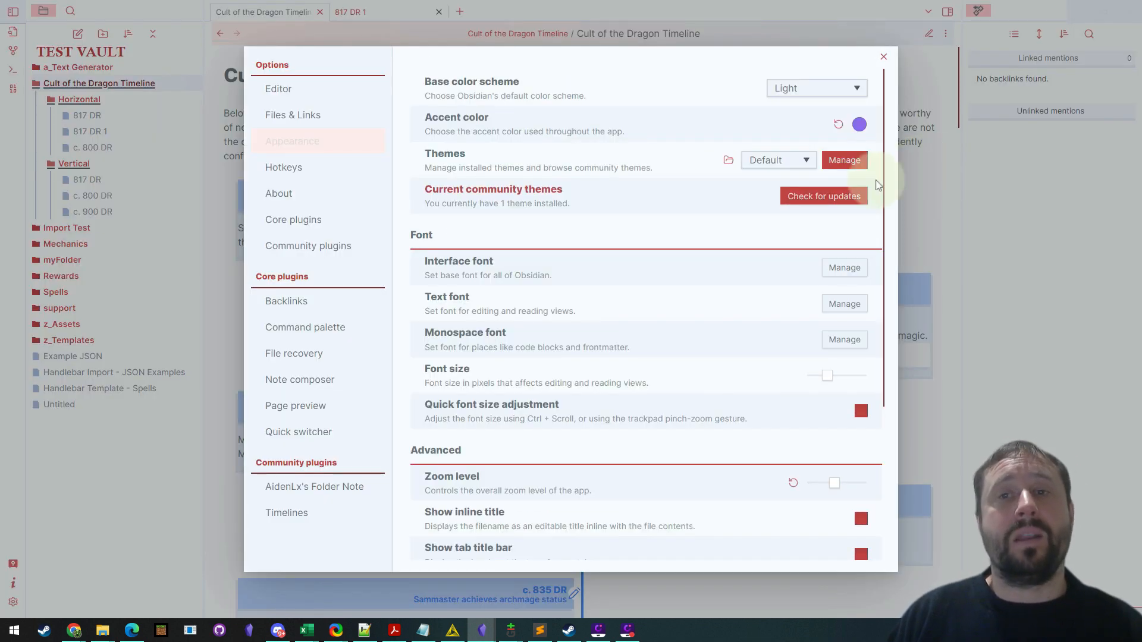
{"action": "left_click", "coordinate": [922, 164]}
Step: Examine how the timeline callouts in the Cult of the Dragon Timeline note render with the ITS Theme
{"action": "scroll", "coordinate": [854, 209], "scroll_direction": "down", "scroll_amount": 2}
{"action": "scroll", "coordinate": [801, 269], "scroll_direction": "up", "scroll_amount": 2}
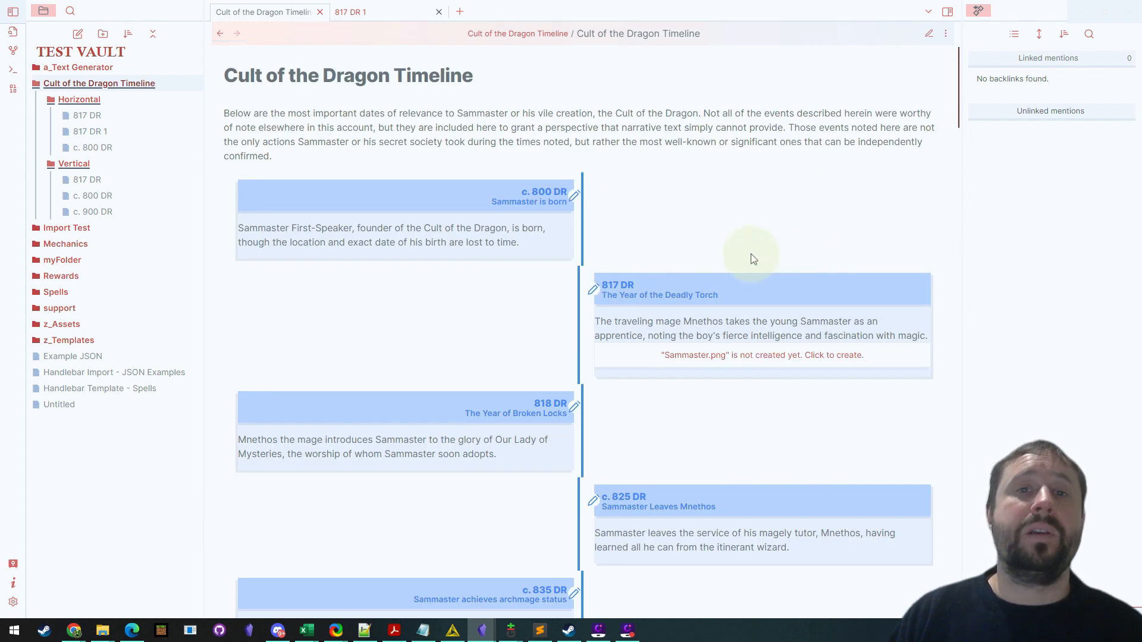
{"action": "scroll", "coordinate": [737, 138], "scroll_direction": "down", "scroll_amount": 1}
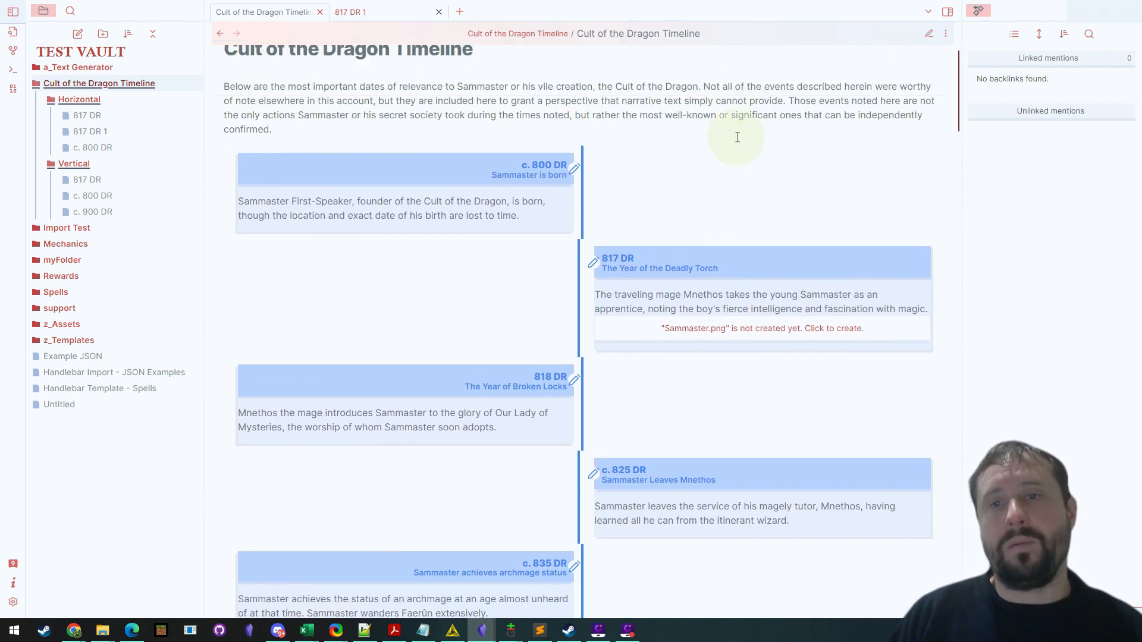
{"action": "scroll", "coordinate": [702, 191], "scroll_direction": "up", "scroll_amount": 1}
{"action": "scroll", "coordinate": [624, 327], "scroll_direction": "down", "scroll_amount": 9}
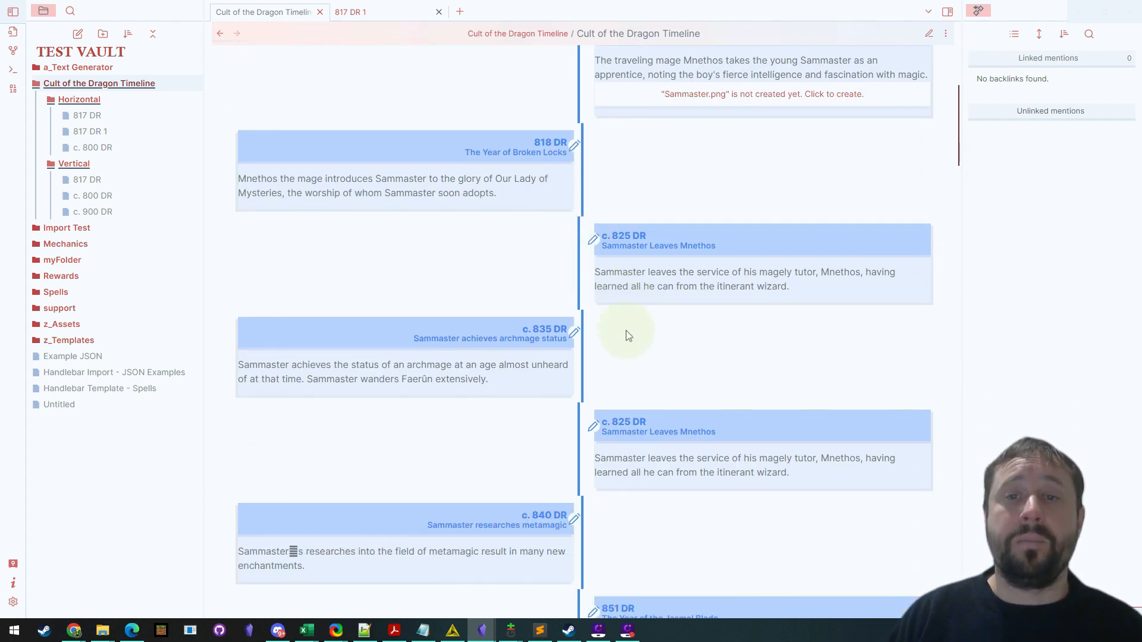
{"action": "scroll", "coordinate": [702, 268], "scroll_direction": "up", "scroll_amount": 9}
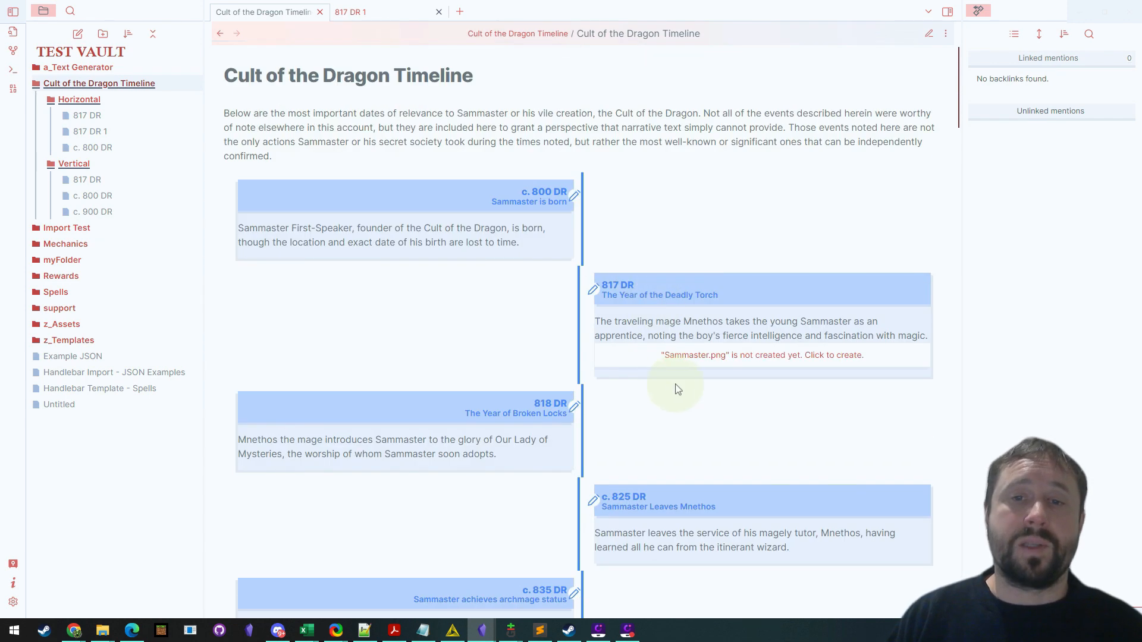
Step: Replace the embedded image in the 817 DR callout with Abjuration.png and check the timeline in reading view
{"action": "left_click", "coordinate": [929, 34]}
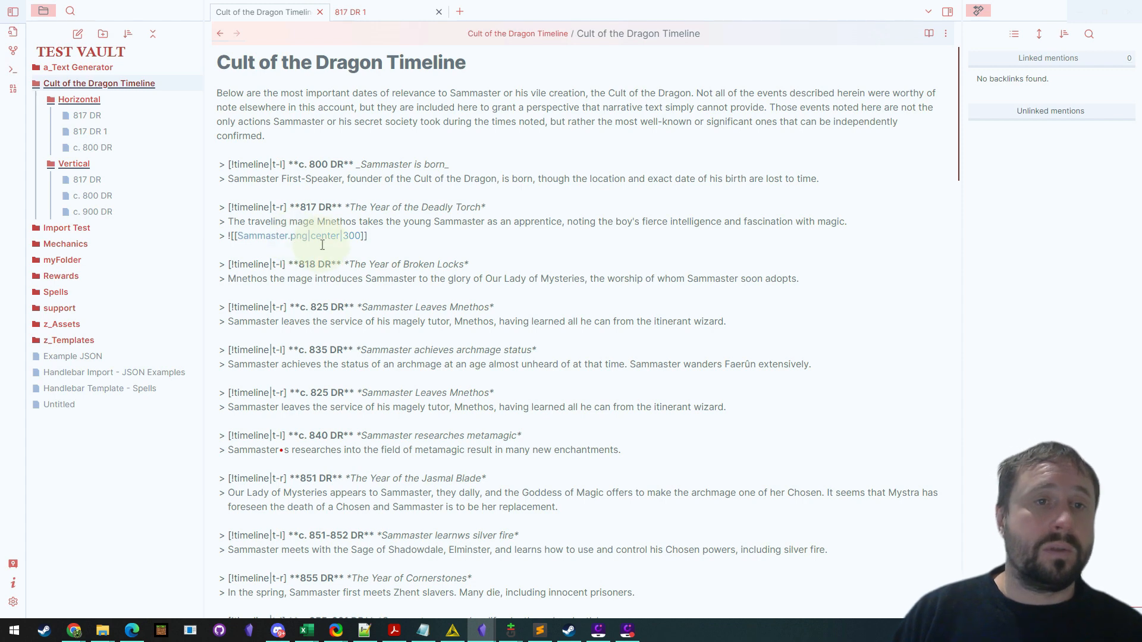
{"action": "type", "text": "Abjuration"}
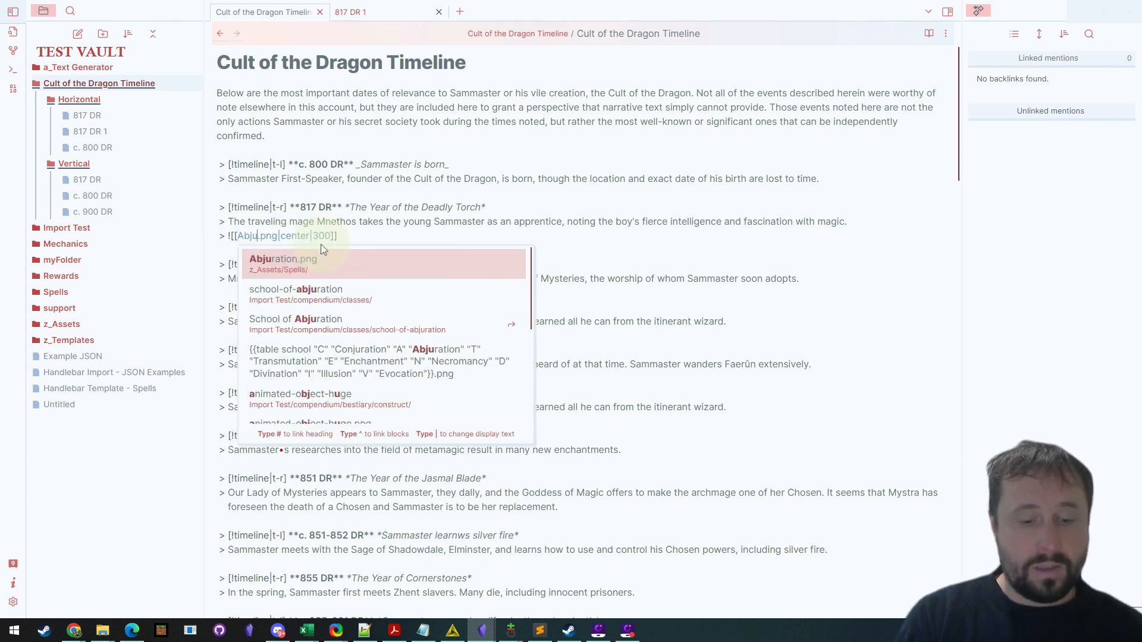
{"action": "left_click", "coordinate": [503, 192]}
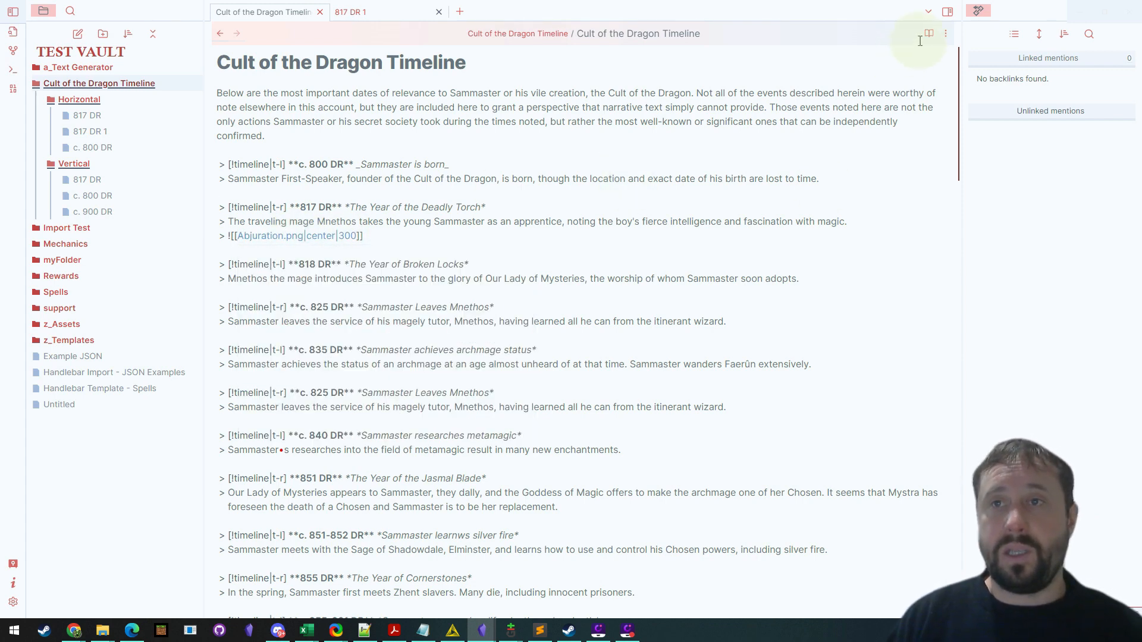
{"action": "left_click", "coordinate": [929, 33]}
{"action": "scroll", "coordinate": [494, 339], "scroll_direction": "down", "scroll_amount": 1}
{"action": "scroll", "coordinate": [615, 367], "scroll_direction": "down", "scroll_amount": 3}
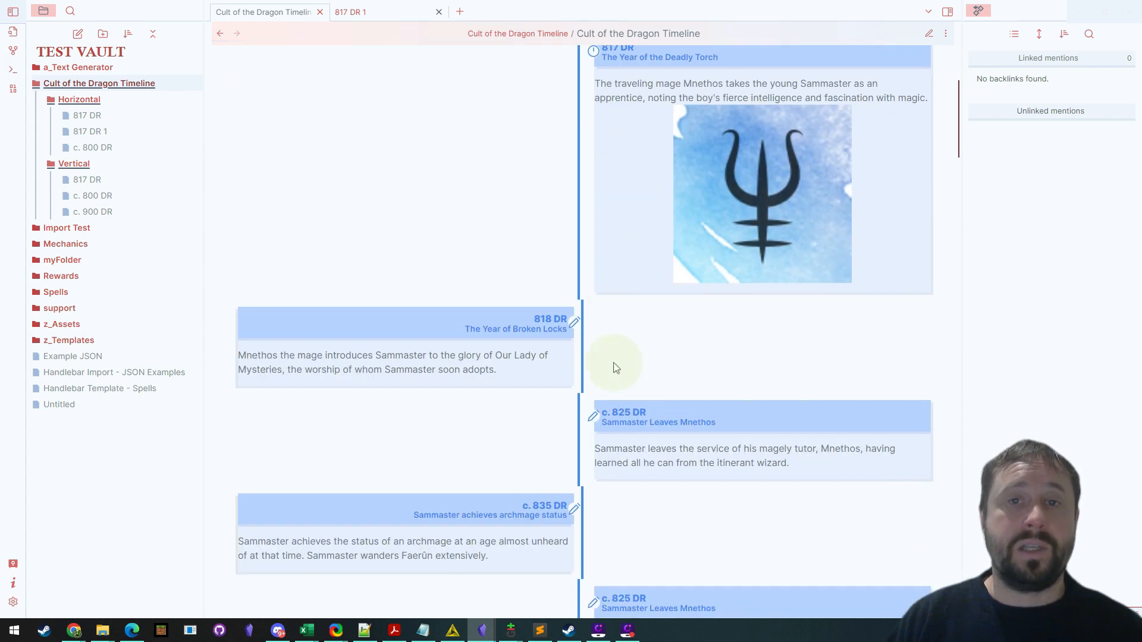
{"action": "scroll", "coordinate": [616, 368], "scroll_direction": "down", "scroll_amount": 12}
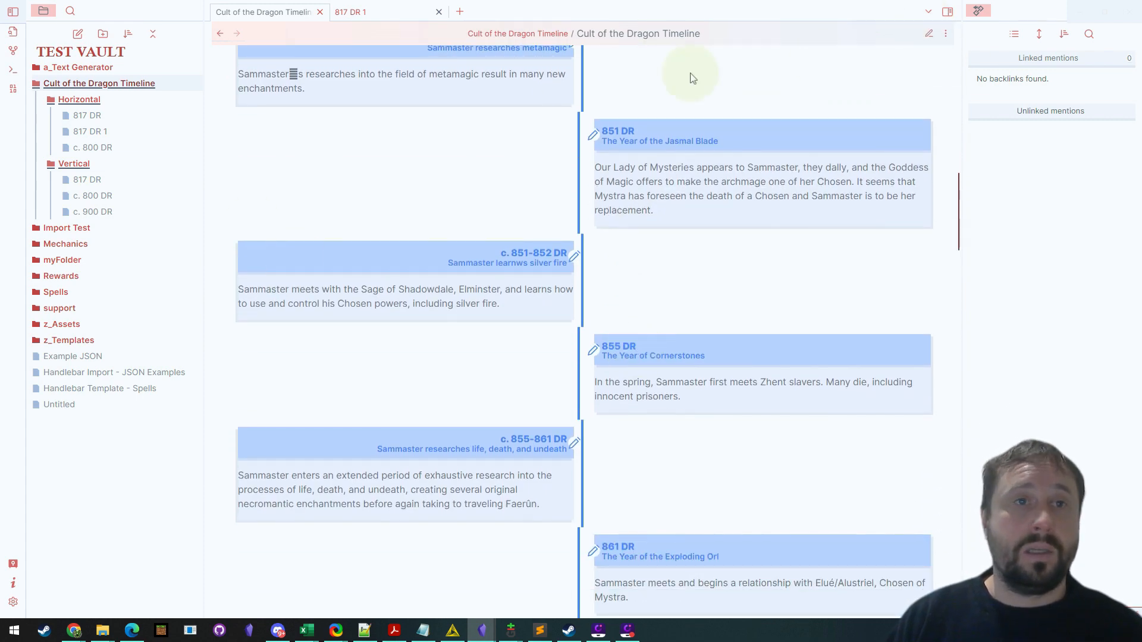
Step: Examine the timeline callout syntax and image embeds in the note's source, and return to reading view
{"action": "left_click", "coordinate": [922, 35]}
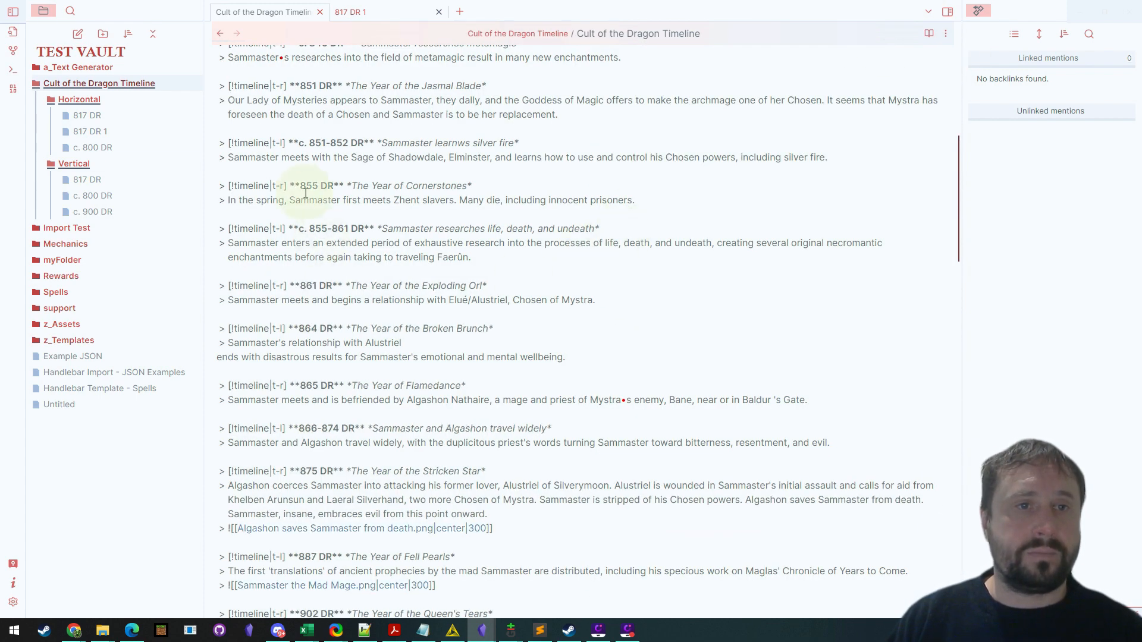
{"action": "scroll", "coordinate": [365, 173], "scroll_direction": "down", "scroll_amount": 4}
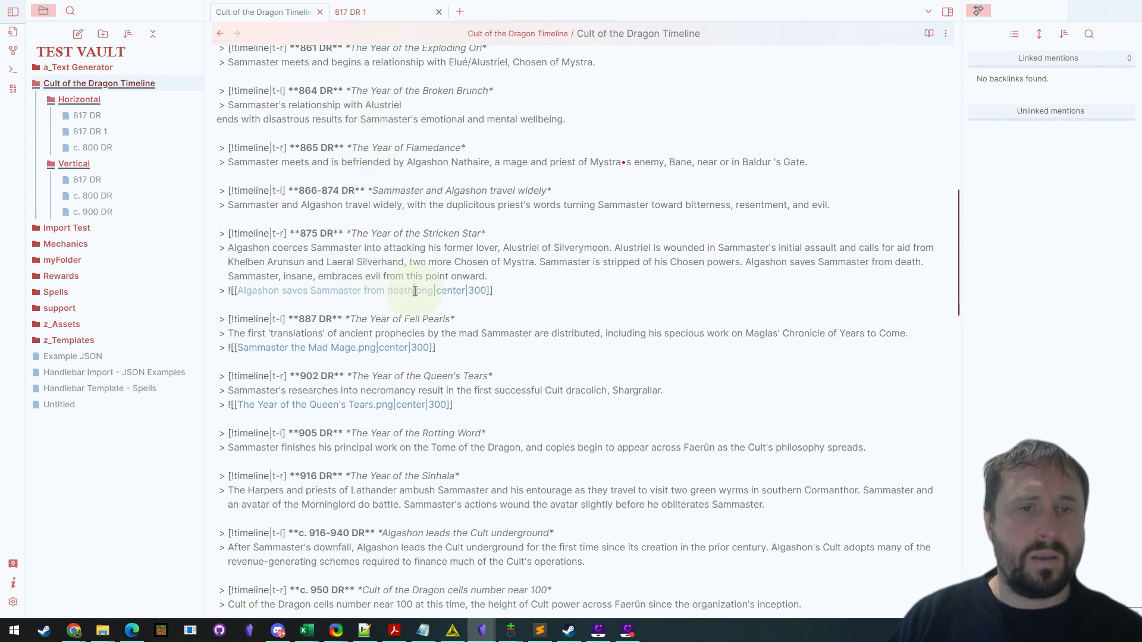
{"action": "scroll", "coordinate": [717, 208], "scroll_direction": "down", "scroll_amount": 5}
{"action": "scroll", "coordinate": [738, 217], "scroll_direction": "up", "scroll_amount": 16}
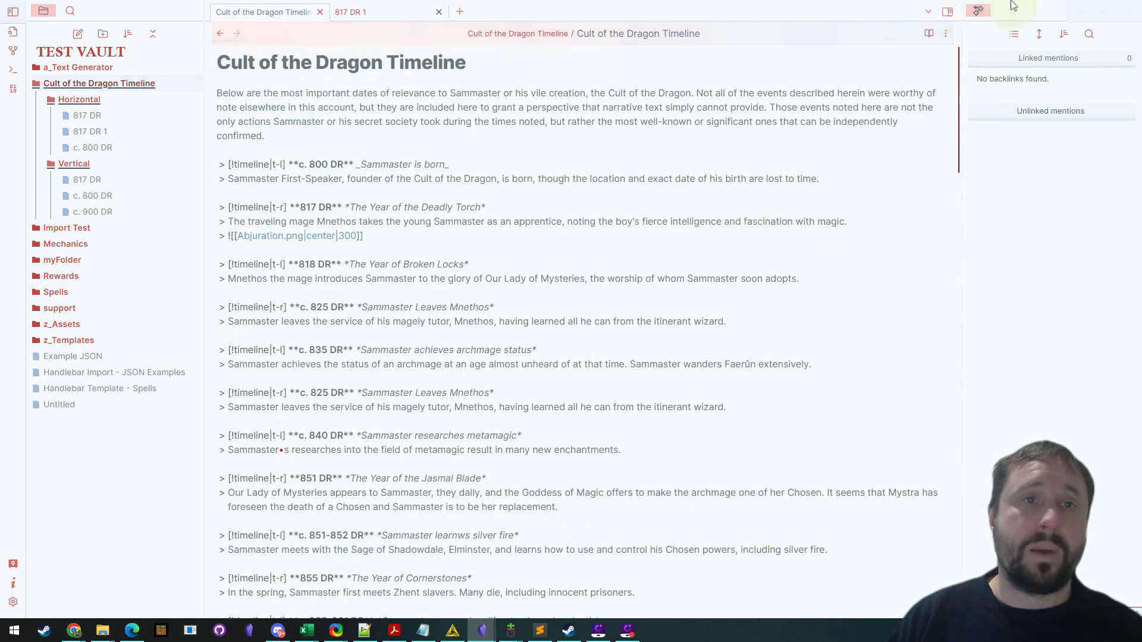
{"action": "left_click", "coordinate": [928, 33]}
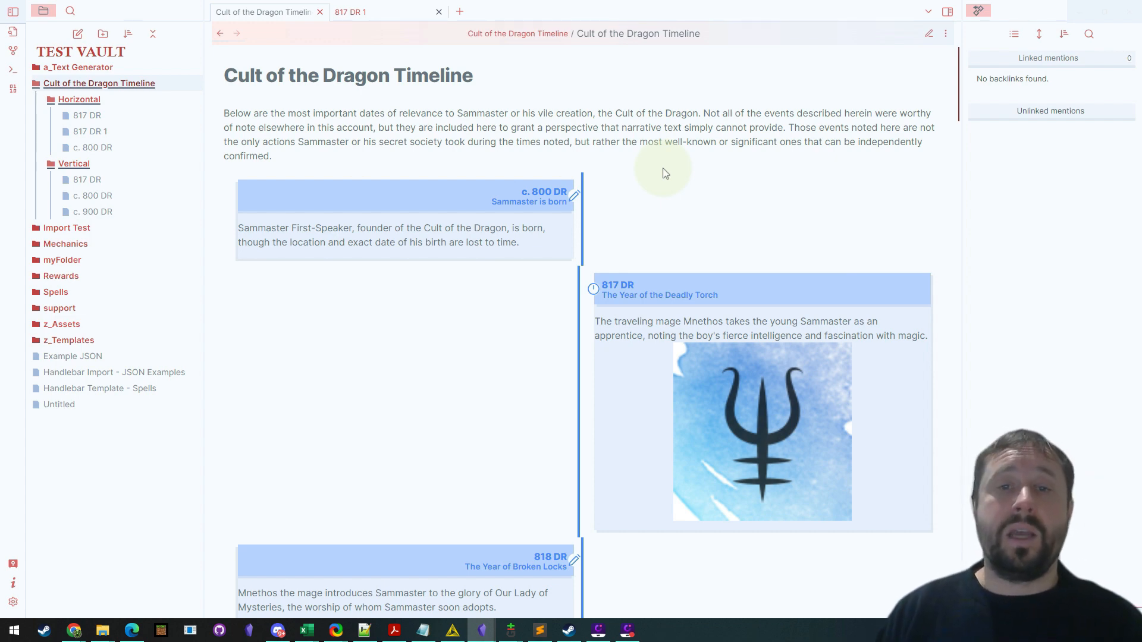
{"action": "scroll", "coordinate": [665, 173], "scroll_direction": "down", "scroll_amount": 3}
{"action": "scroll", "coordinate": [711, 205], "scroll_direction": "up", "scroll_amount": 3}
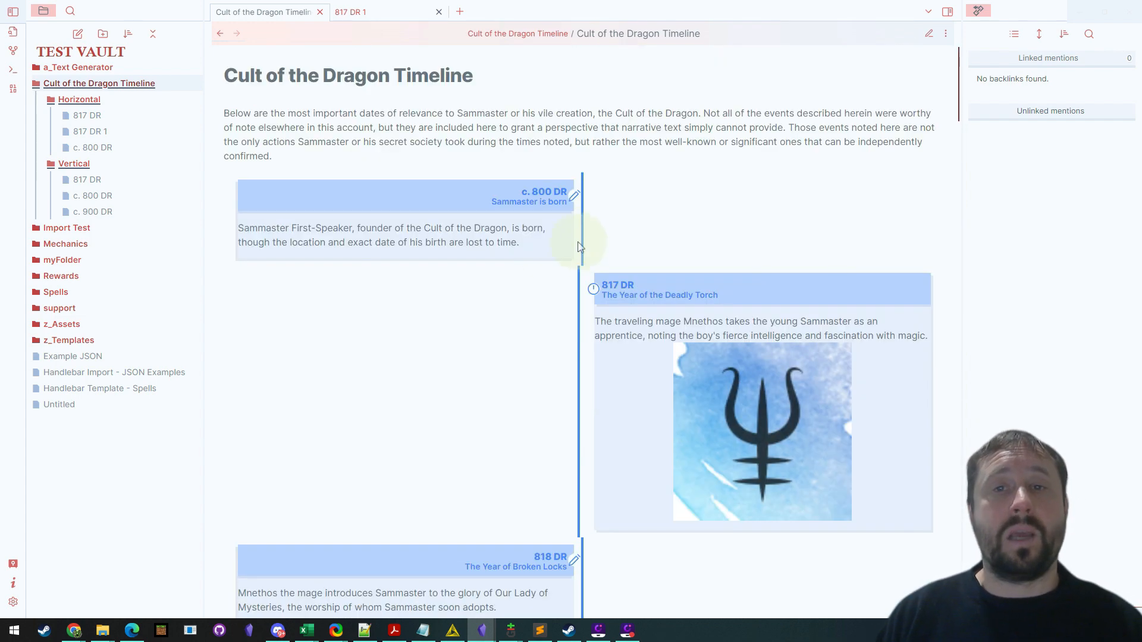
{"action": "left_click", "coordinate": [13, 602]}
{"action": "left_click", "coordinate": [986, 176]}
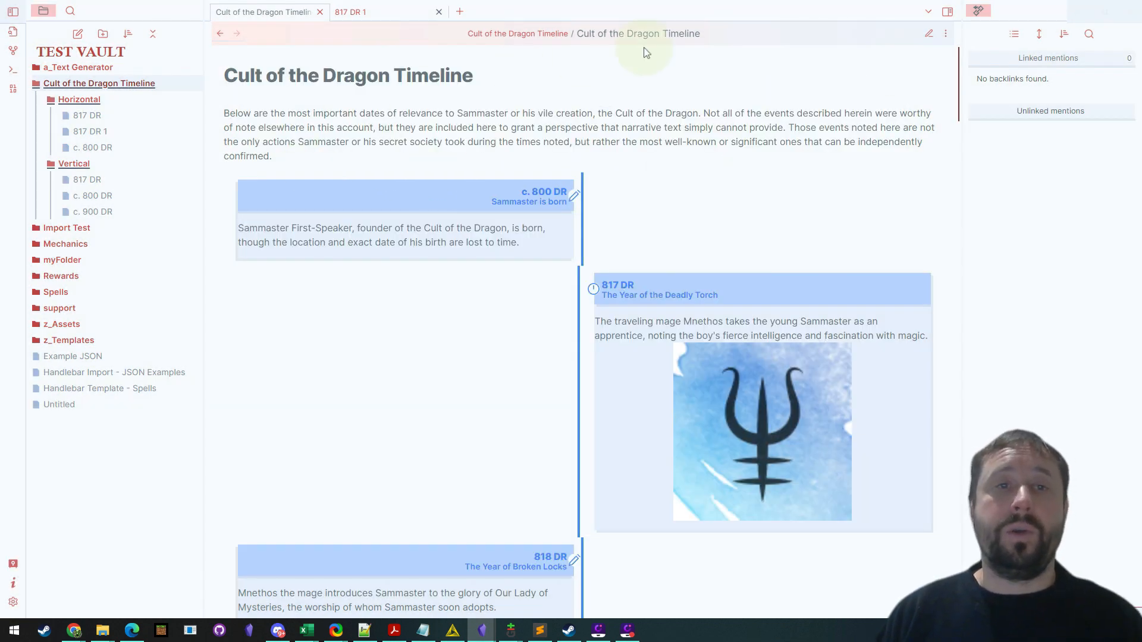
{"action": "left_click", "coordinate": [13, 602]}
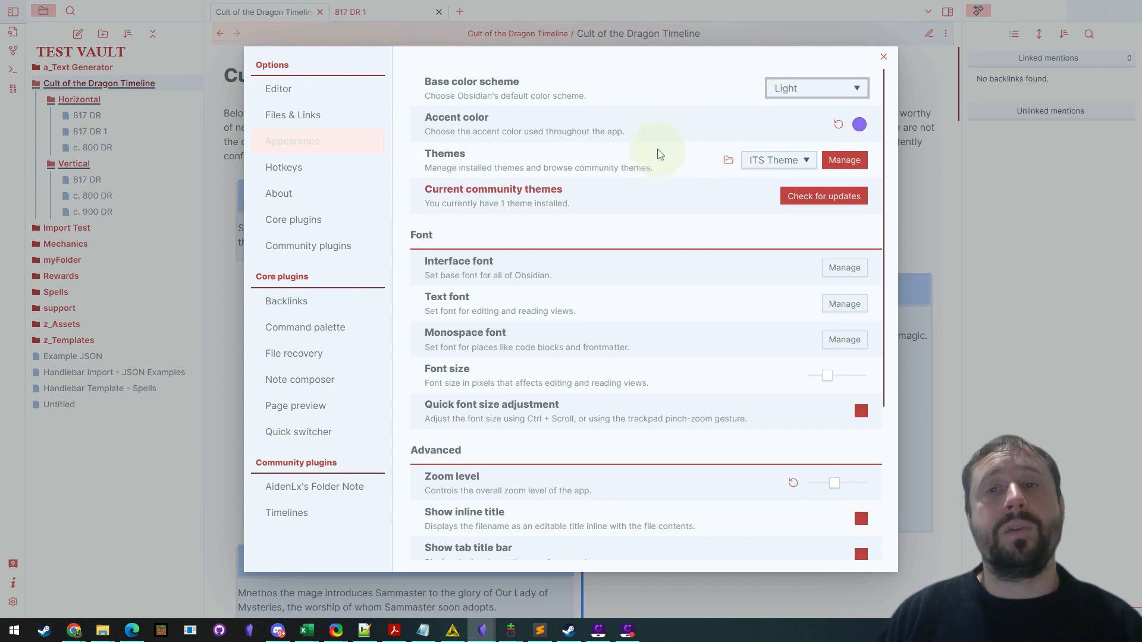
{"action": "left_click", "coordinate": [921, 113]}
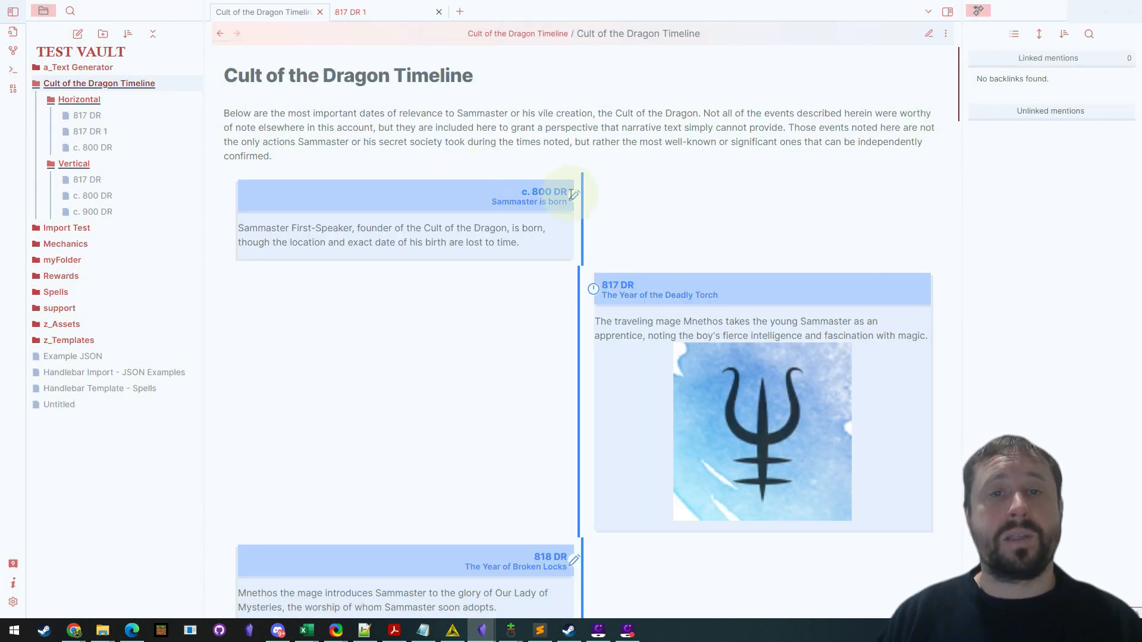
Step: Filter the theme browser to installed themes, open the ITS Theme's details and go to its GitHub repository
{"action": "left_click", "coordinate": [13, 602]}
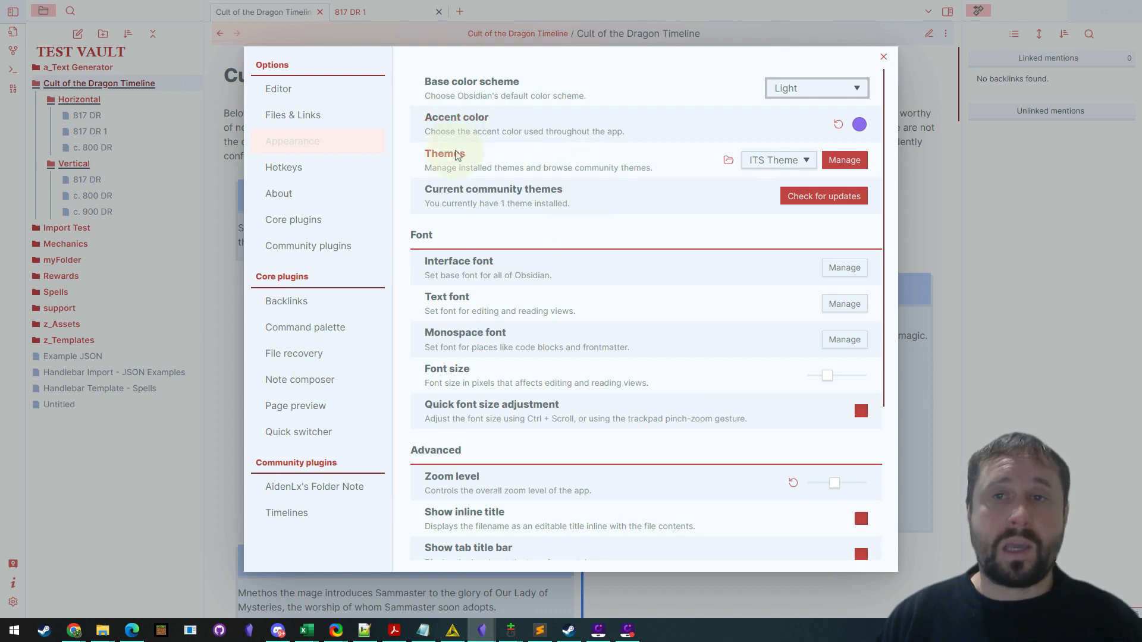
{"action": "left_click", "coordinate": [844, 159]}
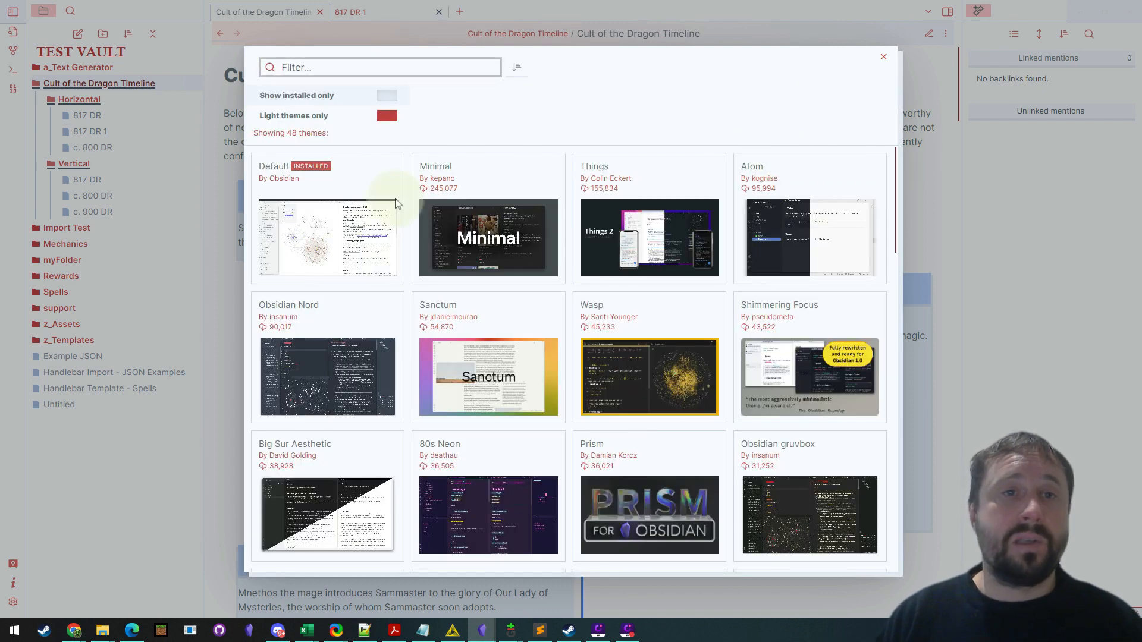
{"action": "left_click", "coordinate": [386, 99]}
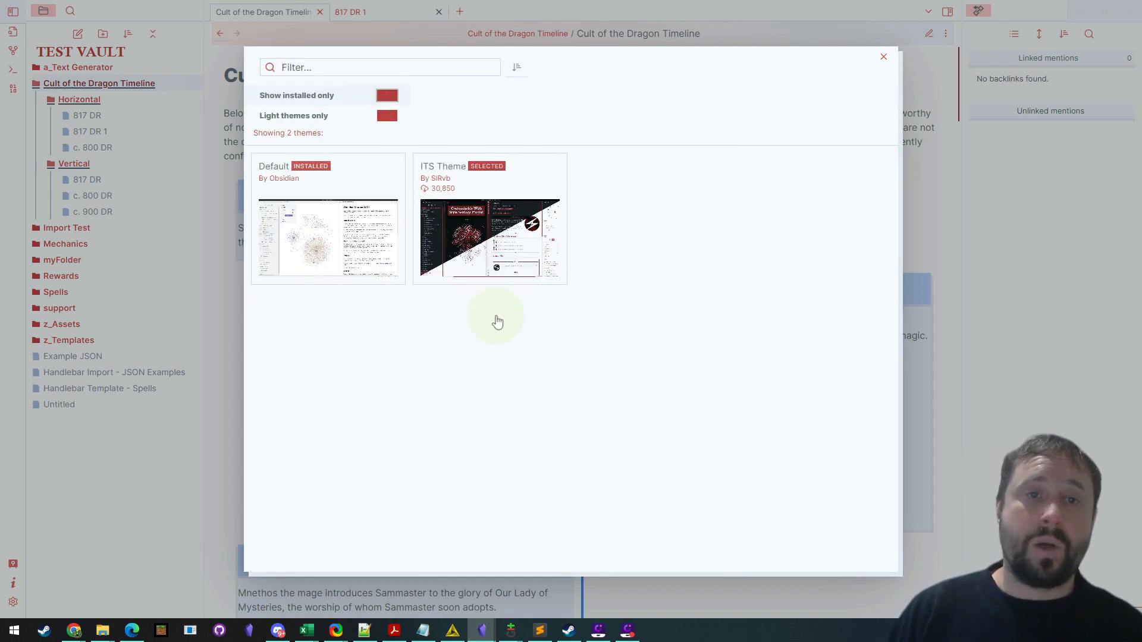
{"action": "left_click", "coordinate": [533, 187]}
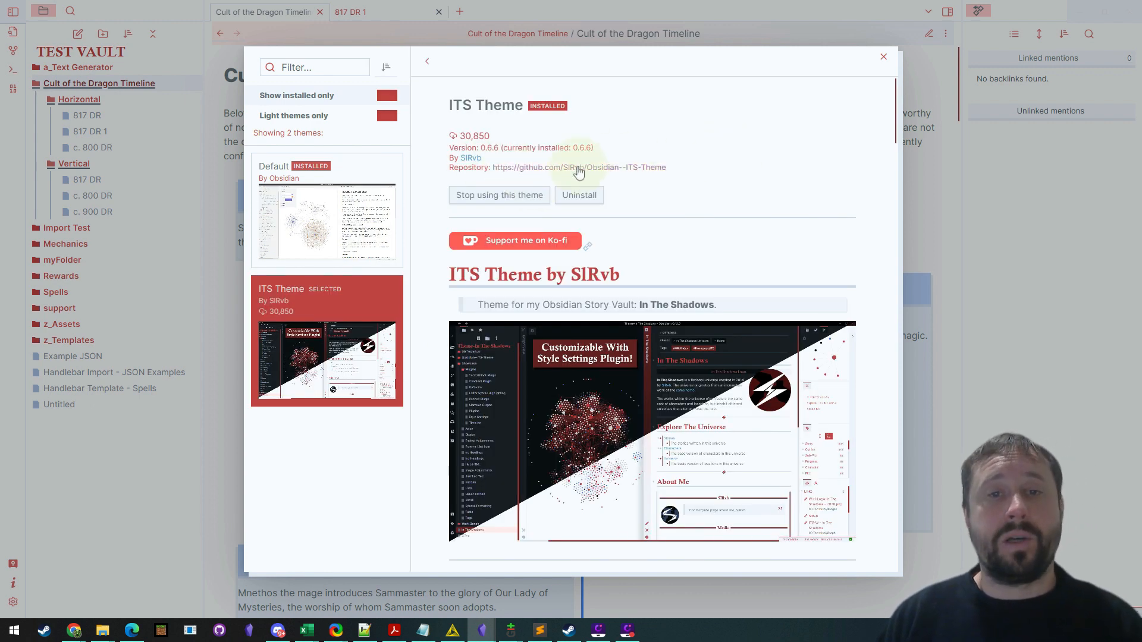
{"action": "left_click", "coordinate": [654, 169]}
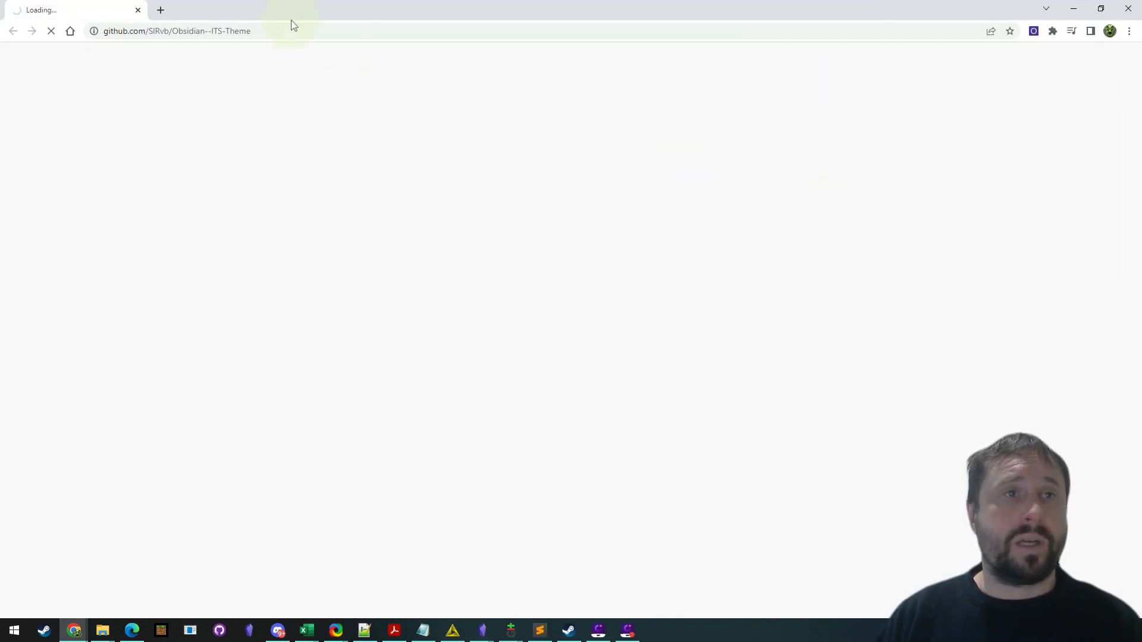
{"action": "left_click", "coordinate": [284, 30]}
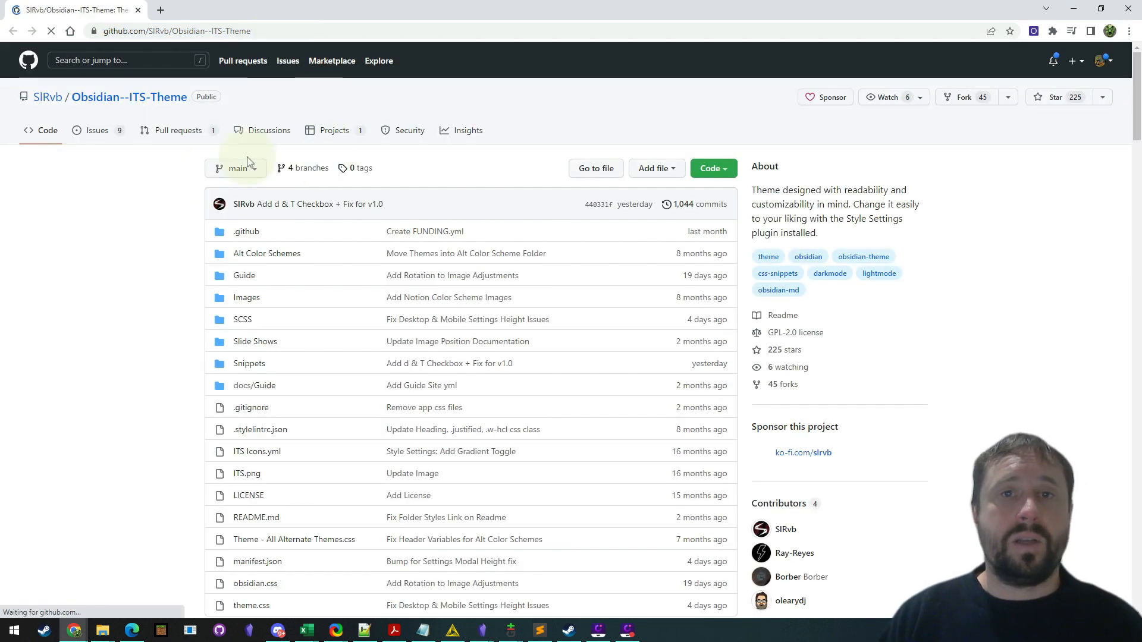
Step: Open the Callouts guide listed under Guide/Reference in the repository's README
{"action": "scroll", "coordinate": [161, 241], "scroll_direction": "down", "scroll_amount": 2}
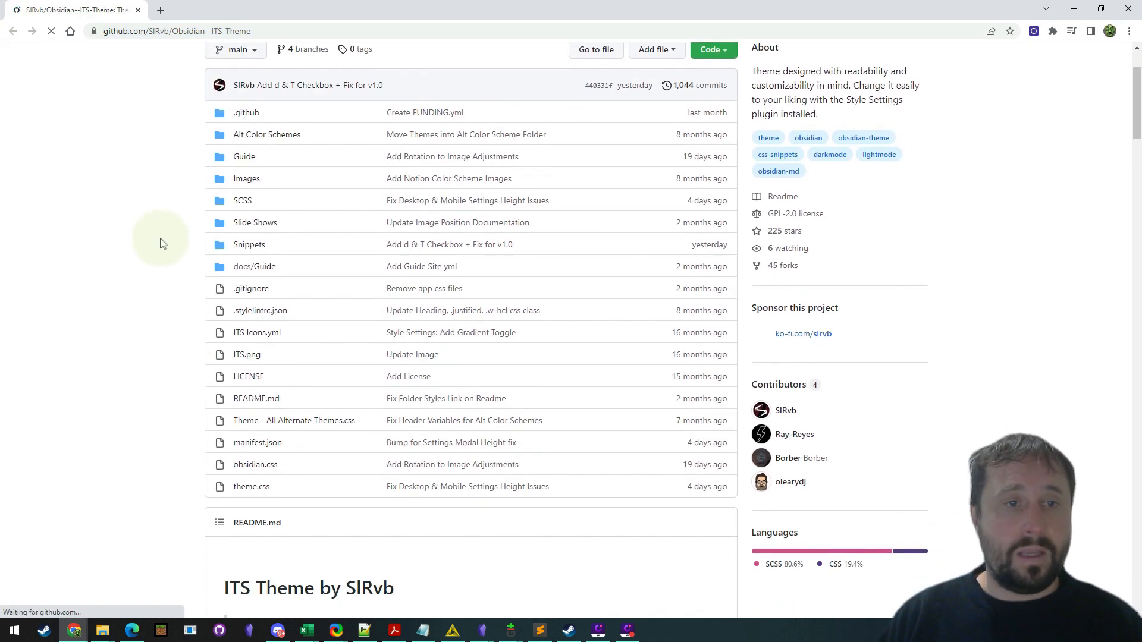
{"action": "scroll", "coordinate": [179, 364], "scroll_direction": "up", "scroll_amount": 1}
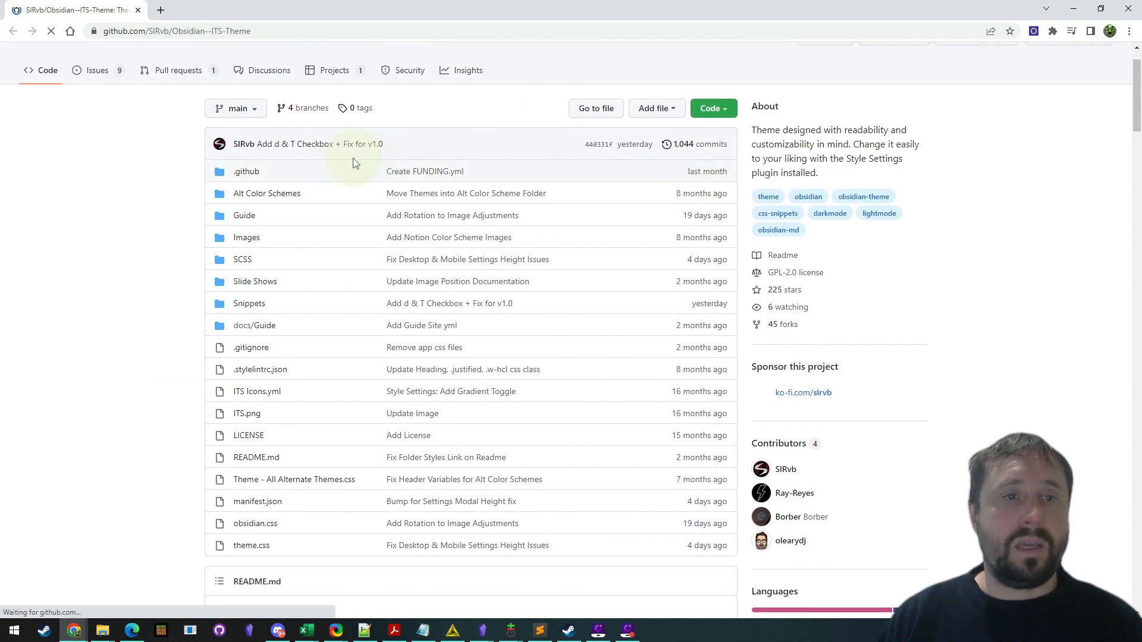
{"action": "scroll", "coordinate": [357, 169], "scroll_direction": "down", "scroll_amount": 8}
{"action": "scroll", "coordinate": [260, 181], "scroll_direction": "down", "scroll_amount": 10}
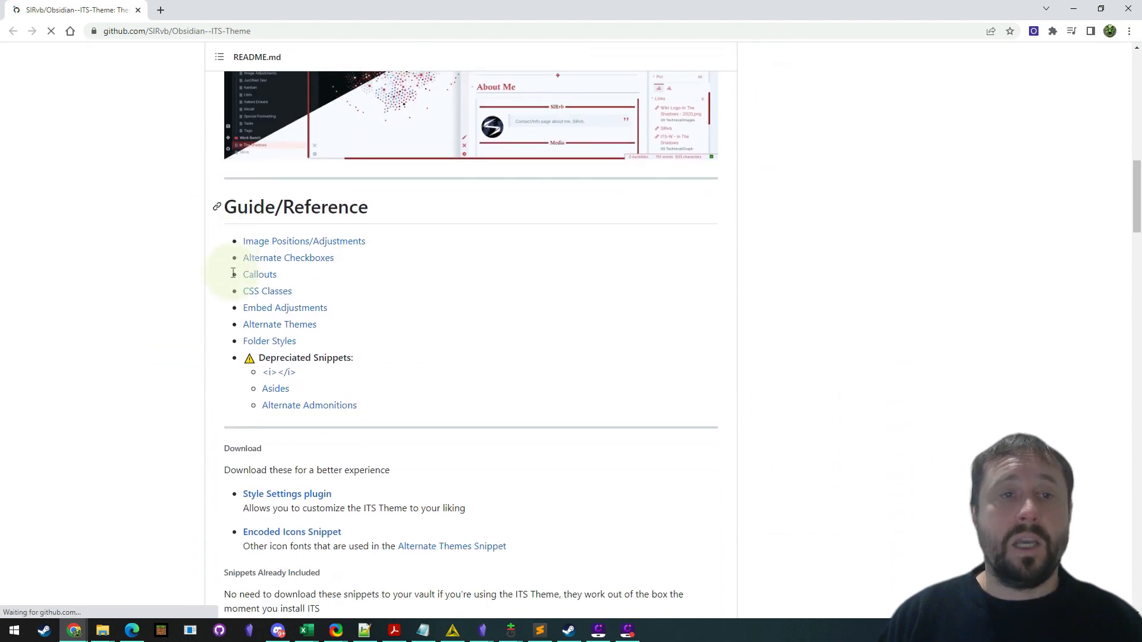
{"action": "scroll", "coordinate": [357, 297], "scroll_direction": "up", "scroll_amount": 4}
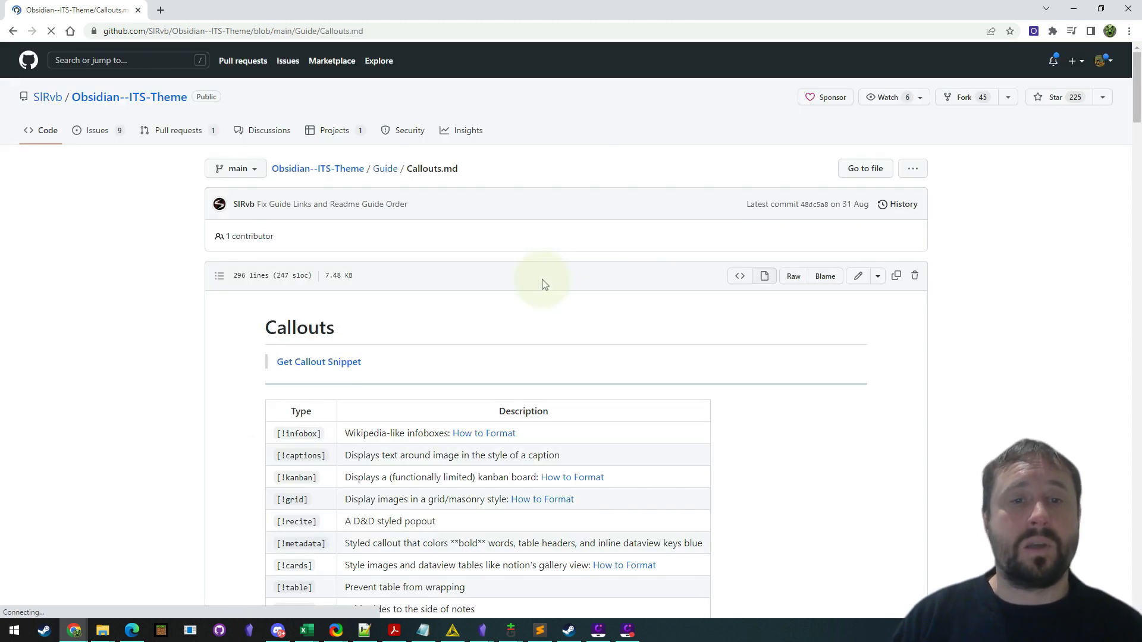
Step: Examine the Timeline section of the Callouts guide, covering the t-l, t-r and t-1 to t-10 adjustments and the example callout code
{"action": "scroll", "coordinate": [655, 229], "scroll_direction": "down", "scroll_amount": 20}
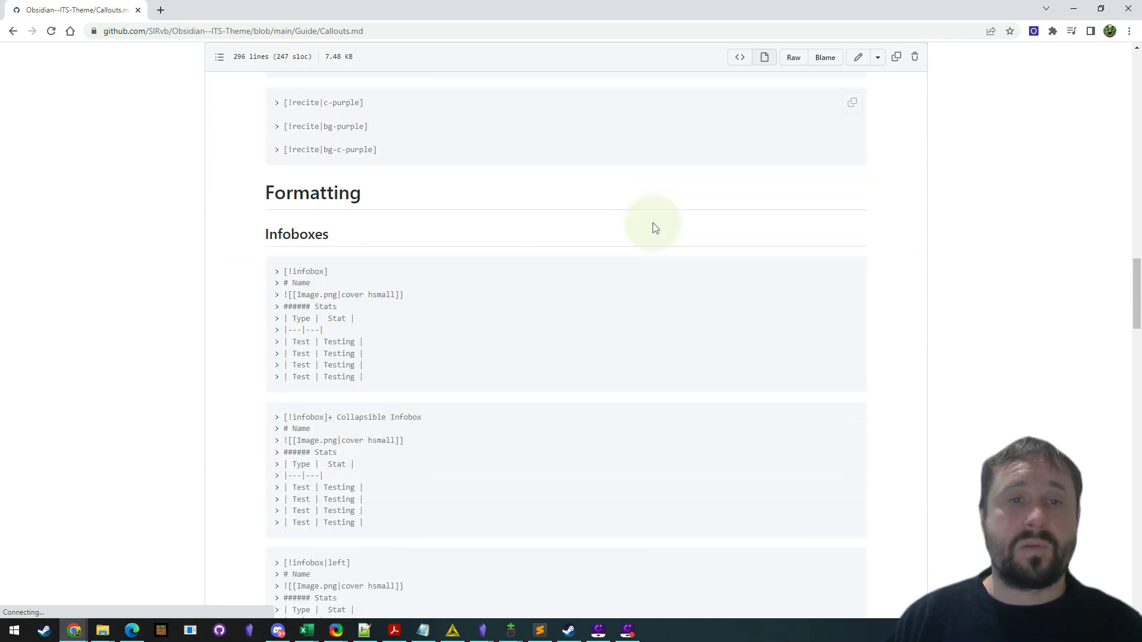
{"action": "scroll", "coordinate": [654, 229], "scroll_direction": "down", "scroll_amount": 20}
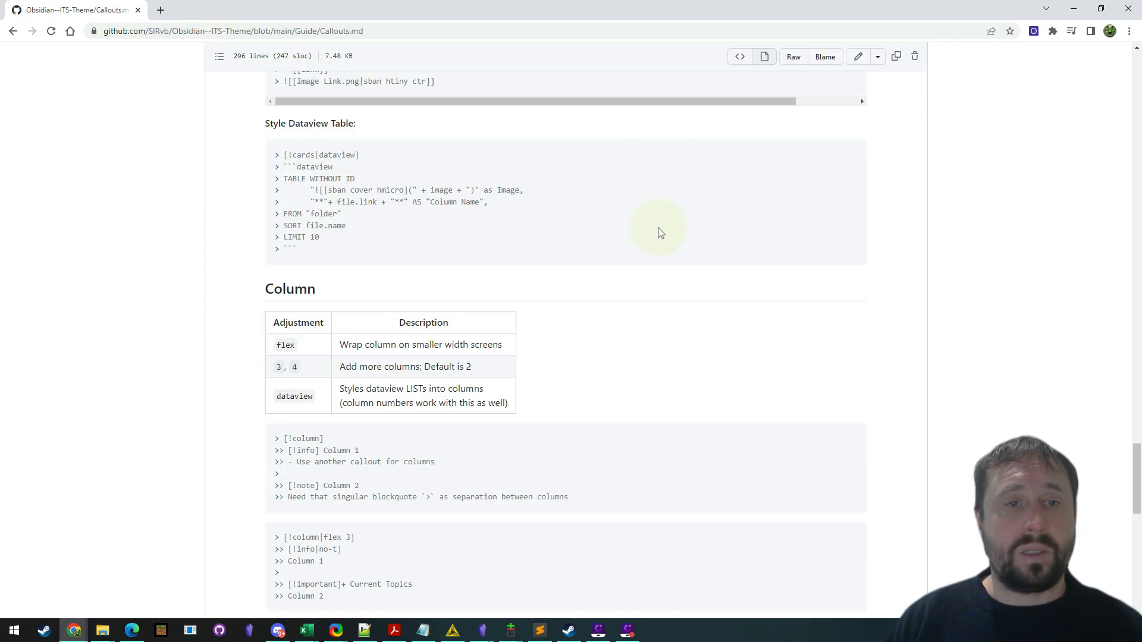
{"action": "scroll", "coordinate": [658, 234], "scroll_direction": "down", "scroll_amount": 8}
{"action": "scroll", "coordinate": [324, 158], "scroll_direction": "up", "scroll_amount": 2}
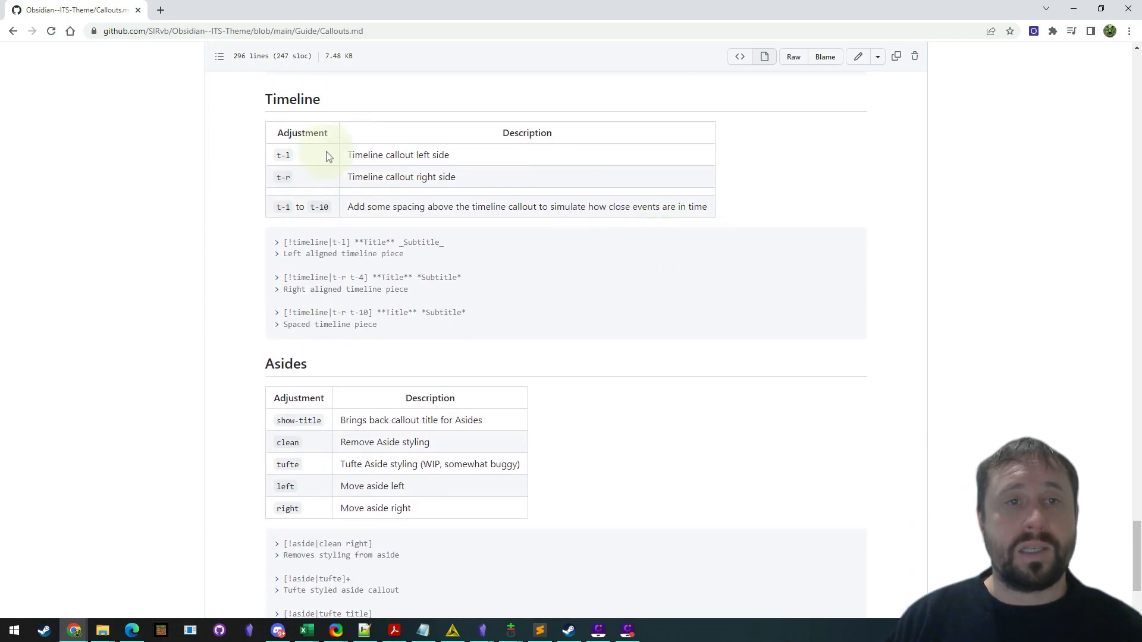
{"action": "left_click_drag", "start_coordinate": [271, 158], "coordinate": [276, 301]}
{"action": "left_click", "coordinate": [378, 387]}
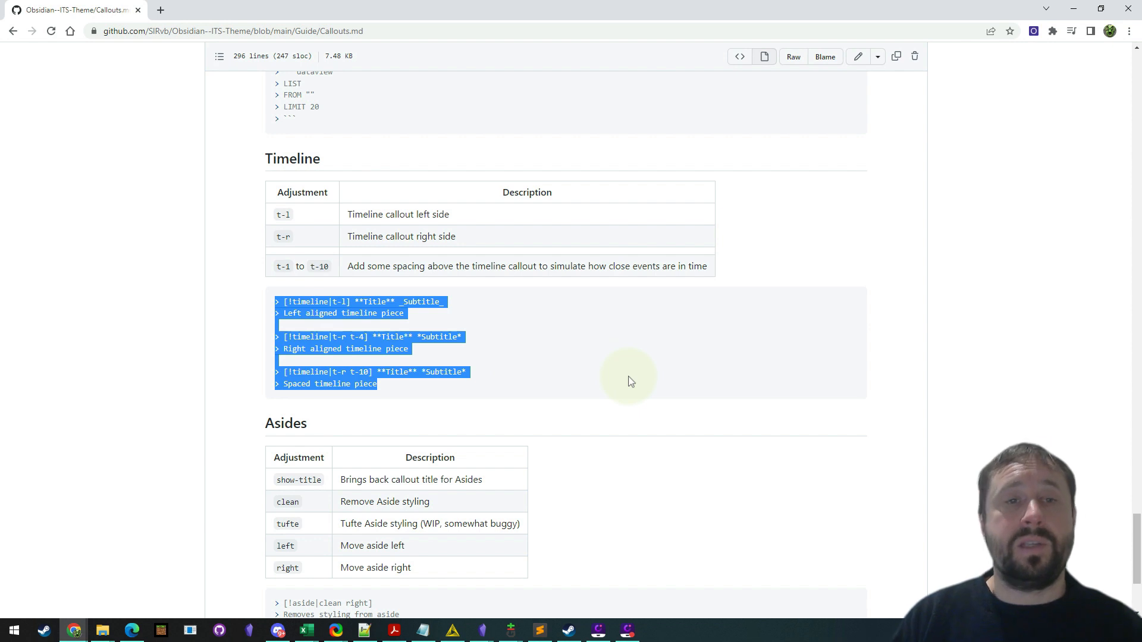
{"action": "left_click", "coordinate": [486, 341]}
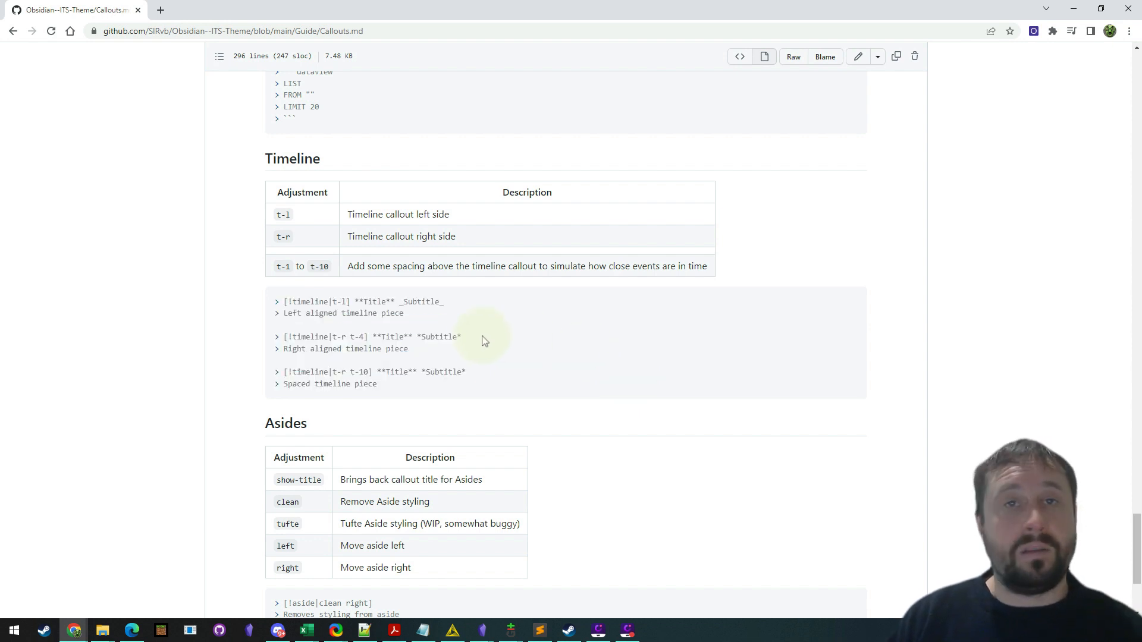
{"action": "left_click_drag", "start_coordinate": [384, 386], "coordinate": [251, 306]}
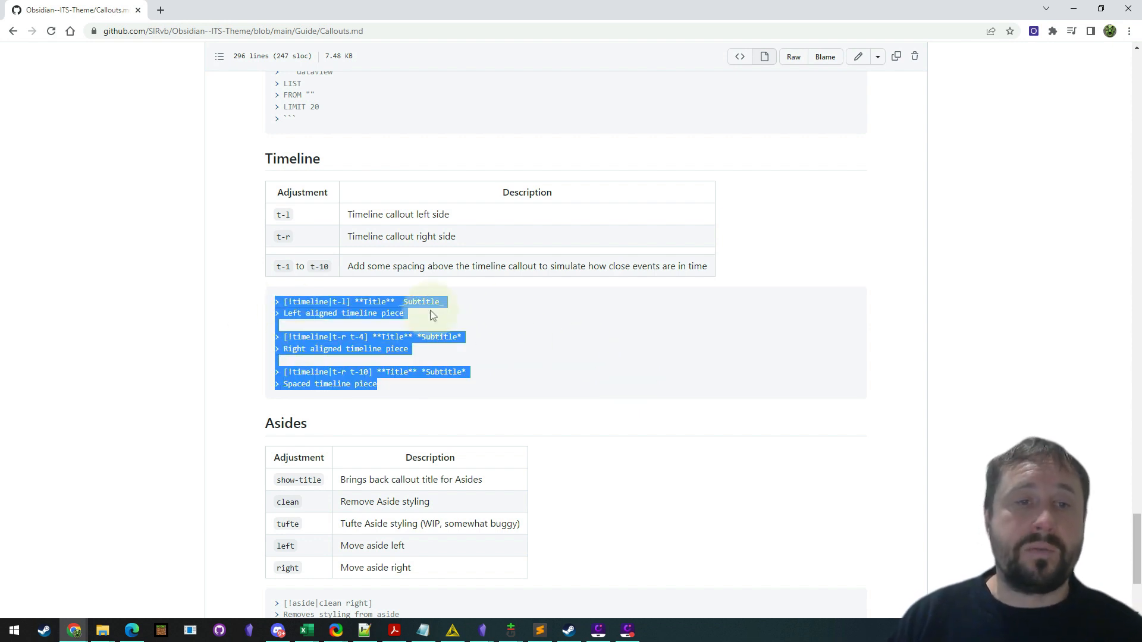
{"action": "left_click", "coordinate": [407, 346]}
{"action": "left_click_drag", "start_coordinate": [404, 350], "coordinate": [276, 298]}
{"action": "left_click", "coordinate": [486, 312]}
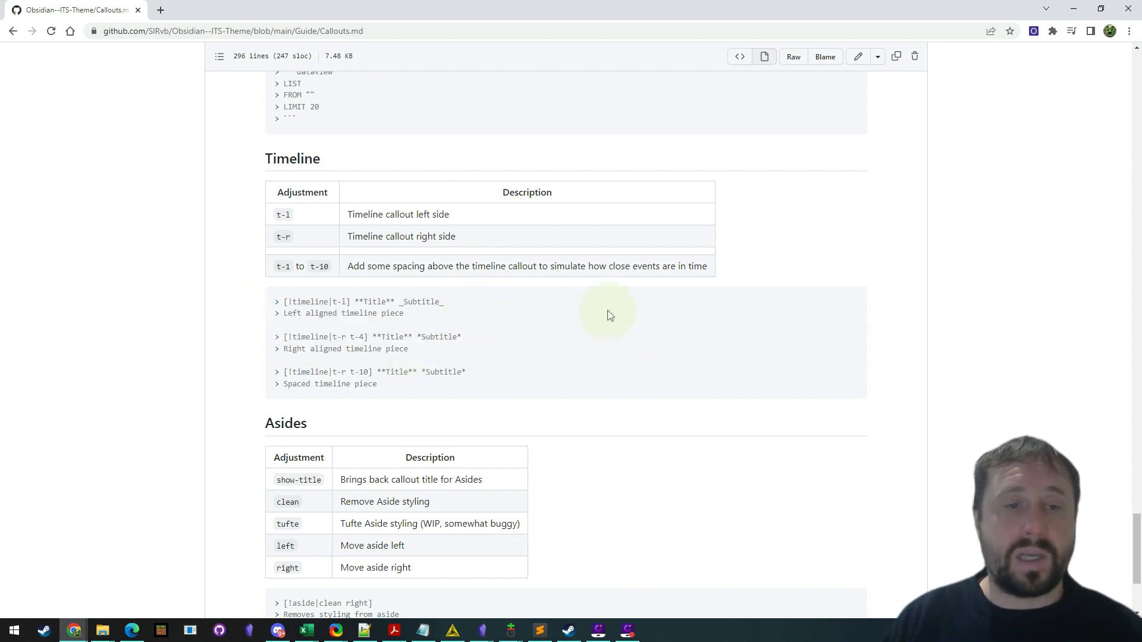
{"action": "left_click_drag", "start_coordinate": [393, 391], "coordinate": [276, 296]}
{"action": "left_click", "coordinate": [535, 336]}
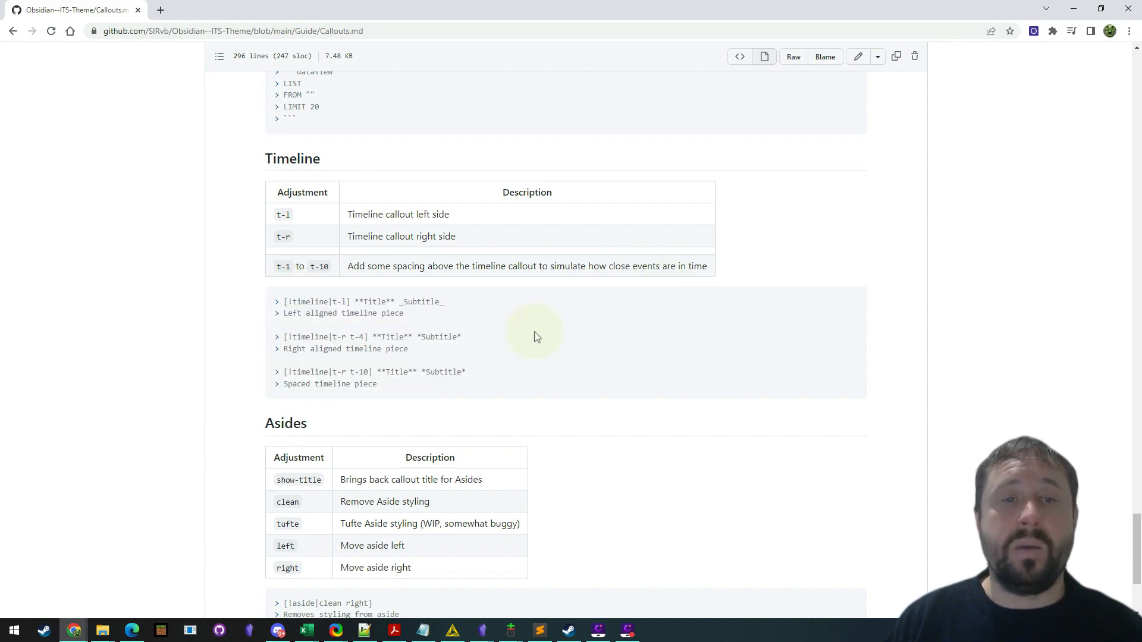
Step: Return to the repository's main page and open S - Callouts.css in the Snippets folder
{"action": "scroll", "coordinate": [381, 376], "scroll_direction": "up", "scroll_amount": 20}
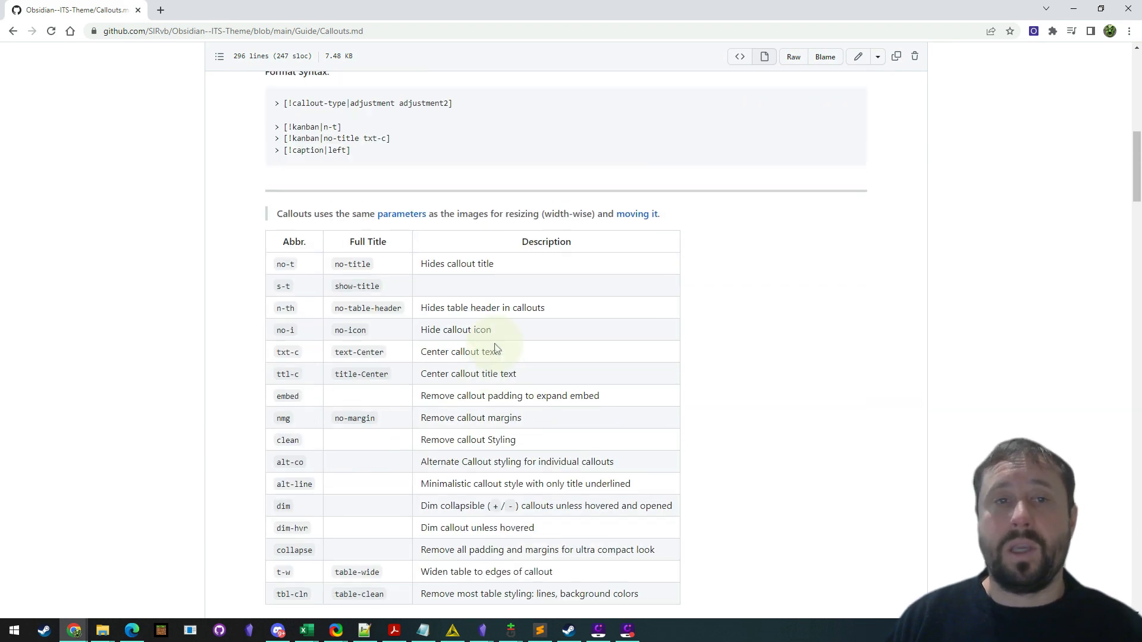
{"action": "left_click", "coordinate": [13, 31]}
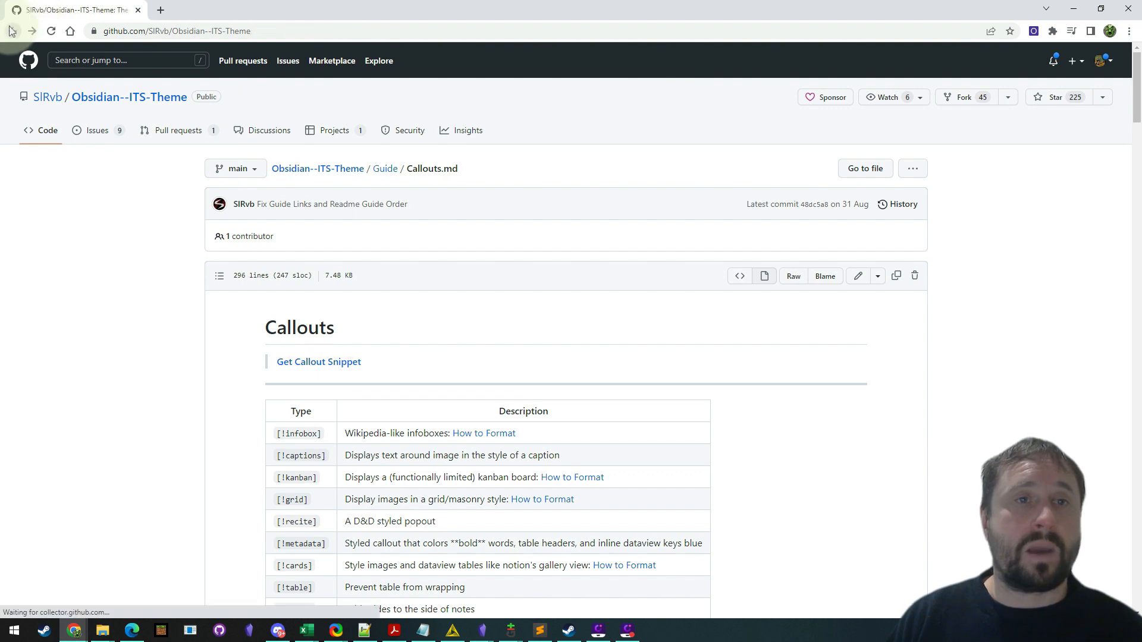
{"action": "scroll", "coordinate": [370, 331], "scroll_direction": "up", "scroll_amount": 15}
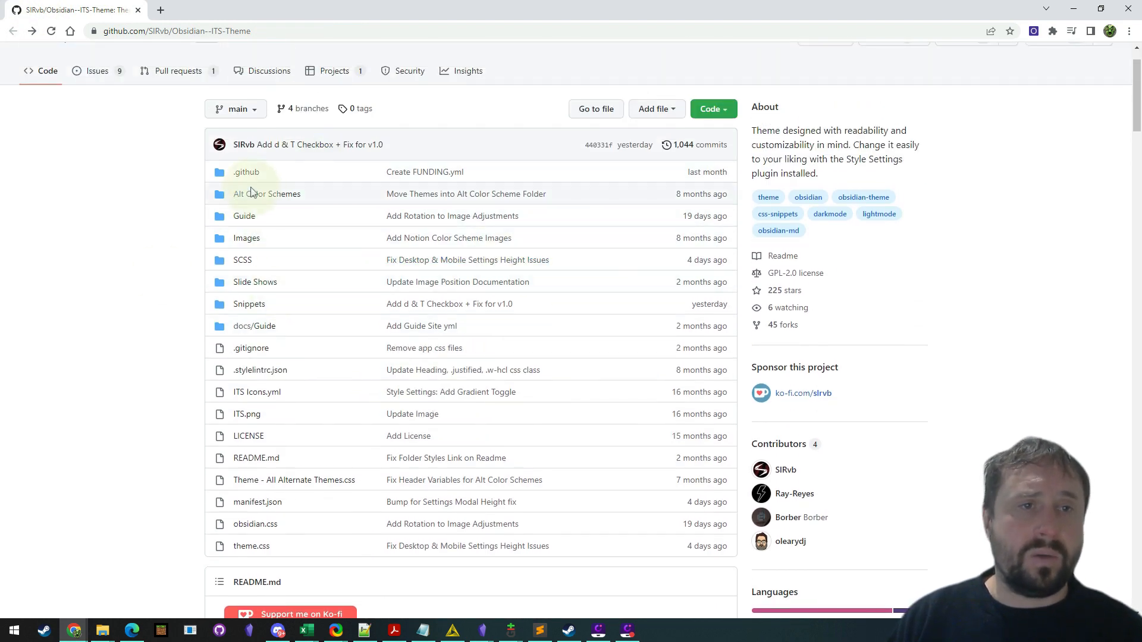
{"action": "left_click", "coordinate": [249, 305]}
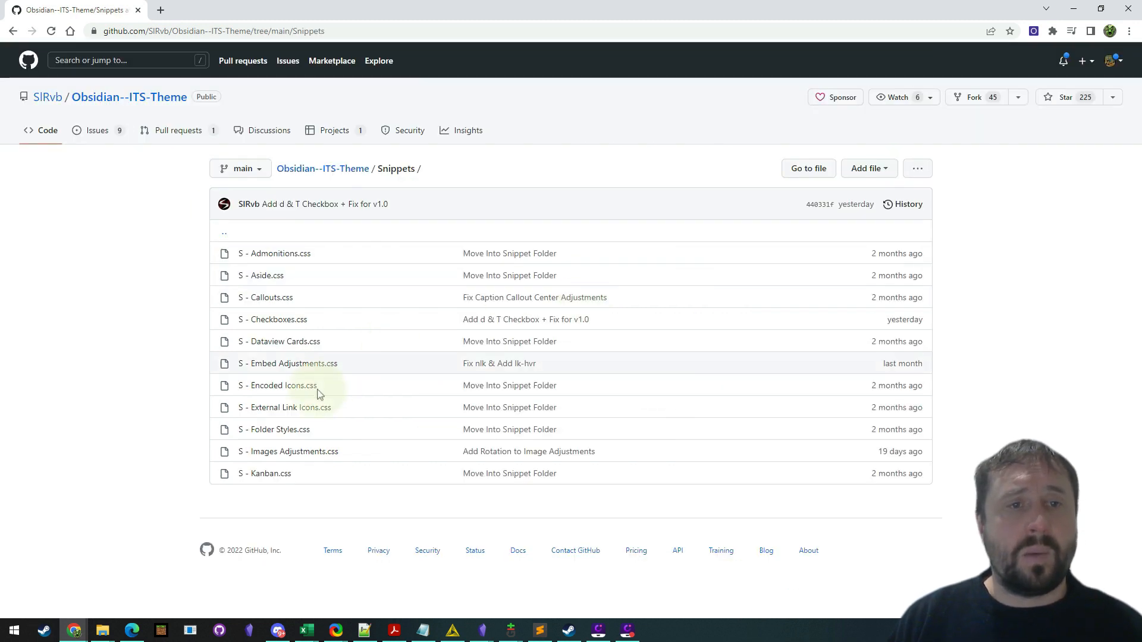
{"action": "left_click", "coordinate": [262, 304]}
Step: Look over the S - Callouts.css code and copy the file's entire contents
{"action": "scroll", "coordinate": [731, 363], "scroll_direction": "down", "scroll_amount": 5}
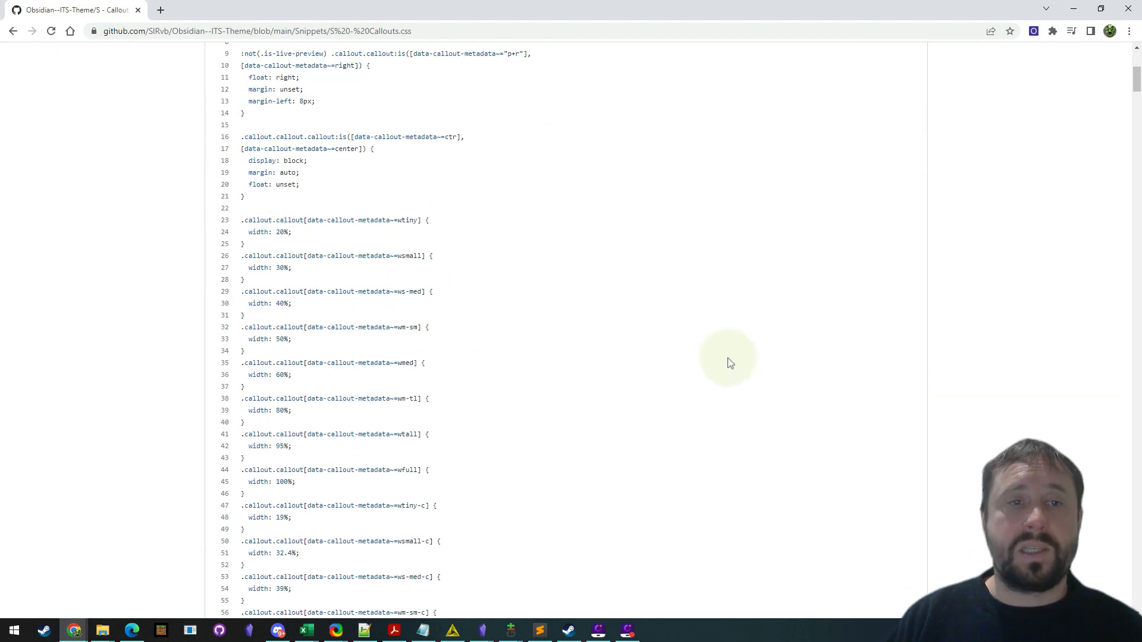
{"action": "scroll", "coordinate": [722, 361], "scroll_direction": "up", "scroll_amount": 6}
{"action": "scroll", "coordinate": [770, 339], "scroll_direction": "down", "scroll_amount": 2}
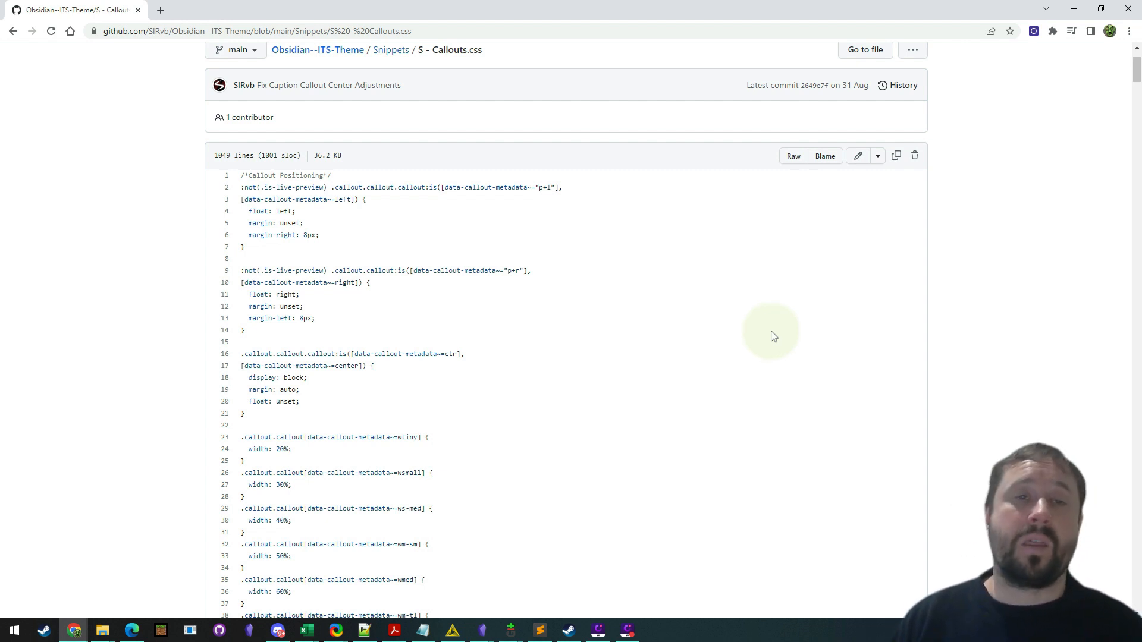
{"action": "scroll", "coordinate": [788, 301], "scroll_direction": "down", "scroll_amount": 1}
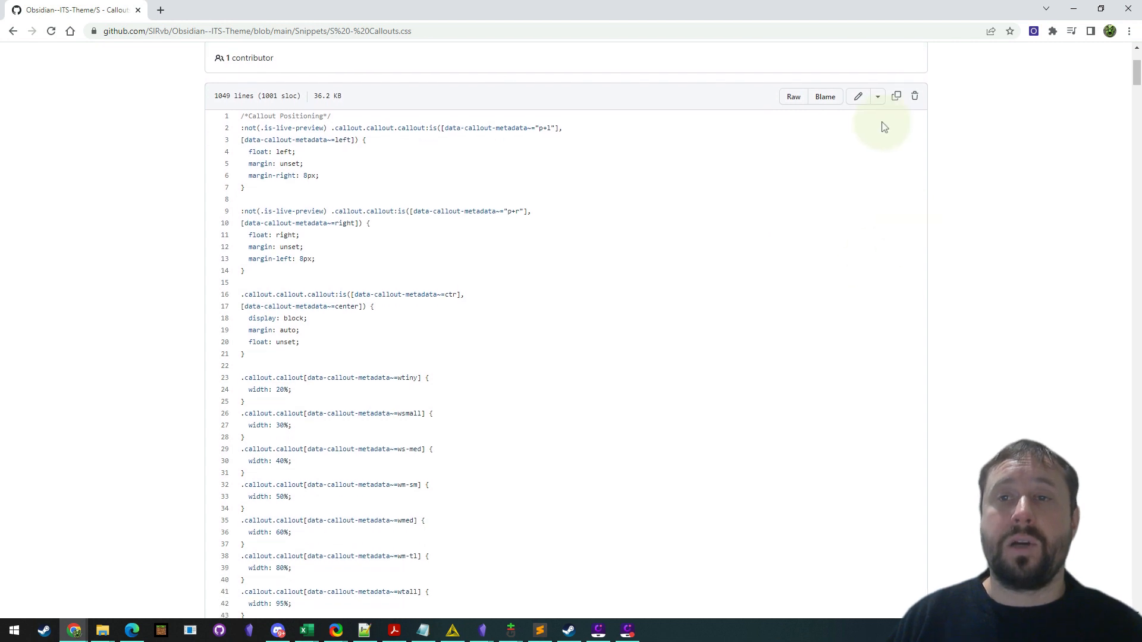
{"action": "left_click", "coordinate": [899, 97]}
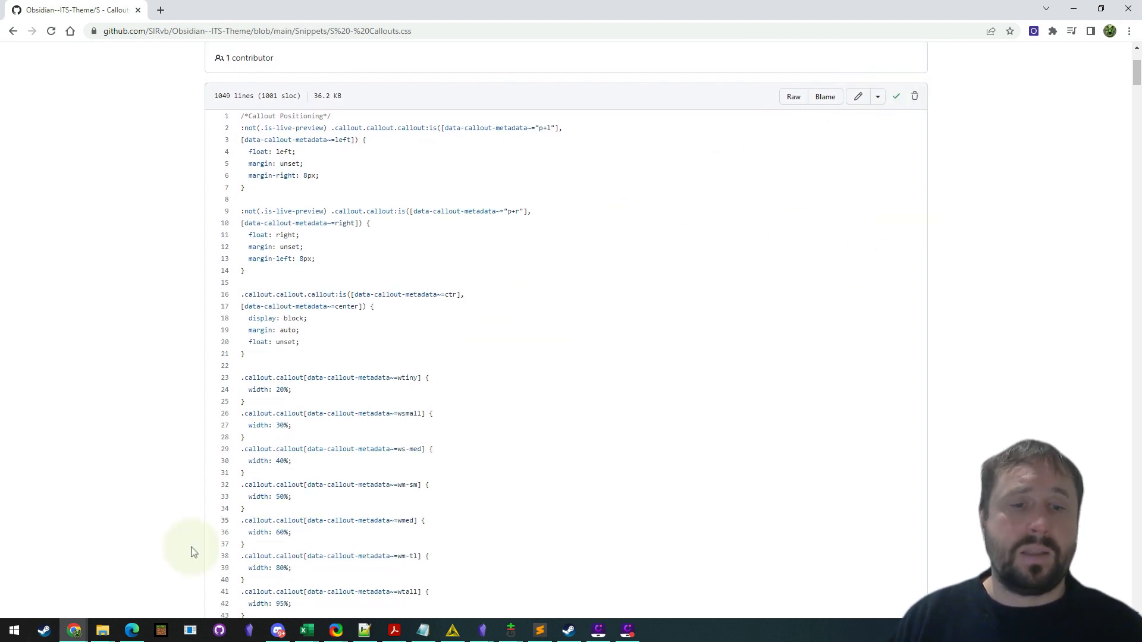
Step: Open Notepad and paste the copied callouts CSS into the empty document
{"action": "left_click", "coordinate": [15, 630]}
{"action": "type", "text": "not"}
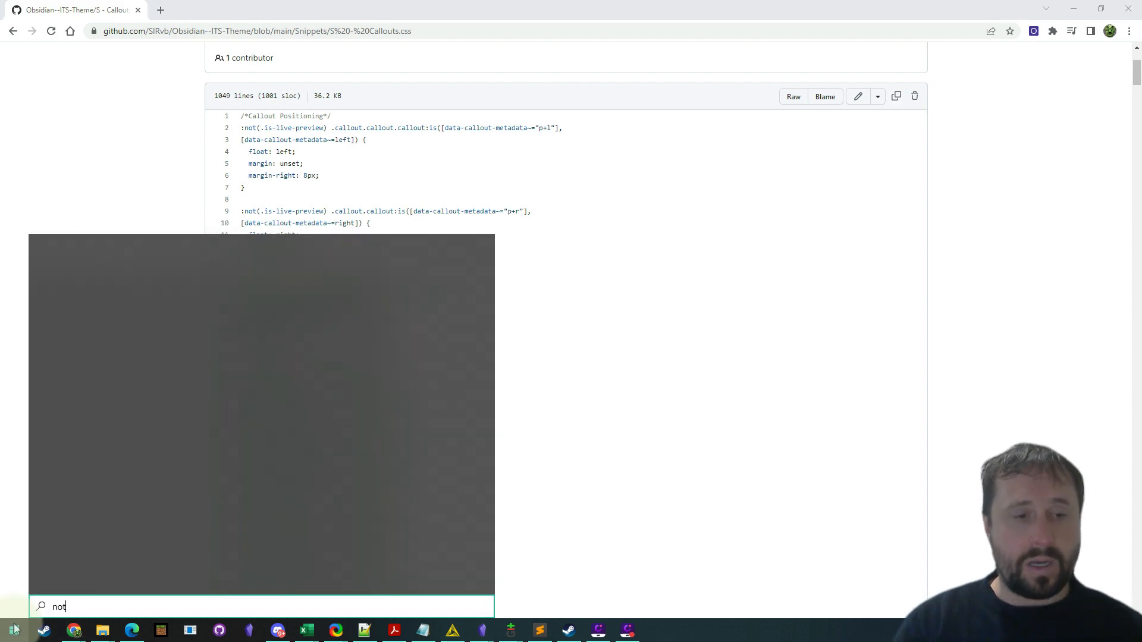
{"action": "type", "text": "ep"}
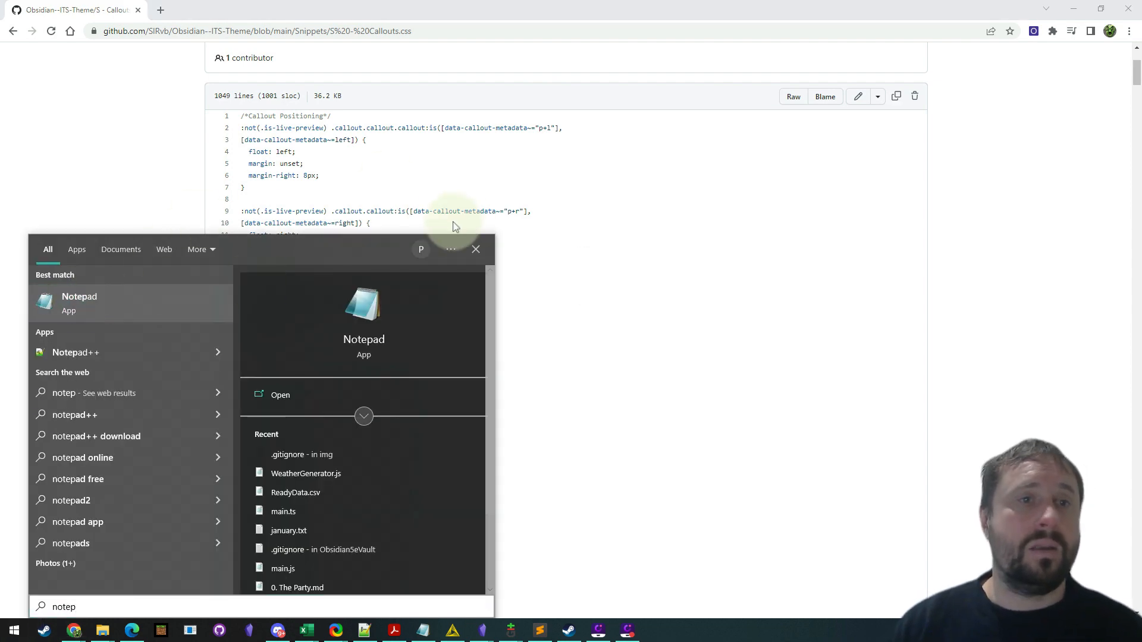
{"action": "key", "text": "Return"}
{"action": "key", "text": "ctrl+v"}
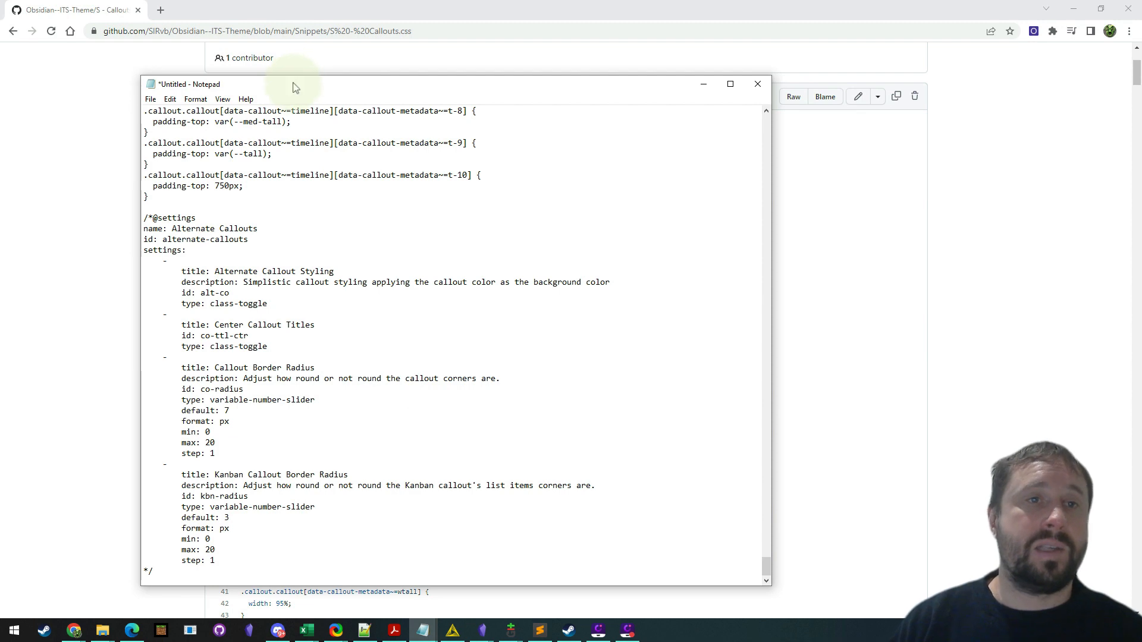
Step: Start saving the pasted CSS as a new file and browse to the .obsidian folder of TEST VAULT in TTRPG (F:) > Obsidian
{"action": "left_click_drag", "start_coordinate": [295, 87], "coordinate": [605, 95]}
{"action": "left_click", "coordinate": [459, 108]}
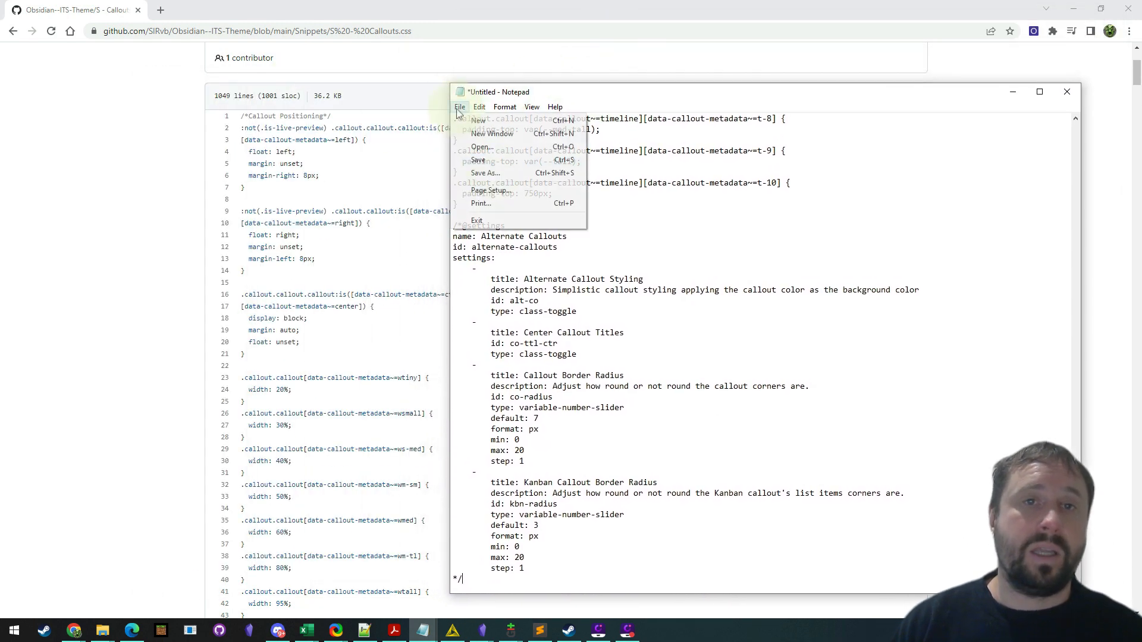
{"action": "left_click", "coordinate": [484, 172]}
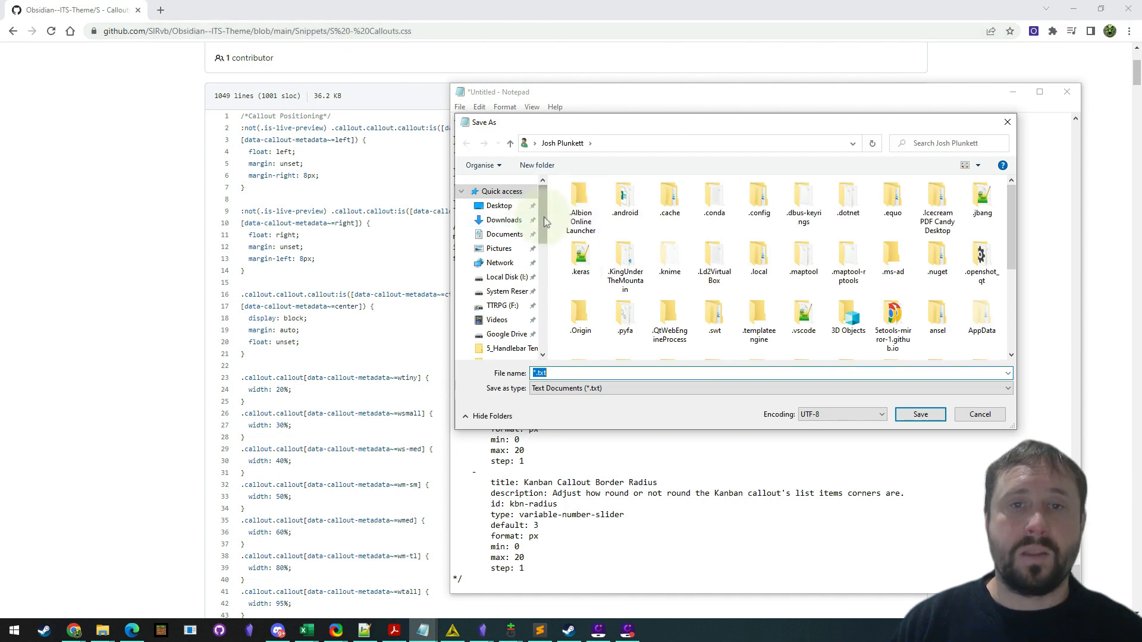
{"action": "scroll", "coordinate": [546, 222], "scroll_direction": "down", "scroll_amount": 5}
{"action": "left_click", "coordinate": [503, 325]}
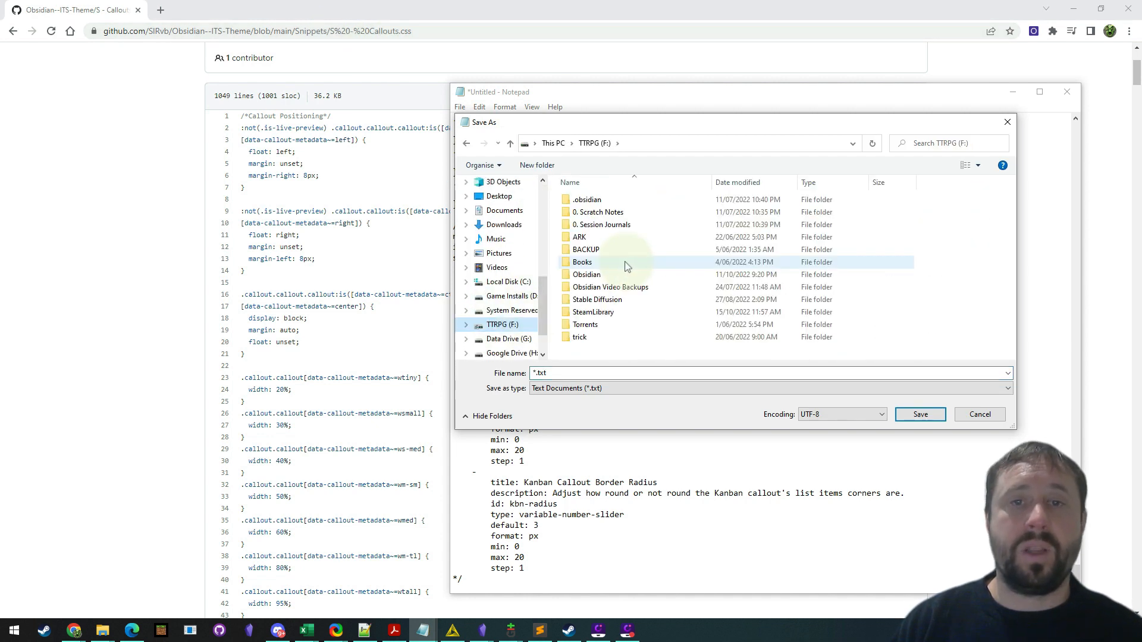
{"action": "double_click", "coordinate": [588, 274]}
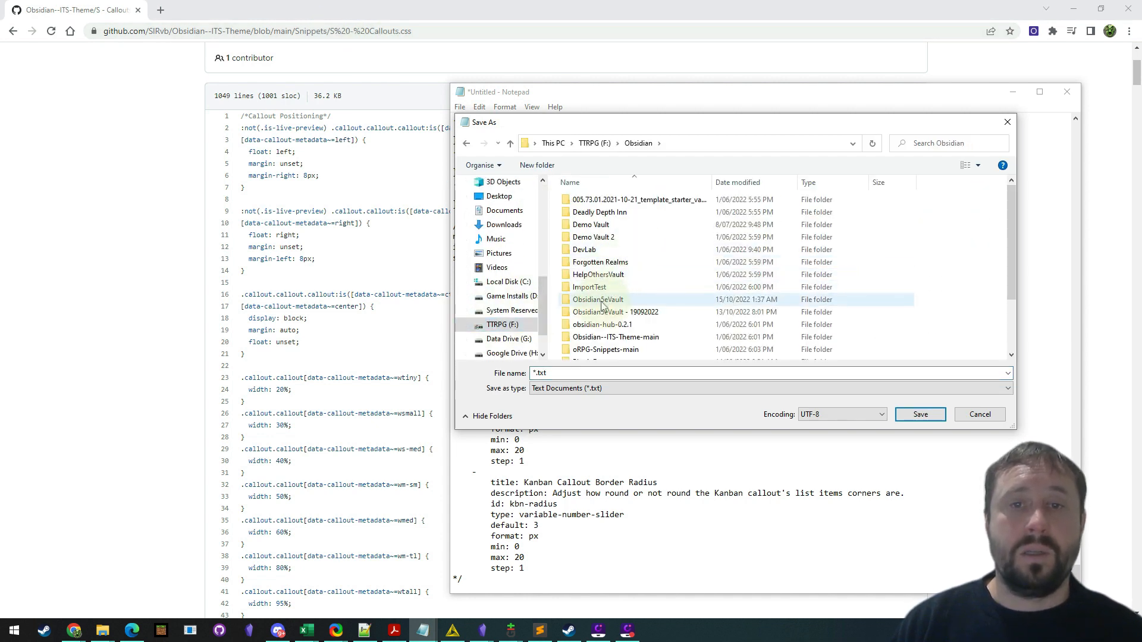
{"action": "scroll", "coordinate": [598, 295], "scroll_direction": "down", "scroll_amount": 2}
{"action": "left_click", "coordinate": [591, 318]}
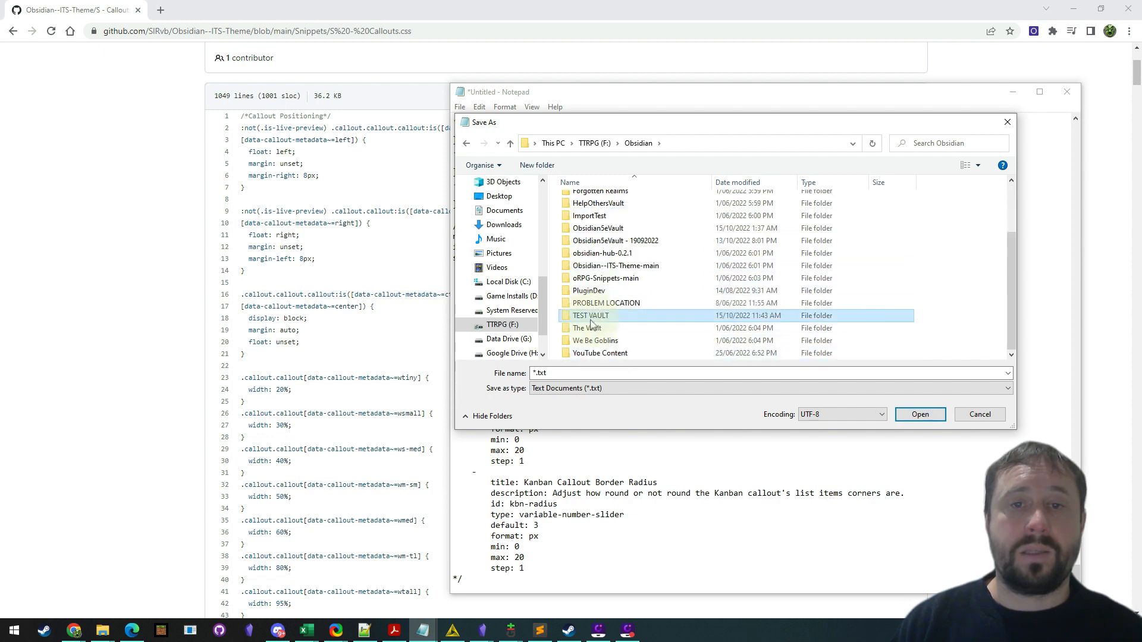
{"action": "double_click", "coordinate": [590, 320]}
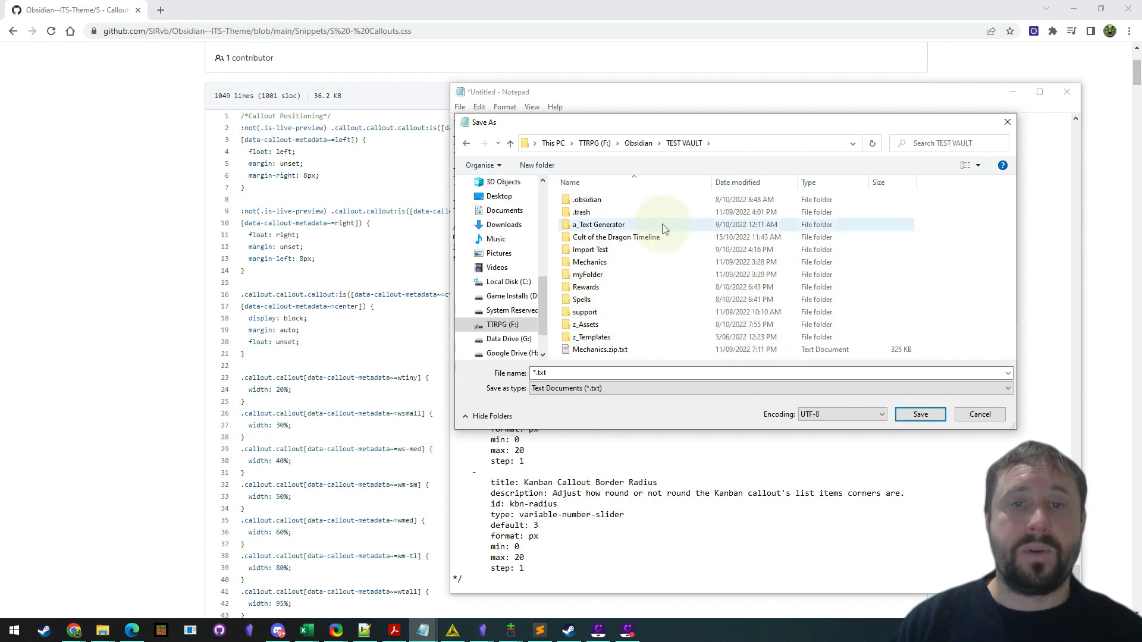
{"action": "double_click", "coordinate": [587, 200]}
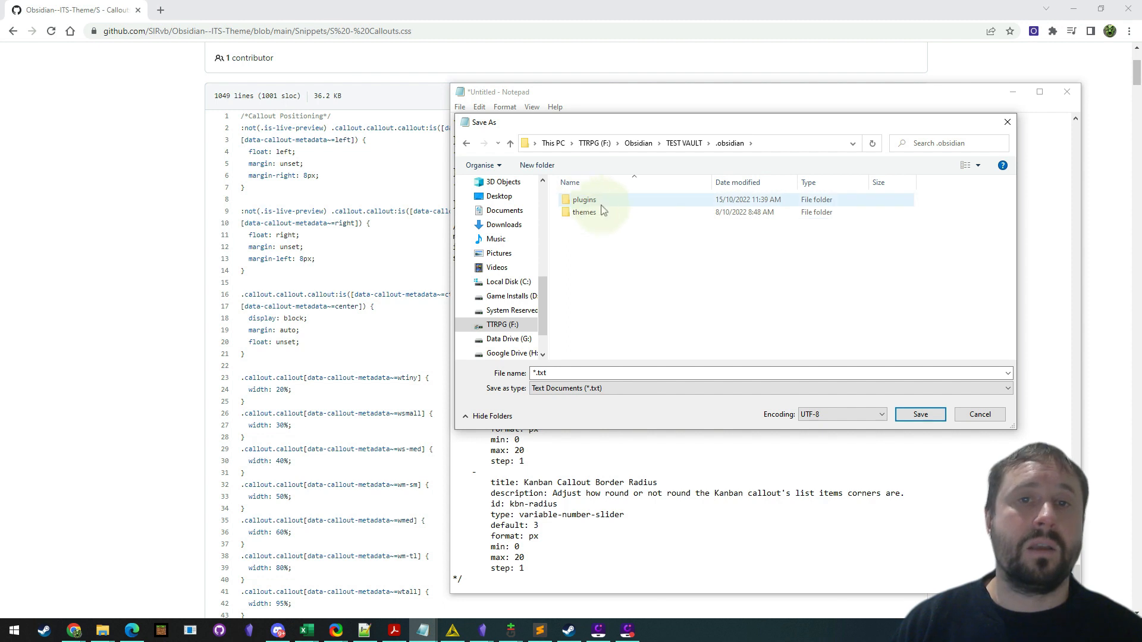
{"action": "double_click", "coordinate": [586, 212]}
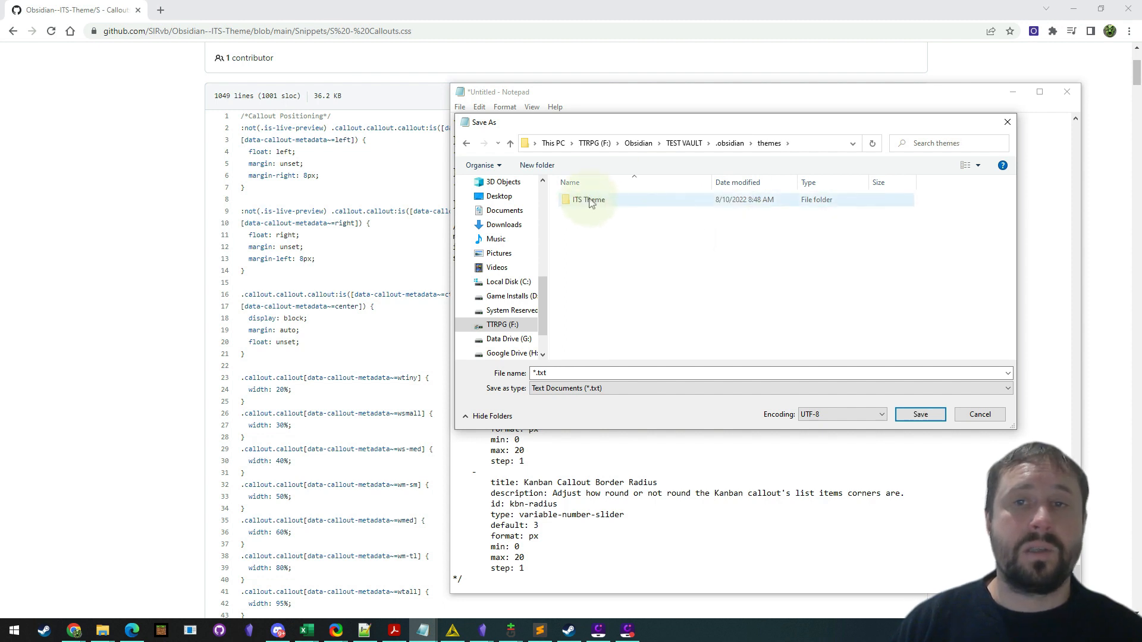
{"action": "left_click", "coordinate": [731, 143]}
Step: Create a new folder named snippets inside the vault's .obsidian folder
{"action": "right_click", "coordinate": [606, 253]}
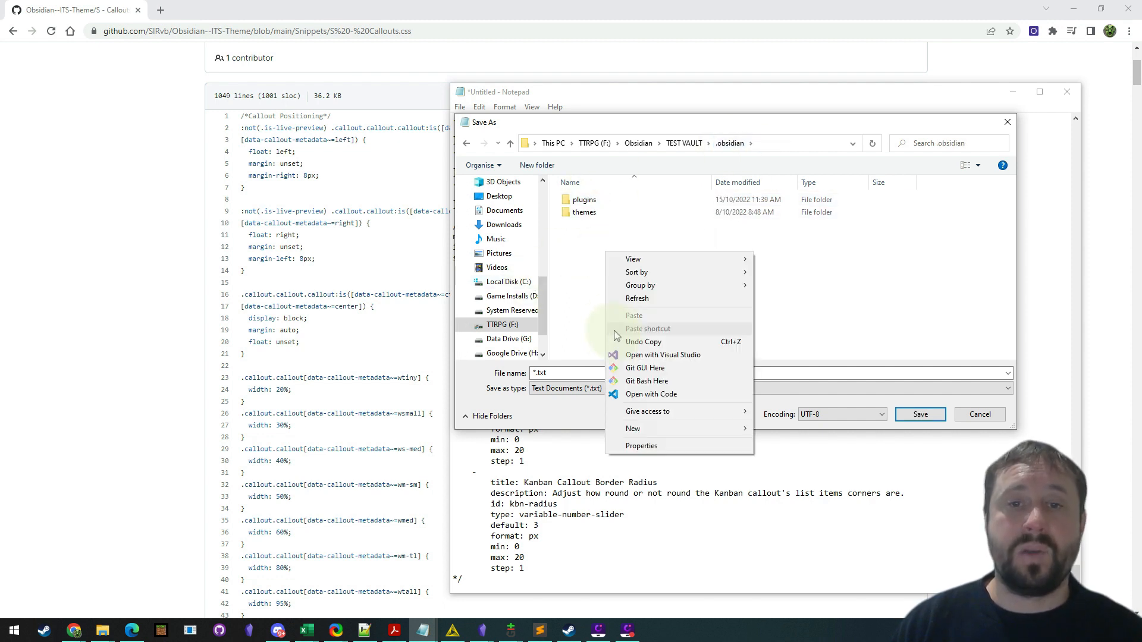
{"action": "mouse_move", "coordinate": [633, 429]}
{"action": "left_click", "coordinate": [782, 188]}
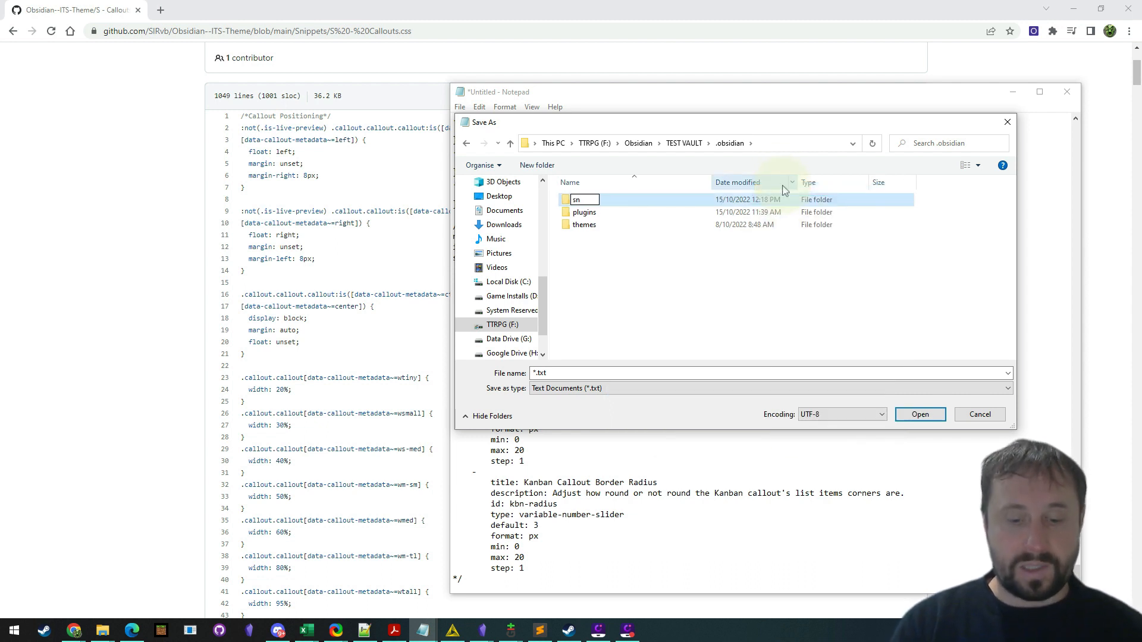
{"action": "key", "text": "Return"}
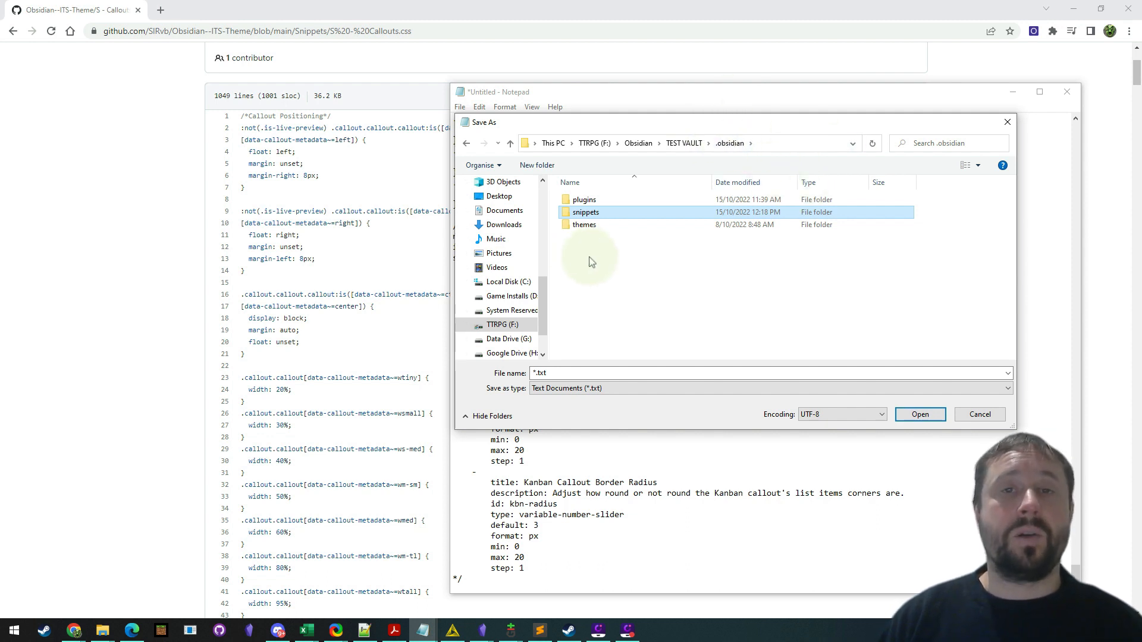
Step: Save the document as S - Callouts.css in the snippets folder and close Notepad
{"action": "double_click", "coordinate": [587, 213]}
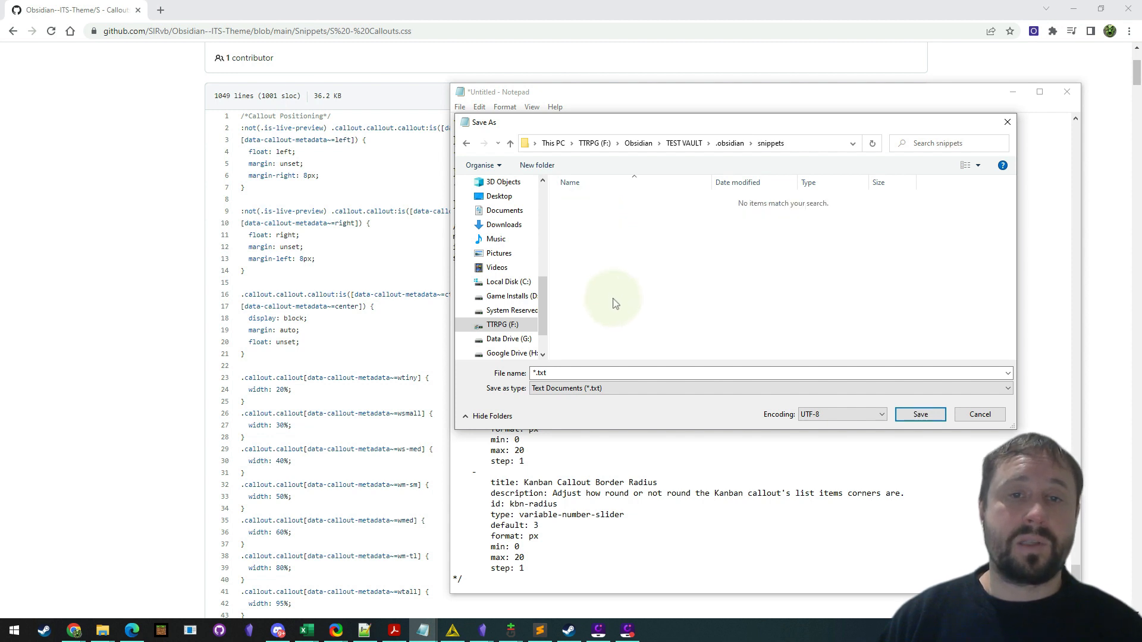
{"action": "left_click", "coordinate": [573, 373]}
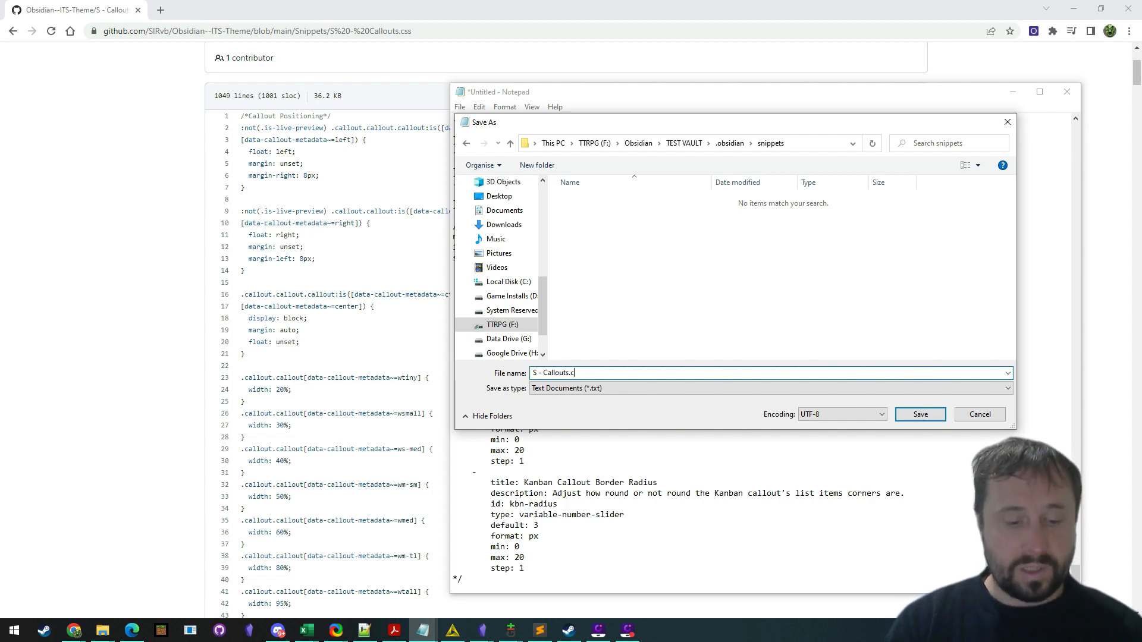
{"action": "left_click", "coordinate": [919, 415]}
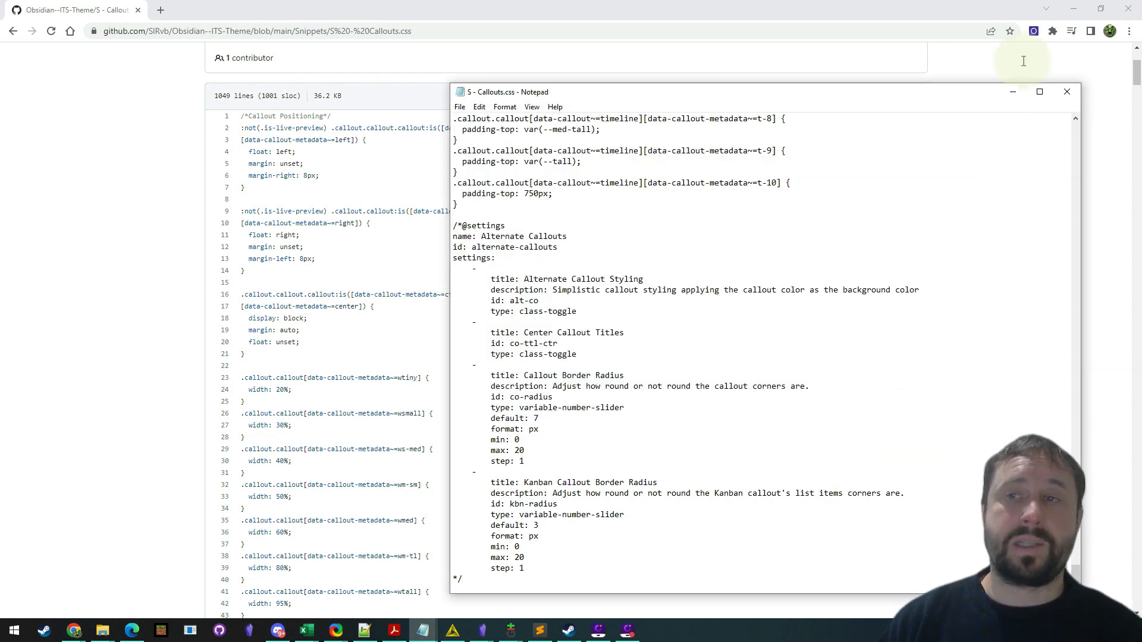
{"action": "left_click", "coordinate": [1068, 95]}
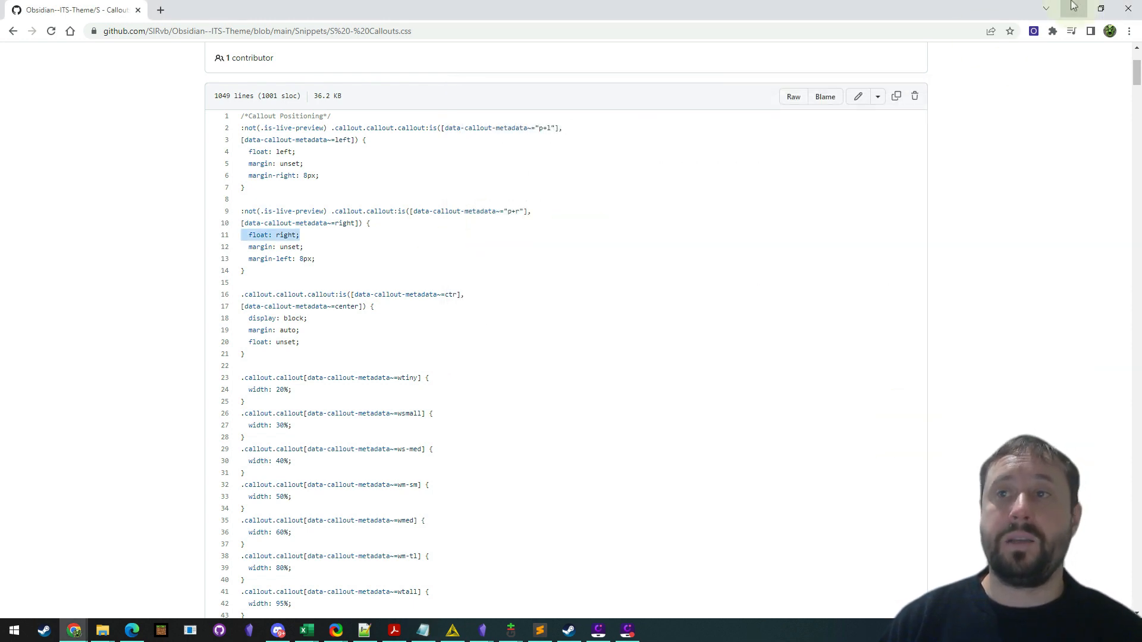
Step: Switch to Obsidian, leave the theme browser and set the vault's theme to Default in the Appearance settings
{"action": "left_click", "coordinate": [1073, 7]}
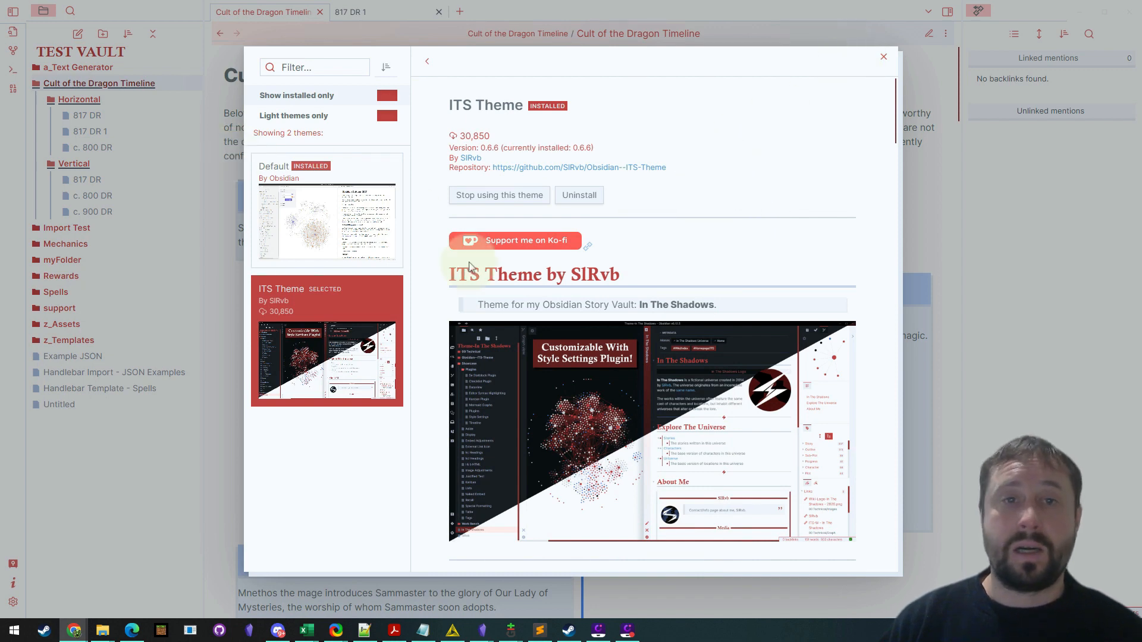
{"action": "left_click", "coordinate": [884, 57]}
{"action": "left_click", "coordinate": [935, 119]}
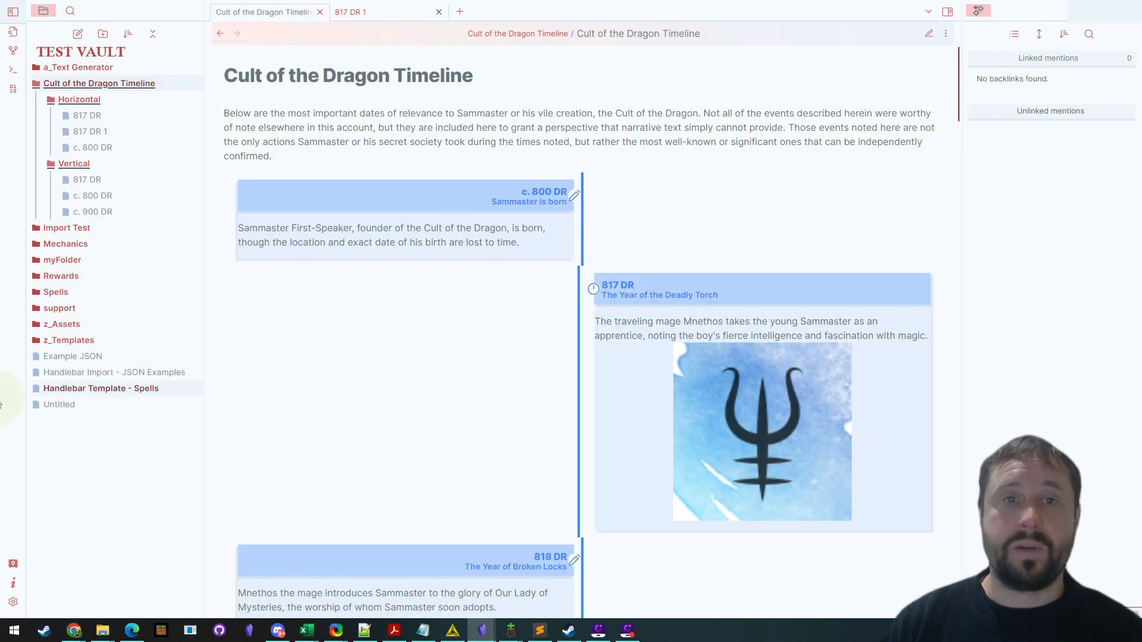
{"action": "left_click", "coordinate": [13, 603]}
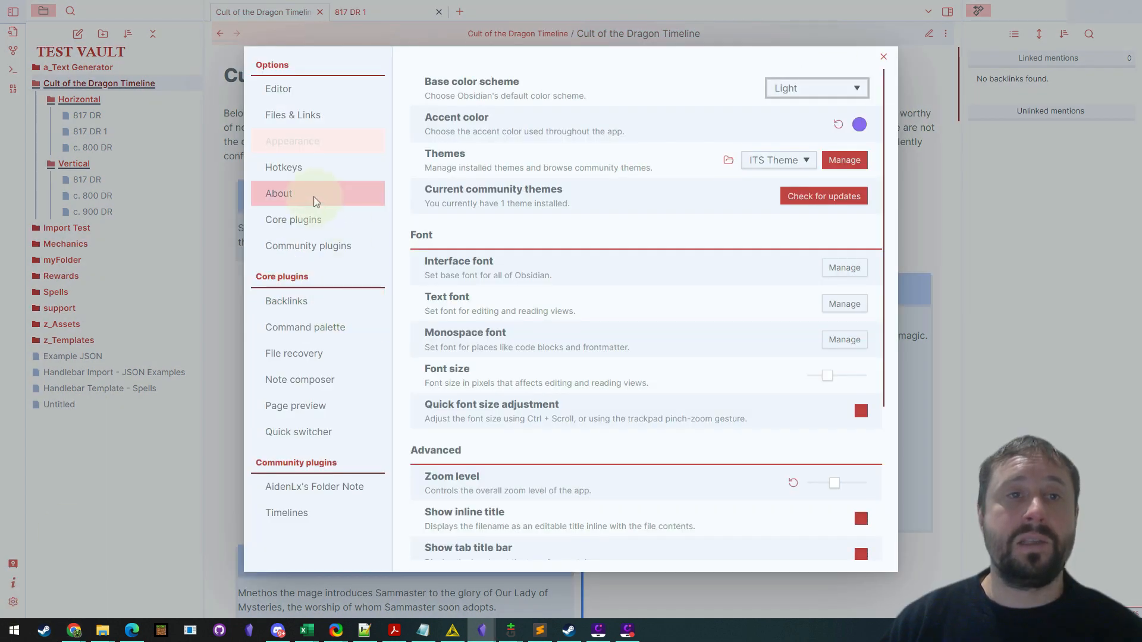
{"action": "left_click", "coordinate": [285, 144]}
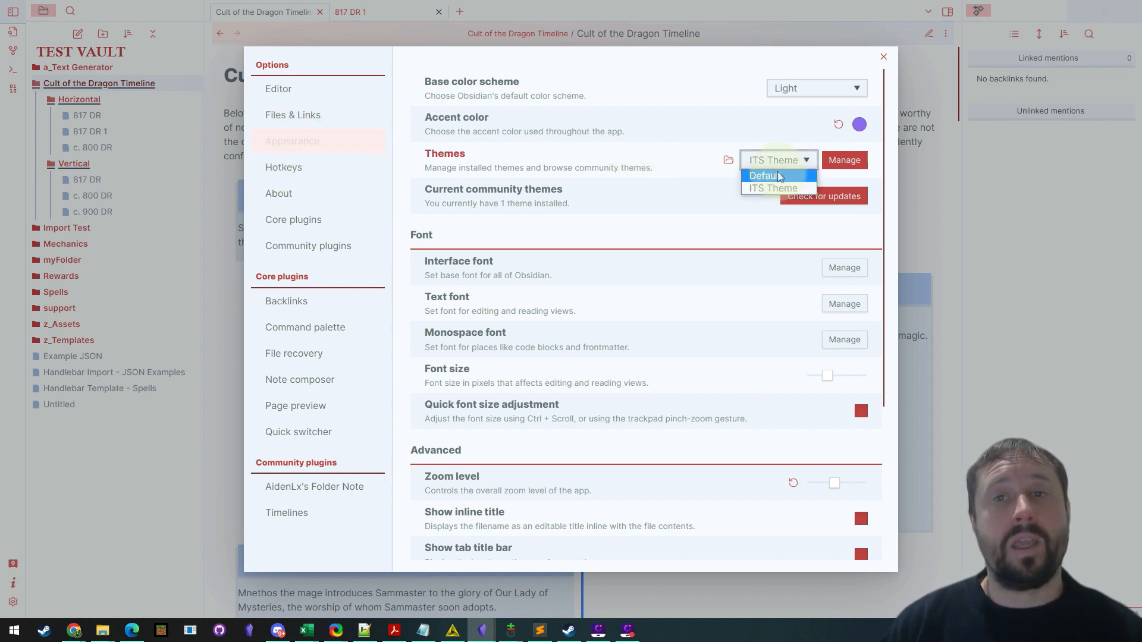
{"action": "left_click", "coordinate": [779, 176]}
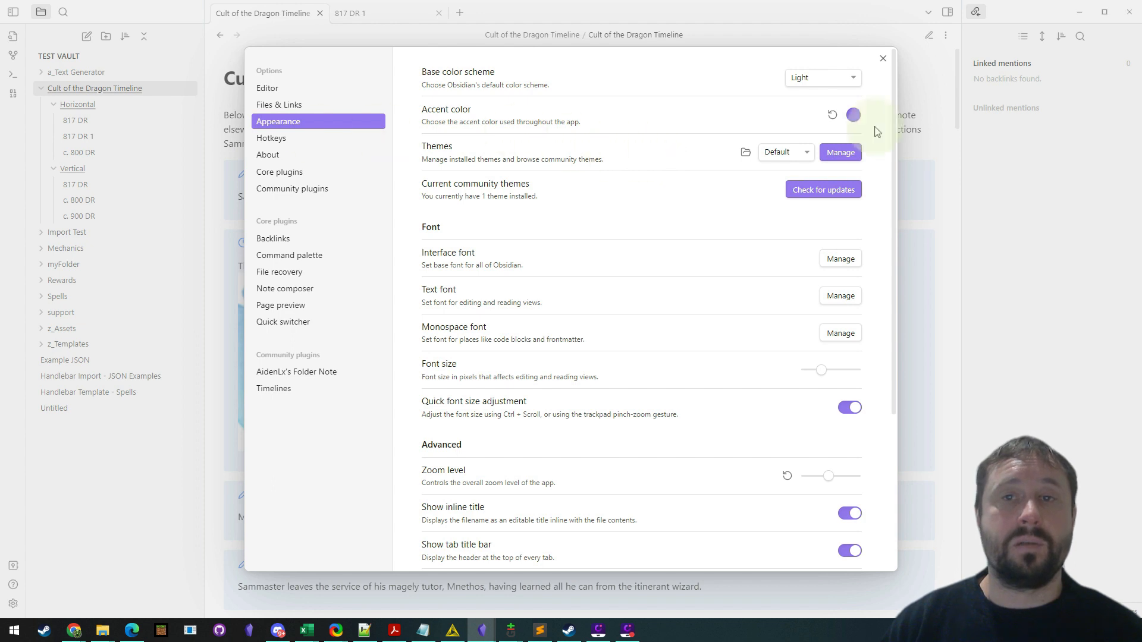
Step: Reload the CSS snippets list in the Appearance settings
{"action": "scroll", "coordinate": [683, 236], "scroll_direction": "down", "scroll_amount": 1}
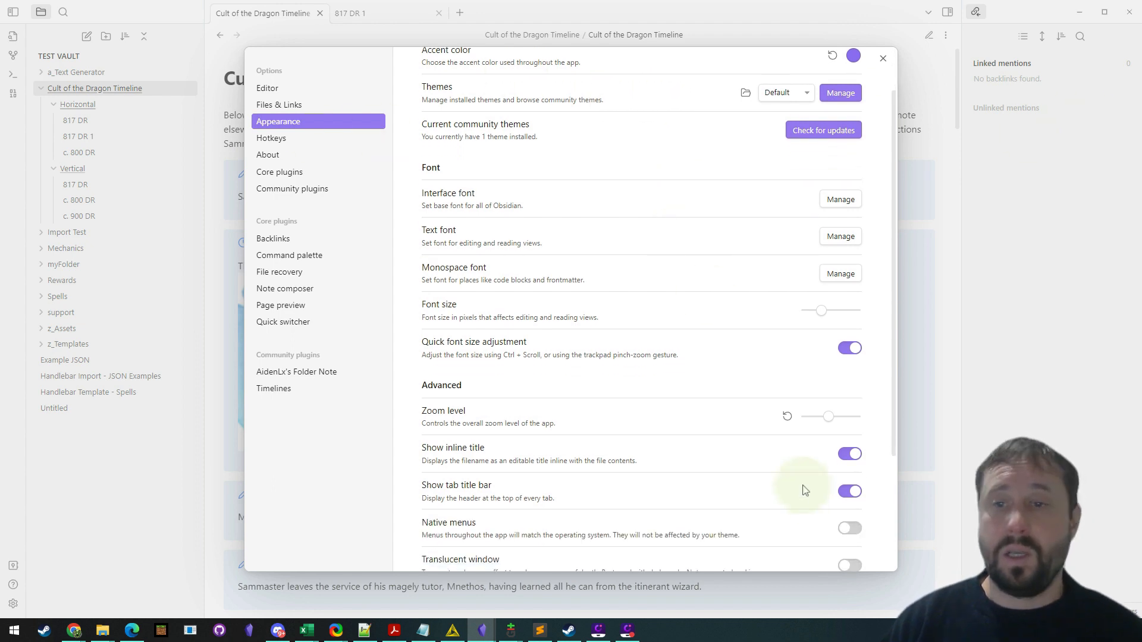
{"action": "scroll", "coordinate": [796, 470], "scroll_direction": "down", "scroll_amount": 3}
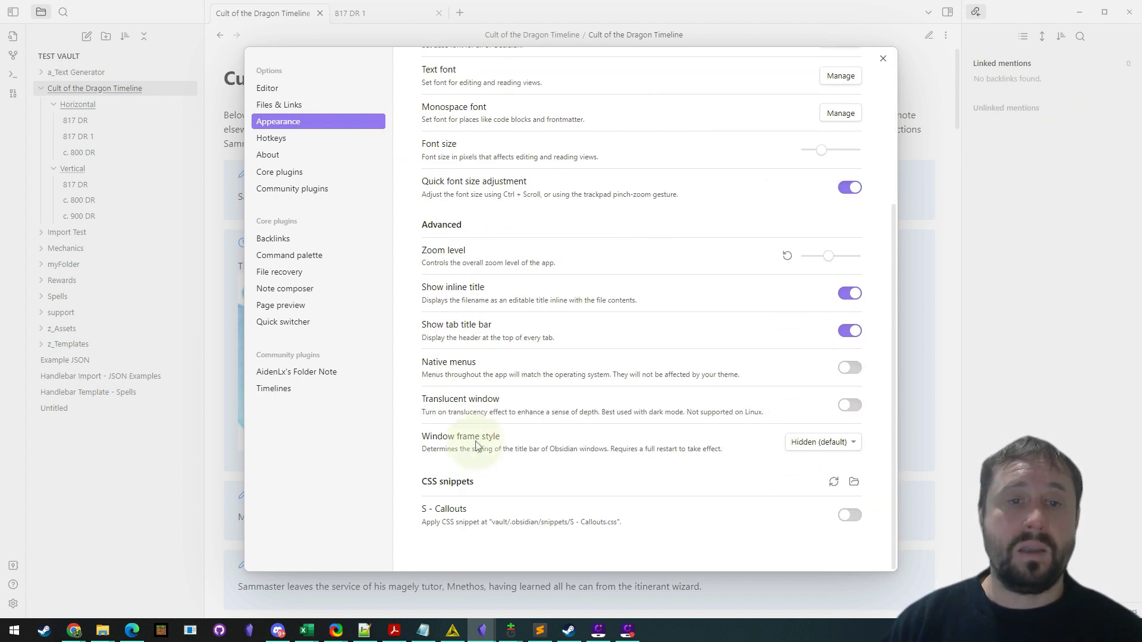
{"action": "left_click", "coordinate": [833, 483]}
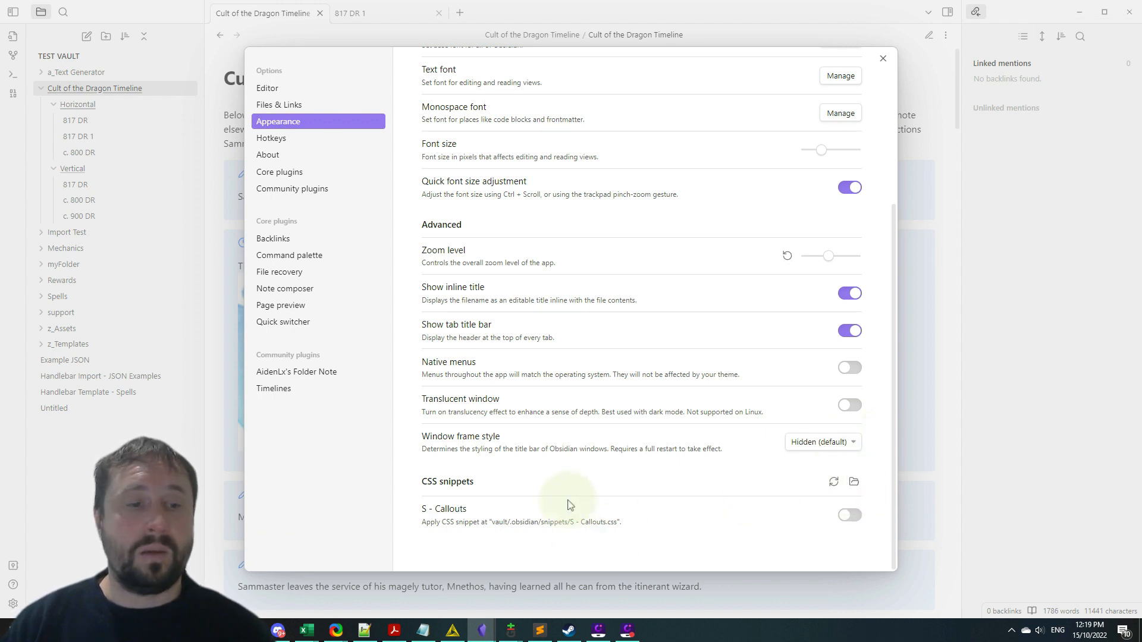
Step: Check the vault's snippets folder in File Explorer for the saved CSS file, and close that window
{"action": "mouse_move", "coordinate": [423, 630]}
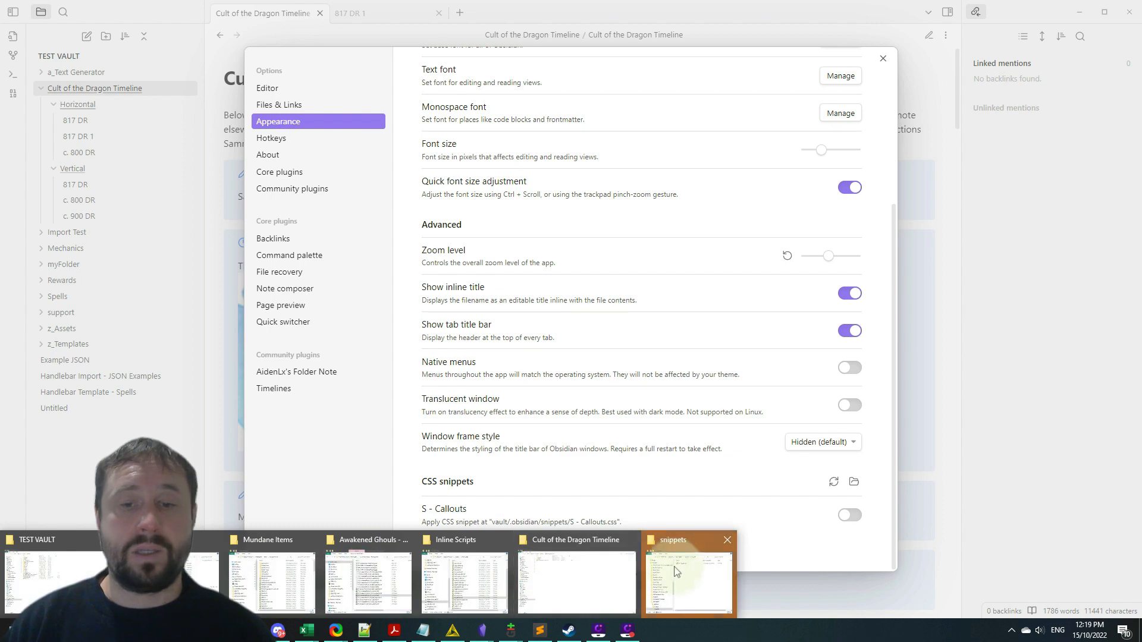
{"action": "left_click", "coordinate": [689, 574]}
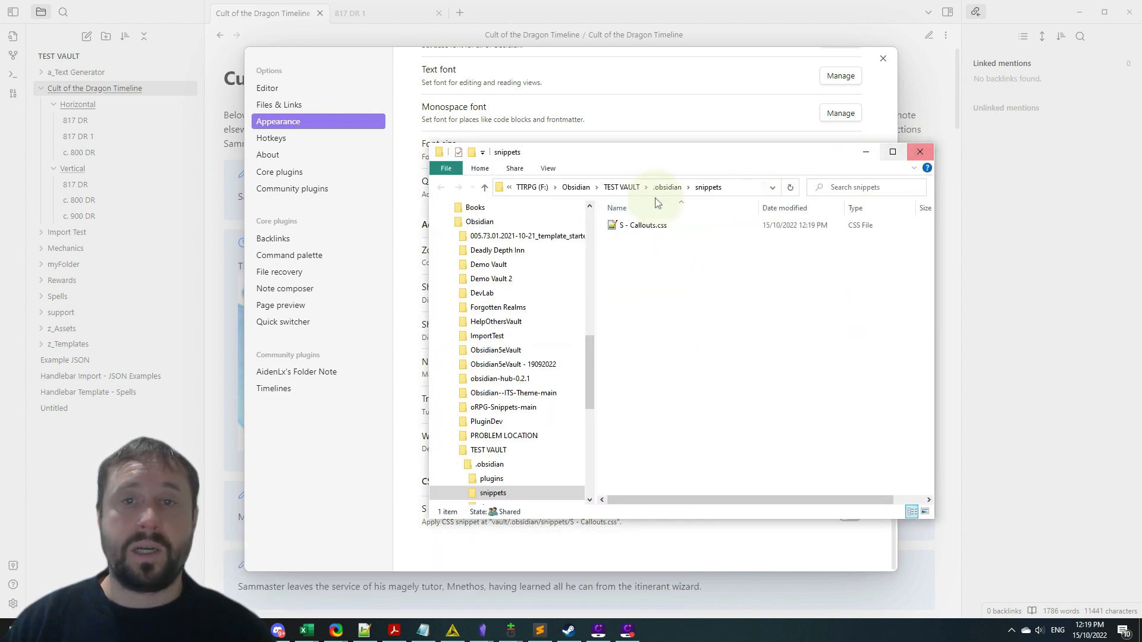
{"action": "left_click", "coordinate": [920, 151]}
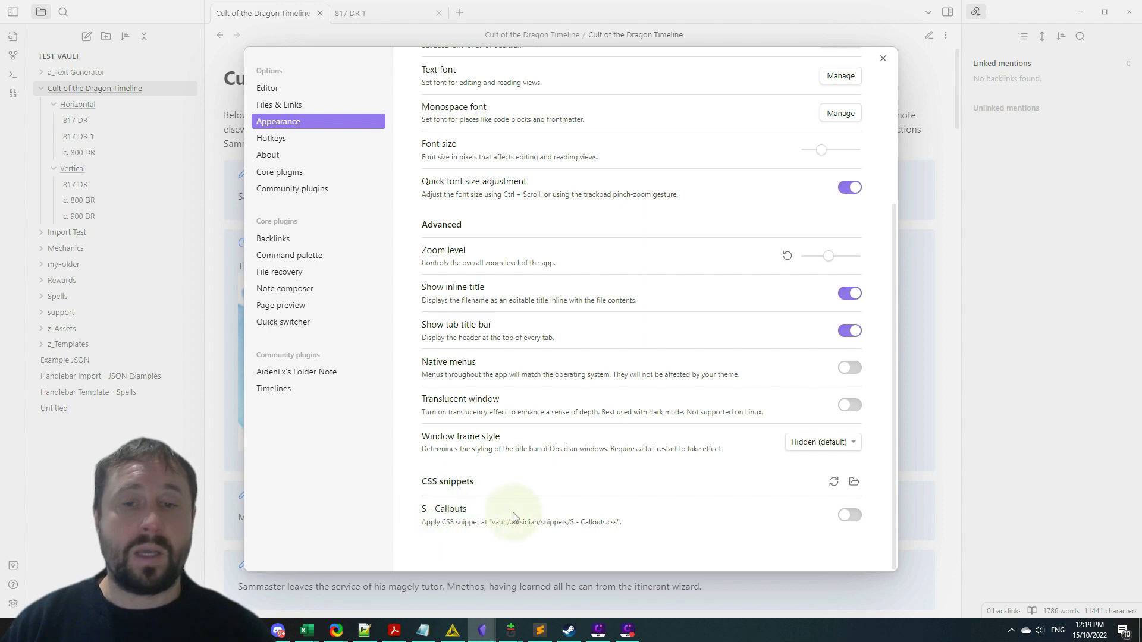
Step: View the timeline note in the Default theme, enable the S - Callouts CSS snippet and return to the note
{"action": "left_click", "coordinate": [883, 58]}
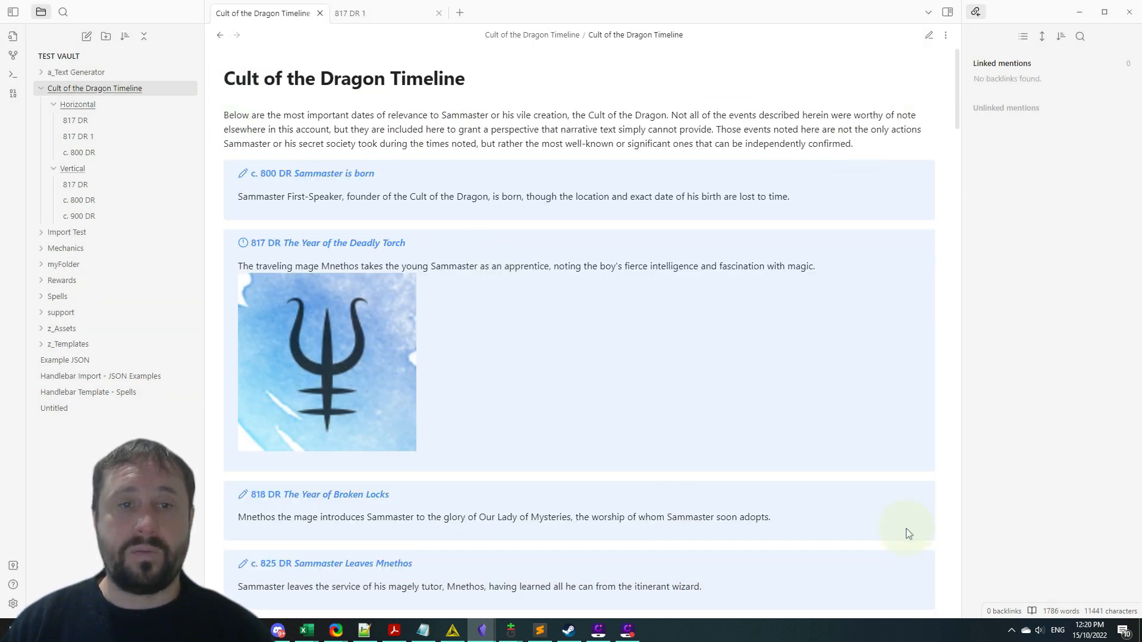
{"action": "left_click", "coordinate": [13, 604]}
{"action": "scroll", "coordinate": [631, 295], "scroll_direction": "down", "scroll_amount": 5}
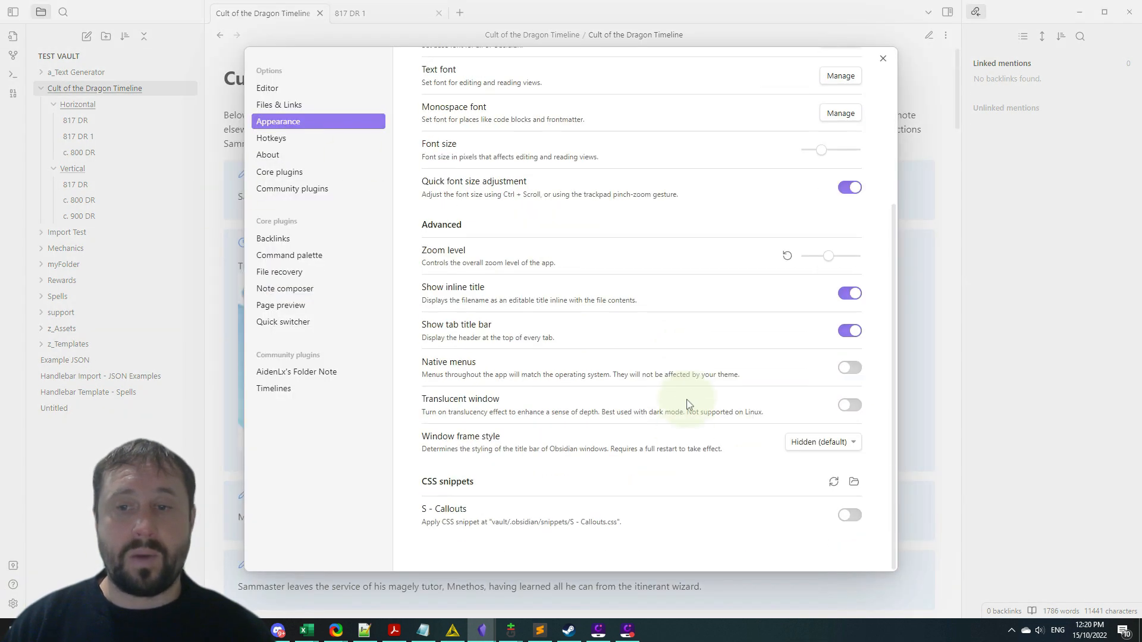
{"action": "left_click", "coordinate": [940, 127]}
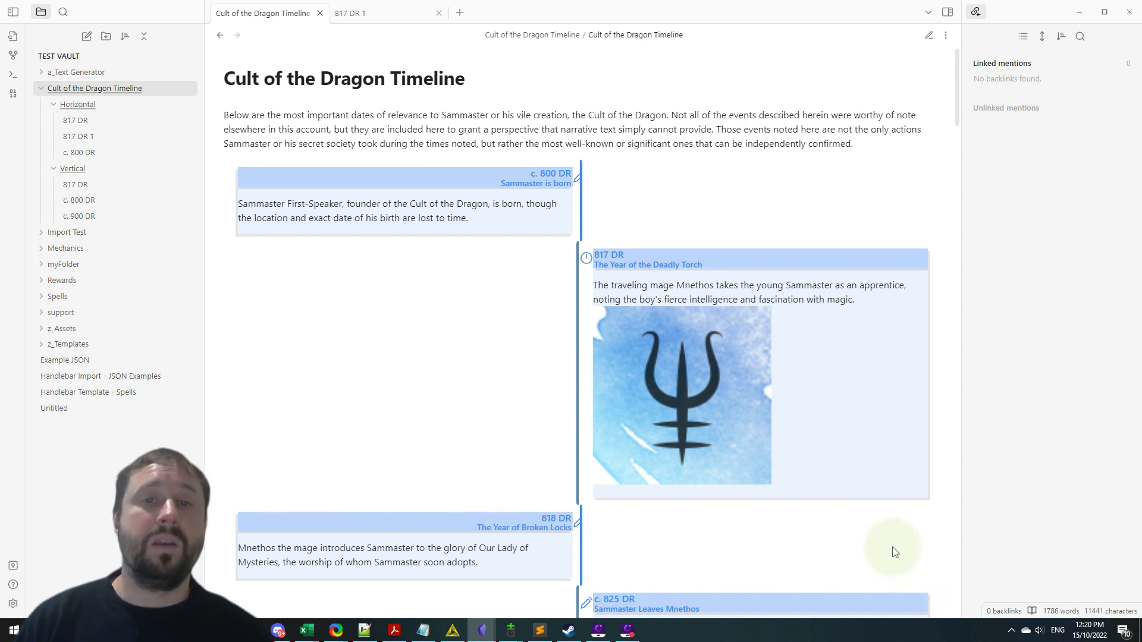
Step: Install and use the Prism community theme, and return to the Cult of the Dragon Timeline note
{"action": "left_click", "coordinate": [13, 604]}
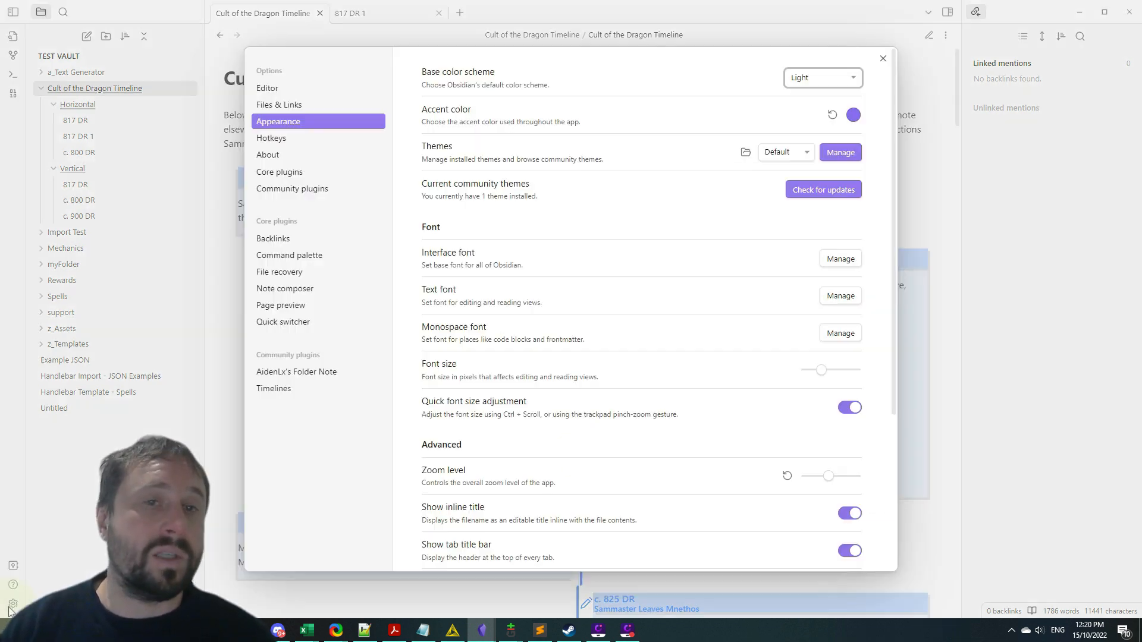
{"action": "left_click", "coordinate": [839, 153]}
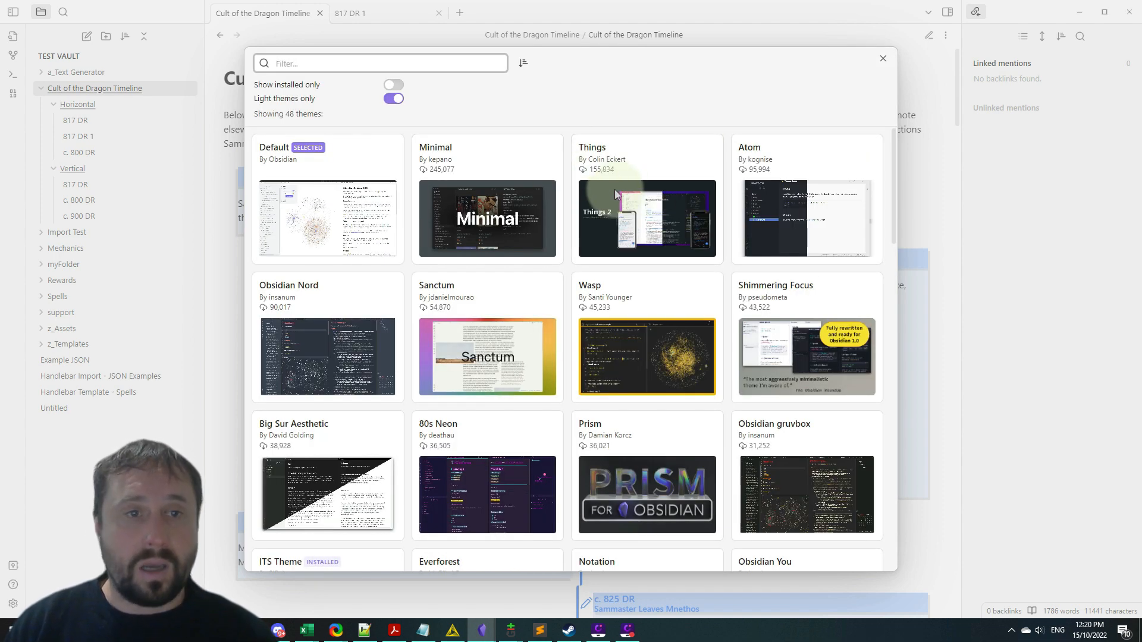
{"action": "scroll", "coordinate": [616, 193], "scroll_direction": "down", "scroll_amount": 3}
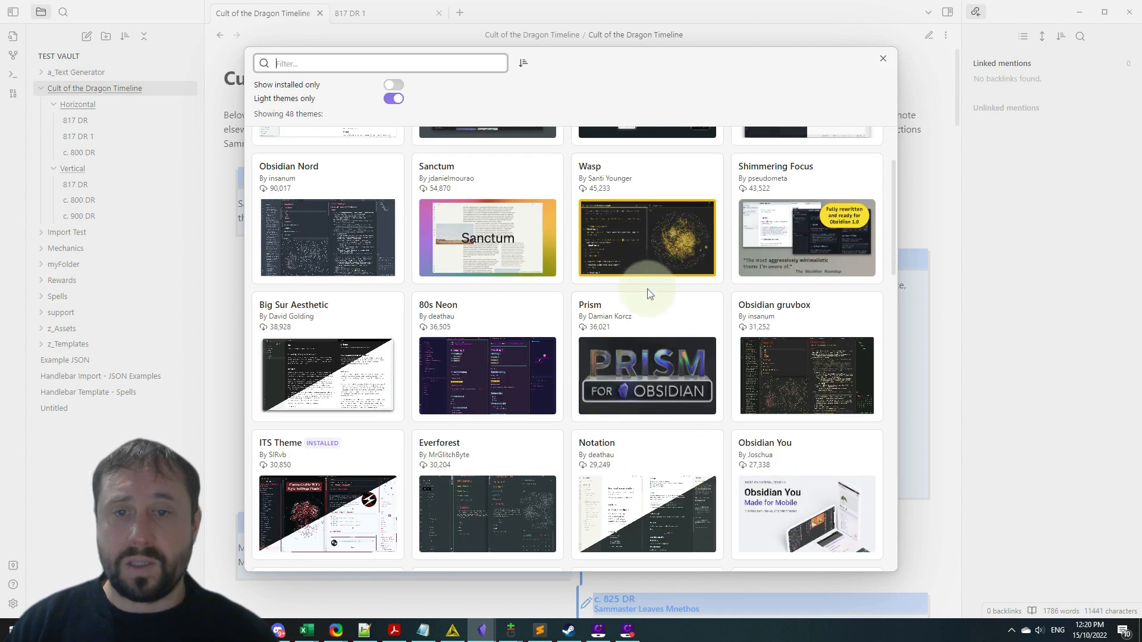
{"action": "left_click", "coordinate": [650, 304]}
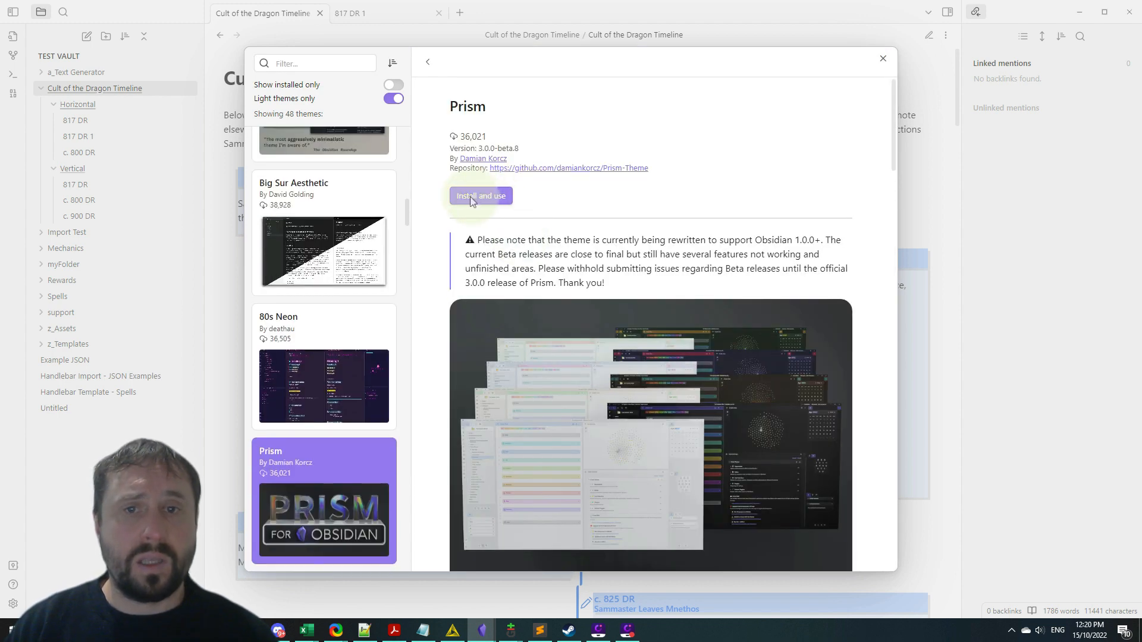
{"action": "left_click", "coordinate": [472, 199]}
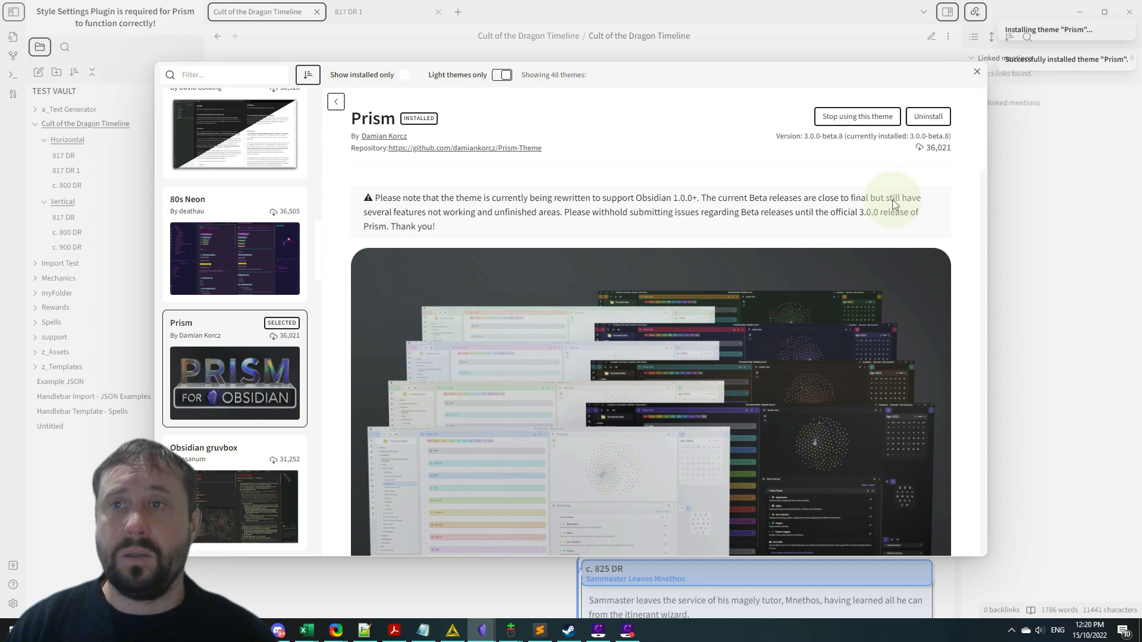
{"action": "left_click", "coordinate": [998, 162]}
{"action": "left_click", "coordinate": [960, 97]}
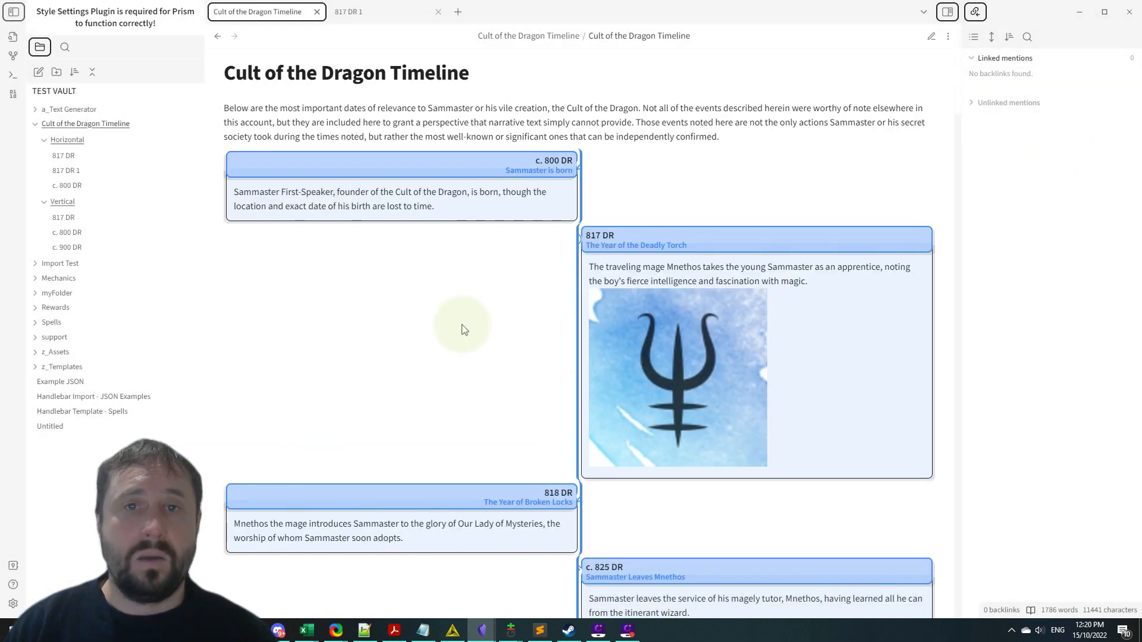
Step: Look over the timeline note in the Prism theme and switch the vault's theme back to Default
{"action": "scroll", "coordinate": [467, 327], "scroll_direction": "down", "scroll_amount": 10}
{"action": "scroll", "coordinate": [475, 354], "scroll_direction": "up", "scroll_amount": 5}
{"action": "scroll", "coordinate": [474, 354], "scroll_direction": "up", "scroll_amount": 5}
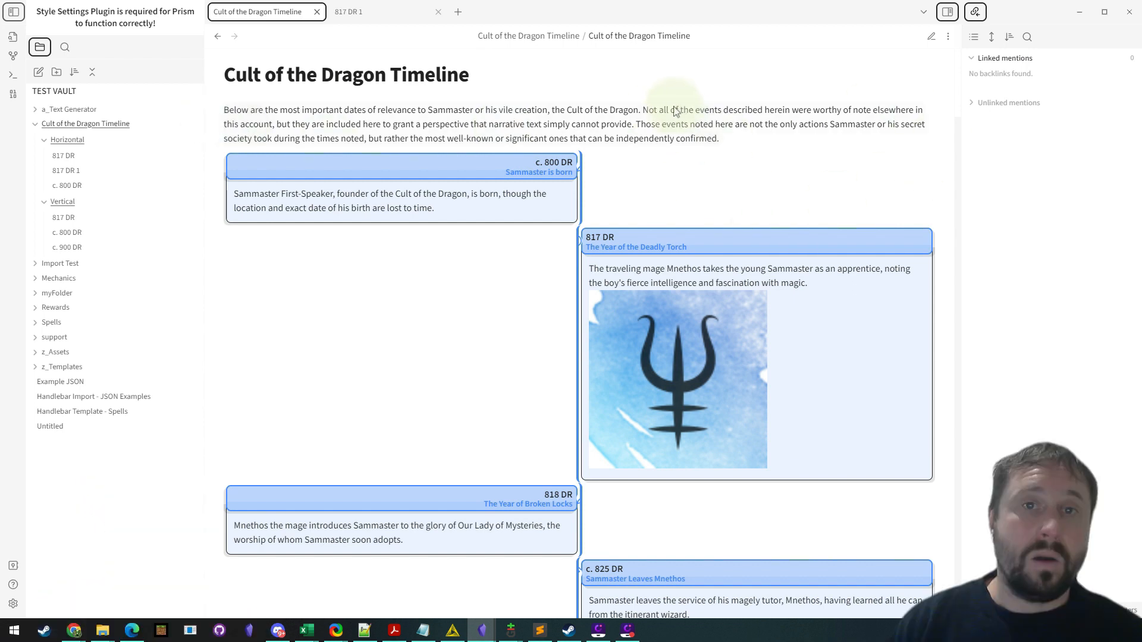
{"action": "left_click", "coordinate": [13, 604]}
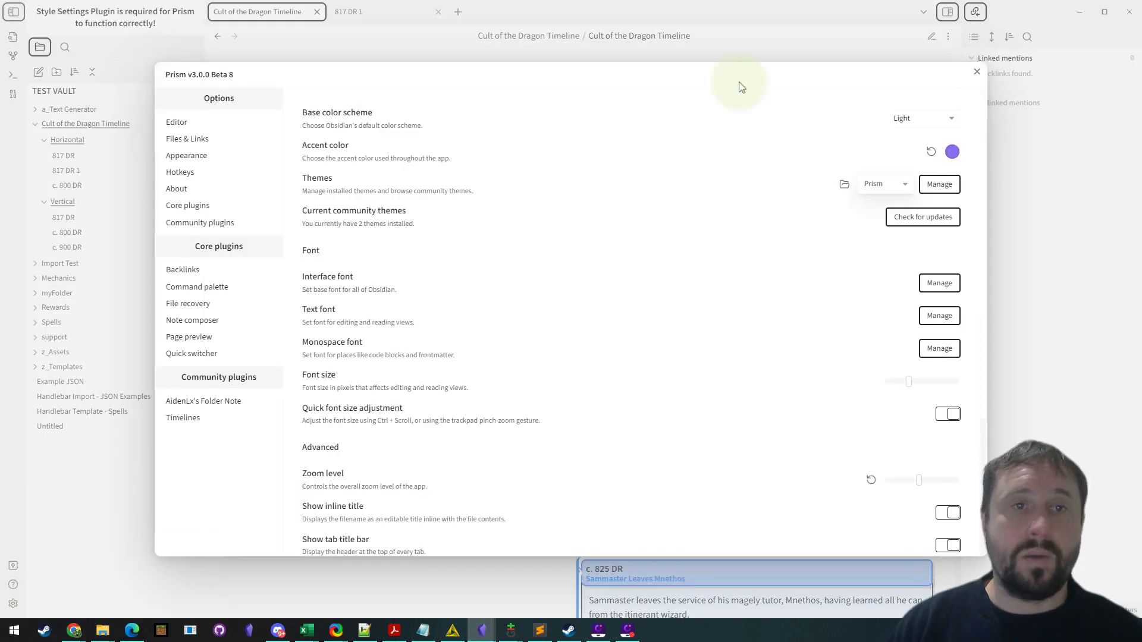
{"action": "left_click", "coordinate": [901, 186]}
{"action": "left_click", "coordinate": [872, 206]}
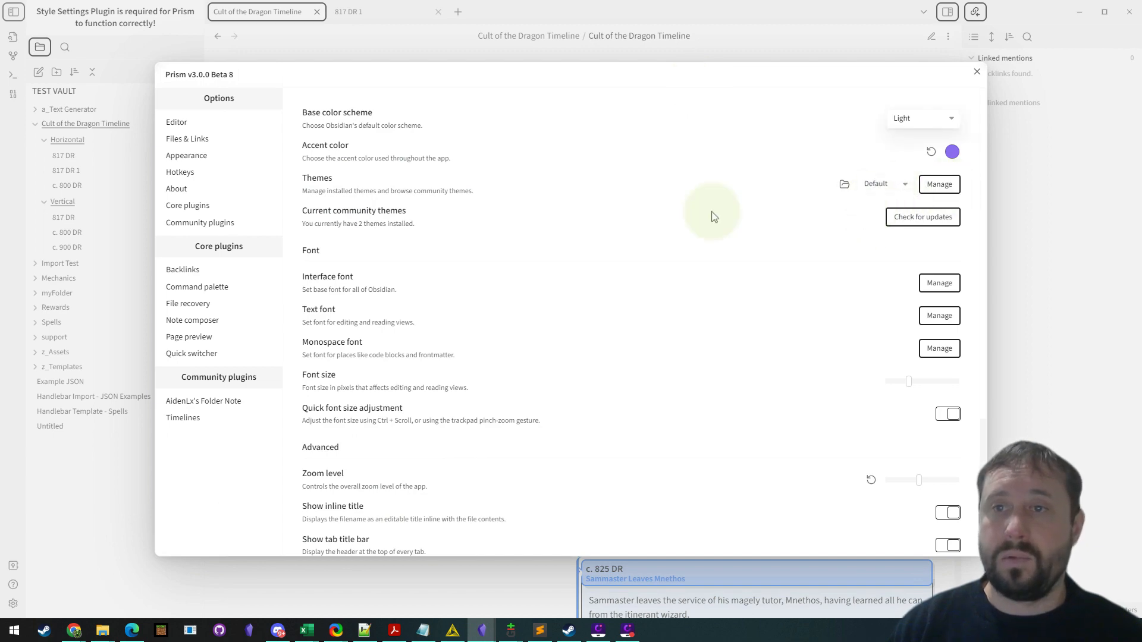
{"action": "key", "text": "Escape"}
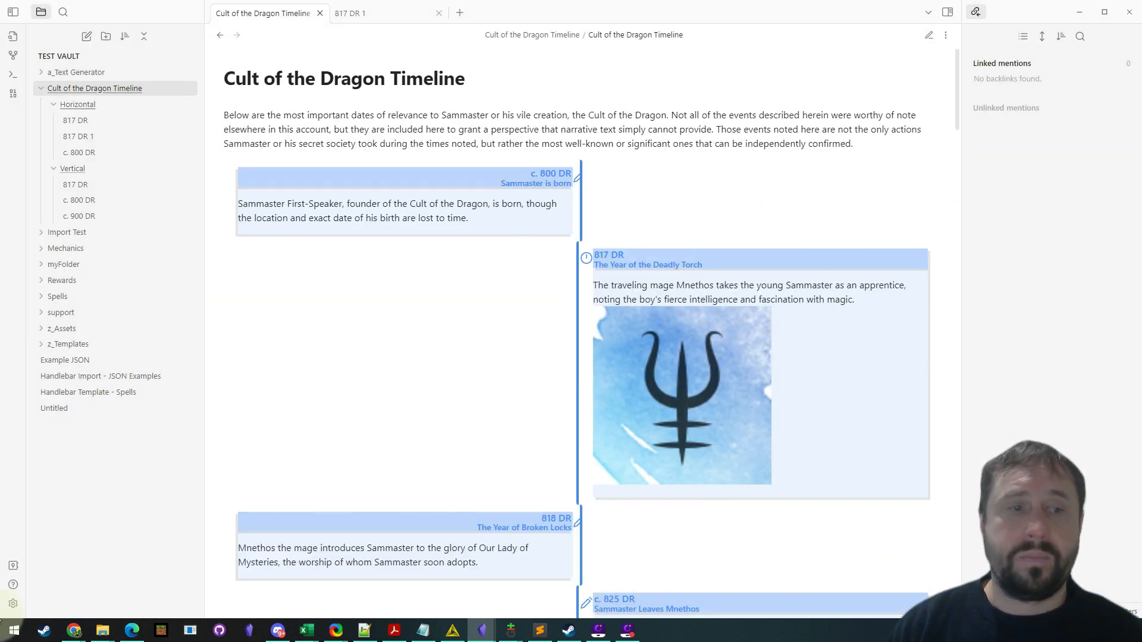
Step: Review the timeline note in the Default theme, both in reading view and as callout source text
{"action": "scroll", "coordinate": [479, 324], "scroll_direction": "down", "scroll_amount": 8}
{"action": "scroll", "coordinate": [474, 327], "scroll_direction": "up", "scroll_amount": 8}
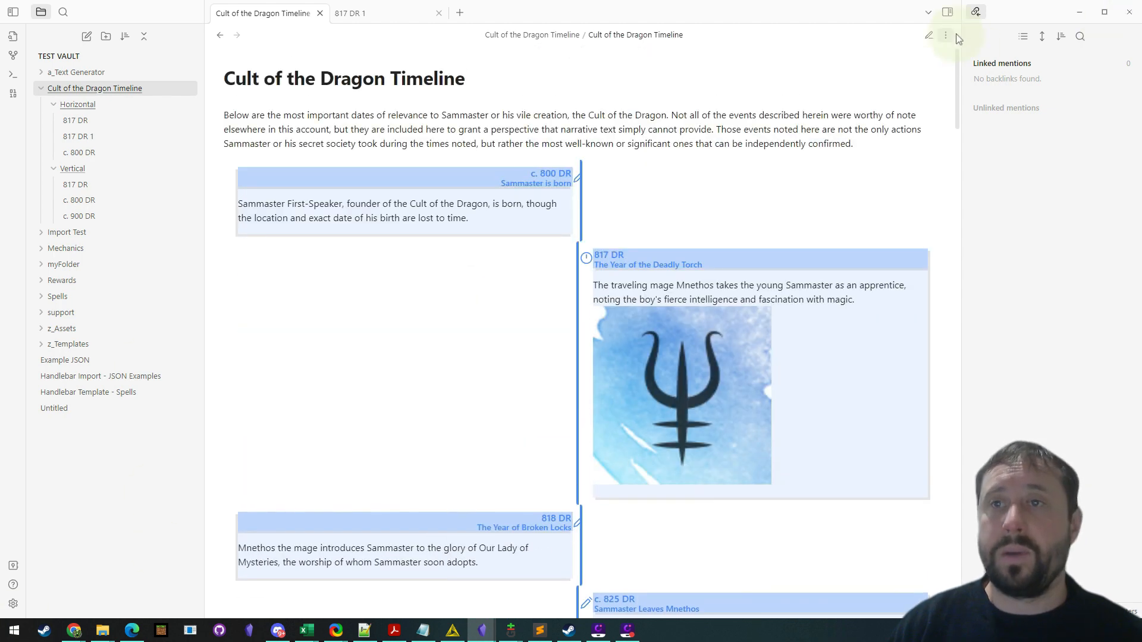
{"action": "left_click", "coordinate": [929, 36]}
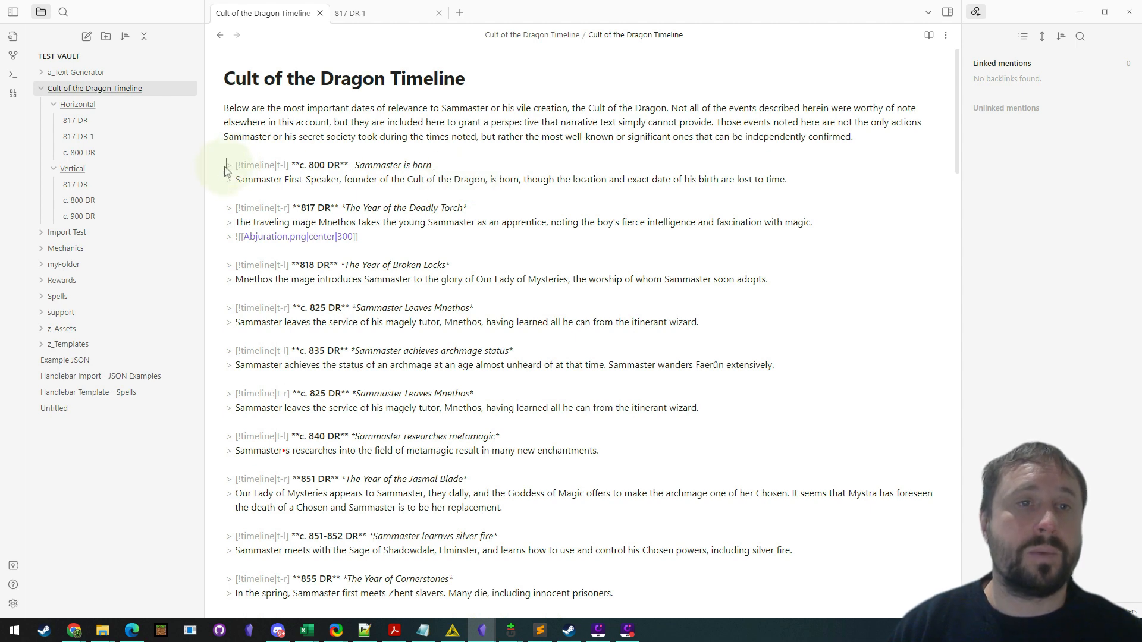
{"action": "left_click_drag", "start_coordinate": [225, 171], "coordinate": [383, 244]}
Step: Find ITS Theme among the installed community themes and open its GitHub repository
{"action": "left_click", "coordinate": [14, 604]}
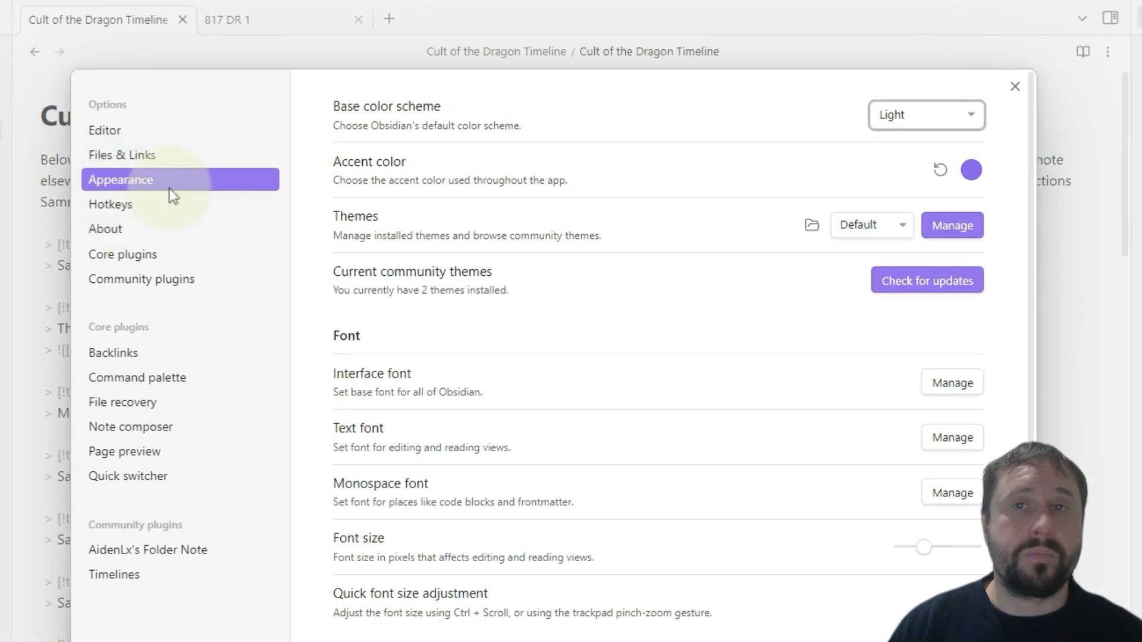
{"action": "left_click", "coordinate": [955, 227]}
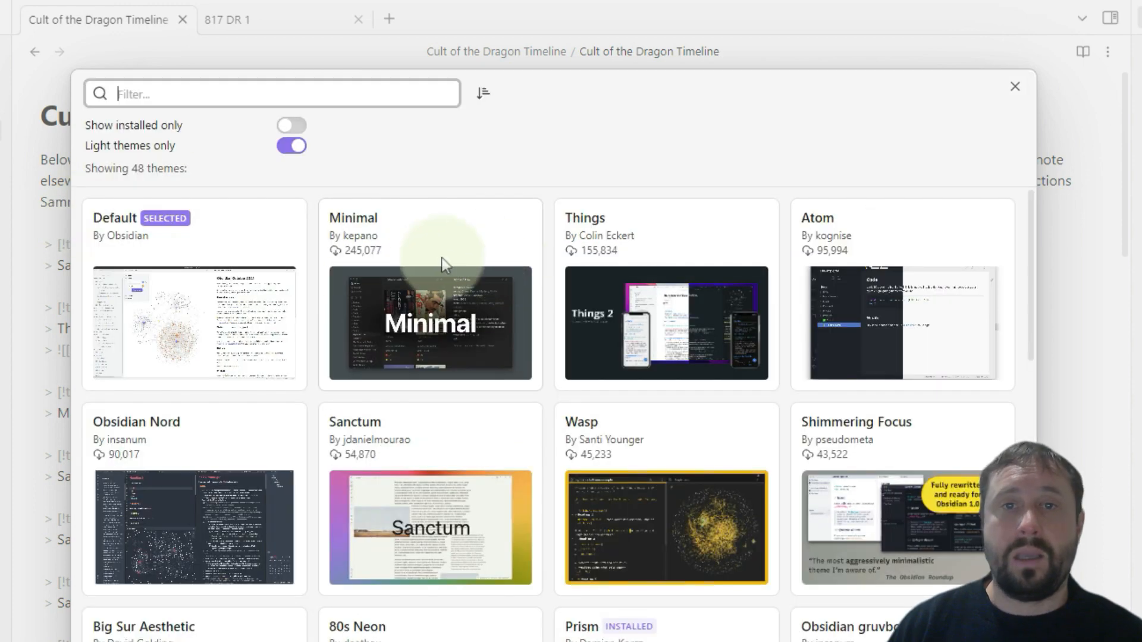
{"action": "left_click", "coordinate": [295, 125]}
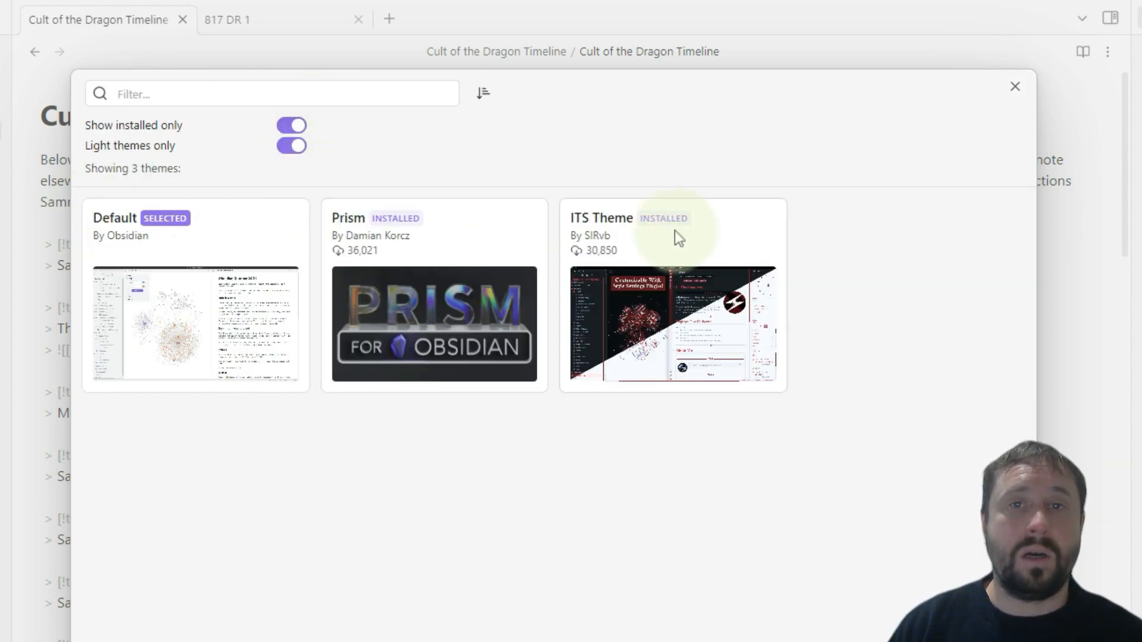
{"action": "left_click", "coordinate": [678, 238]}
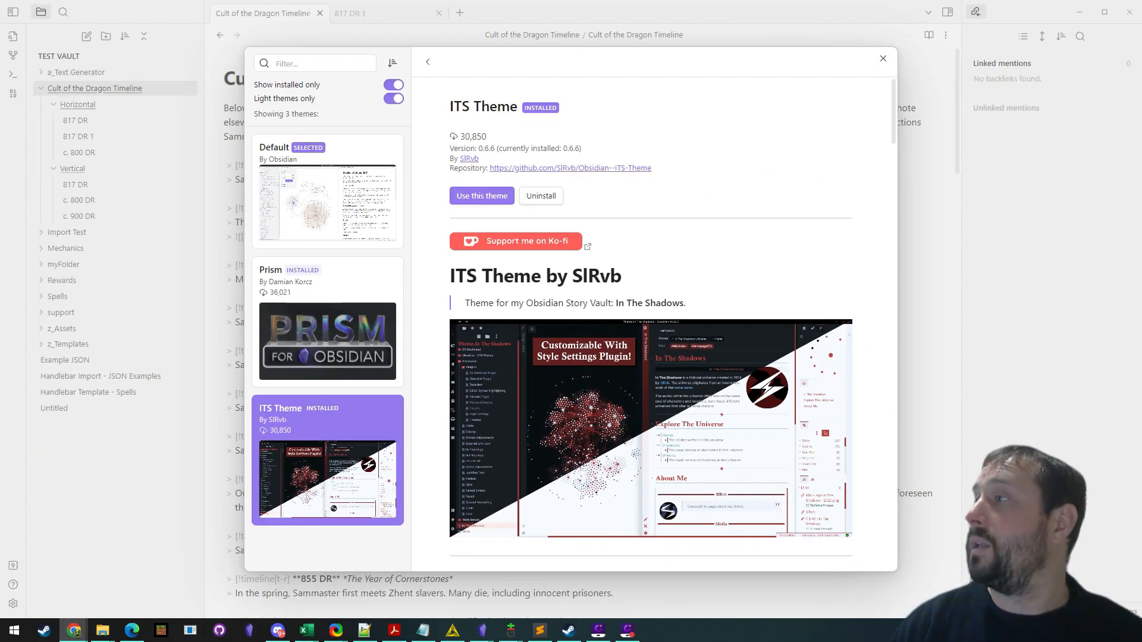
{"action": "left_click", "coordinate": [570, 168]}
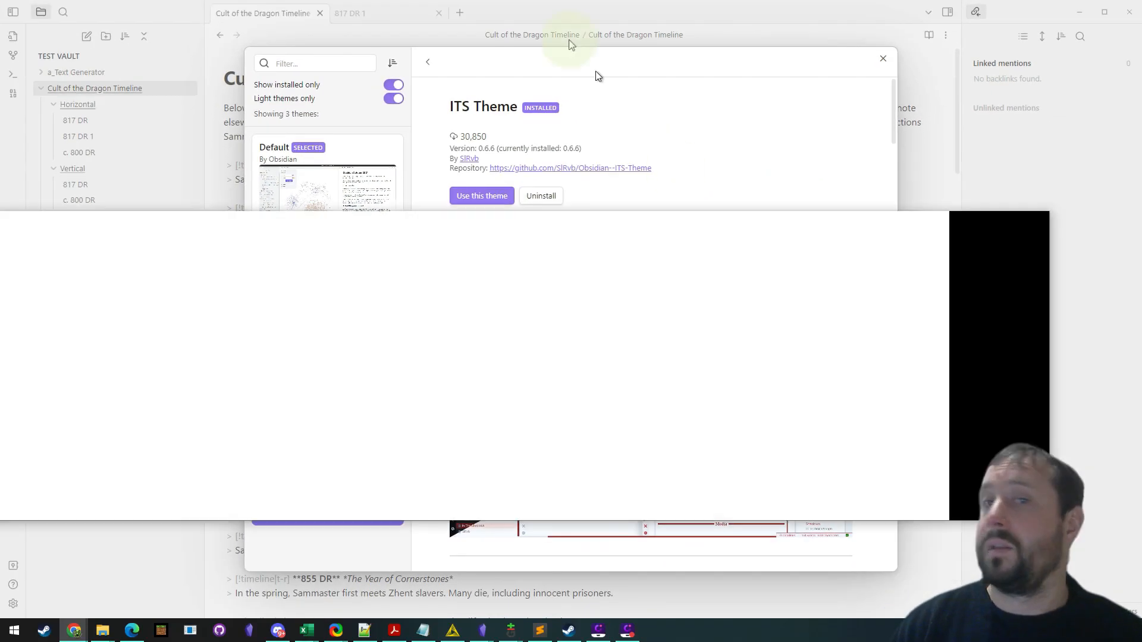
Step: Open the repository's Callouts guide and find the Timeline section with its sample callout code
{"action": "scroll", "coordinate": [553, 280], "scroll_direction": "down", "scroll_amount": 10}
{"action": "scroll", "coordinate": [548, 296], "scroll_direction": "down", "scroll_amount": 1}
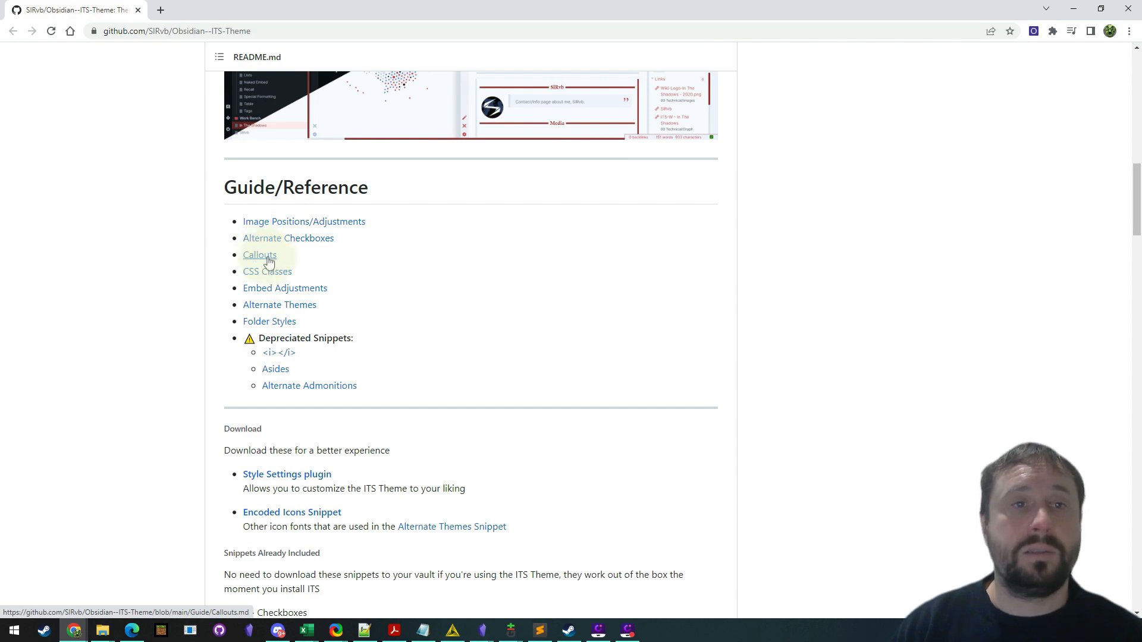
{"action": "left_click", "coordinate": [269, 262]}
{"action": "scroll", "coordinate": [765, 262], "scroll_direction": "down", "scroll_amount": 15}
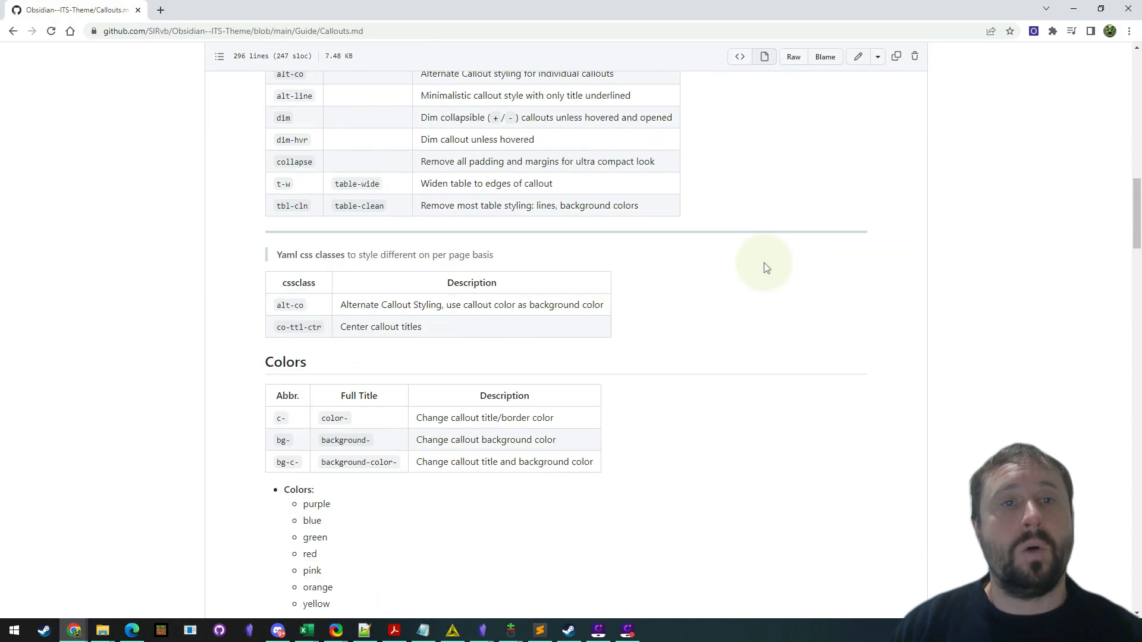
{"action": "scroll", "coordinate": [767, 268], "scroll_direction": "down", "scroll_amount": 20}
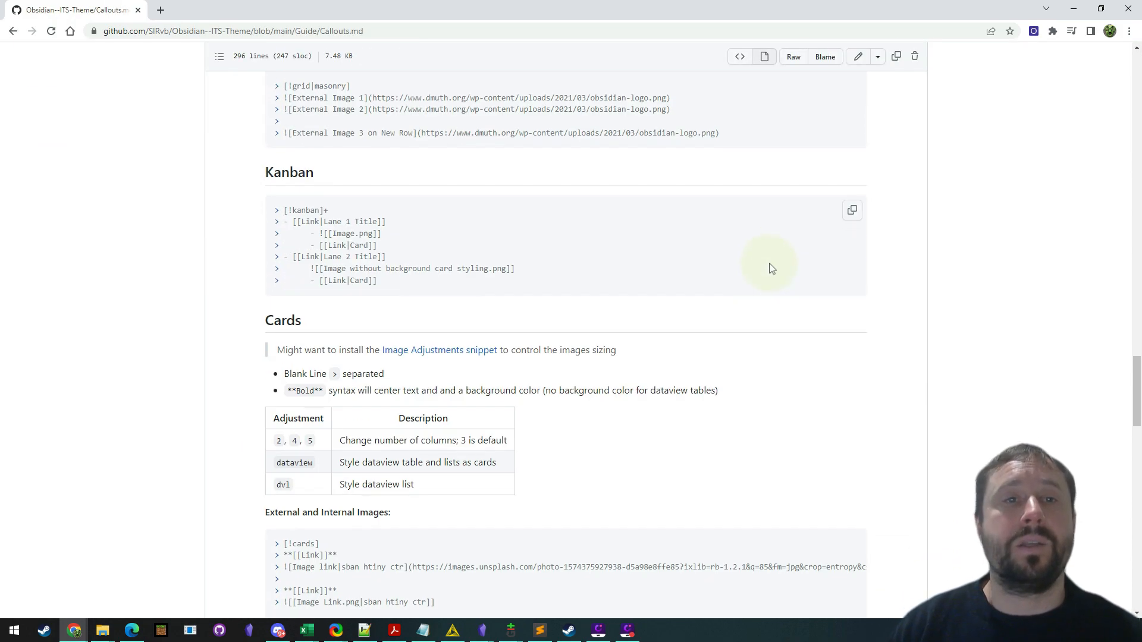
{"action": "scroll", "coordinate": [769, 268], "scroll_direction": "down", "scroll_amount": 6}
{"action": "scroll", "coordinate": [768, 267], "scroll_direction": "up", "scroll_amount": 7}
{"action": "scroll", "coordinate": [762, 219], "scroll_direction": "down", "scroll_amount": 1}
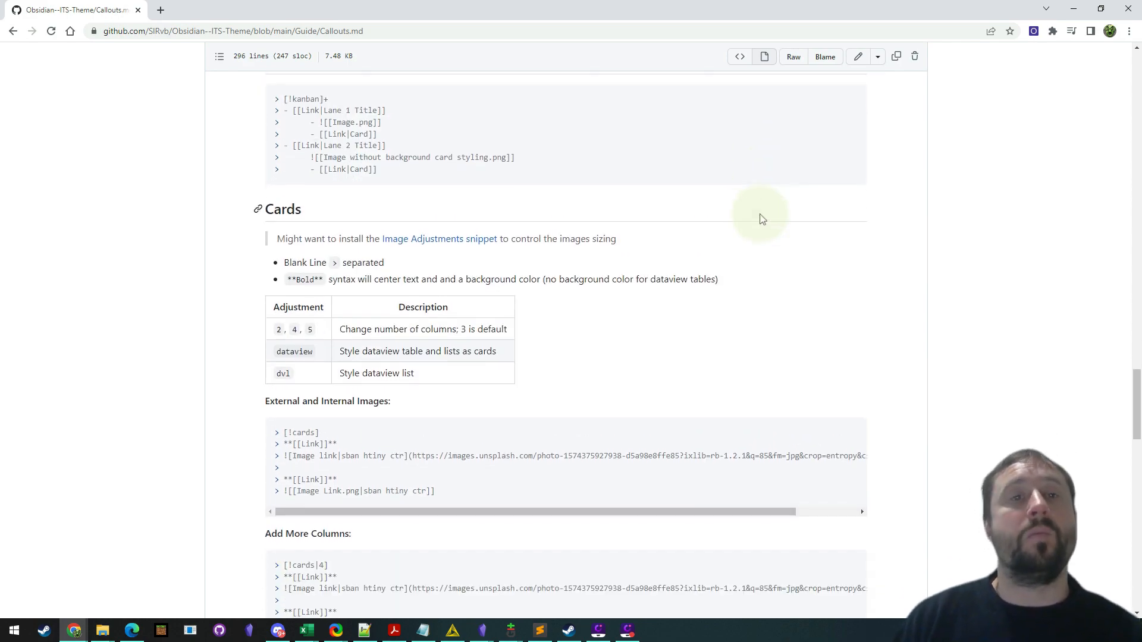
{"action": "scroll", "coordinate": [760, 218], "scroll_direction": "down", "scroll_amount": 1}
{"action": "scroll", "coordinate": [760, 216], "scroll_direction": "up", "scroll_amount": 2}
{"action": "left_click_drag", "start_coordinate": [1134, 395], "coordinate": [1125, 537]}
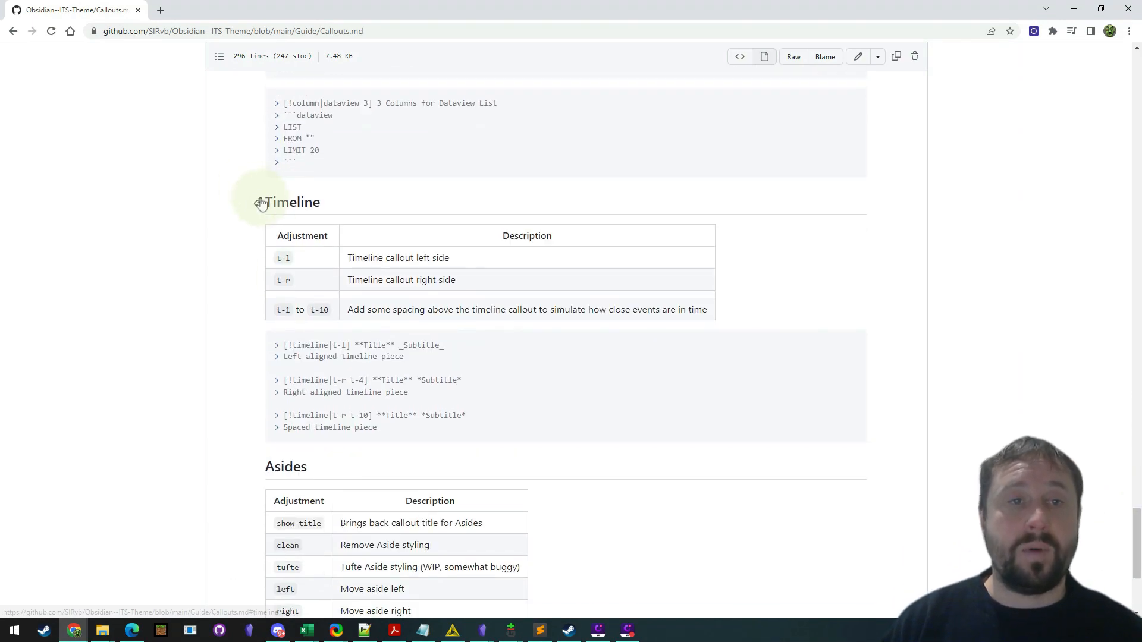
{"action": "left_click_drag", "start_coordinate": [378, 429], "coordinate": [284, 349]}
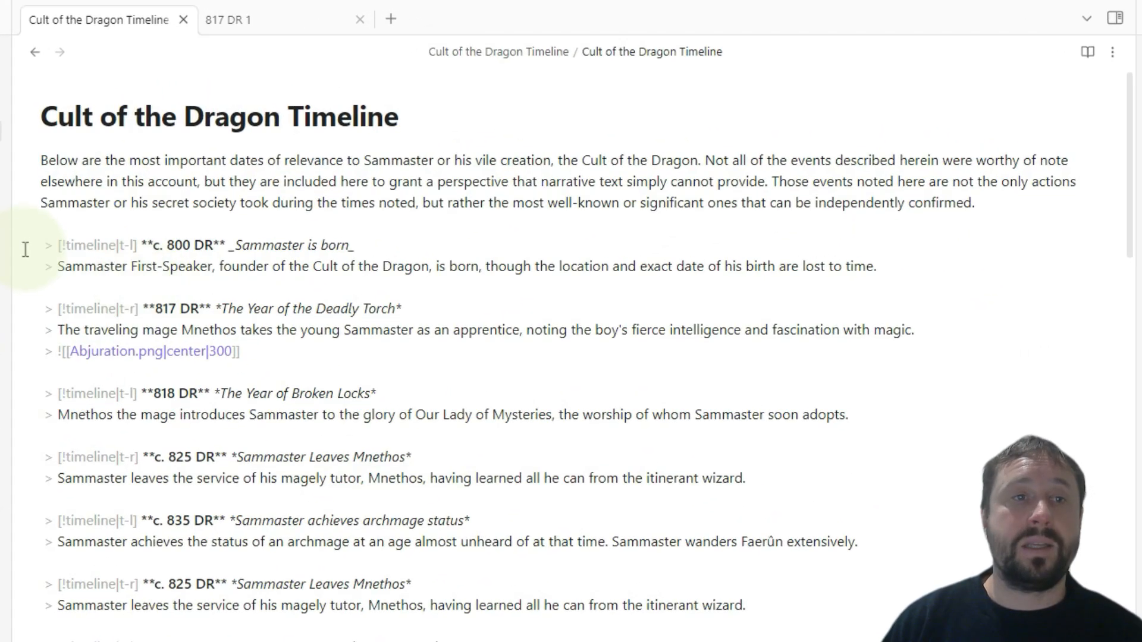
Step: In the Obsidian timeline note, examine the c. 800 DR callout's source and its timeline tag
{"action": "left_click_drag", "start_coordinate": [38, 243], "coordinate": [937, 268]}
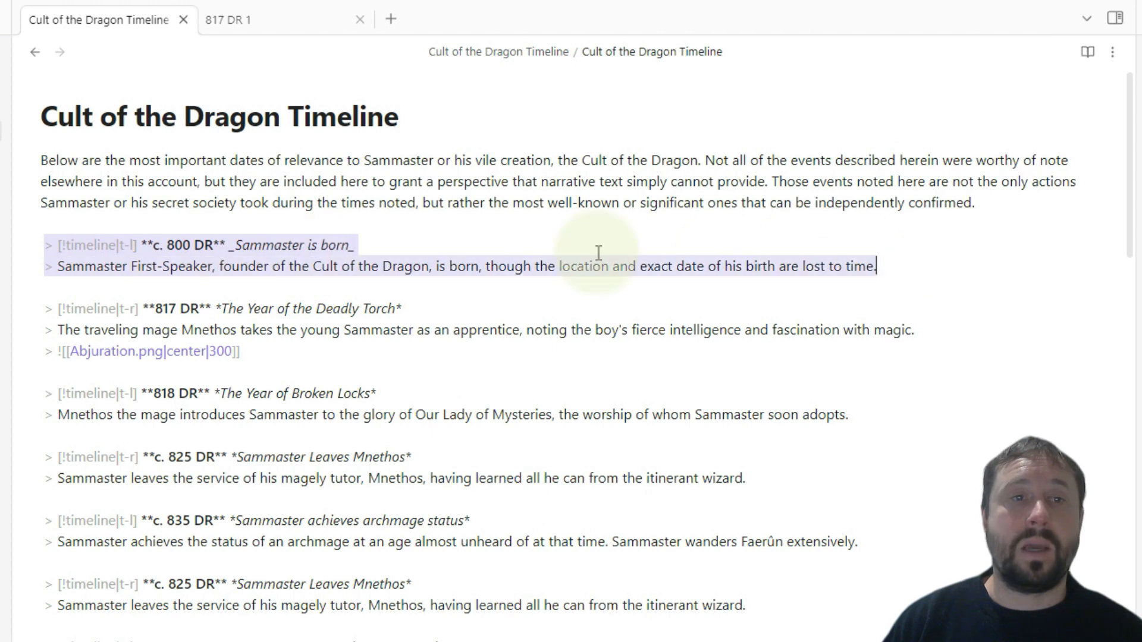
{"action": "left_click", "coordinate": [148, 246]}
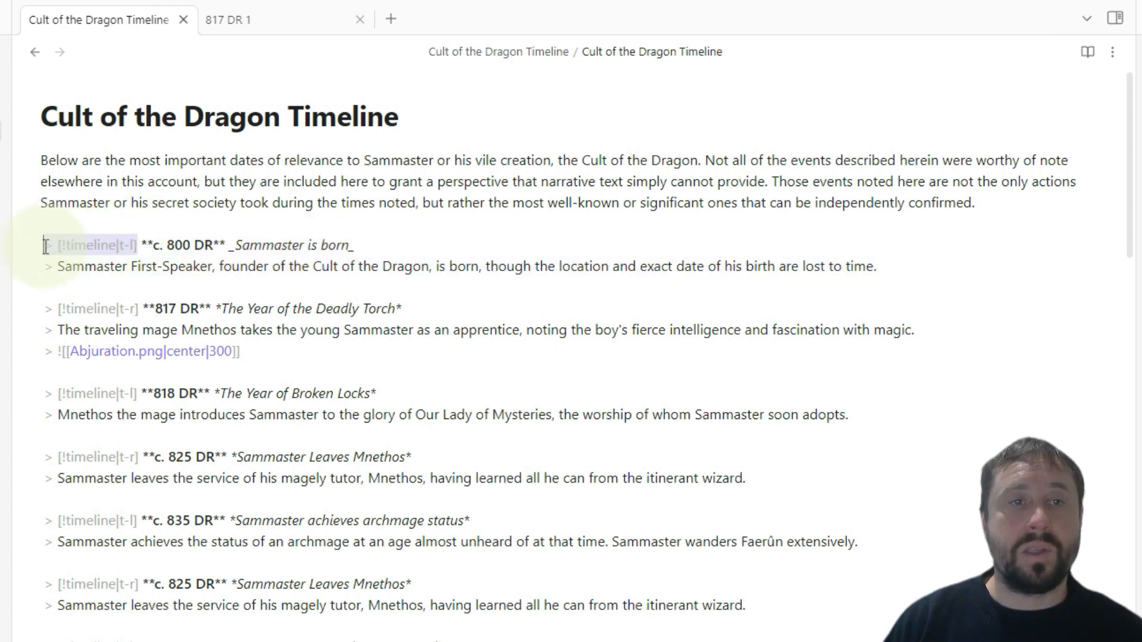
{"action": "left_click", "coordinate": [365, 237]}
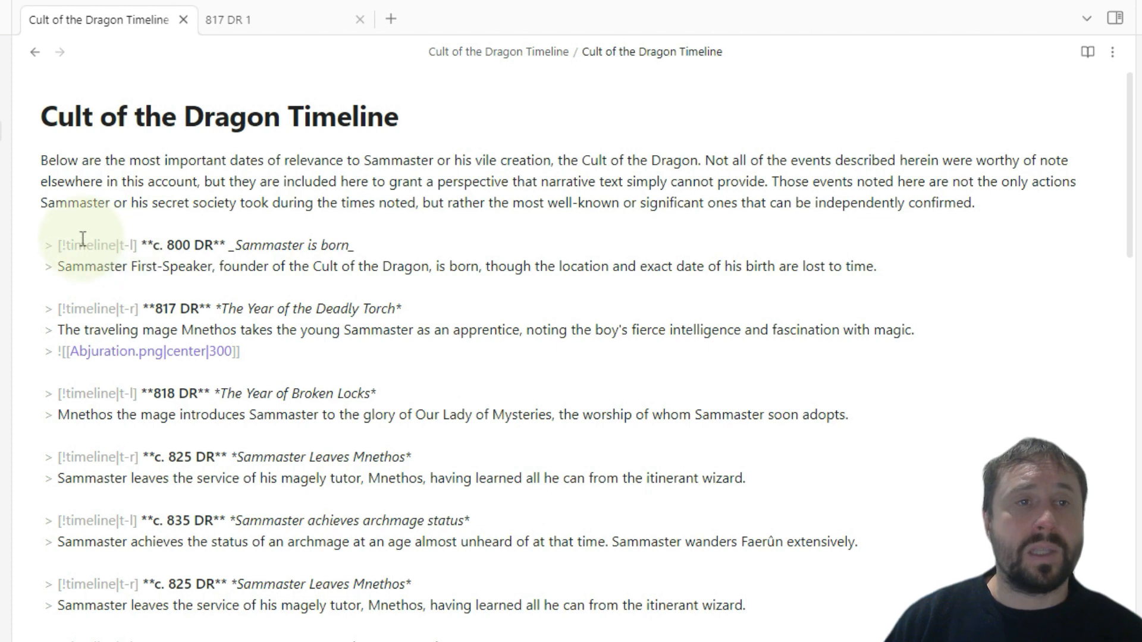
Step: Change the c. 800 DR callout to timeline|t-r and view the note in reading view
{"action": "left_click", "coordinate": [1087, 53]}
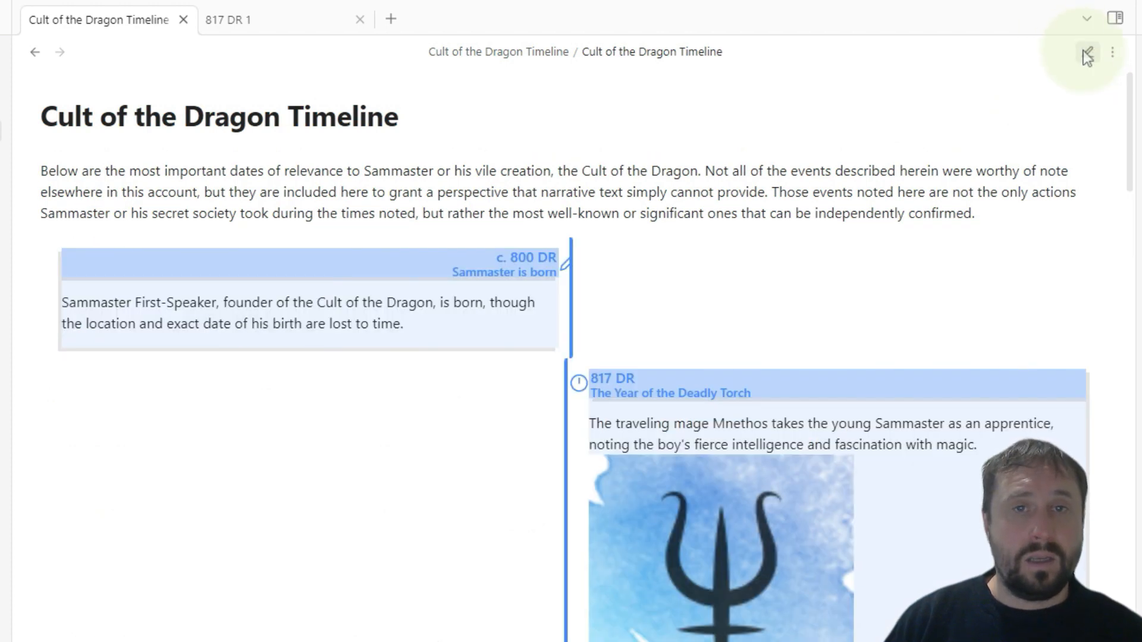
{"action": "left_click", "coordinate": [1088, 53]}
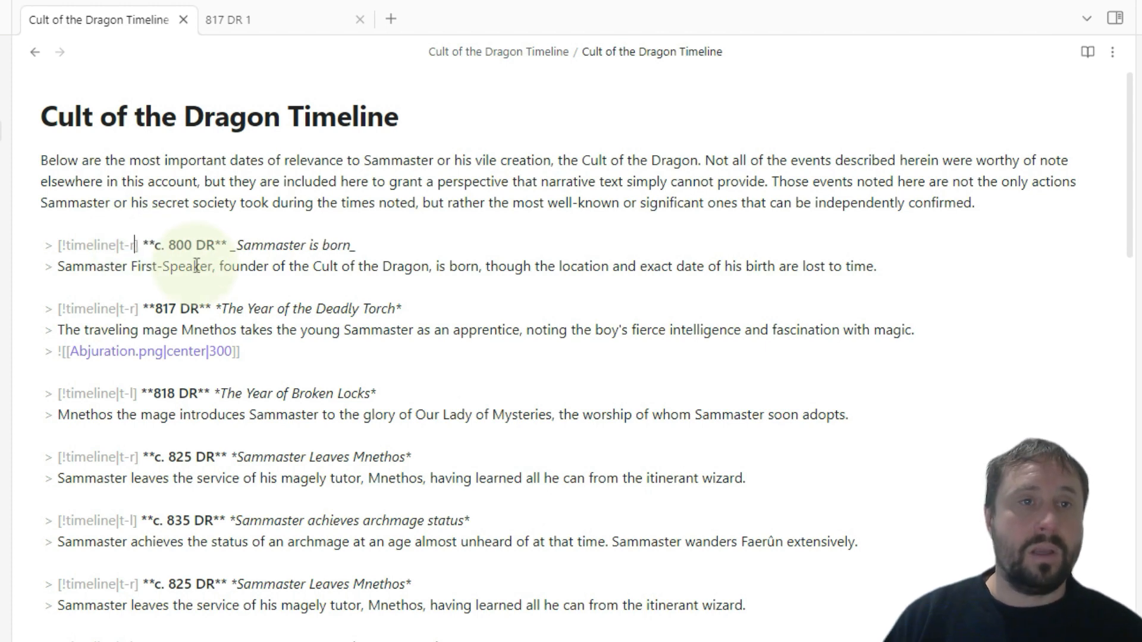
{"action": "left_click", "coordinate": [1087, 51]}
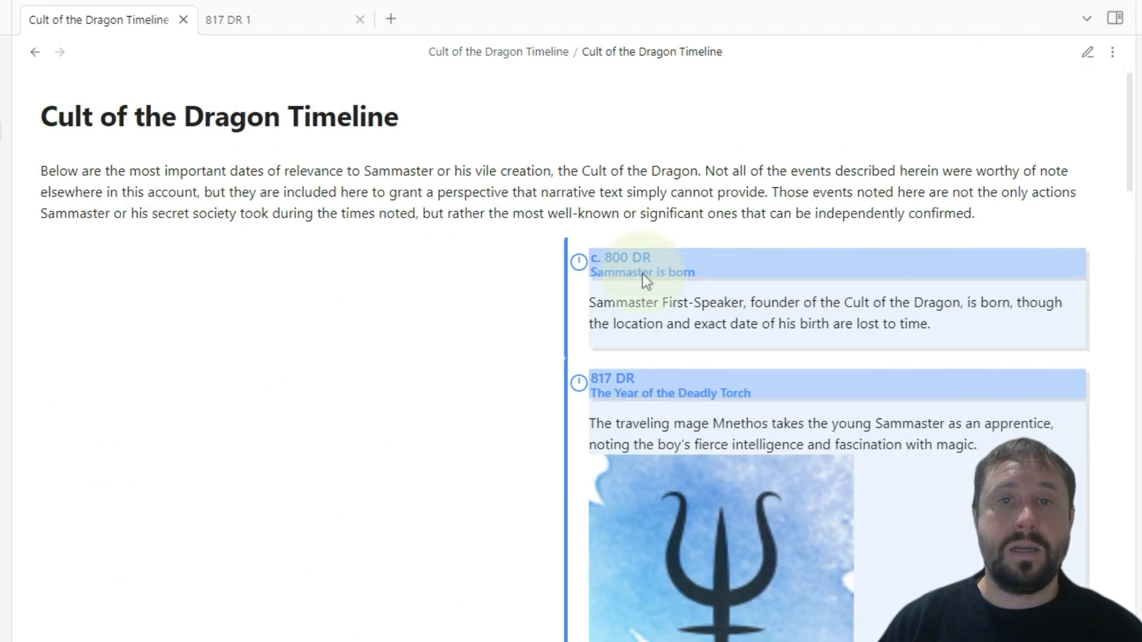
Step: Change the callout after 818 DR, the first c. 825 DR entry, to timeline|t-l and review it in reading view
{"action": "left_click", "coordinate": [1087, 52]}
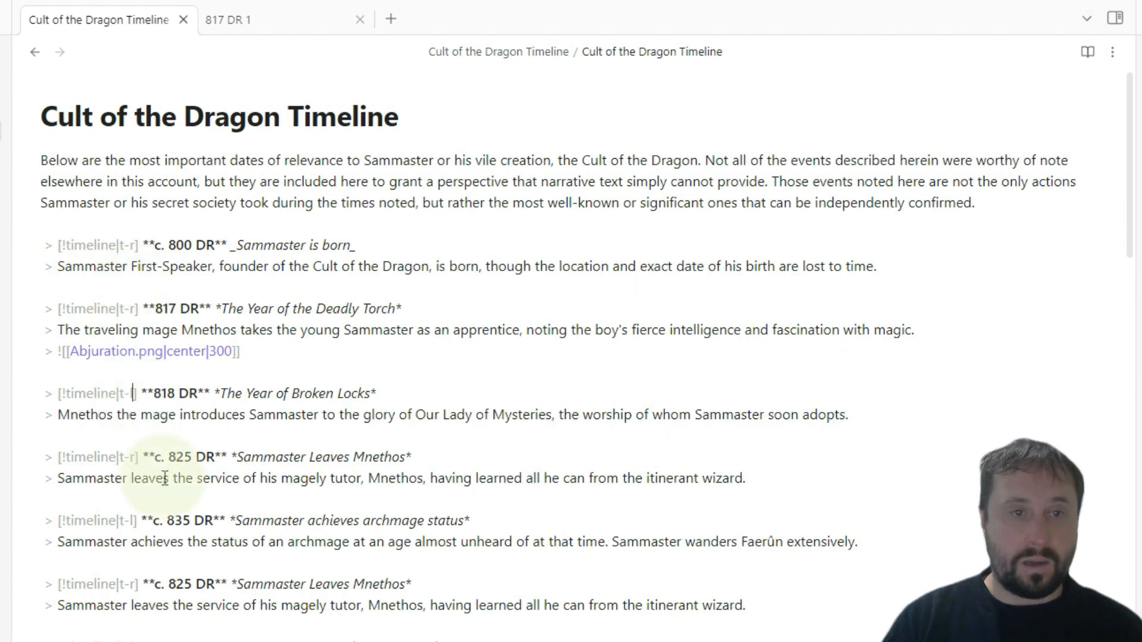
{"action": "left_click", "coordinate": [137, 457]}
{"action": "key", "text": "BackSpace"}
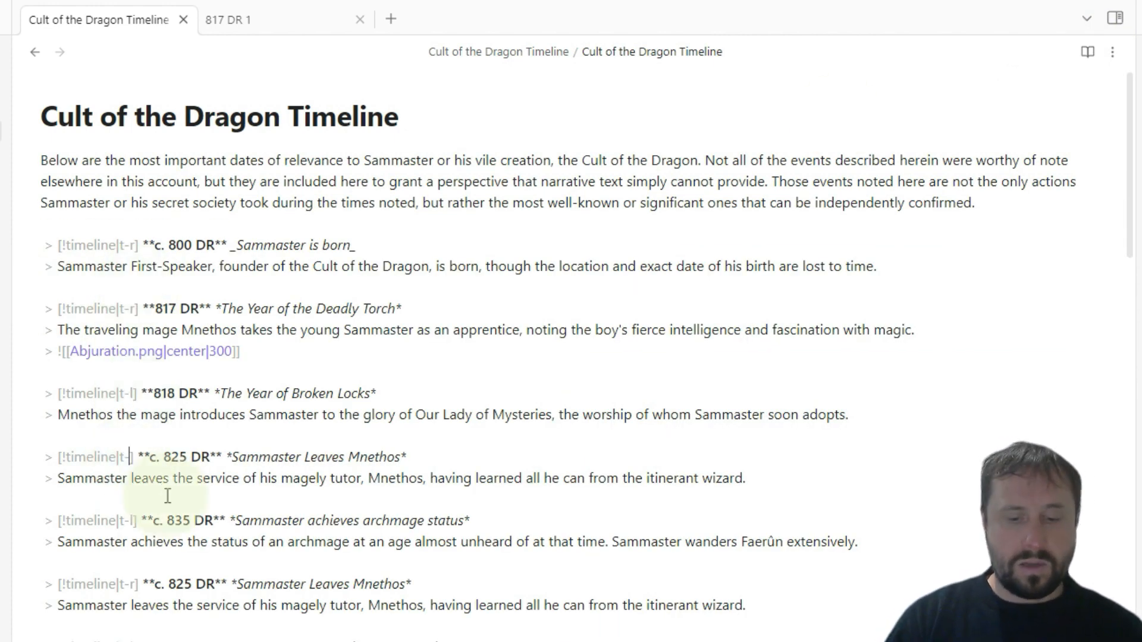
{"action": "type", "text": "l"}
{"action": "left_click", "coordinate": [1089, 52]}
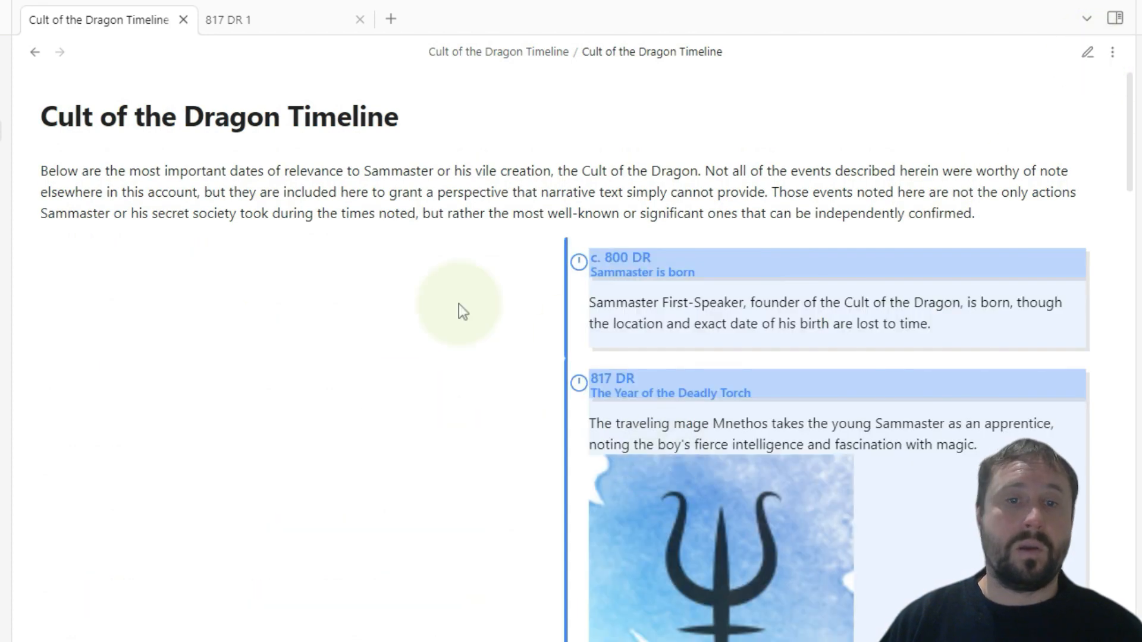
{"action": "scroll", "coordinate": [463, 310], "scroll_direction": "down", "scroll_amount": 6}
{"action": "scroll", "coordinate": [419, 506], "scroll_direction": "up", "scroll_amount": 6}
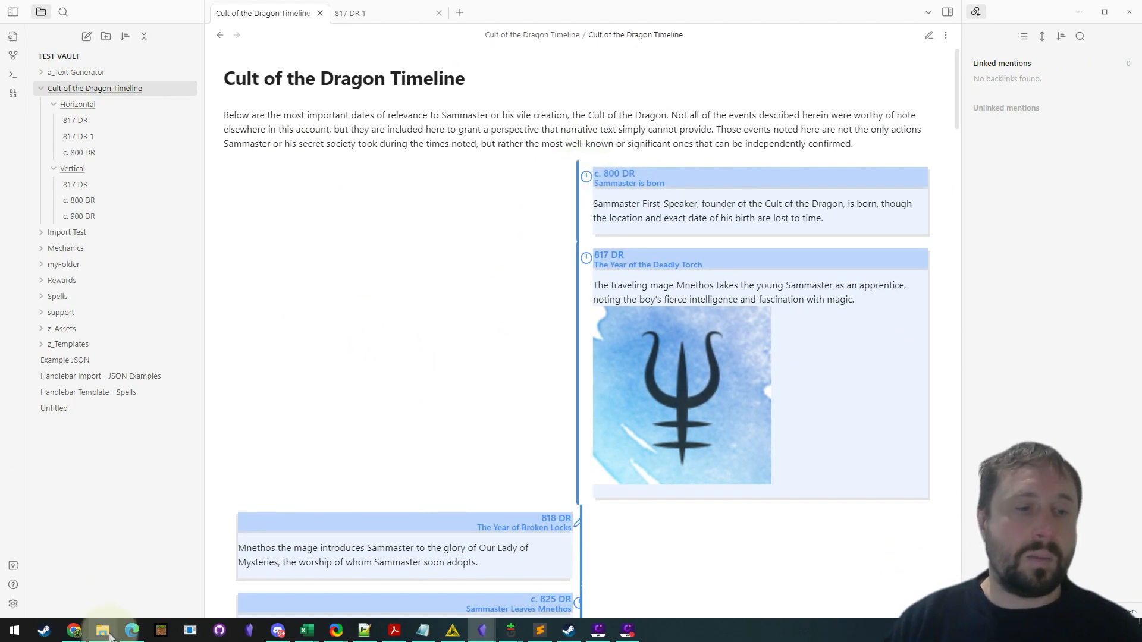
Step: Copy the three sample timeline callouts from the GitHub Callouts guide in the browser and return to Obsidian
{"action": "left_click", "coordinate": [74, 631]}
{"action": "left_click", "coordinate": [577, 580]}
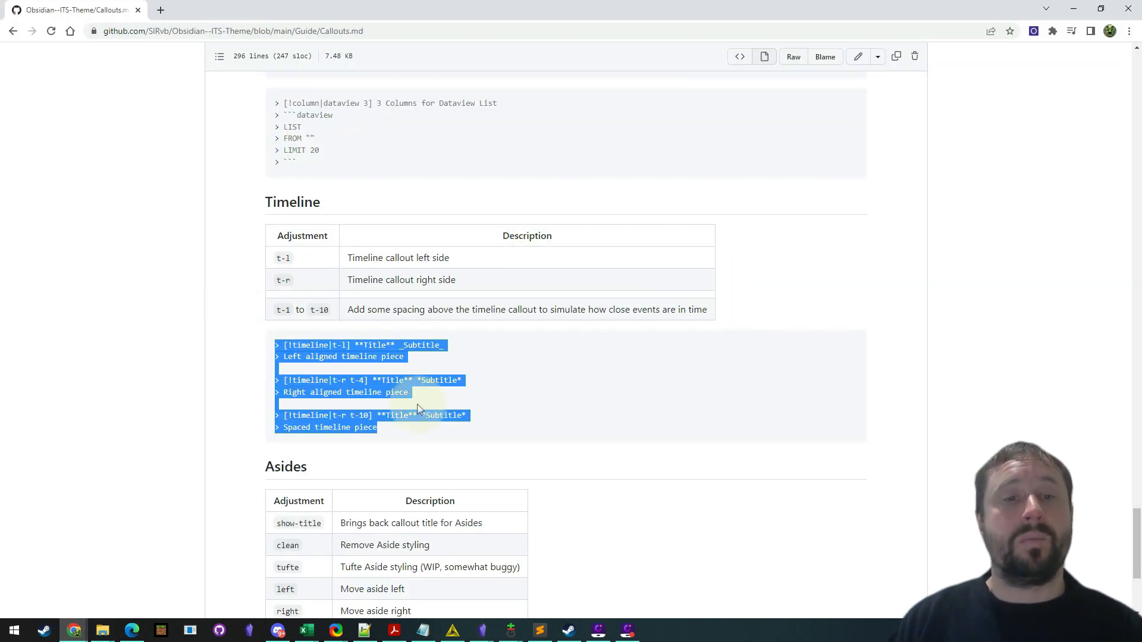
{"action": "left_click_drag", "start_coordinate": [386, 432], "coordinate": [270, 350]}
{"action": "key", "text": "ctrl+c"}
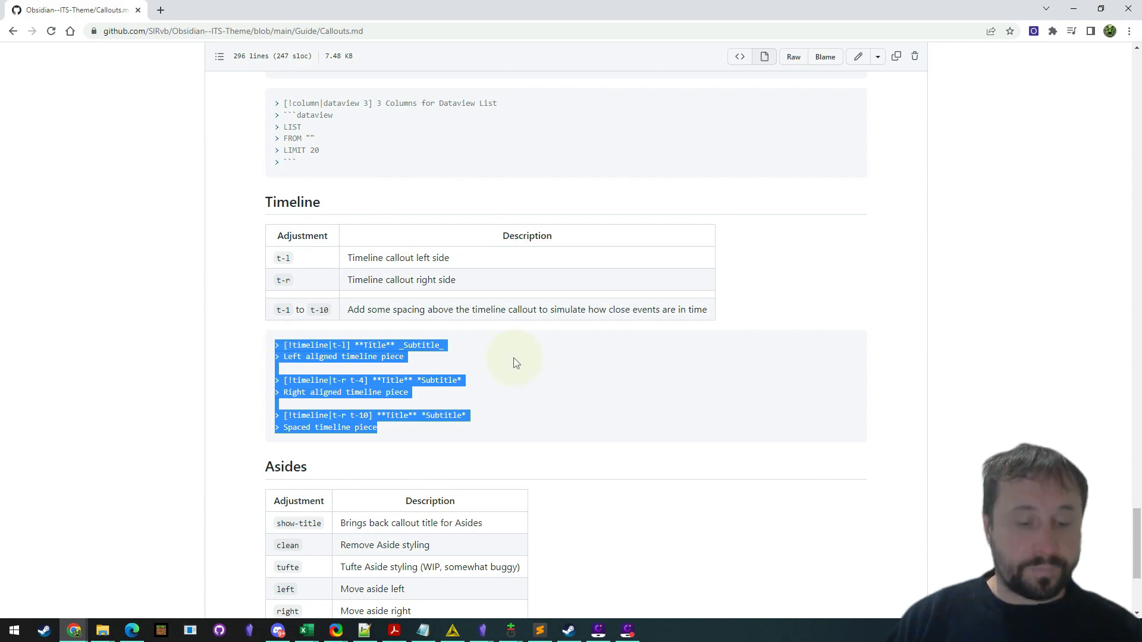
{"action": "left_click", "coordinate": [1081, 12]}
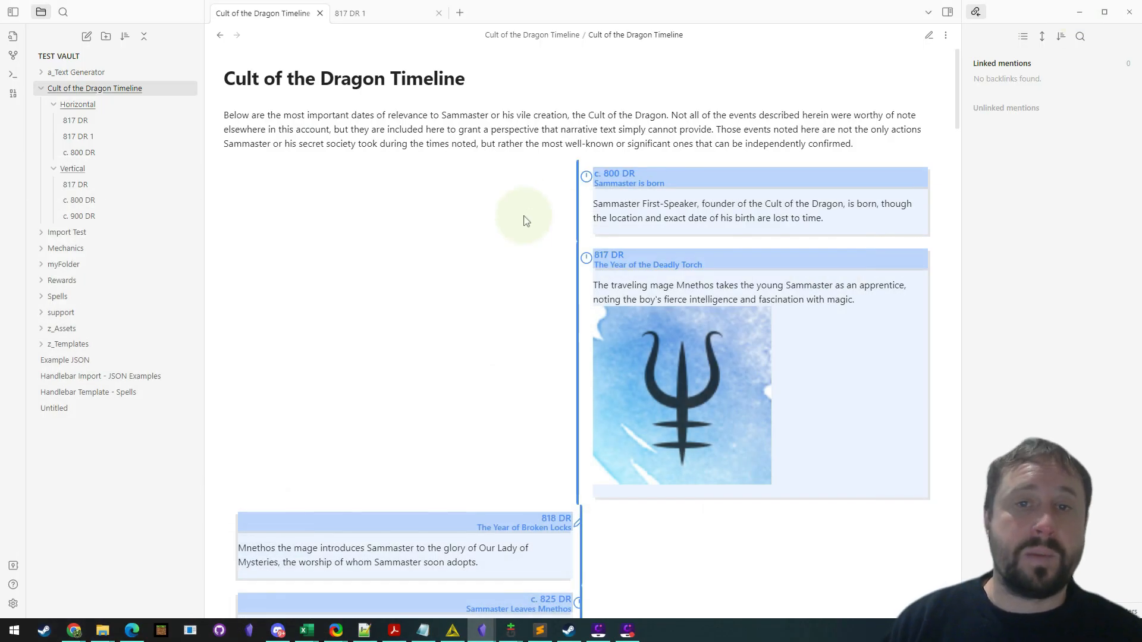
Step: Paste the three sample callouts above the c. 800 DR entry, separated by blank lines, and view them in reading view
{"action": "left_click", "coordinate": [929, 35]}
{"action": "key", "text": "ctrl+v"}
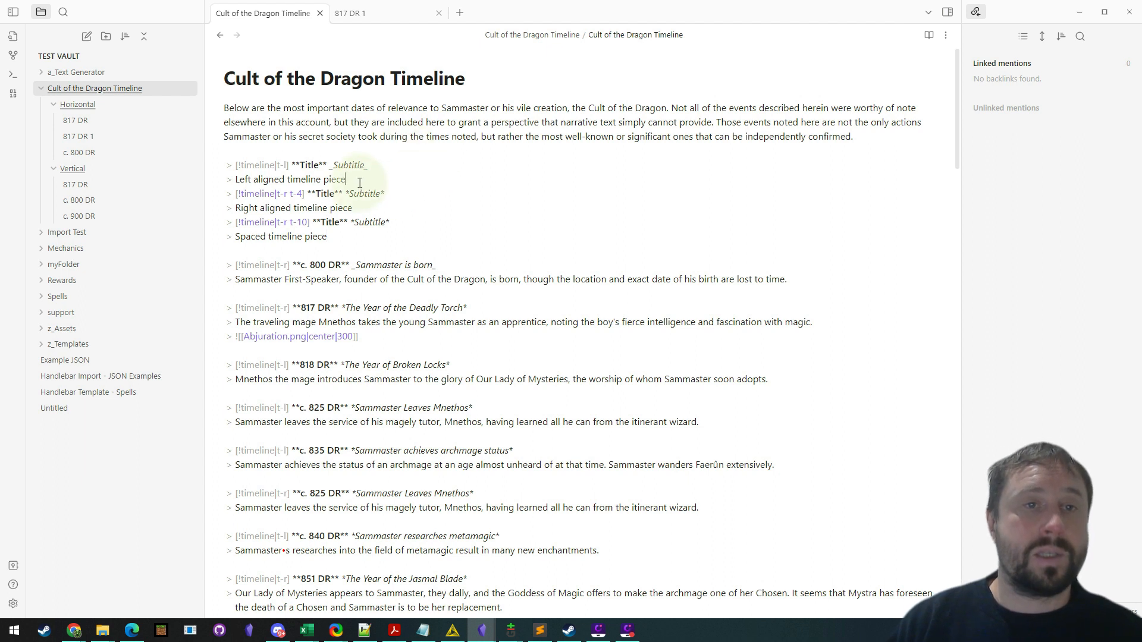
{"action": "key", "text": "Return"}
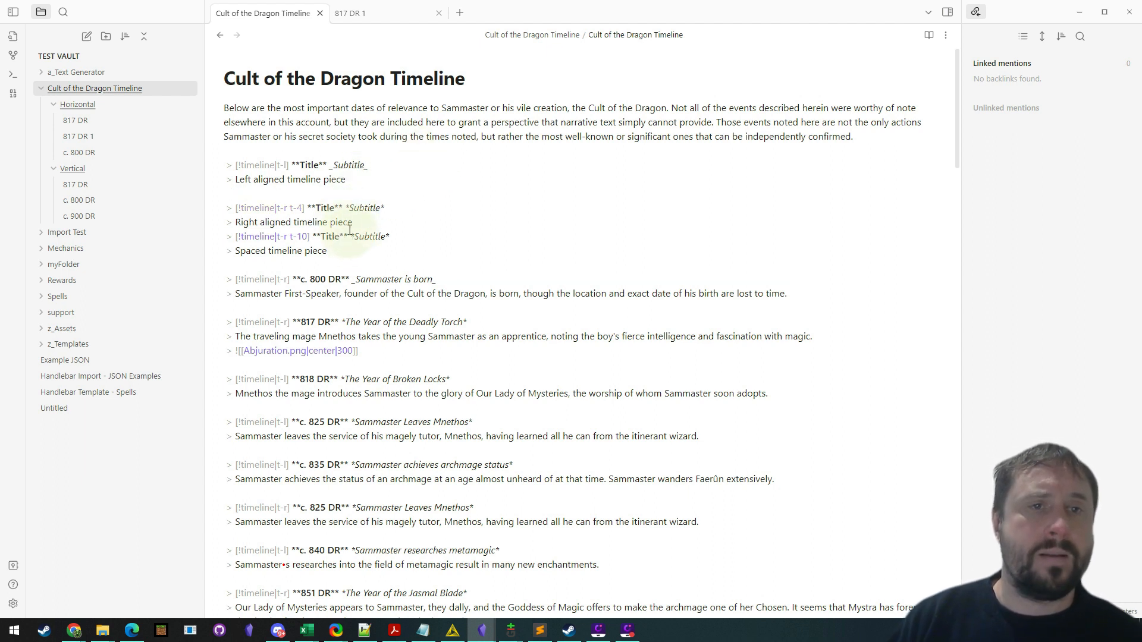
{"action": "key", "text": "Return"}
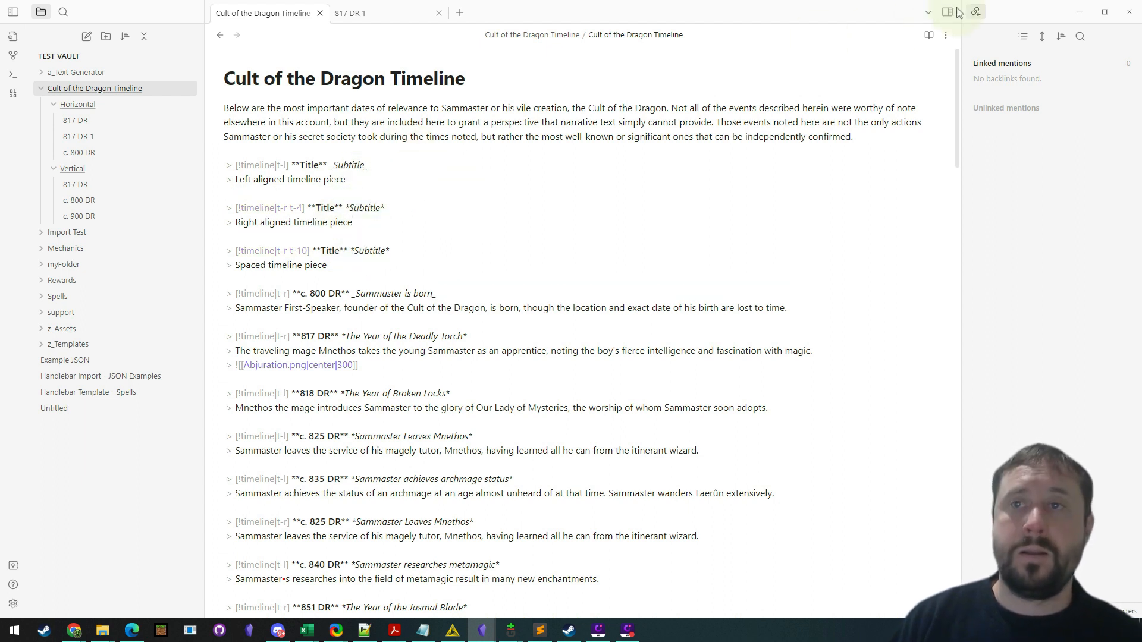
{"action": "left_click", "coordinate": [929, 36]}
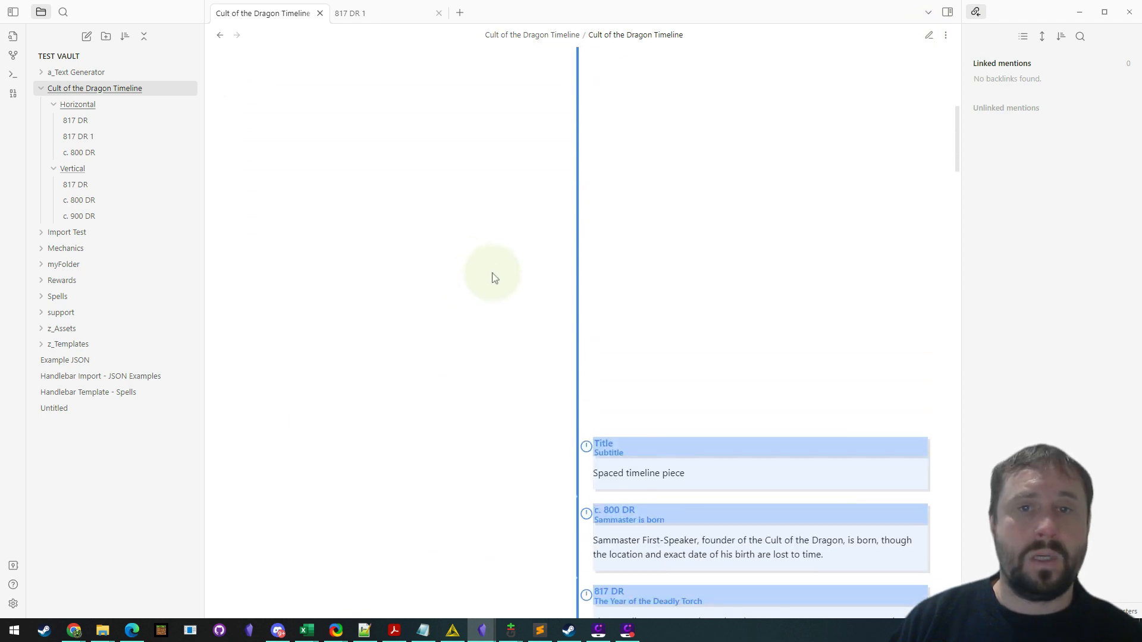
{"action": "scroll", "coordinate": [658, 525], "scroll_direction": "down", "scroll_amount": 10}
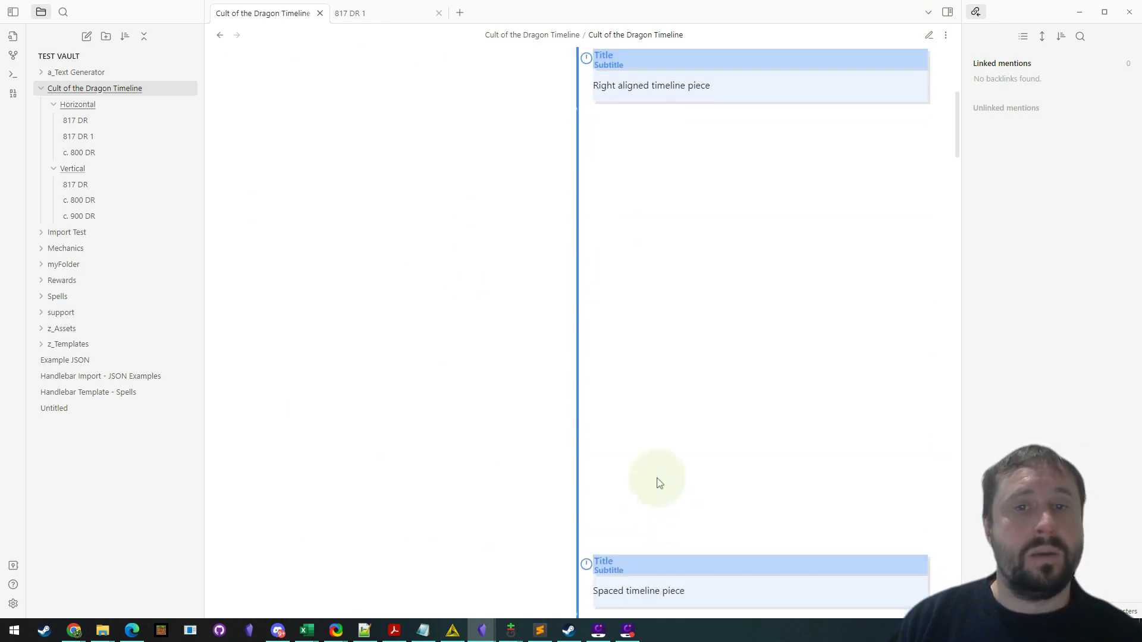
Step: Return the note to editing view and inspect the spacing options of the right-aligned and spaced sample callouts
{"action": "scroll", "coordinate": [645, 464], "scroll_direction": "up", "scroll_amount": 10}
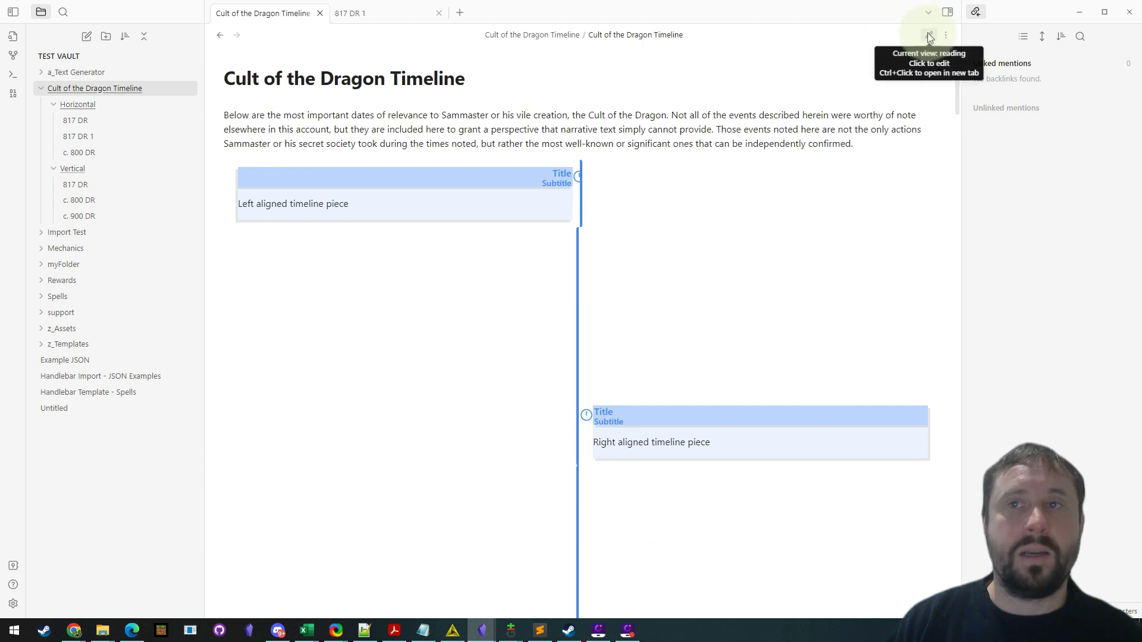
{"action": "left_click", "coordinate": [929, 36]}
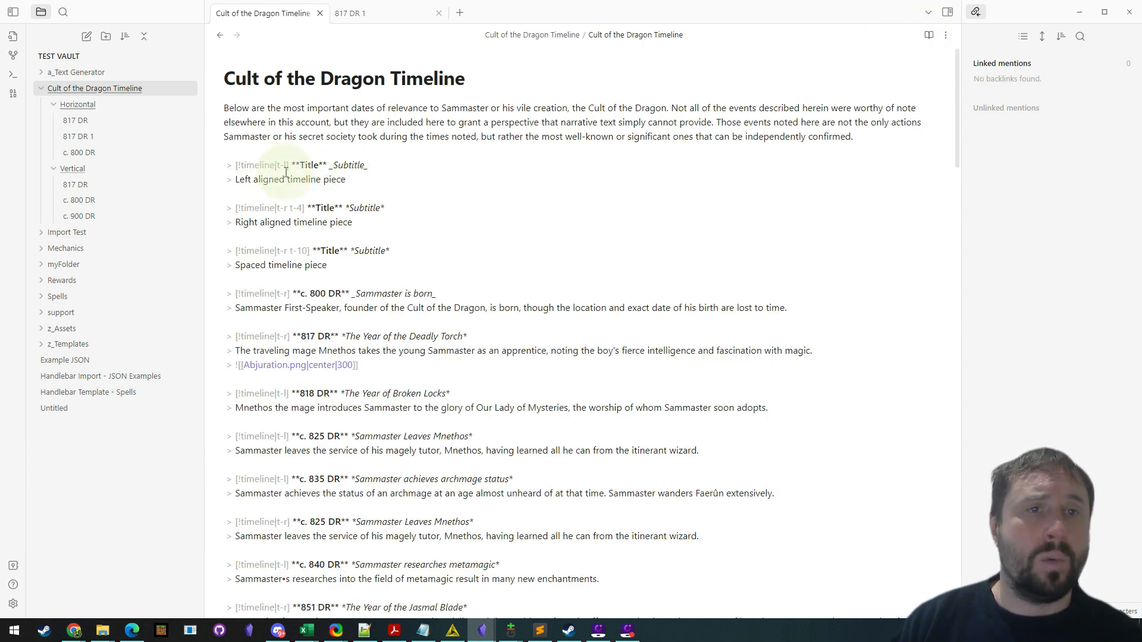
{"action": "left_click", "coordinate": [444, 219]}
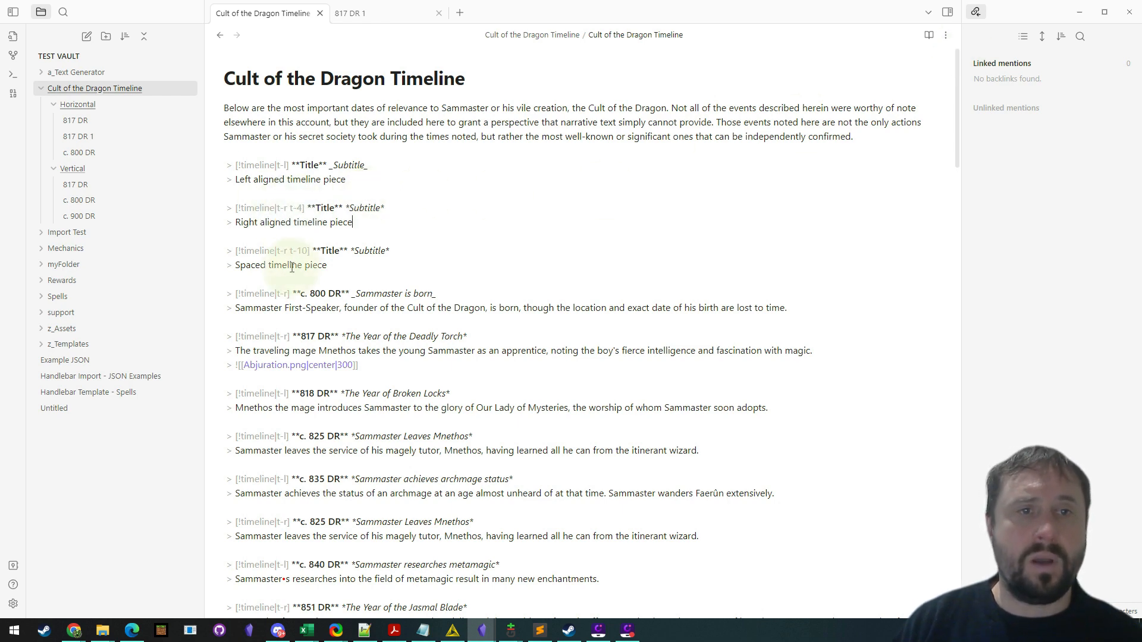
{"action": "left_click", "coordinate": [929, 36]}
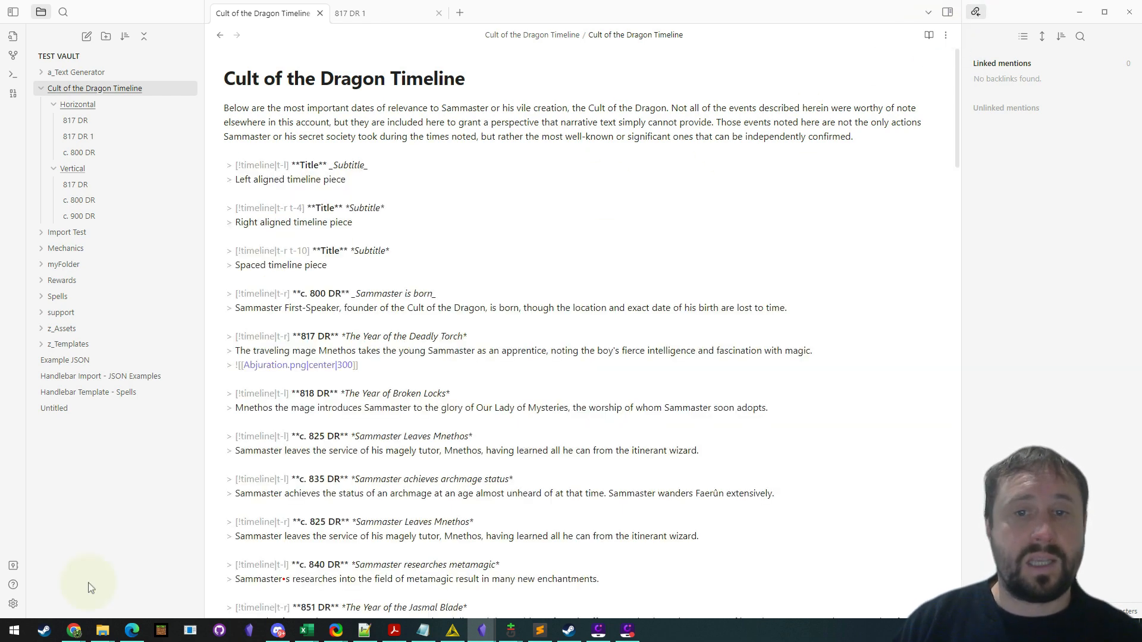
Step: Switch to the GitHub Callouts guide in the browser and highlight the description of the t-1 to t-10 spacing options
{"action": "left_click", "coordinate": [82, 625]}
{"action": "left_click", "coordinate": [609, 563]}
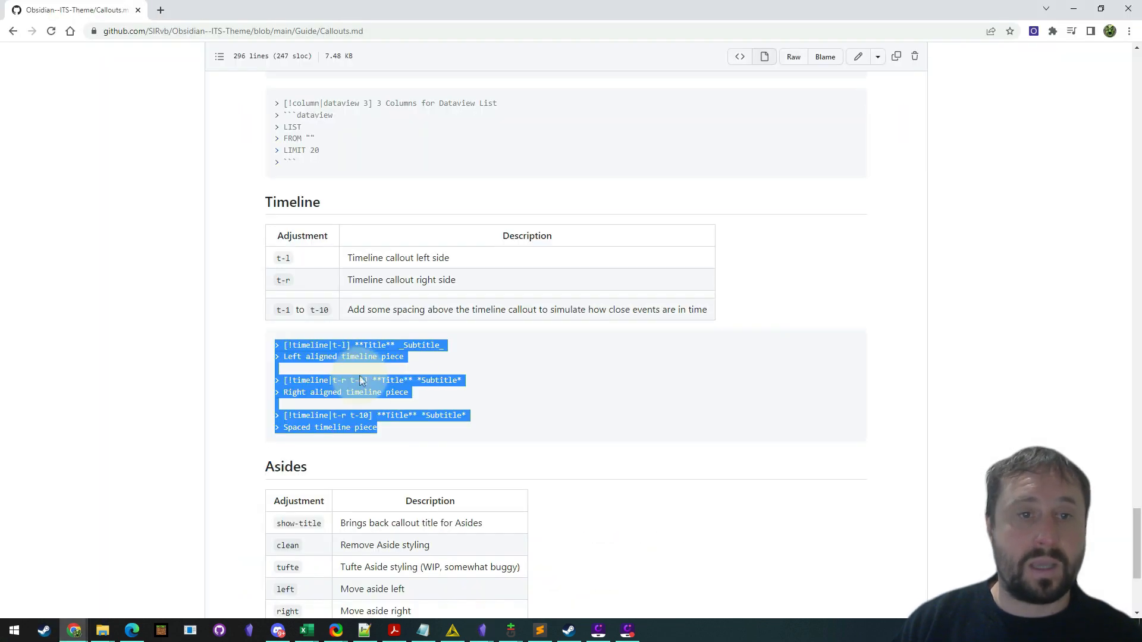
{"action": "left_click", "coordinate": [349, 331]}
{"action": "left_click_drag", "start_coordinate": [348, 310], "coordinate": [673, 308]}
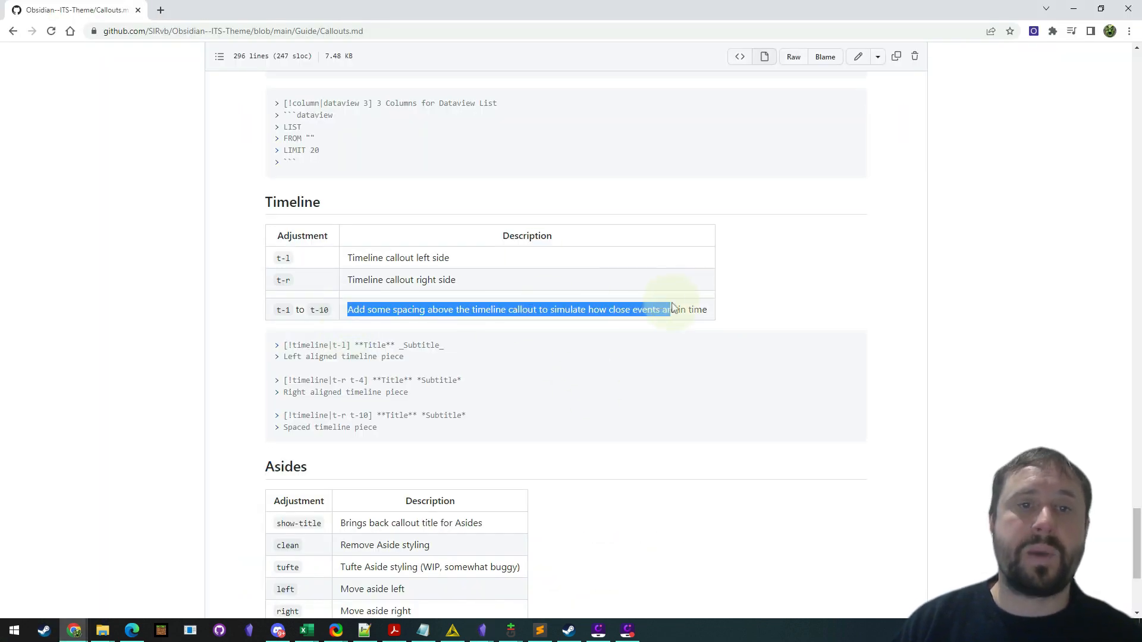
{"action": "left_click", "coordinate": [773, 315]}
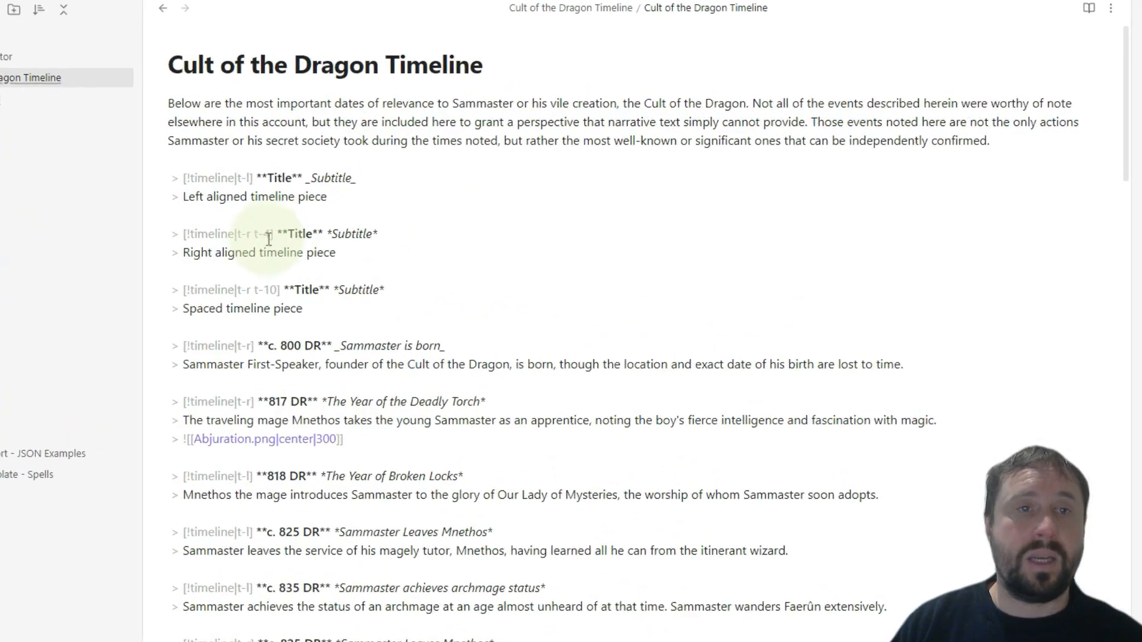
Step: In the Obsidian note, set the right-aligned sample callout's spacing to t-1 and the spaced one's to t-2, and view them in reading view
{"action": "key", "text": "BackSpace"}
{"action": "type", "text": "1"}
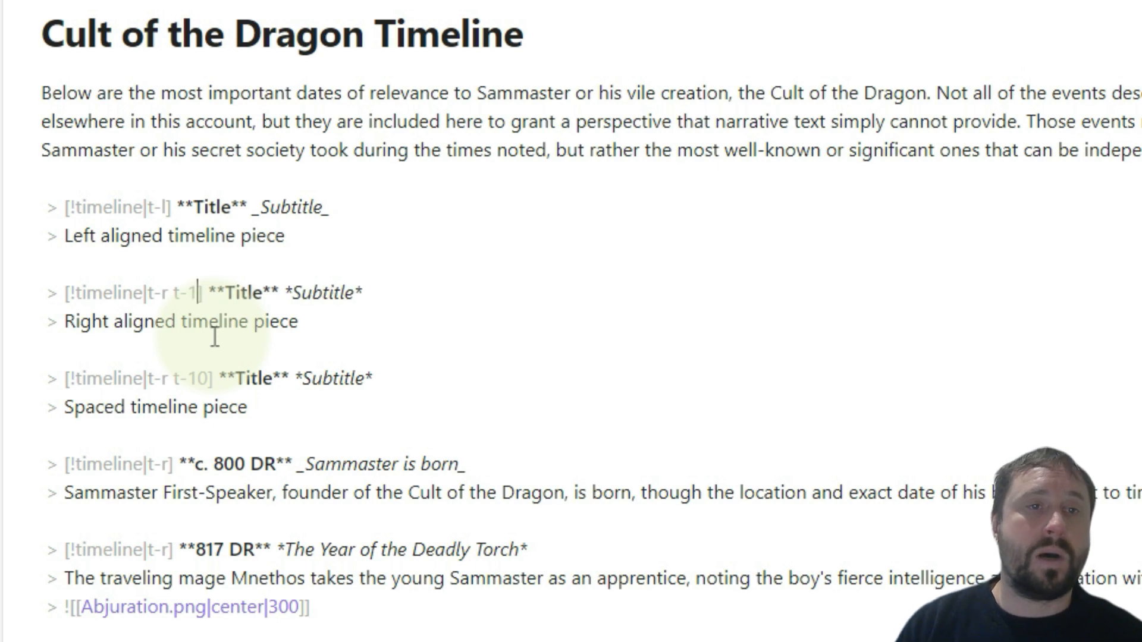
{"action": "left_click", "coordinate": [211, 378]}
{"action": "key", "text": "BackSpace"}
{"action": "key", "text": "BackSpace"}
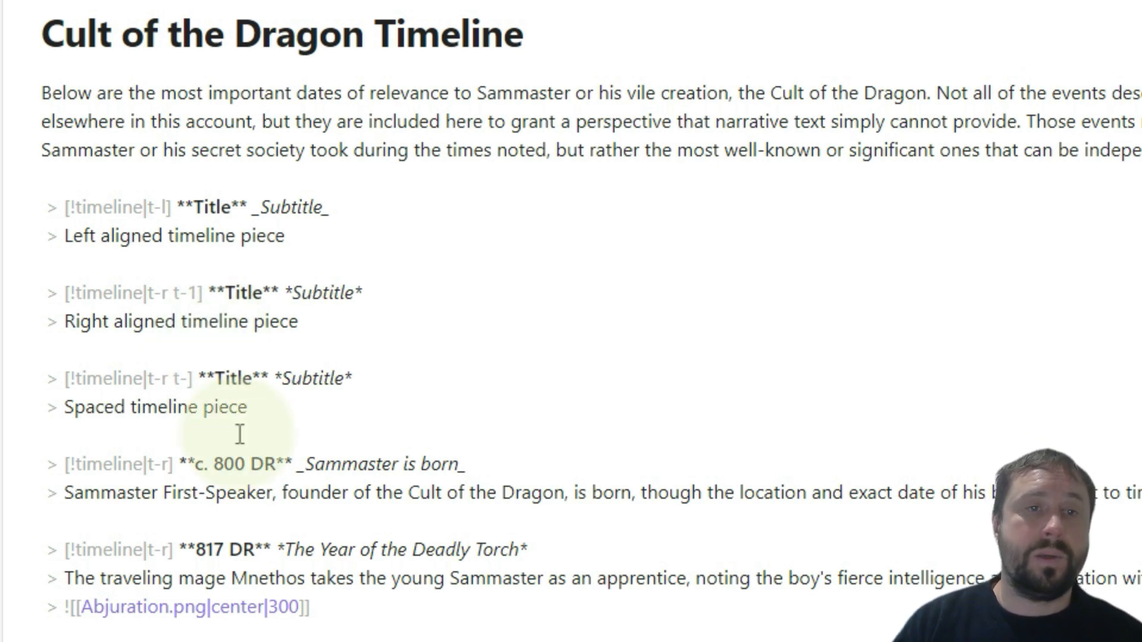
{"action": "type", "text": "2"}
{"action": "left_click", "coordinate": [543, 321]}
{"action": "key", "text": "ctrl+e"}
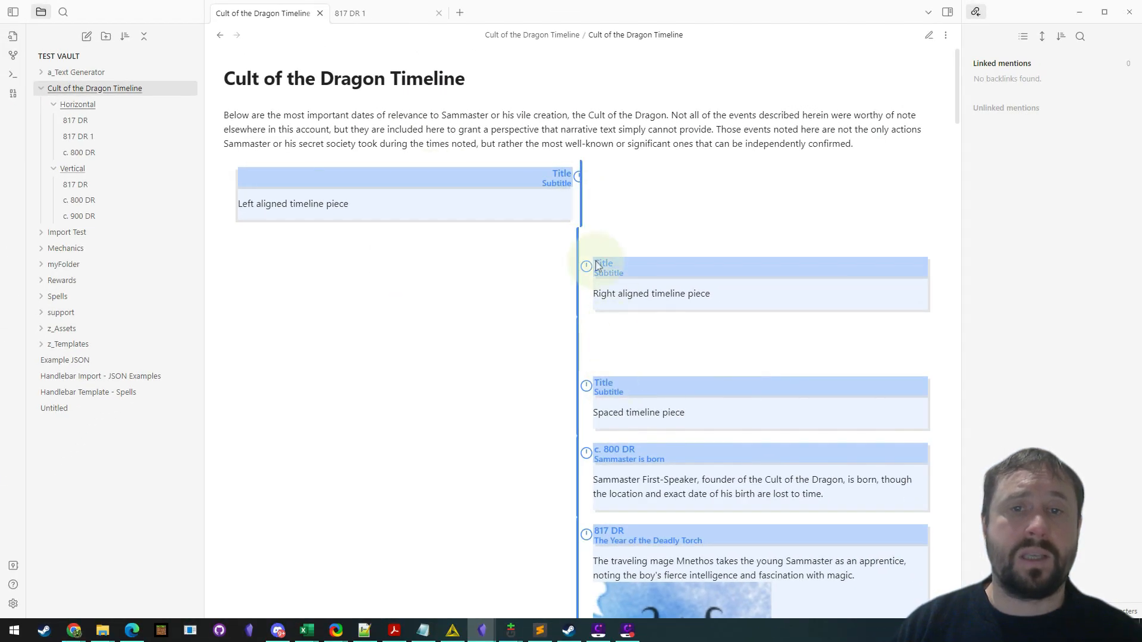
Step: Remove the blank lines between the three sample callouts and check how they render in reading view
{"action": "left_click", "coordinate": [929, 36]}
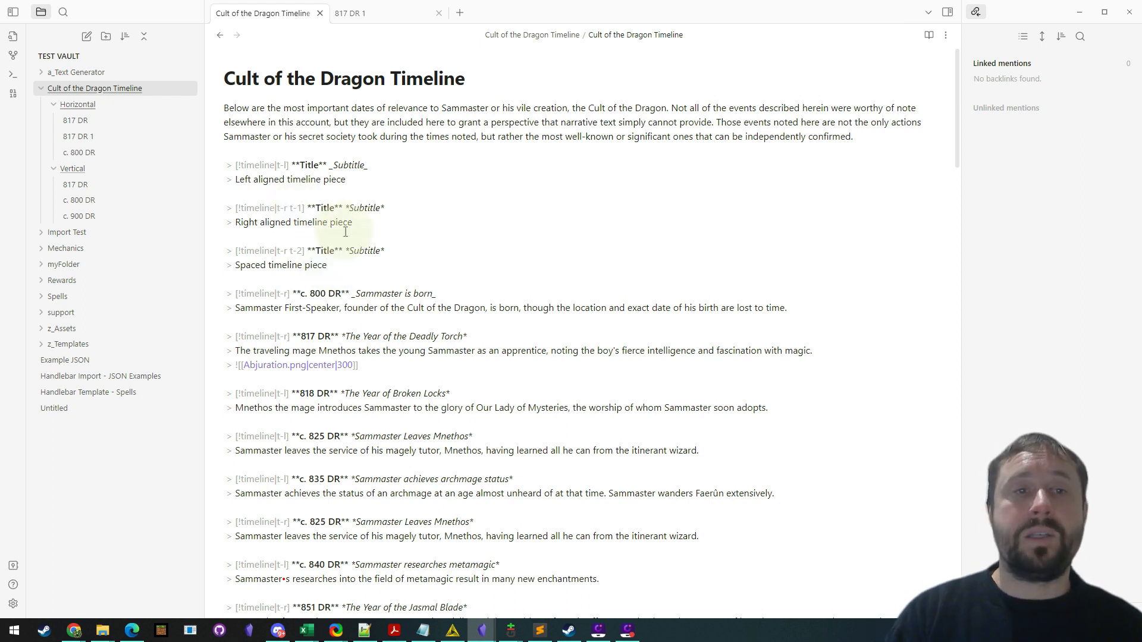
{"action": "left_click_drag", "start_coordinate": [326, 269], "coordinate": [191, 173]}
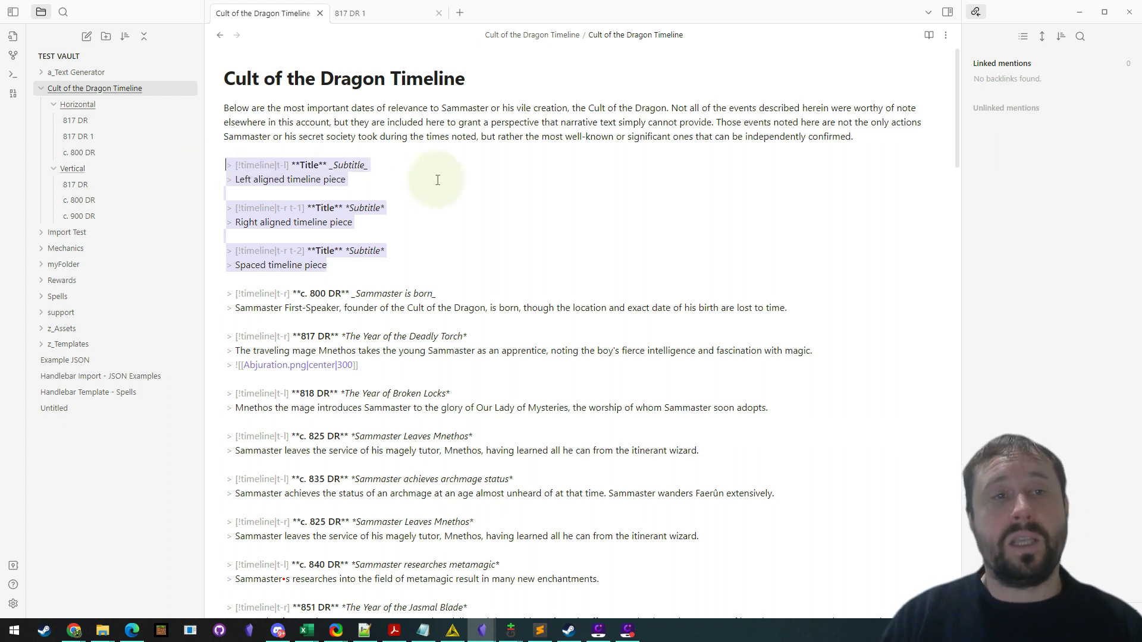
{"action": "key", "text": "Down"}
{"action": "key", "text": "Down"}
{"action": "key", "text": "Down"}
{"action": "key", "text": "Home"}
{"action": "key", "text": "BackSpace"}
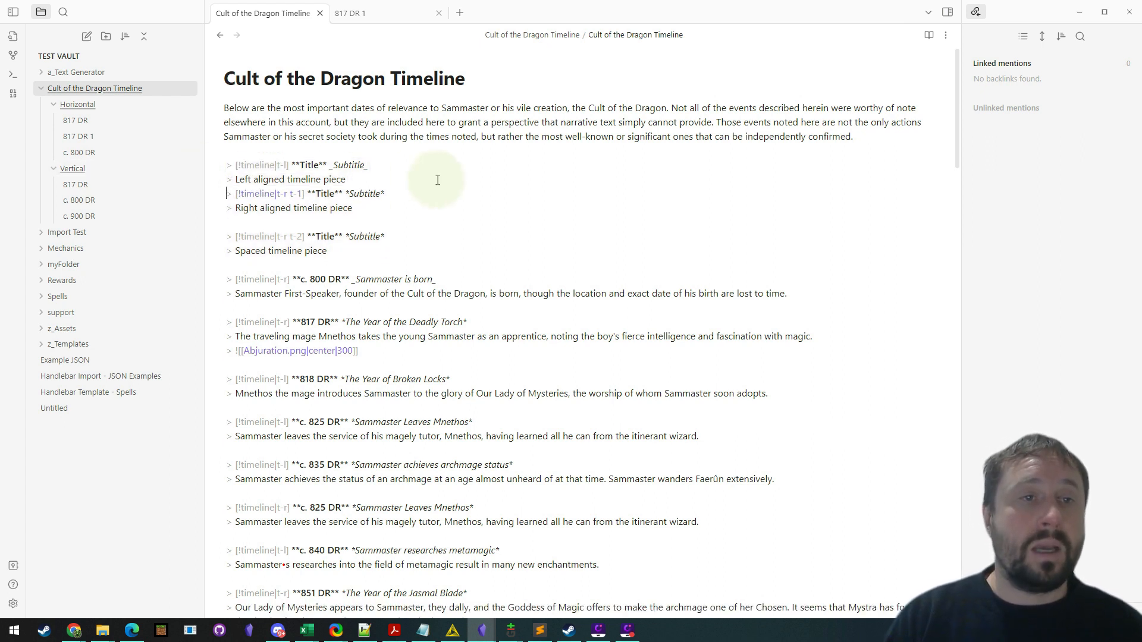
{"action": "key", "text": "Down"}
{"action": "key", "text": "Down"}
{"action": "key", "text": "BackSpace"}
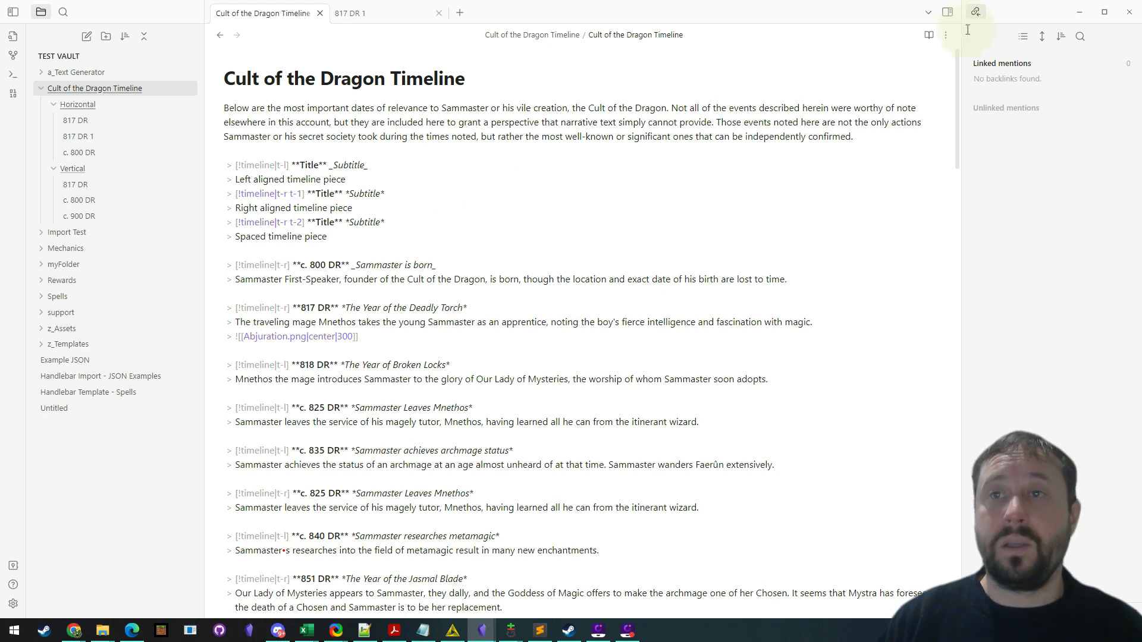
{"action": "left_click", "coordinate": [929, 36]}
{"action": "scroll", "coordinate": [739, 250], "scroll_direction": "down", "scroll_amount": 2}
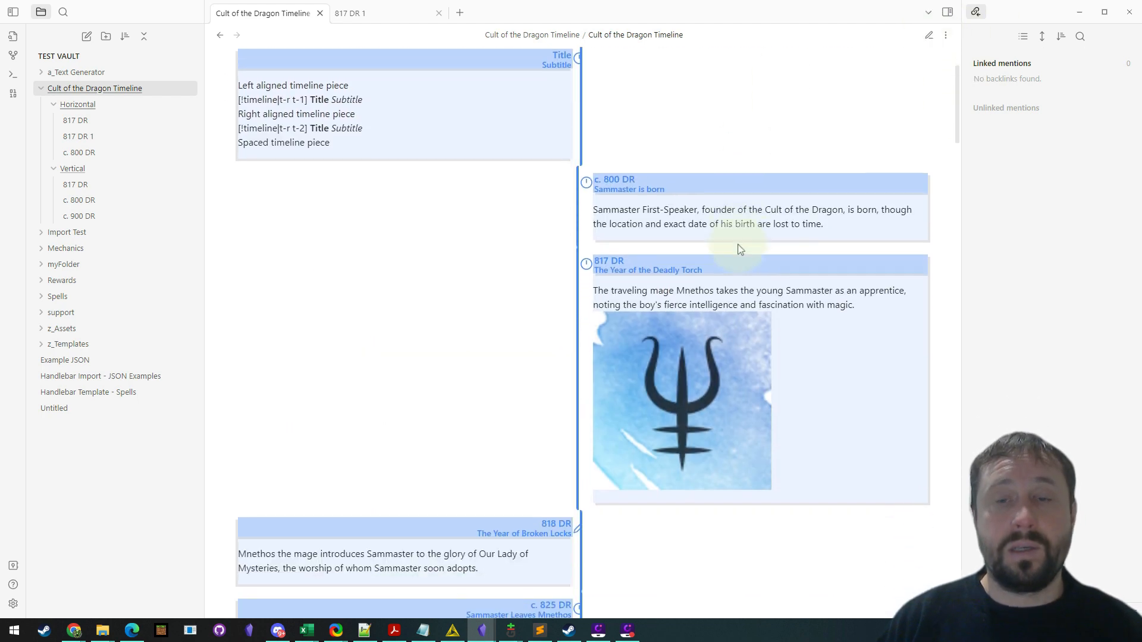
{"action": "scroll", "coordinate": [740, 250], "scroll_direction": "up", "scroll_amount": 1}
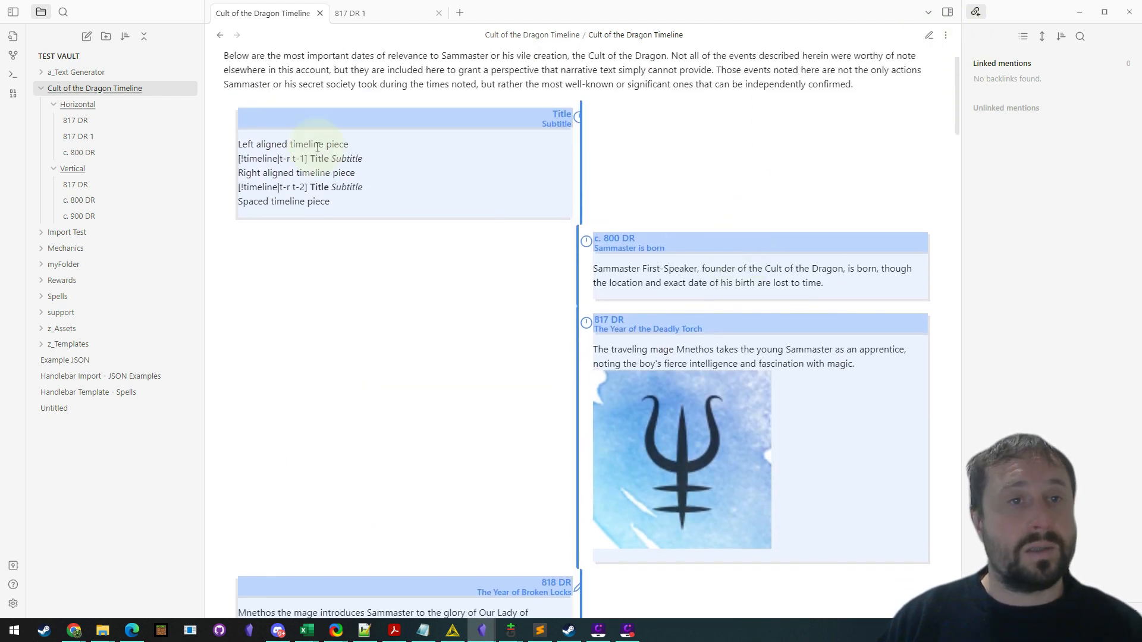
Step: Return to editing and replace the run-together sample callouts with the guide's original three, separated by blank lines
{"action": "left_click", "coordinate": [929, 35]}
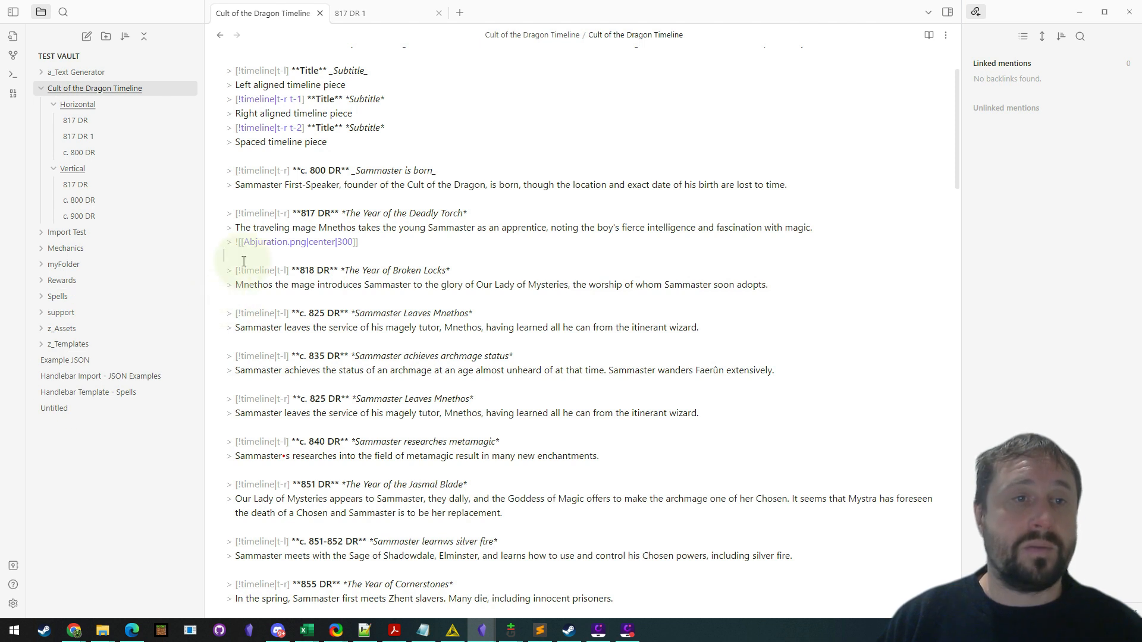
{"action": "left_click_drag", "start_coordinate": [330, 143], "coordinate": [184, 72]}
{"action": "scroll", "coordinate": [542, 134], "scroll_direction": "up", "scroll_amount": 2}
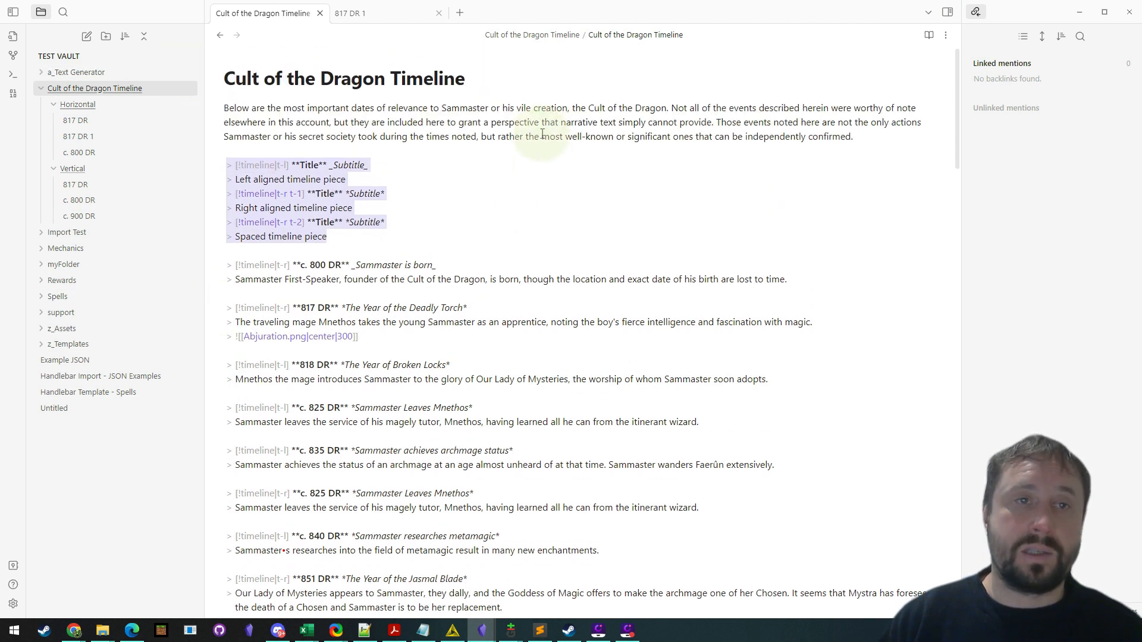
{"action": "type", "text": "> [!timeline|t-l] **Title** _Subtitle_ > Left aligned timeline piece  > [!timeline|t-r t-4] **Title** *Subtitle* > Right aligned timeline piece  > [!timeline|t-r t-10] **Title** *Subtitle* > Spaced timeline piece"}
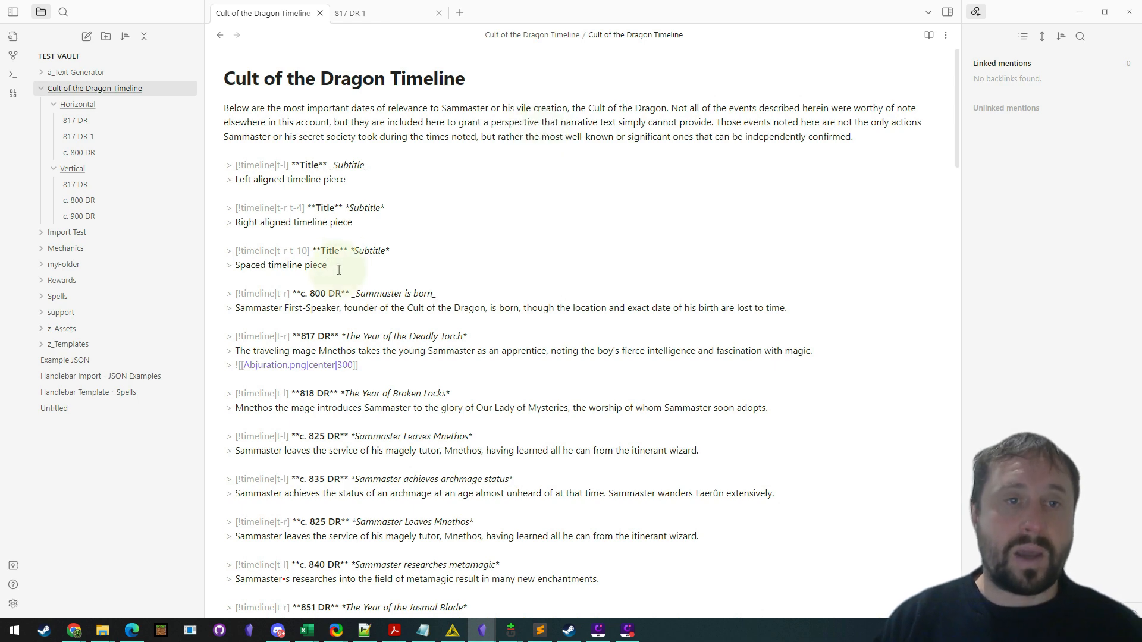
Step: Replace the three sample callouts with a regular paste of them, and replace that with a plain-text paste
{"action": "left_click_drag", "start_coordinate": [326, 265], "coordinate": [224, 150]}
{"action": "key", "text": "ctrl+c"}
{"action": "key", "text": "Return"}
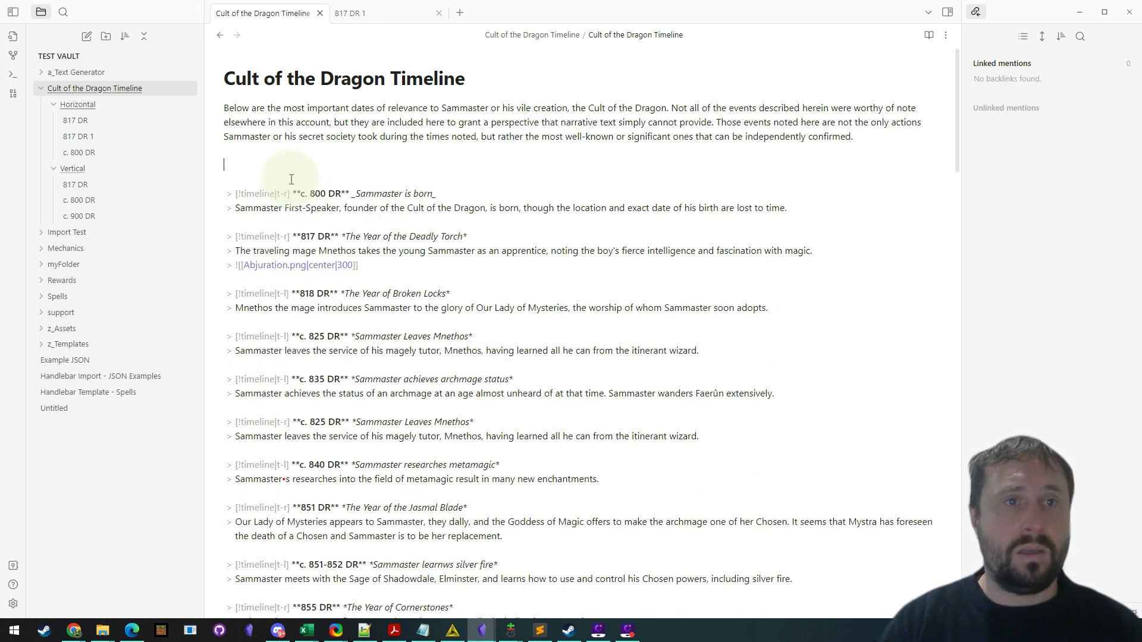
{"action": "key", "text": "ctrl+v"}
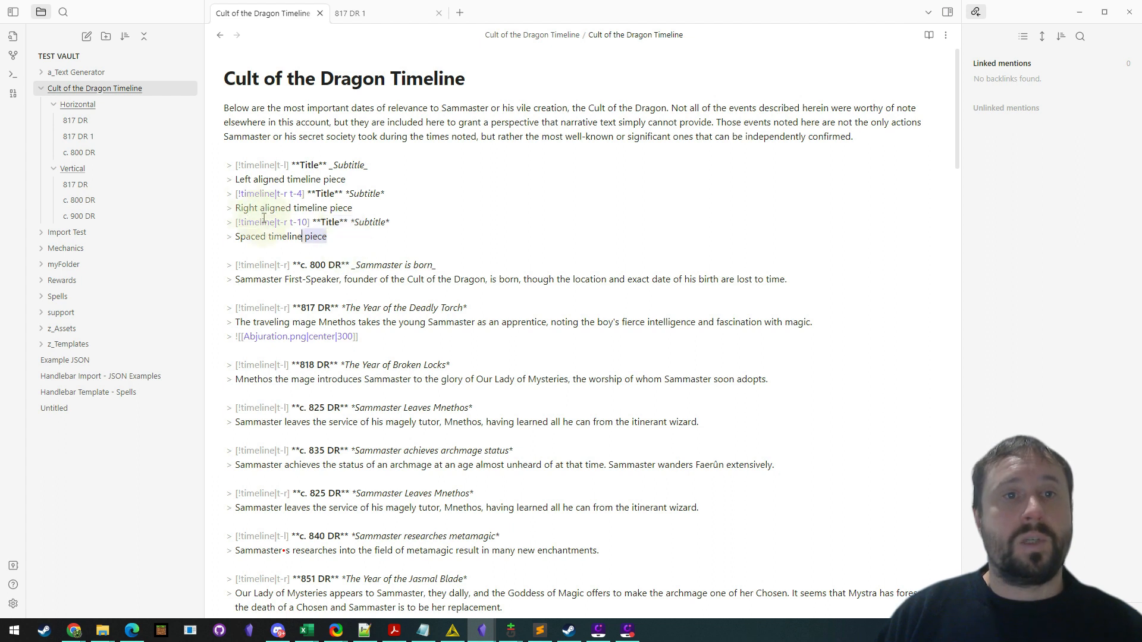
{"action": "left_click_drag", "start_coordinate": [345, 244], "coordinate": [198, 172]}
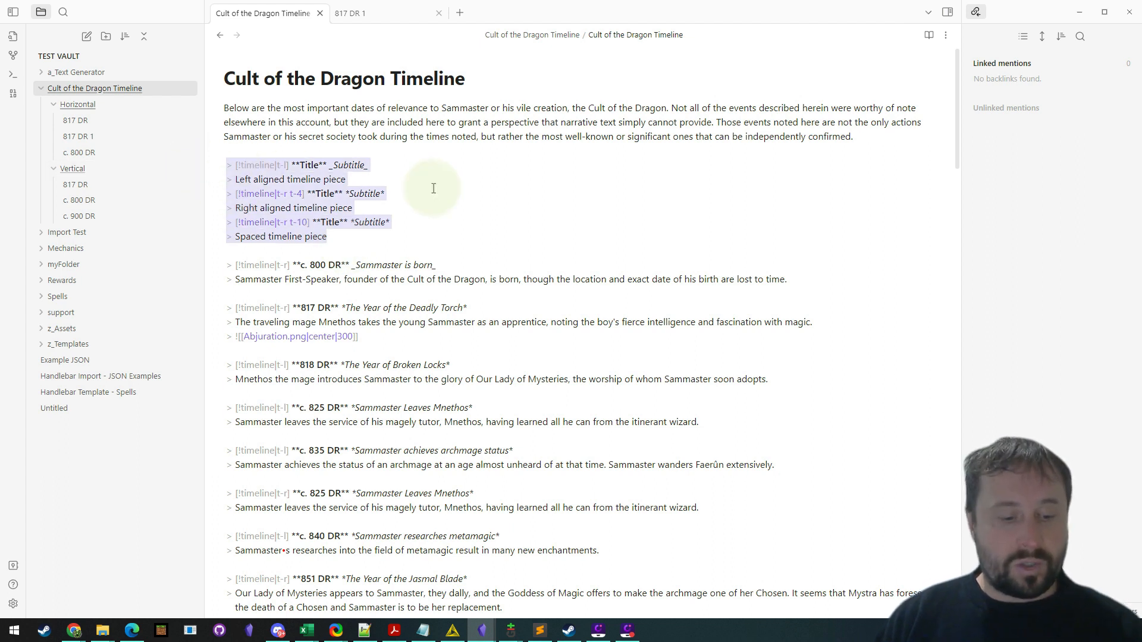
{"action": "key", "text": "ctrl+shift+v"}
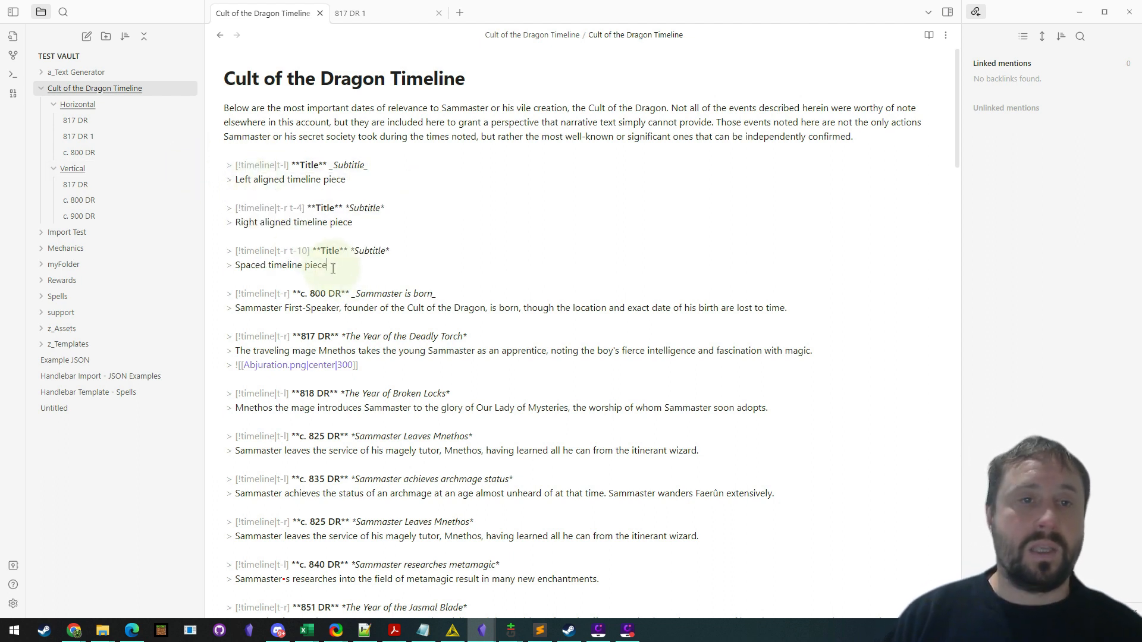
Step: Delete the three sample callouts and the leftover blank line above the c. 800 DR entry
{"action": "left_click_drag", "start_coordinate": [331, 267], "coordinate": [211, 168]}
{"action": "key", "text": "BackSpace"}
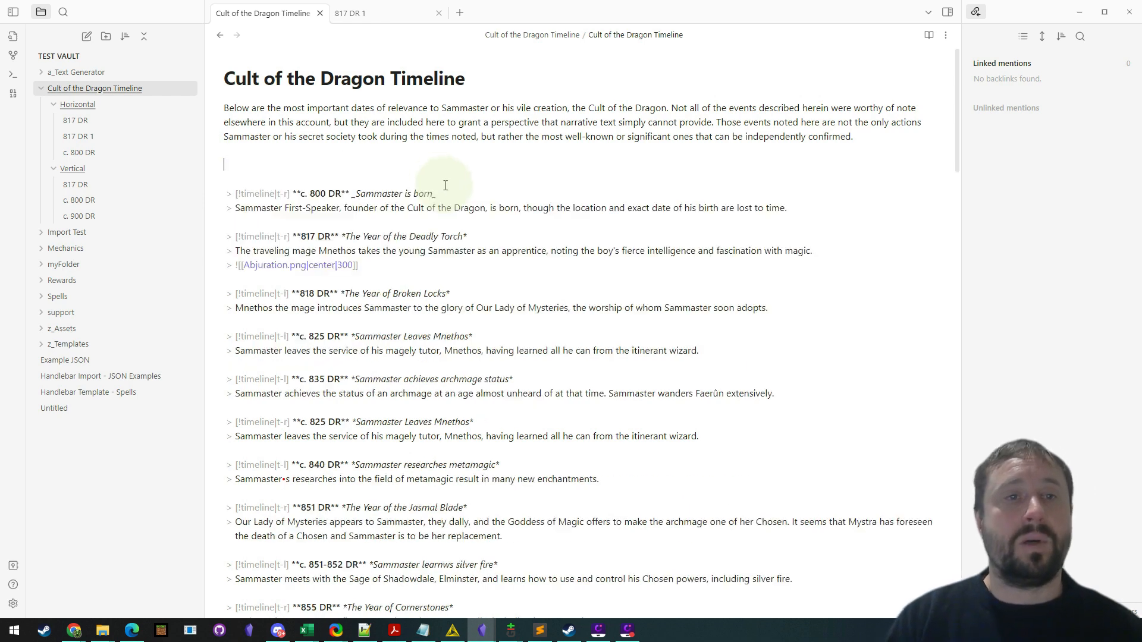
{"action": "key", "text": "Delete"}
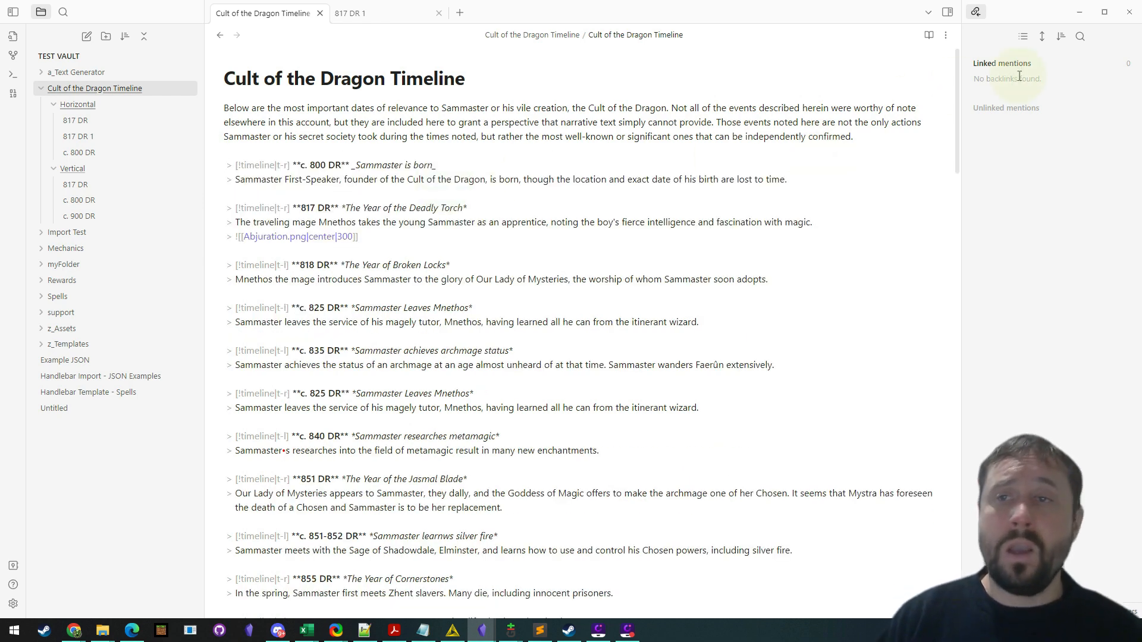
Step: Review the left and right alternation of the timeline entries in reading view and return to the note's beginning in editing view
{"action": "left_click", "coordinate": [928, 38]}
{"action": "scroll", "coordinate": [512, 237], "scroll_direction": "down", "scroll_amount": 10}
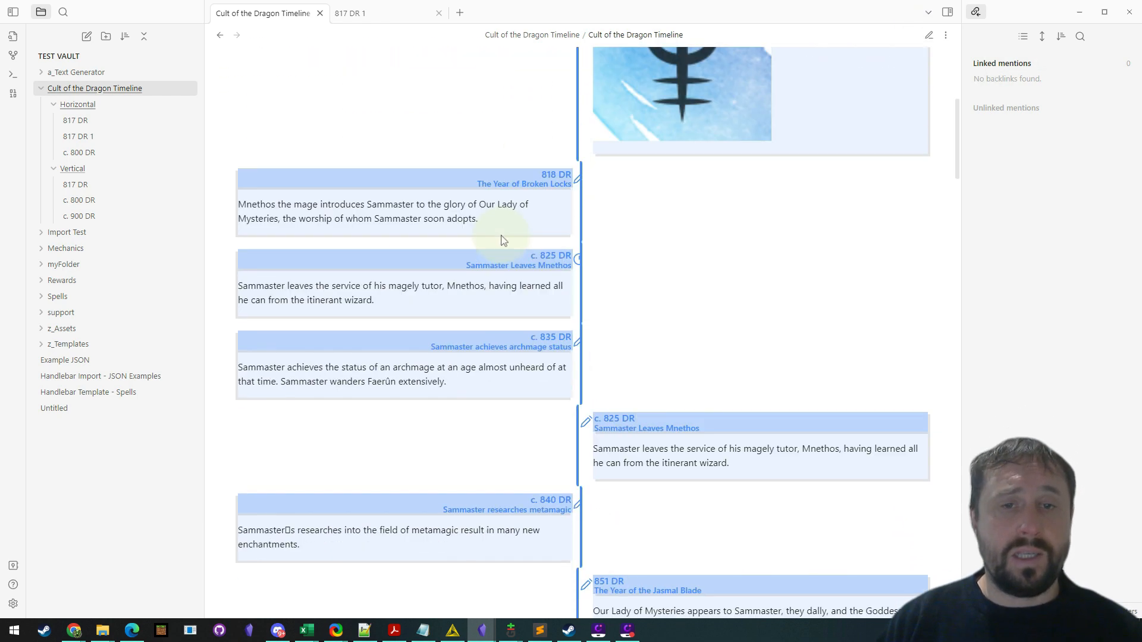
{"action": "scroll", "coordinate": [513, 237], "scroll_direction": "down", "scroll_amount": 10}
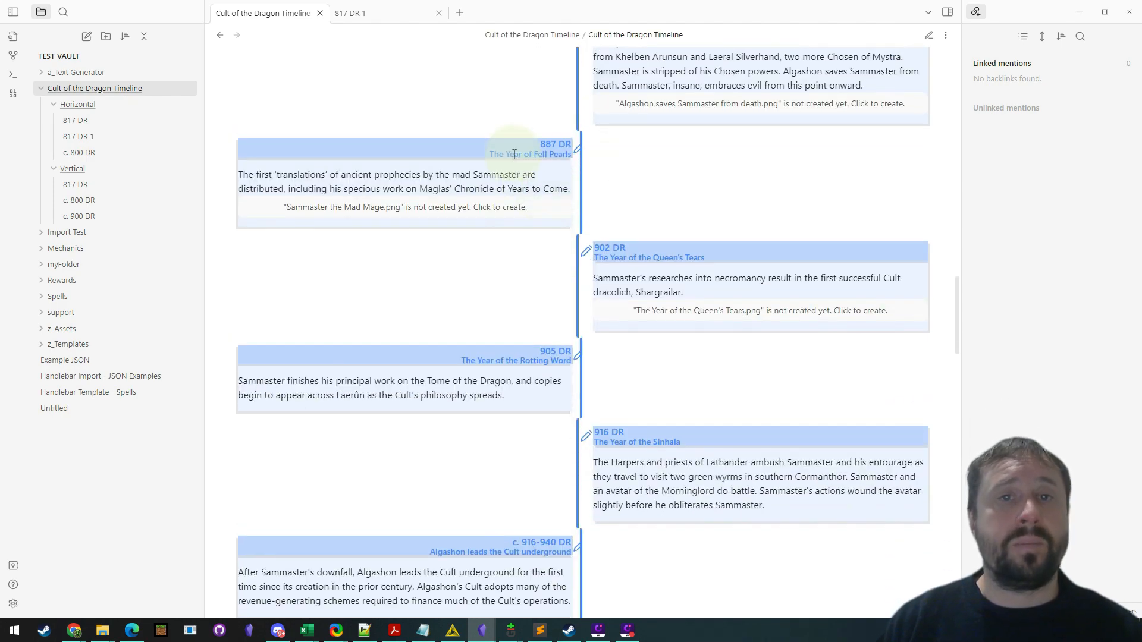
{"action": "scroll", "coordinate": [556, 149], "scroll_direction": "down", "scroll_amount": 10}
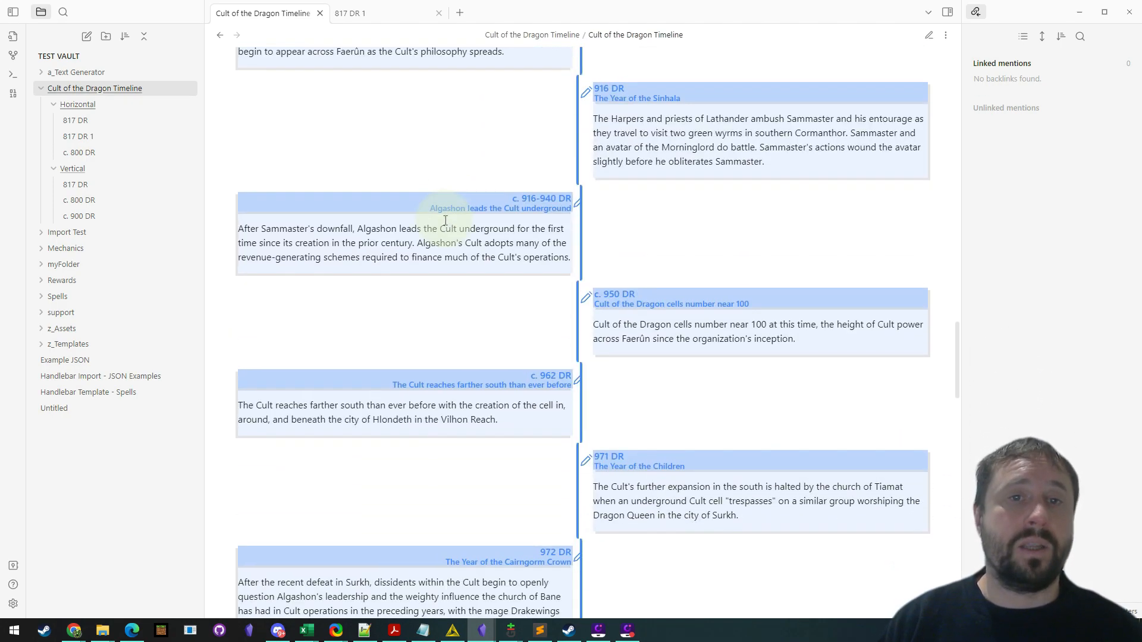
{"action": "scroll", "coordinate": [485, 298], "scroll_direction": "down", "scroll_amount": 15}
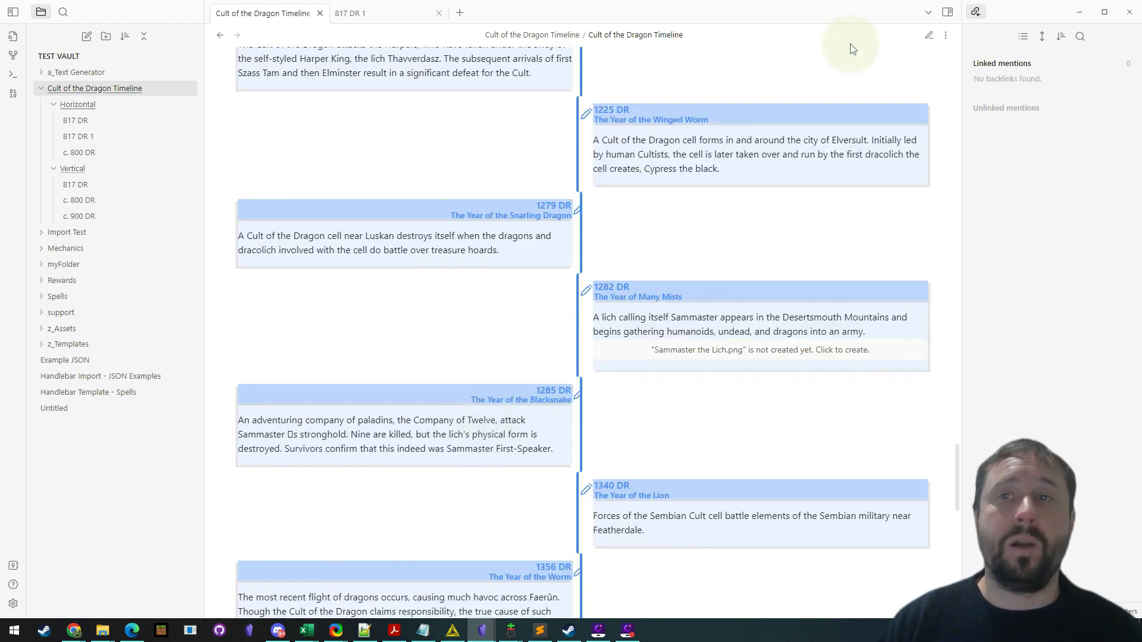
{"action": "left_click", "coordinate": [929, 35]}
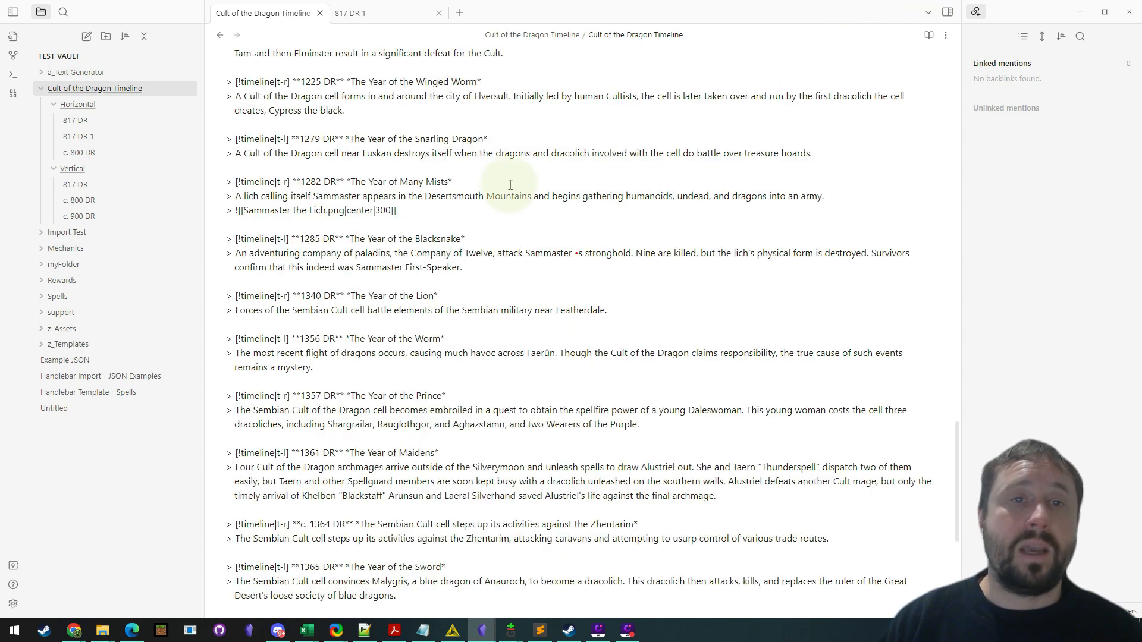
{"action": "scroll", "coordinate": [494, 229], "scroll_direction": "up", "scroll_amount": 5}
{"action": "scroll", "coordinate": [494, 228], "scroll_direction": "up", "scroll_amount": 10}
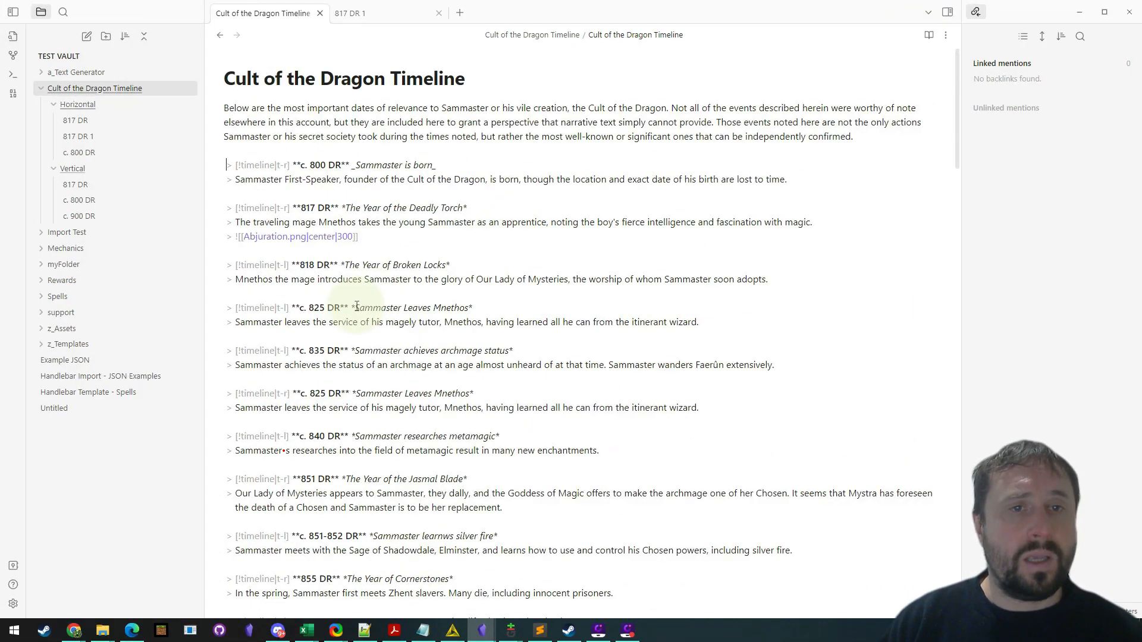
Step: Turn the c. 800 DR title of the first callout into an internal note link and view it in reading view
{"action": "scroll", "coordinate": [399, 196], "scroll_direction": "down", "scroll_amount": 1}
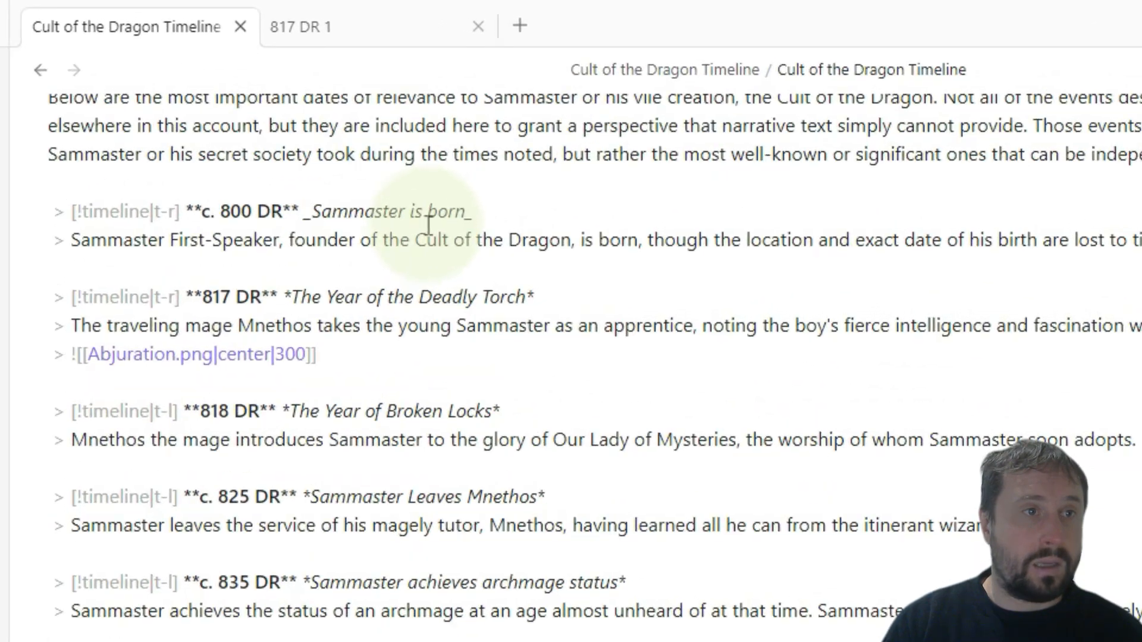
{"action": "type", "text": "[["}
{"action": "key", "text": "Right"}
{"action": "key", "text": "Right"}
{"action": "key", "text": "Right"}
{"action": "key", "text": "Right"}
{"action": "key", "text": "Right"}
{"action": "key", "text": "Right"}
{"action": "key", "text": "Right"}
{"action": "key", "text": "Right"}
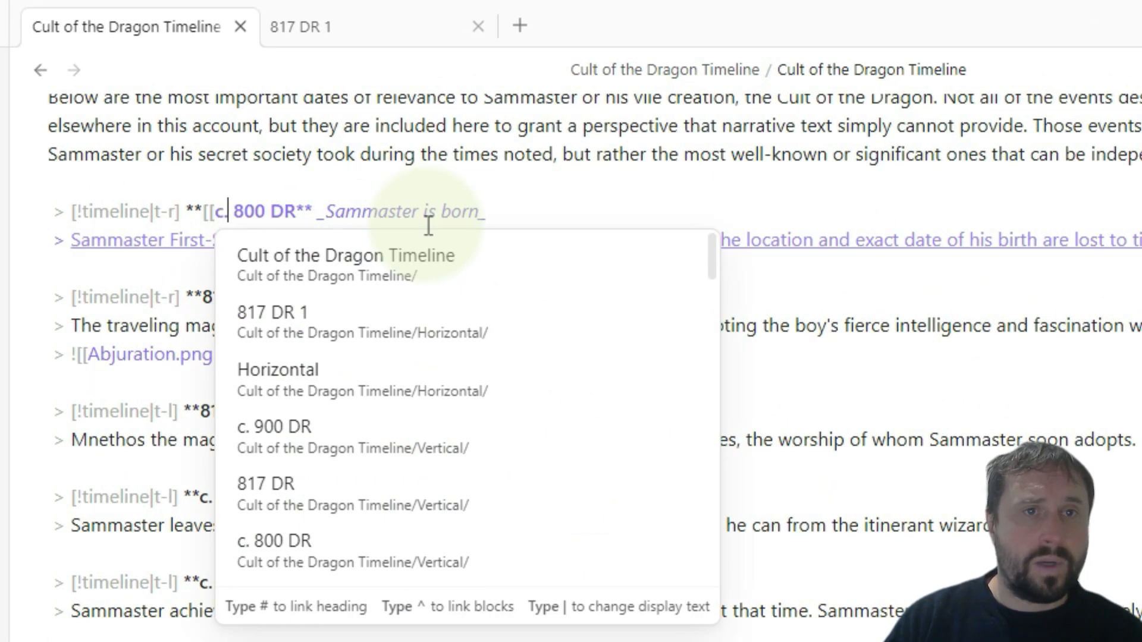
{"action": "type", "text": "]]"}
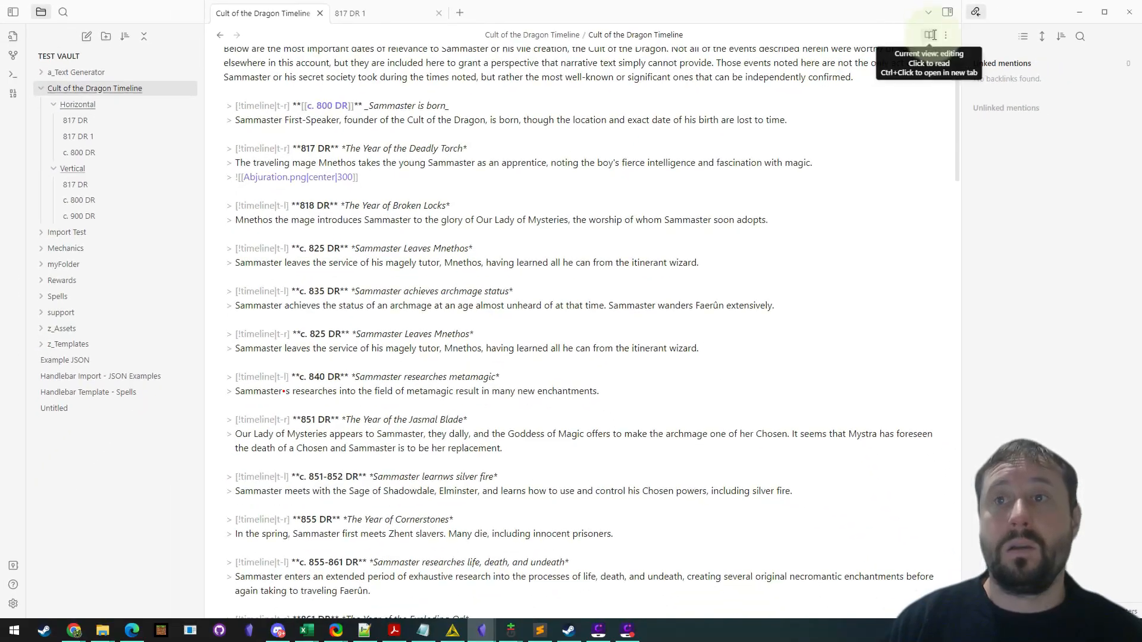
{"action": "left_click", "coordinate": [932, 35]}
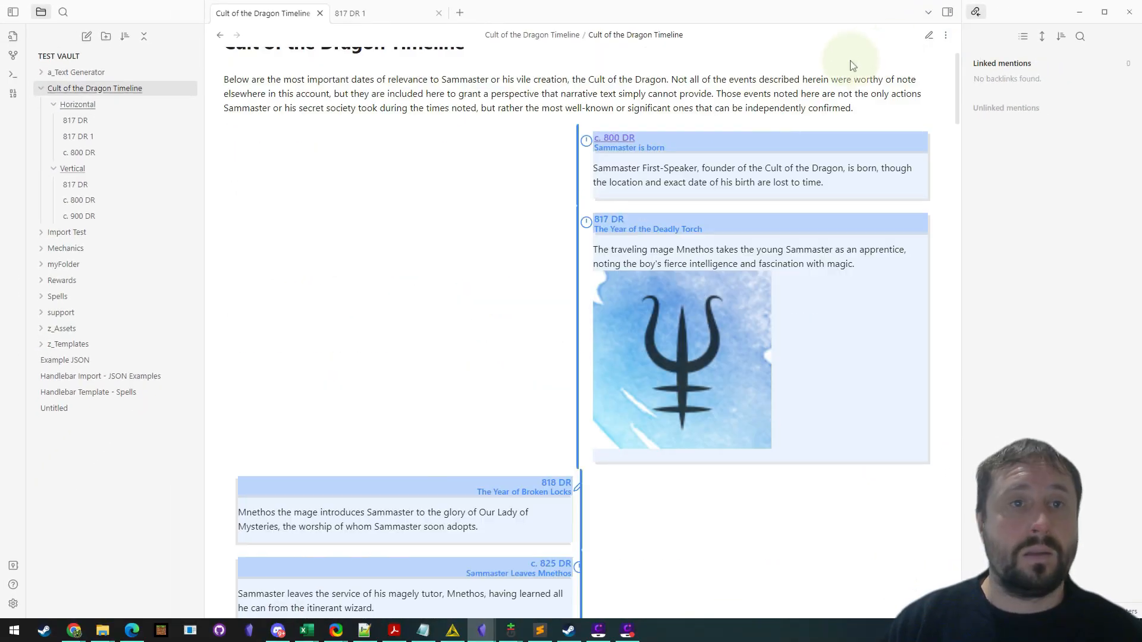
Step: Preview and open the note linked from the c. 800 DR title, then highlight that entry's description in the timeline's editing view
{"action": "mouse_move", "coordinate": [605, 178]}
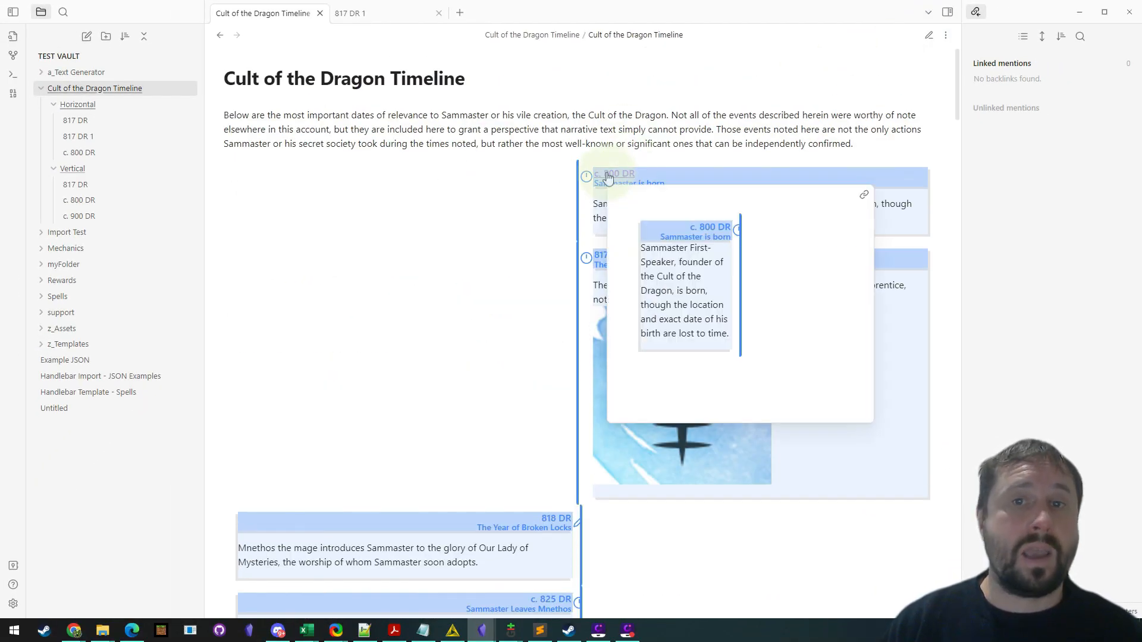
{"action": "left_click", "coordinate": [606, 177]}
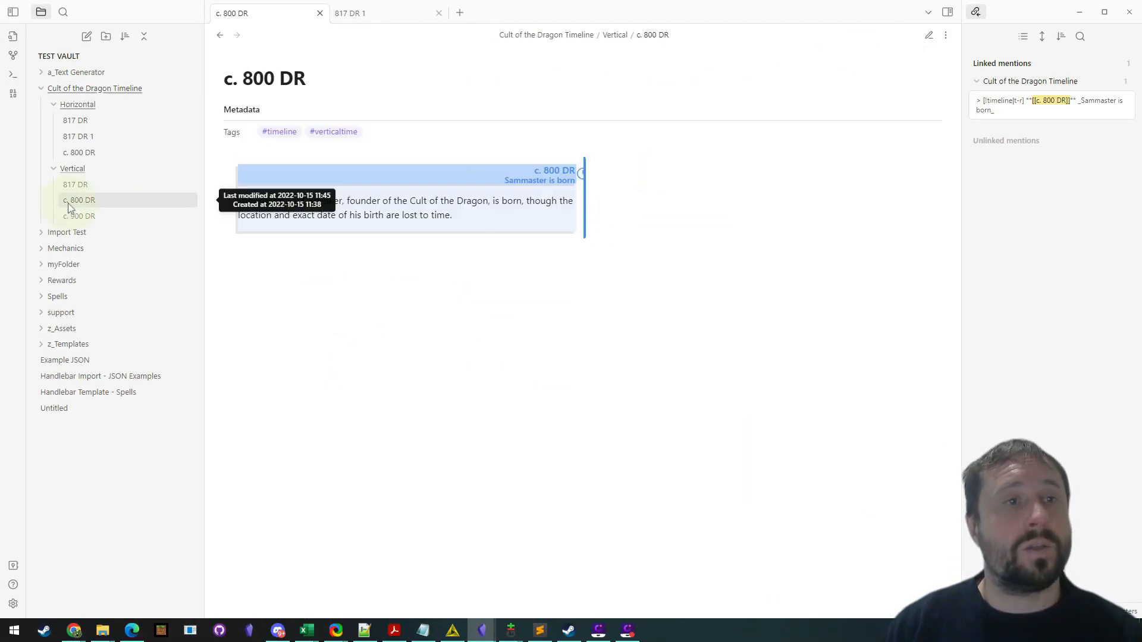
{"action": "left_click", "coordinate": [220, 35]}
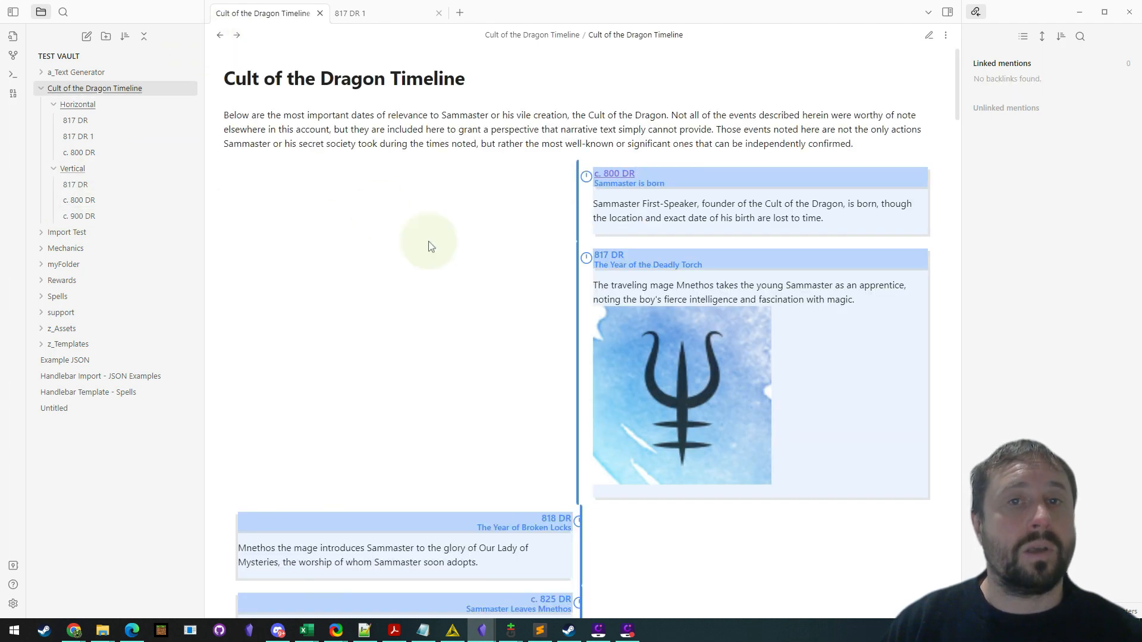
{"action": "left_click", "coordinate": [931, 34]}
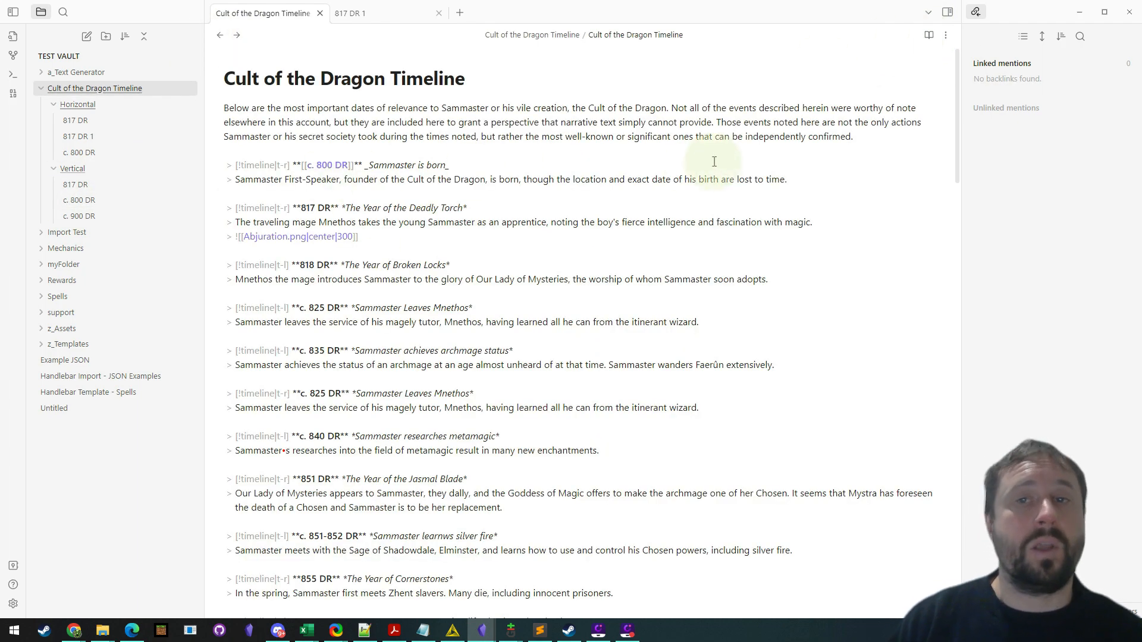
{"action": "left_click_drag", "start_coordinate": [785, 185], "coordinate": [217, 181]}
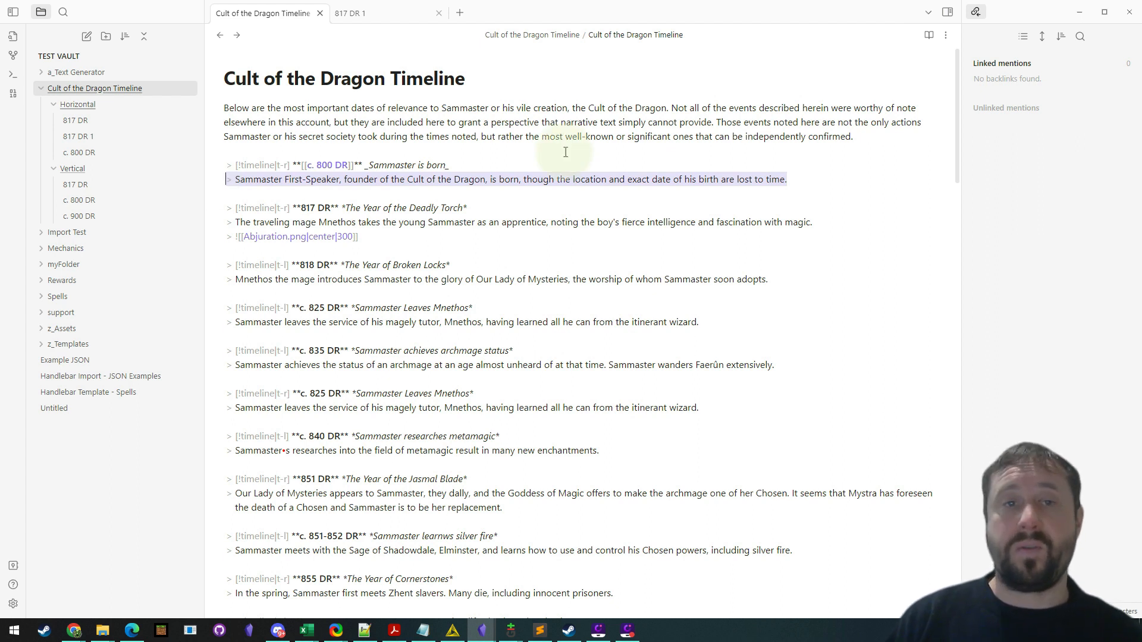
{"action": "left_click", "coordinate": [794, 175]}
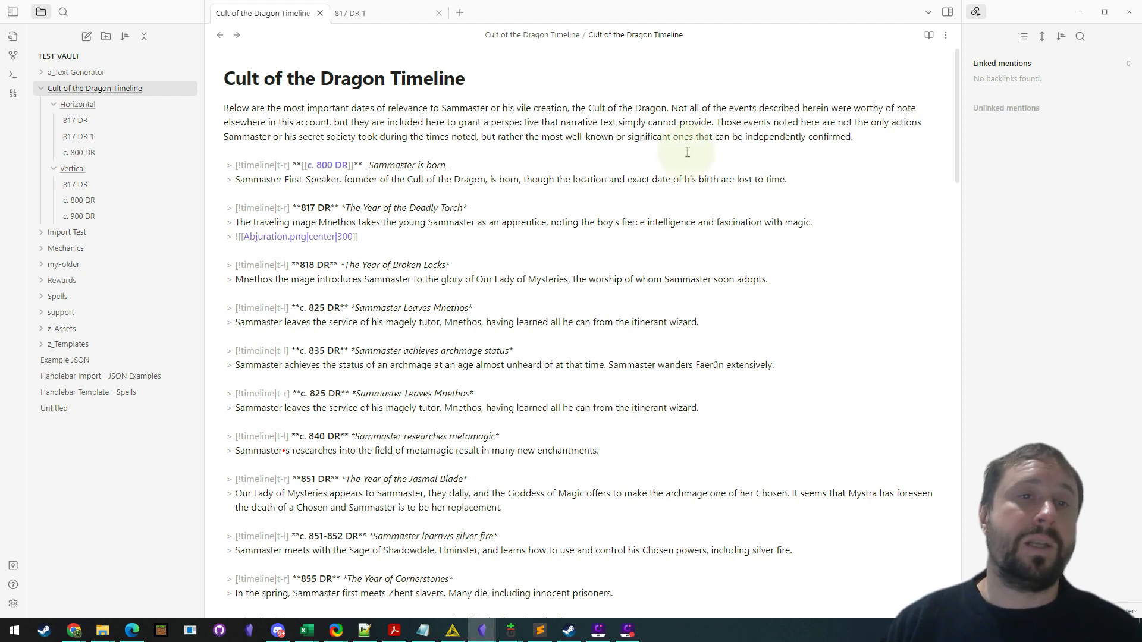
Step: Open the linked c. 800 DR note, highlight its span timeline block in editing view, and return to the timeline note
{"action": "left_click", "coordinate": [929, 35]}
{"action": "left_click", "coordinate": [618, 176]}
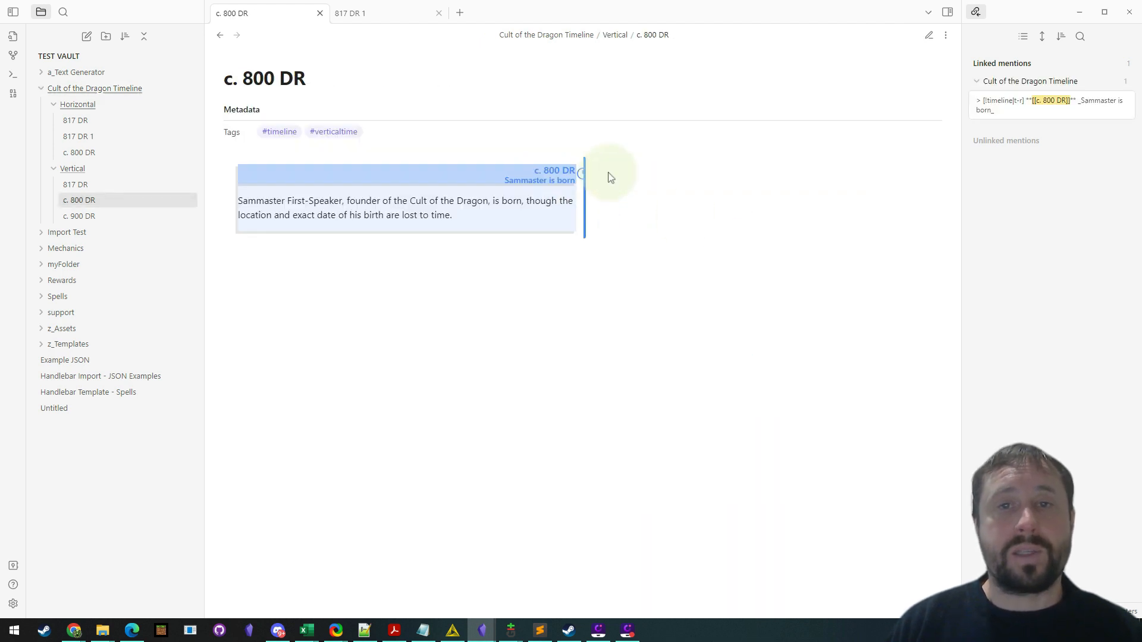
{"action": "left_click", "coordinate": [929, 36]}
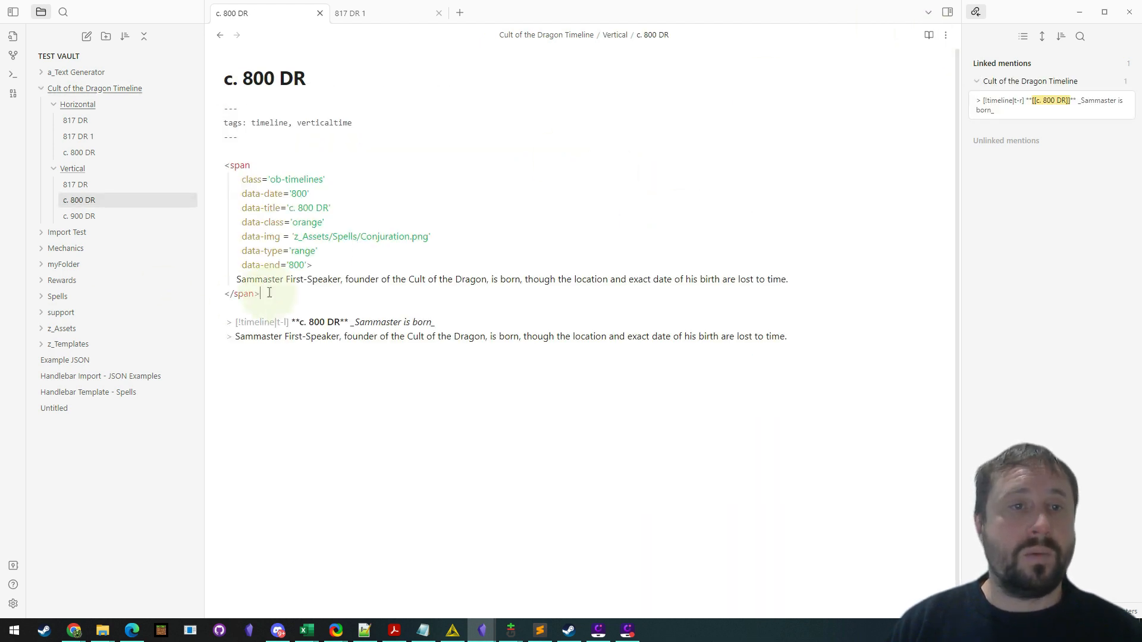
{"action": "left_click_drag", "start_coordinate": [262, 294], "coordinate": [217, 160]}
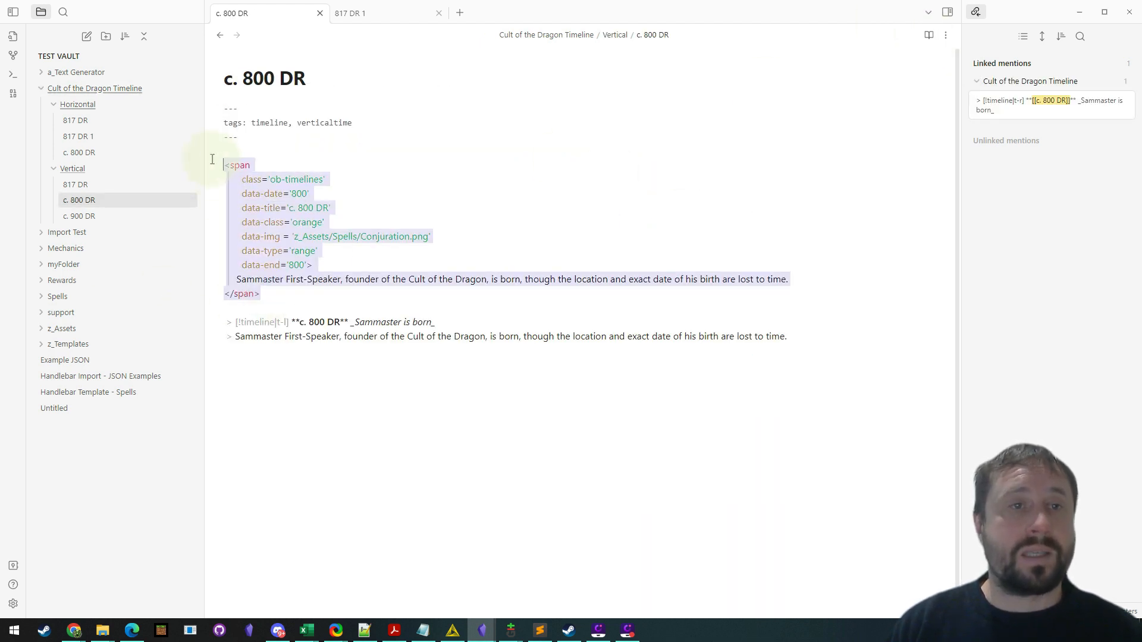
{"action": "left_click", "coordinate": [220, 35]}
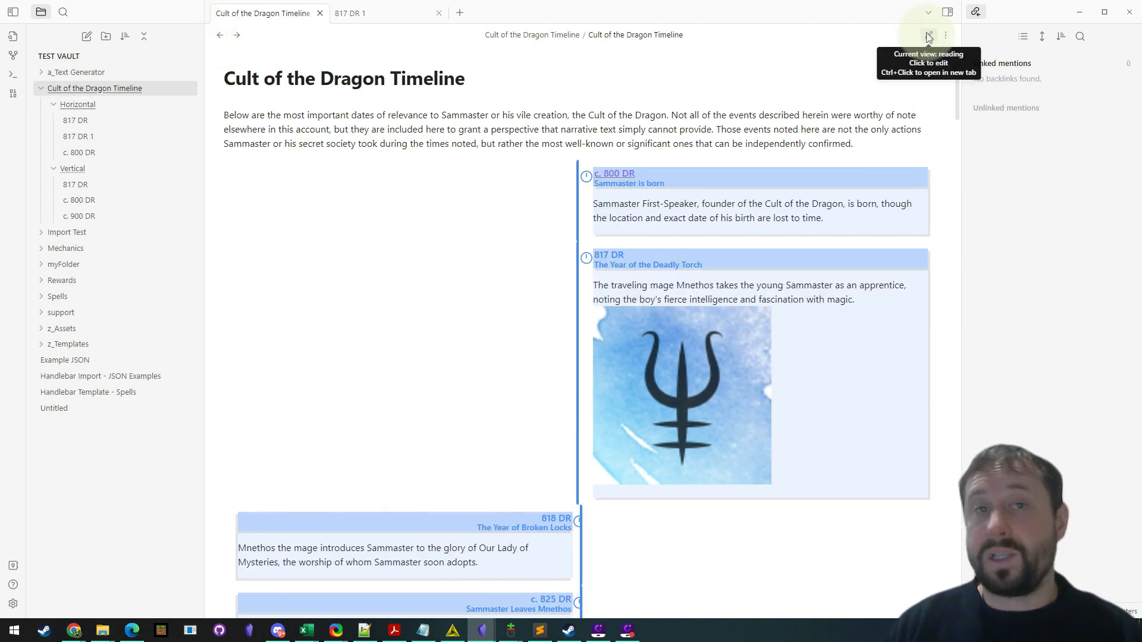
Step: Look through the first entries of the Cult of the Dragon timeline in reading view and return to the note's beginning
{"action": "left_click", "coordinate": [929, 35]}
{"action": "left_click", "coordinate": [929, 35]}
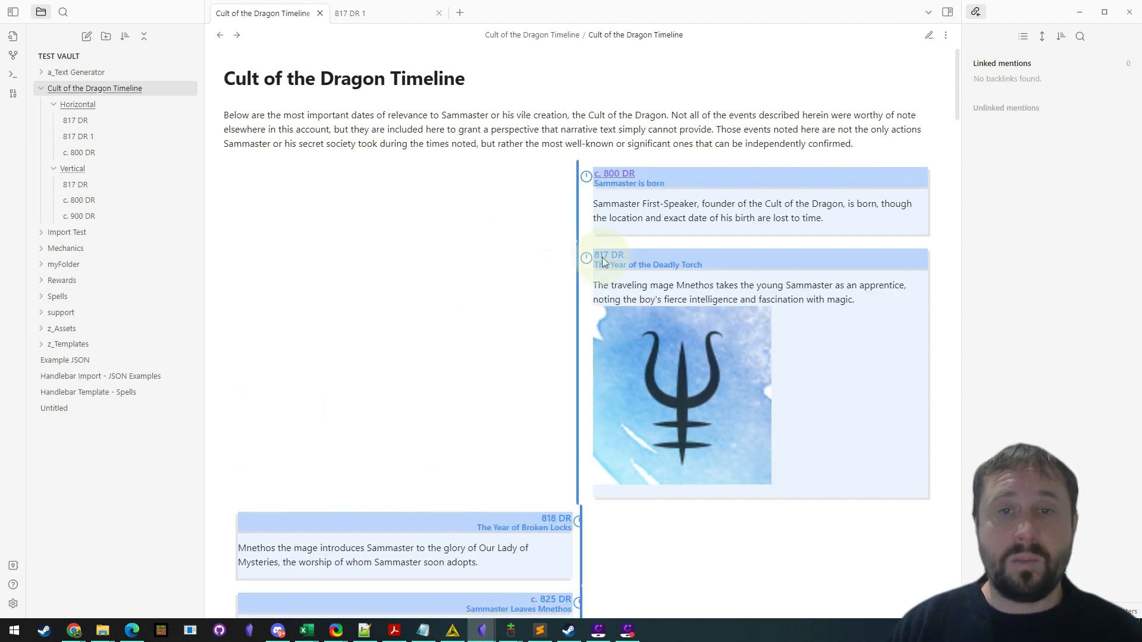
{"action": "scroll", "coordinate": [581, 283], "scroll_direction": "down", "scroll_amount": 6}
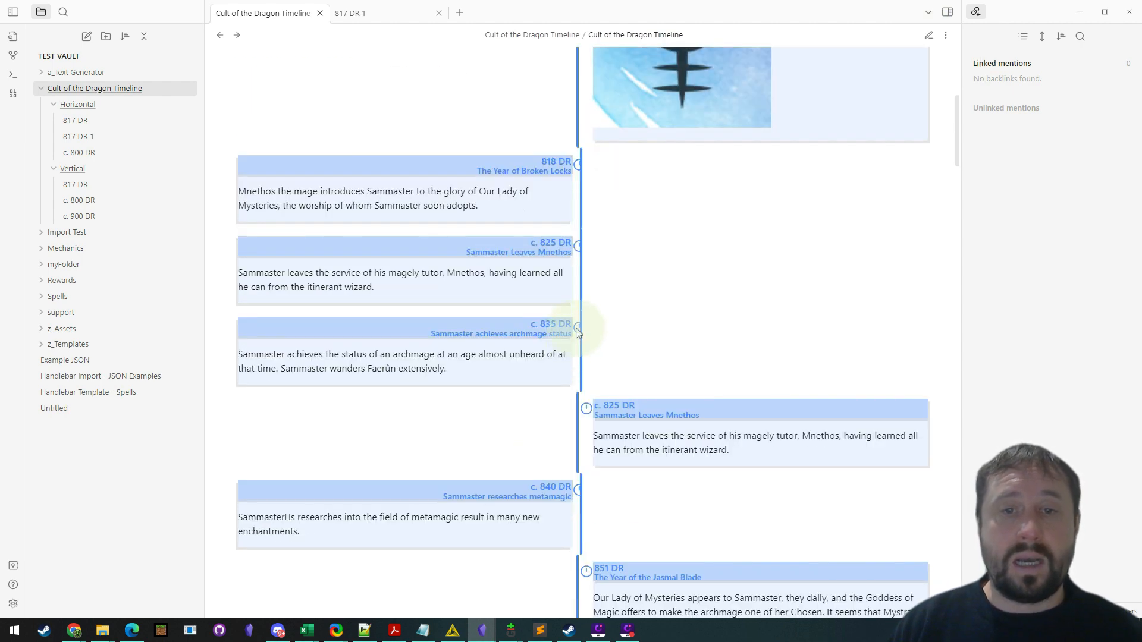
{"action": "scroll", "coordinate": [701, 294], "scroll_direction": "up", "scroll_amount": 6}
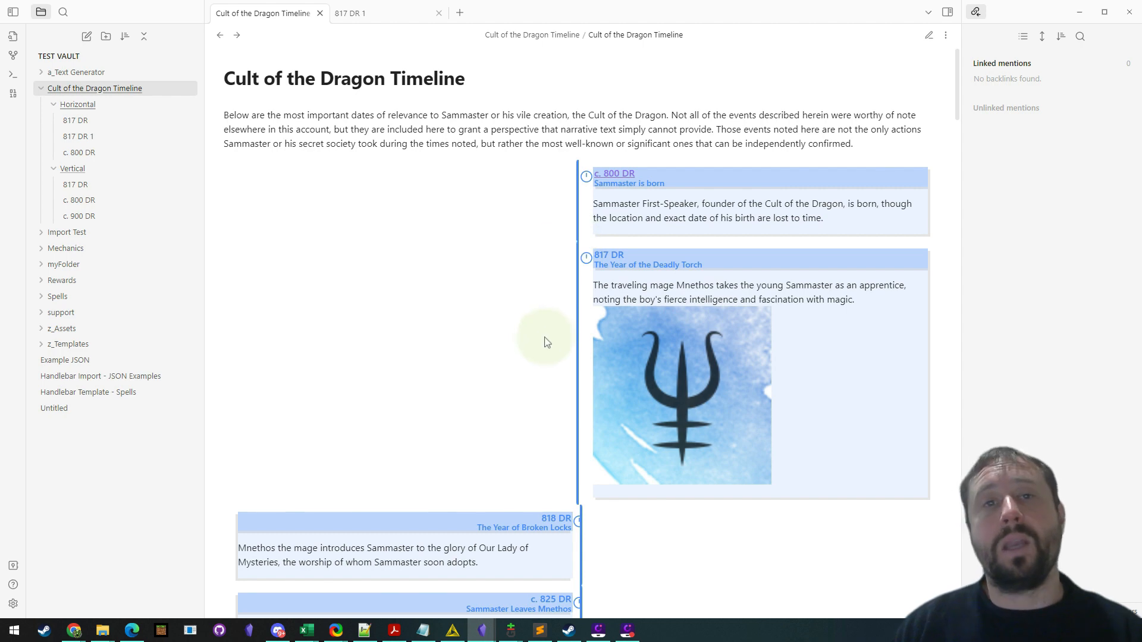
{"action": "scroll", "coordinate": [584, 474], "scroll_direction": "down", "scroll_amount": 1}
{"action": "scroll", "coordinate": [585, 474], "scroll_direction": "down", "scroll_amount": 6}
{"action": "scroll", "coordinate": [625, 250], "scroll_direction": "up", "scroll_amount": 7}
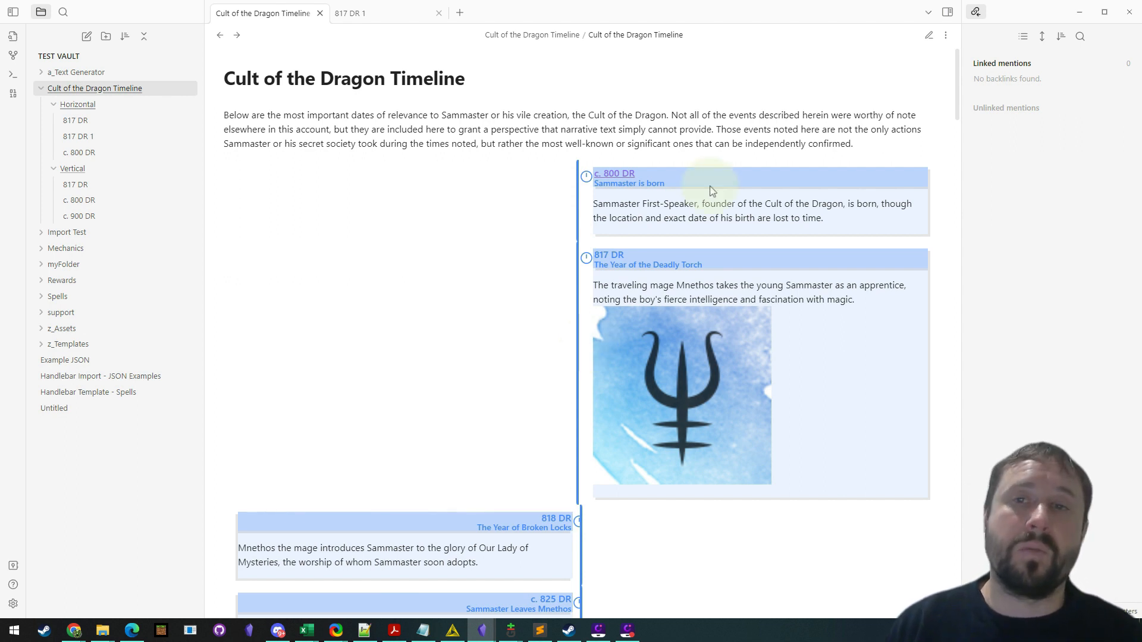
Step: Turn the 817 DR title of the second callout into an internal note link and view it in reading view
{"action": "left_click", "coordinate": [929, 35]}
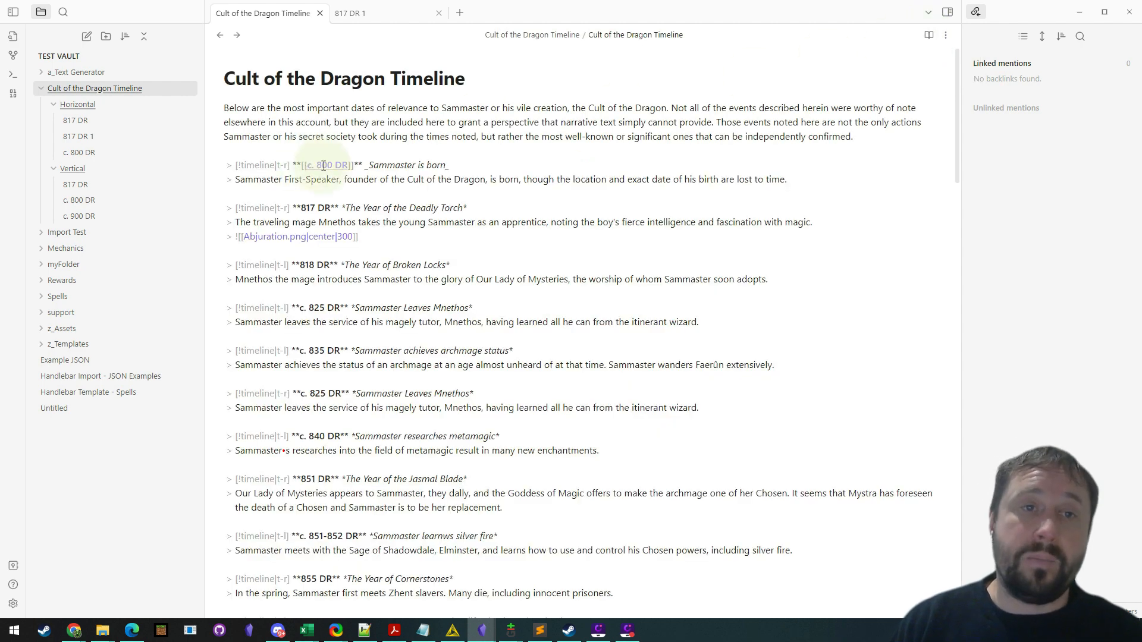
{"action": "left_click", "coordinate": [300, 208]}
{"action": "type", "text": "[["}
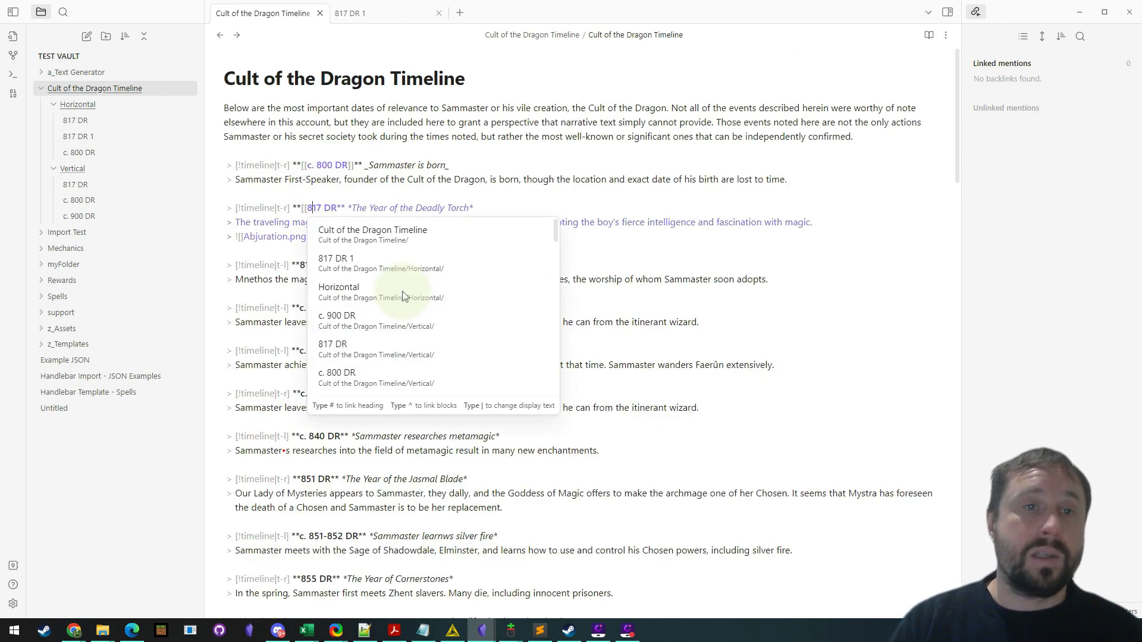
{"action": "type", "text": "]]"}
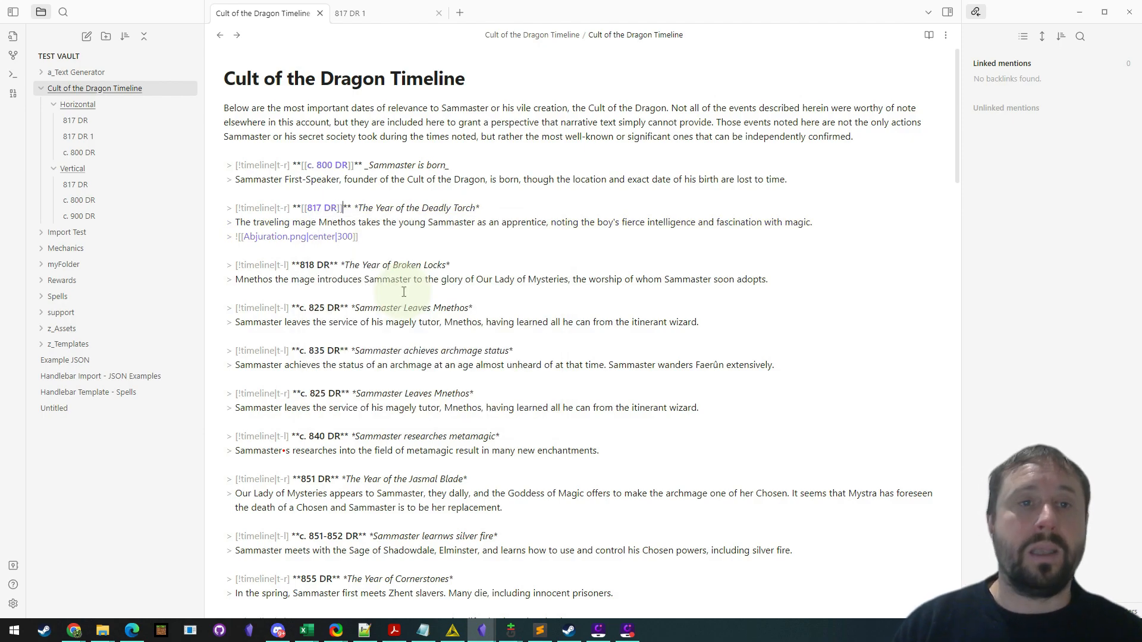
{"action": "left_click", "coordinate": [563, 198]}
{"action": "scroll", "coordinate": [452, 285], "scroll_direction": "down", "scroll_amount": 20}
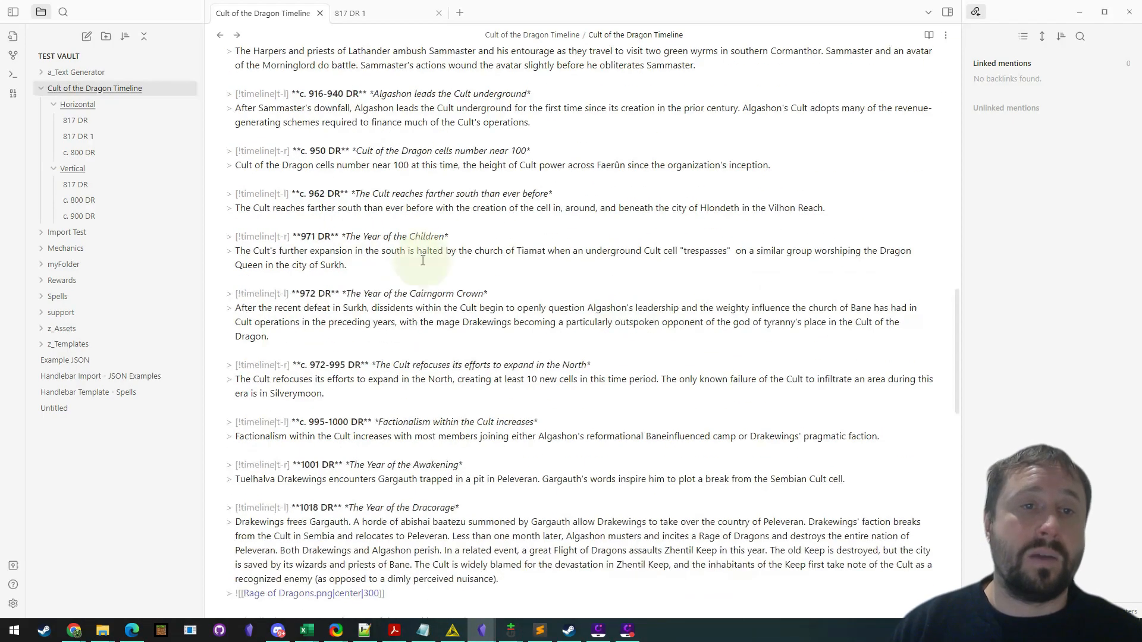
{"action": "scroll", "coordinate": [471, 303], "scroll_direction": "up", "scroll_amount": 20}
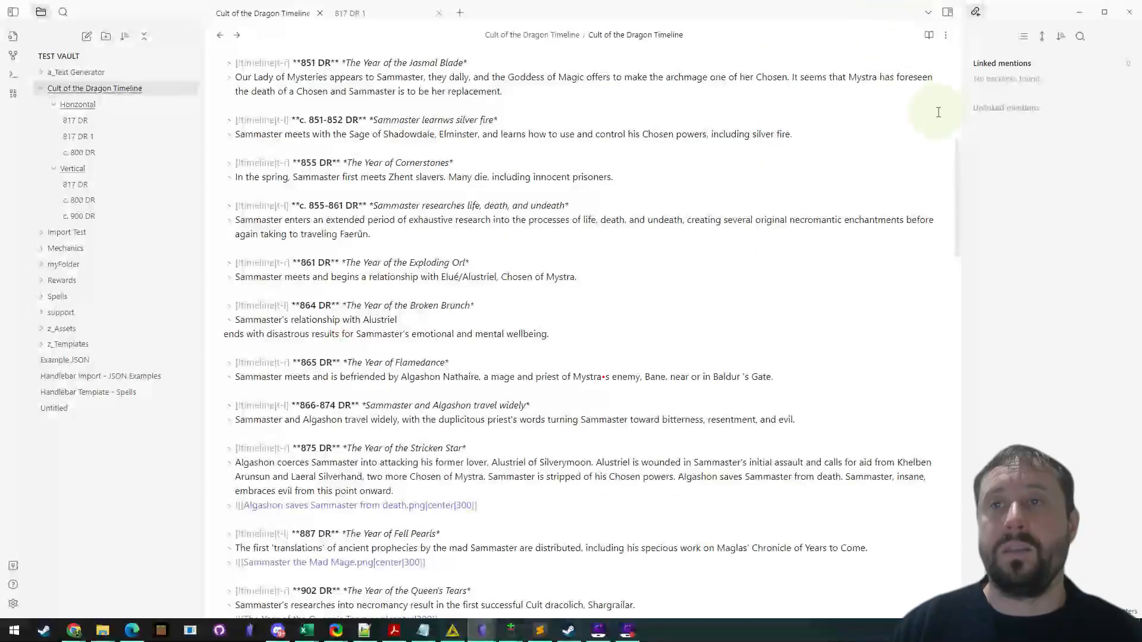
{"action": "left_click", "coordinate": [929, 35]}
{"action": "scroll", "coordinate": [571, 297], "scroll_direction": "up", "scroll_amount": 3}
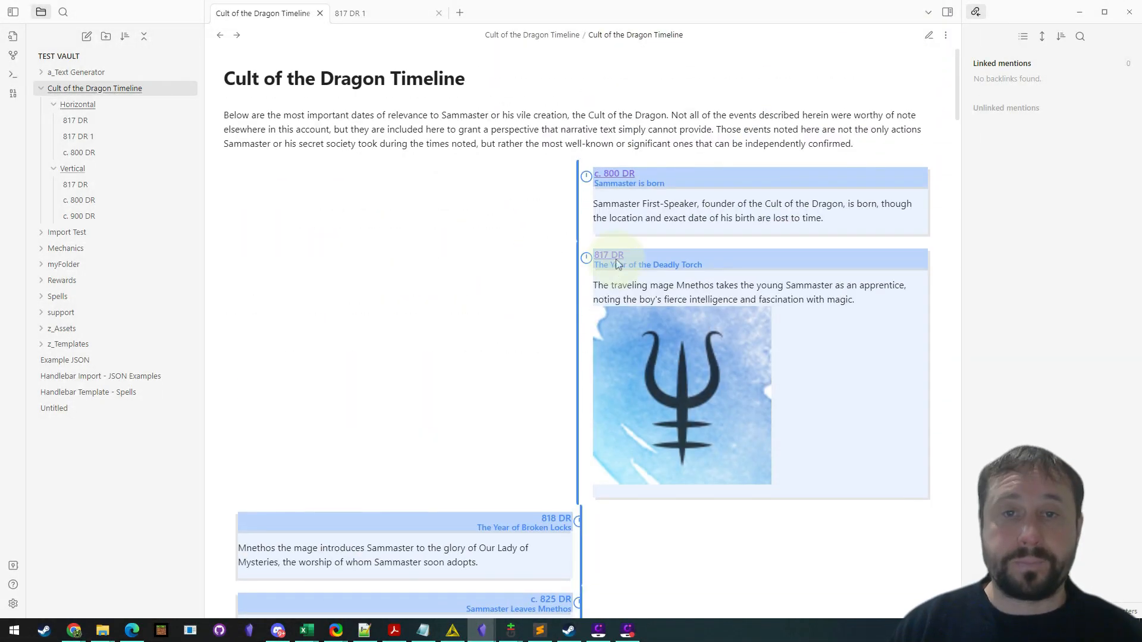
{"action": "mouse_move", "coordinate": [609, 259]}
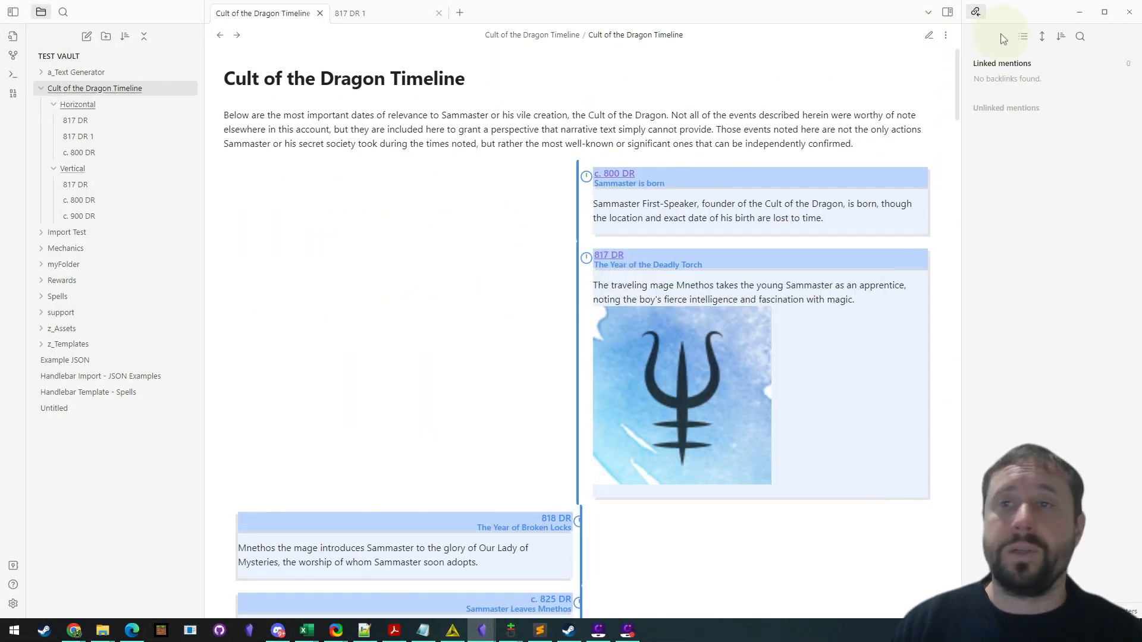
Step: In editing view, set the c. 800 DR callout's alignment to t-l and the 818 DR callout's alignment to t-r
{"action": "left_click", "coordinate": [929, 35]}
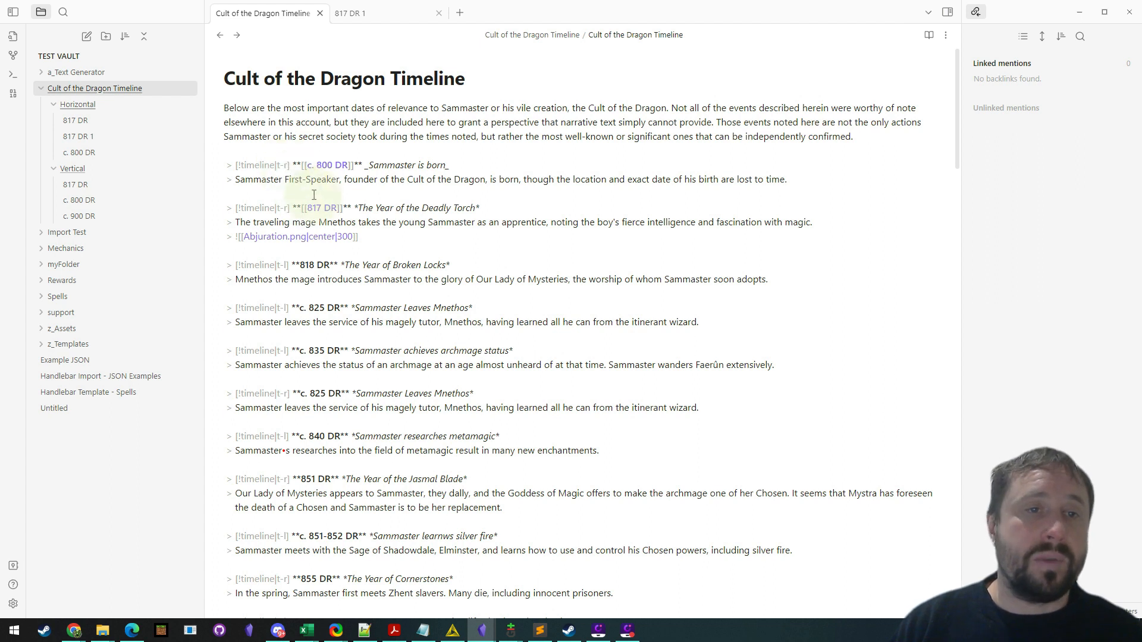
{"action": "key", "text": "BackSpace"}
{"action": "type", "text": "l"}
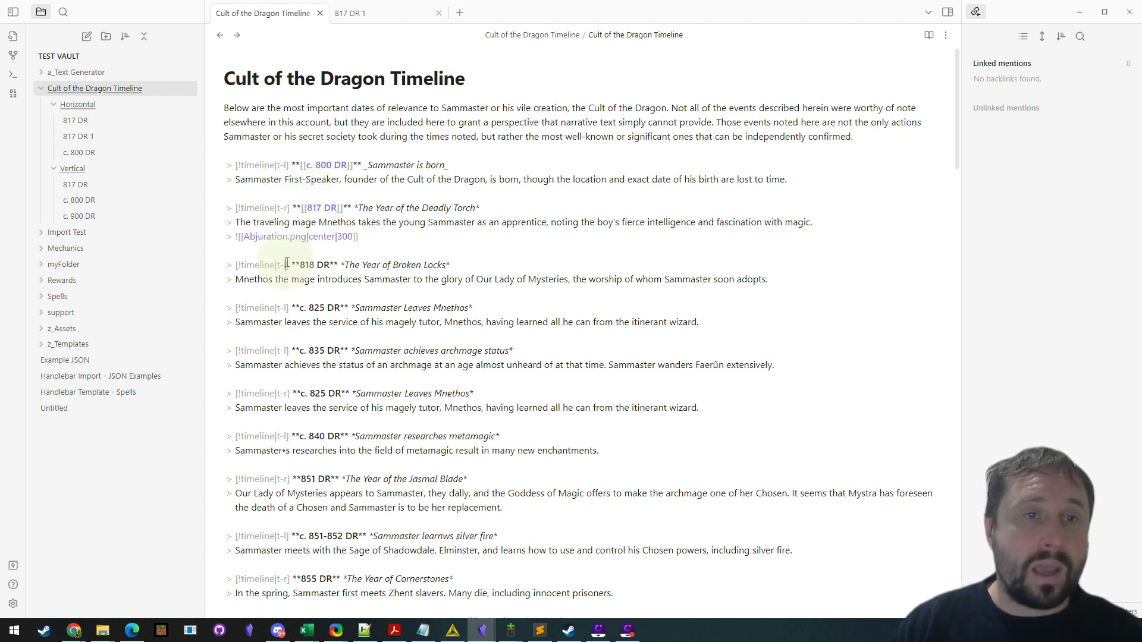
{"action": "left_click_drag", "start_coordinate": [288, 263], "coordinate": [283, 265]}
{"action": "key", "text": "BackSpace"}
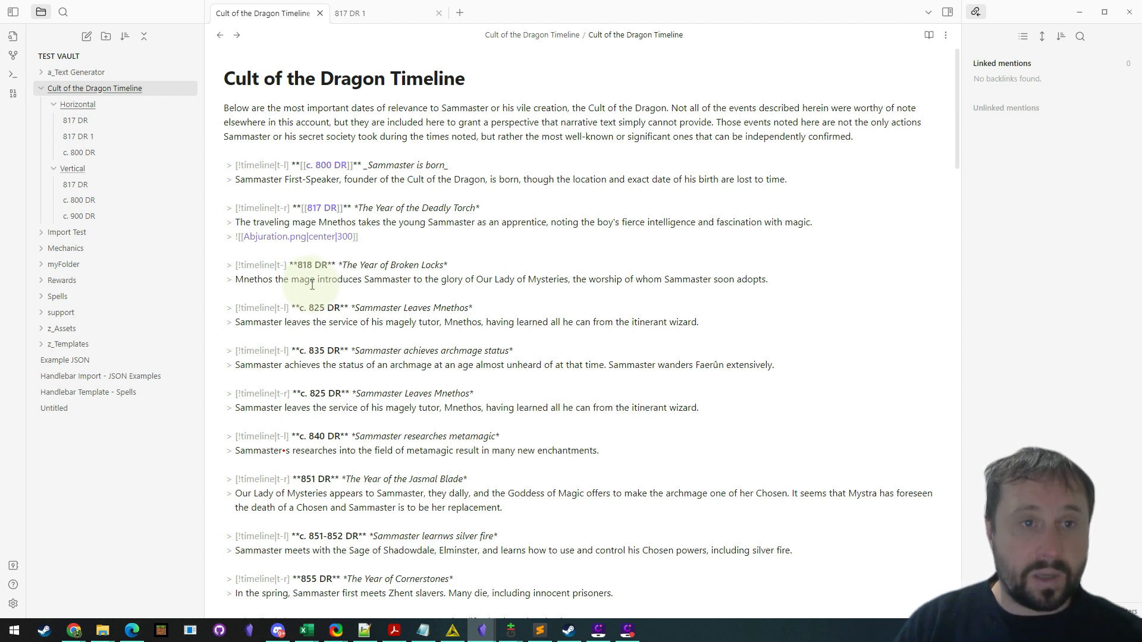
{"action": "type", "text": "r"}
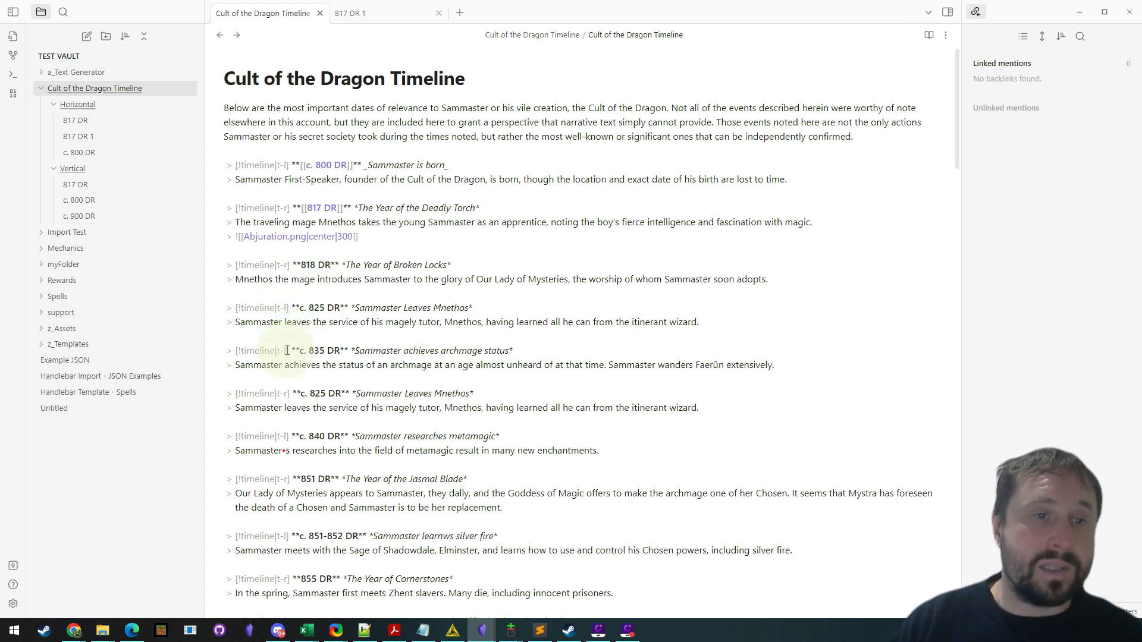
Step: Set the first c. 825 DR callout's alignment to t-r and the 818 DR callout's alignment to t-l
{"action": "left_click", "coordinate": [287, 308]}
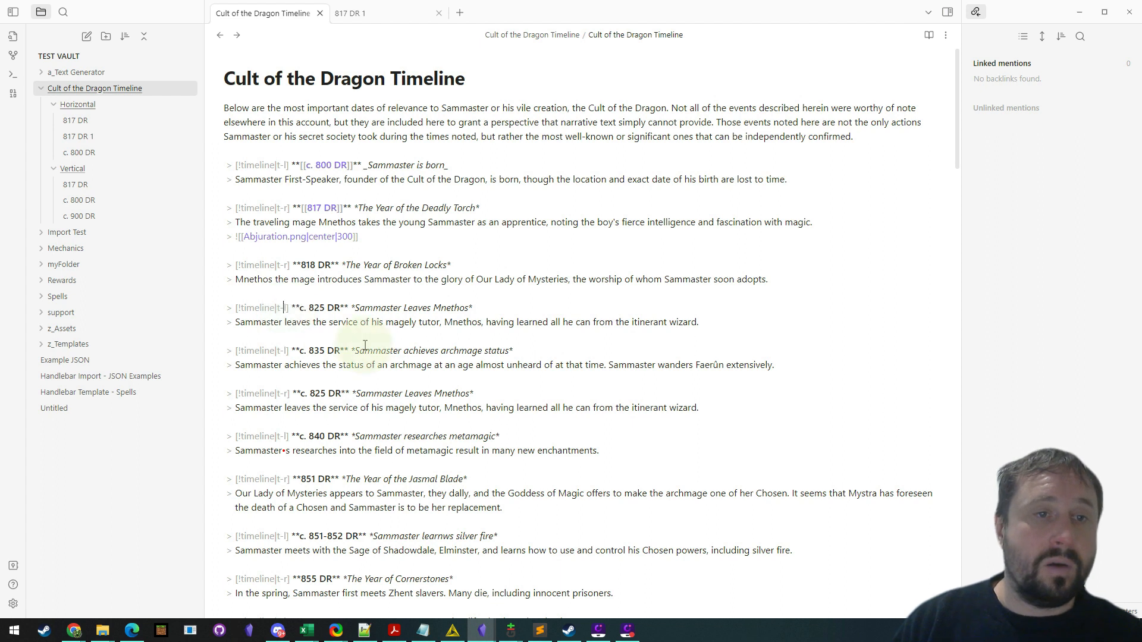
{"action": "key", "text": "BackSpace"}
{"action": "type", "text": "r"}
{"action": "key", "text": "BackSpace"}
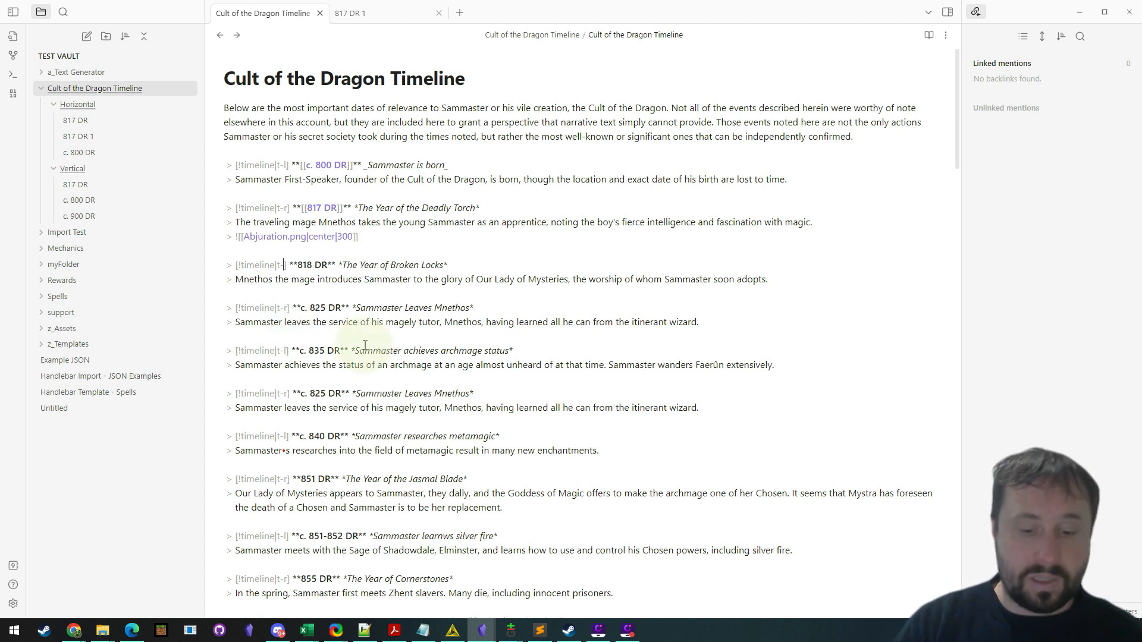
{"action": "type", "text": "l"}
{"action": "key", "text": "Up"}
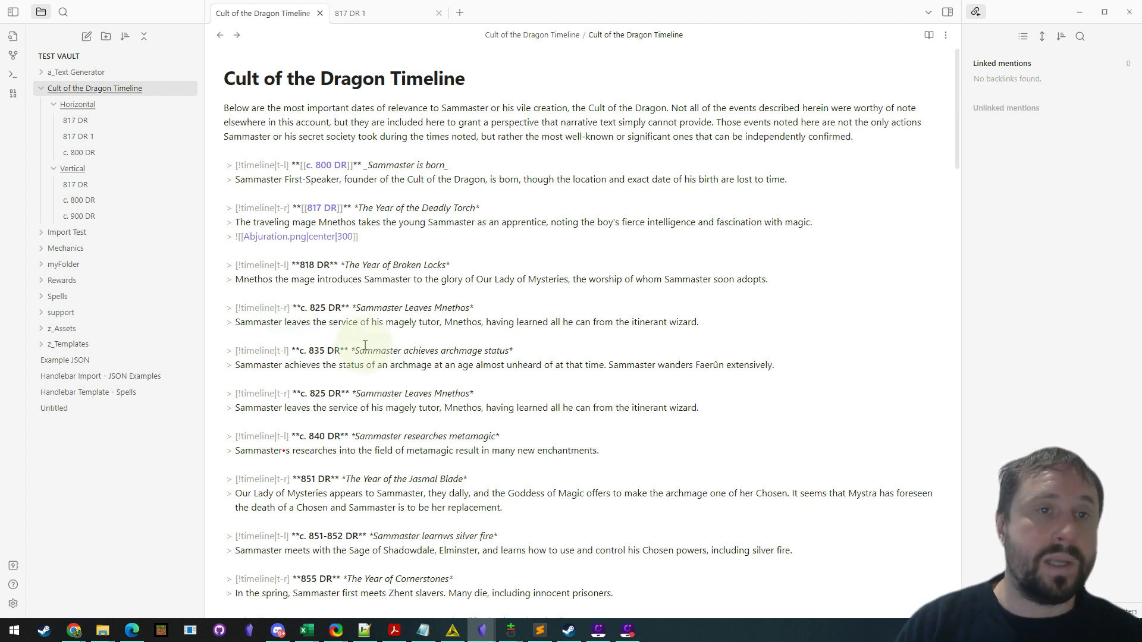
Step: Review the left and right placement of the first timeline entries in reading view
{"action": "left_click", "coordinate": [928, 34]}
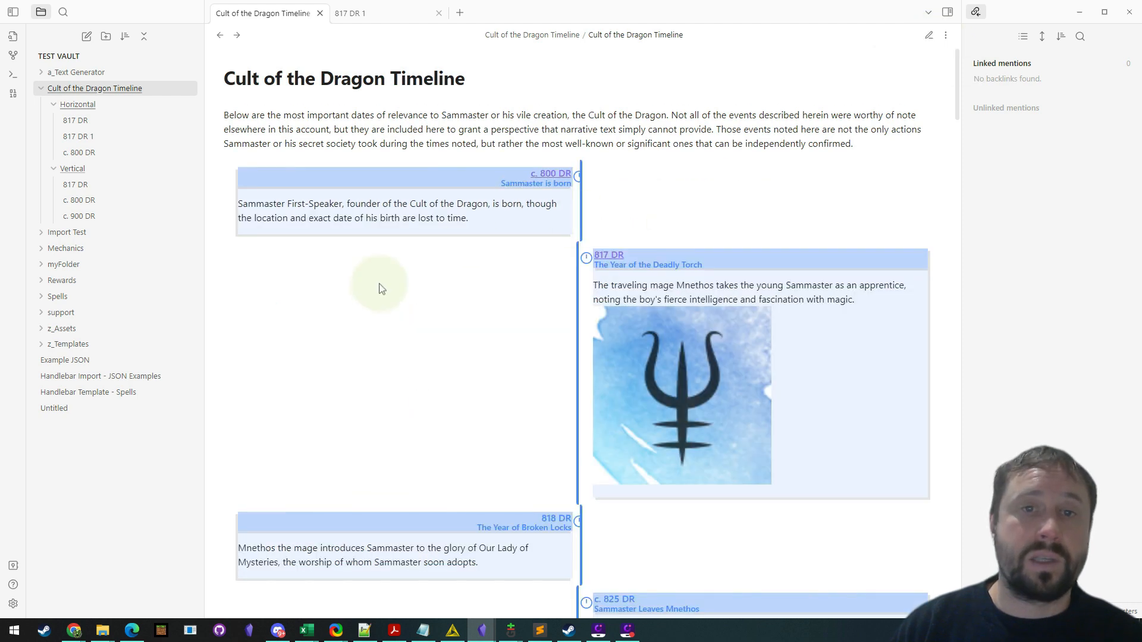
{"action": "scroll", "coordinate": [379, 289], "scroll_direction": "down", "scroll_amount": 5}
{"action": "scroll", "coordinate": [382, 314], "scroll_direction": "up", "scroll_amount": 5}
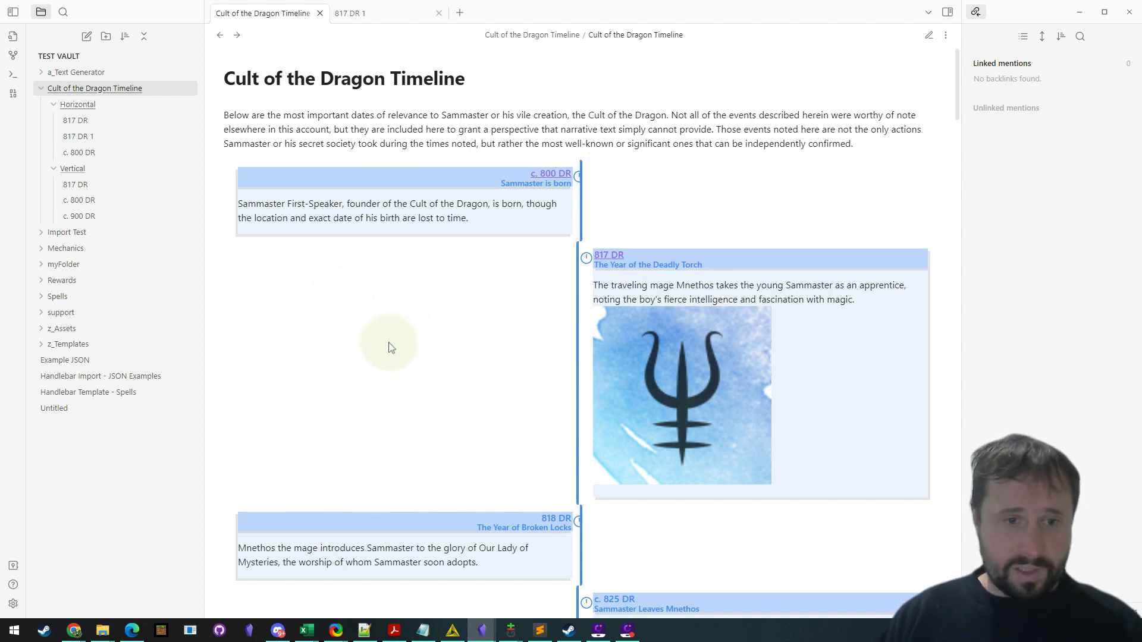
Step: Switch to the Obsidian--ITS-Theme GitHub repository in Chrome and look through its open issues
{"action": "mouse_move", "coordinate": [77, 628]}
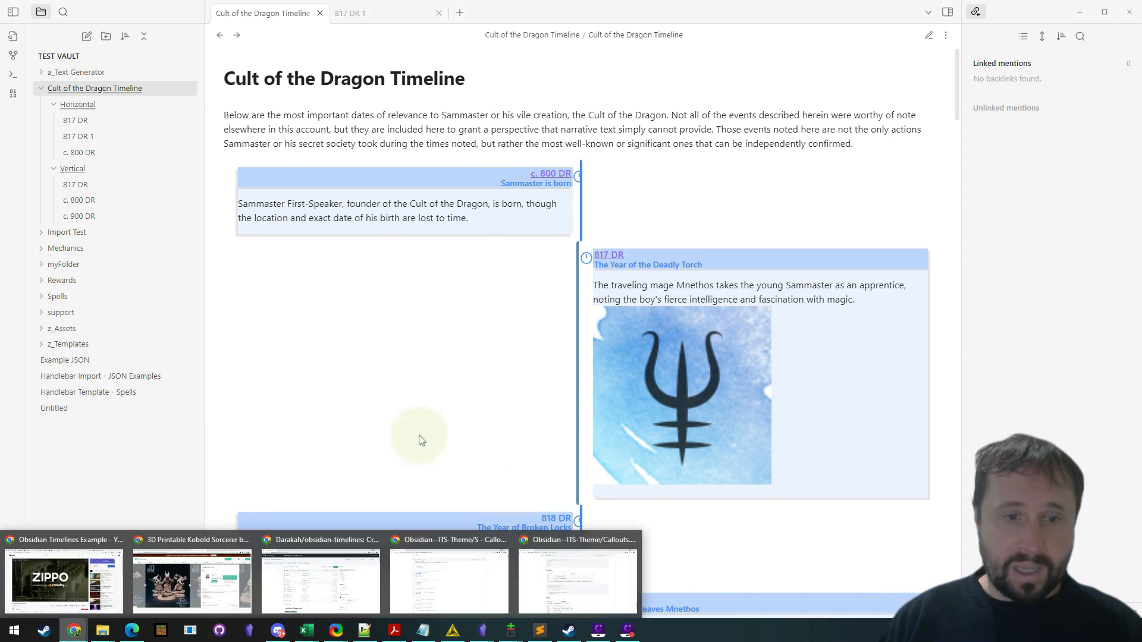
{"action": "left_click", "coordinate": [593, 595]}
{"action": "scroll", "coordinate": [321, 290], "scroll_direction": "up", "scroll_amount": 2}
{"action": "scroll", "coordinate": [319, 290], "scroll_direction": "up", "scroll_amount": 20}
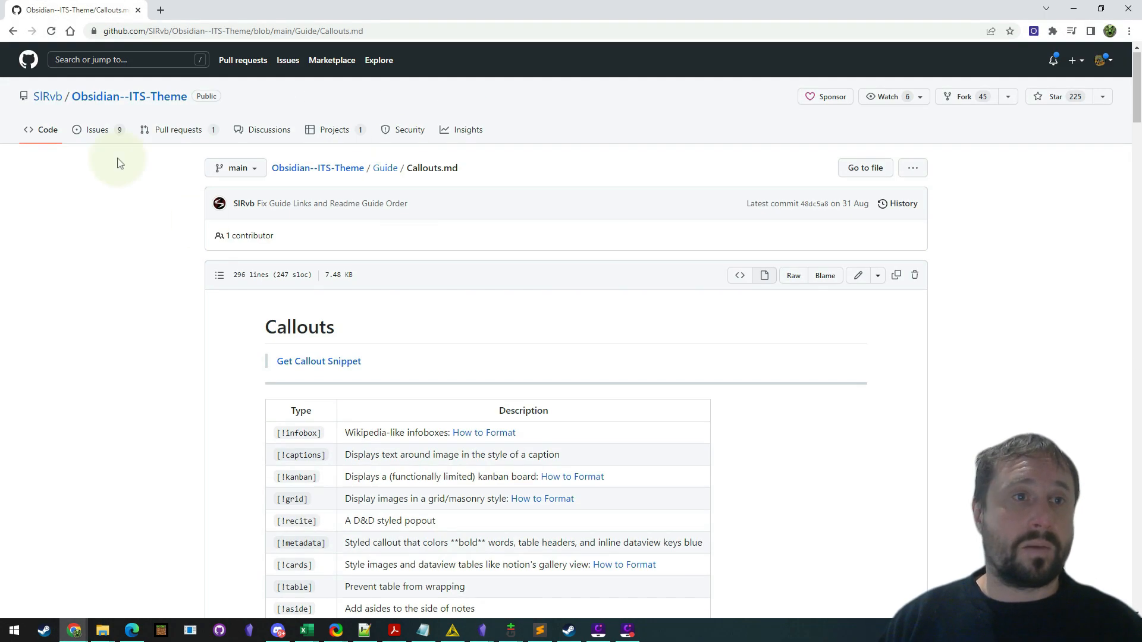
{"action": "left_click", "coordinate": [92, 130]}
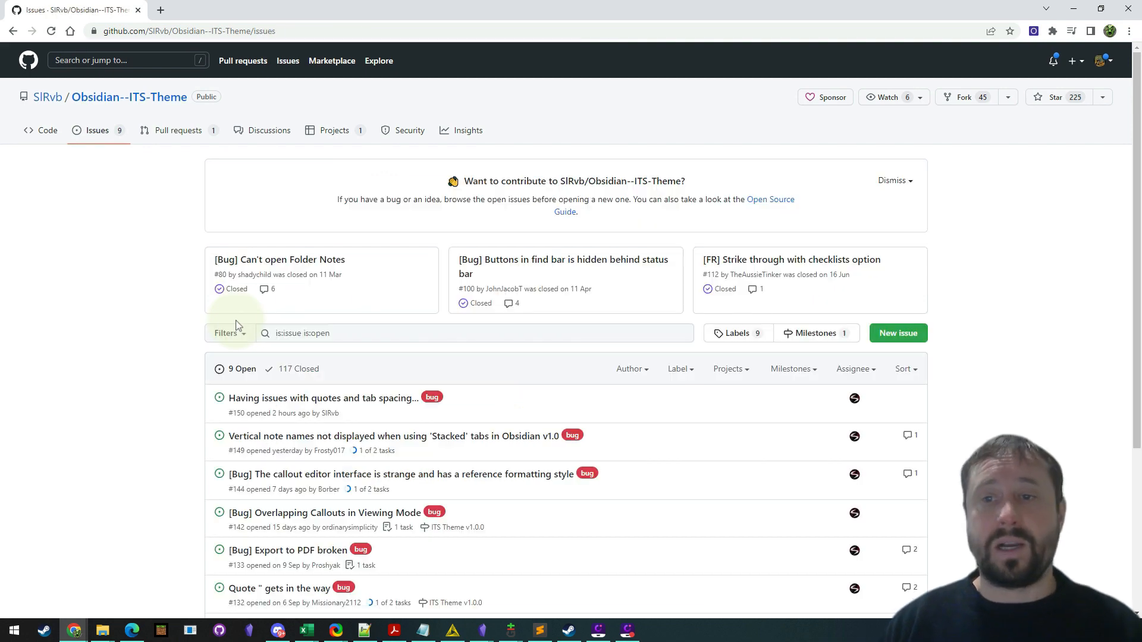
{"action": "scroll", "coordinate": [993, 285], "scroll_direction": "down", "scroll_amount": 4}
{"action": "scroll", "coordinate": [993, 286], "scroll_direction": "up", "scroll_amount": 1}
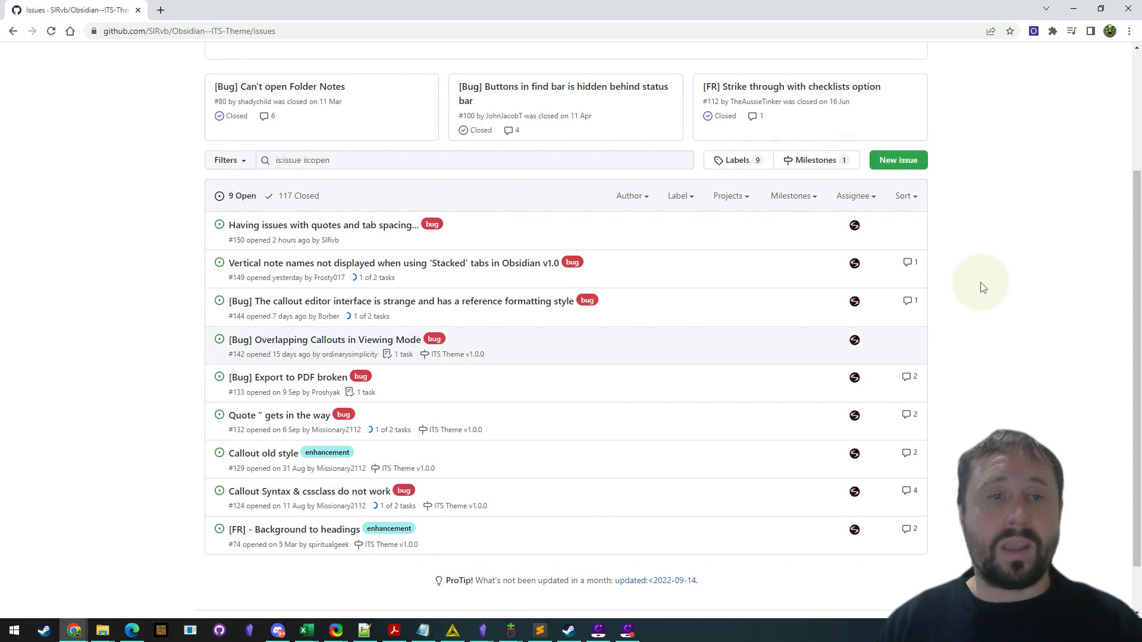
{"action": "scroll", "coordinate": [980, 286], "scroll_direction": "up", "scroll_amount": 3}
{"action": "scroll", "coordinate": [980, 286], "scroll_direction": "down", "scroll_amount": 3}
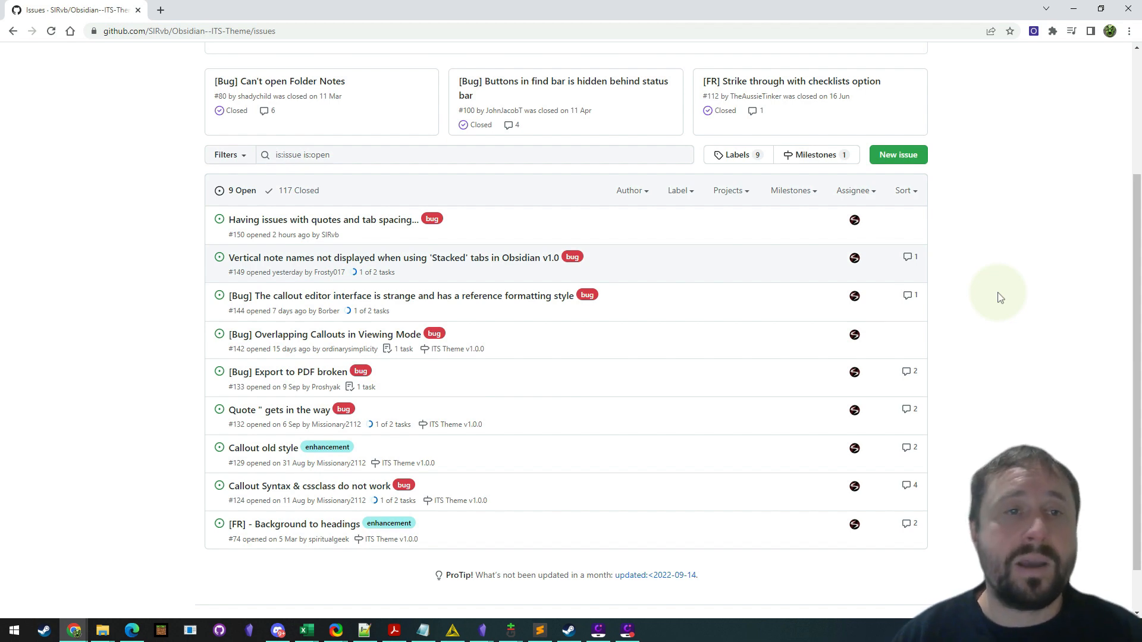
Step: Open the main page of the Obsidian--ITS-Theme repository and look over its file list and commits
{"action": "scroll", "coordinate": [702, 167], "scroll_direction": "up", "scroll_amount": 3}
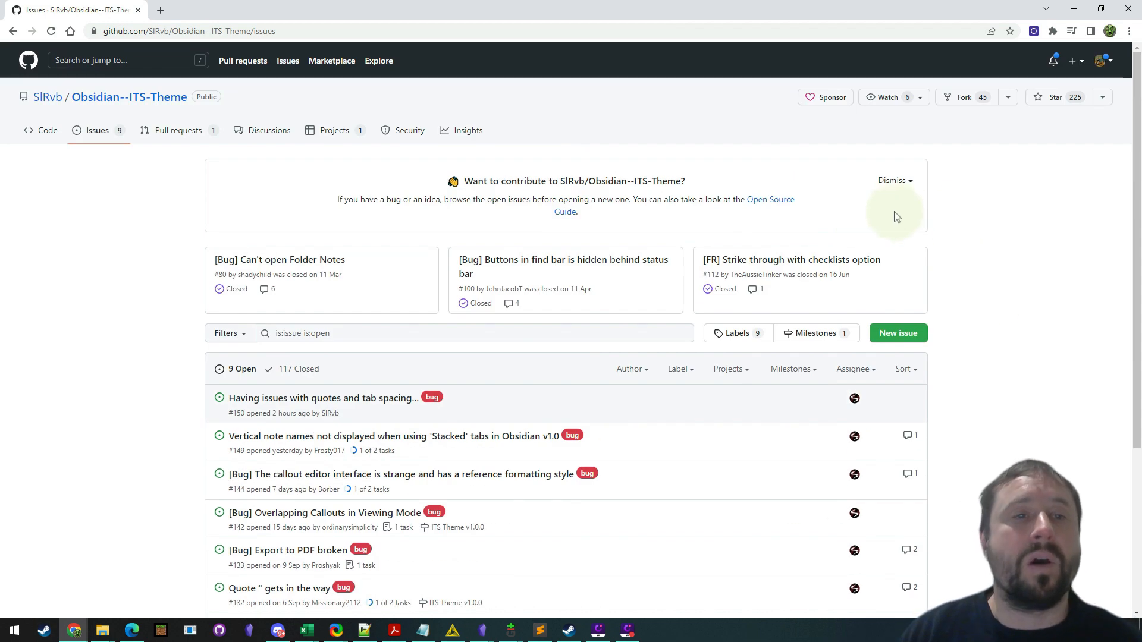
{"action": "left_click", "coordinate": [102, 97]}
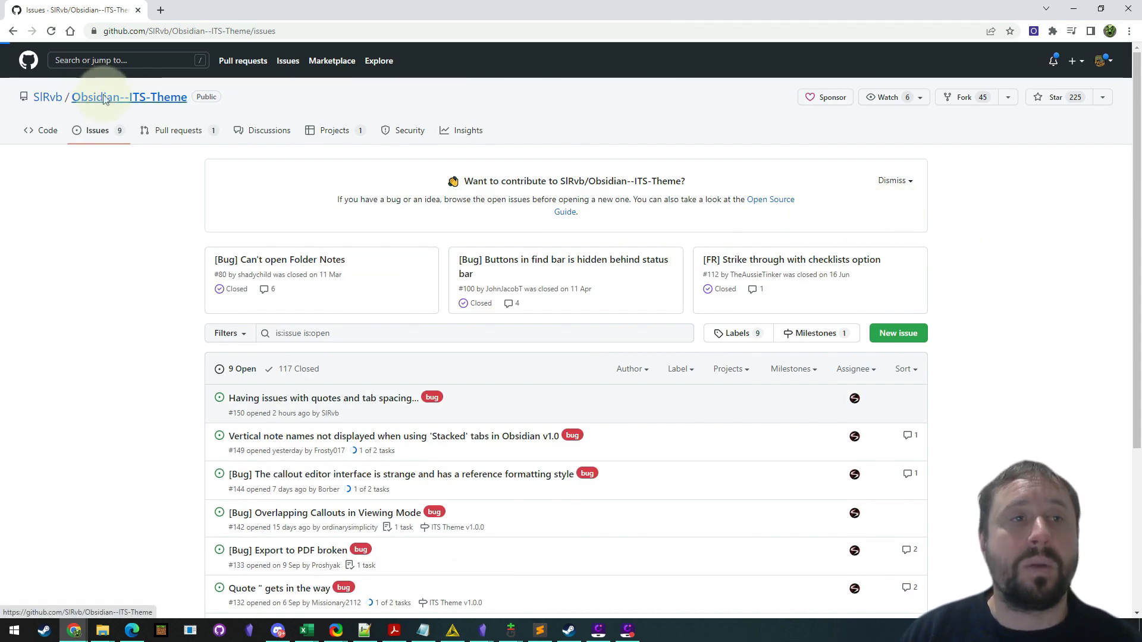
{"action": "scroll", "coordinate": [938, 323], "scroll_direction": "down", "scroll_amount": 1}
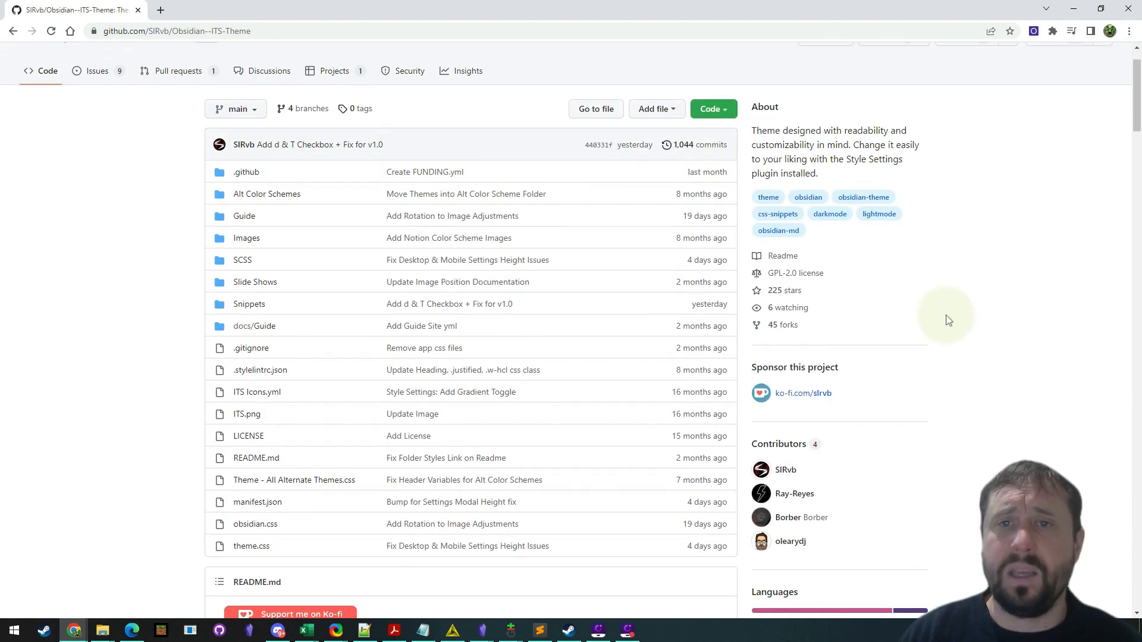
{"action": "scroll", "coordinate": [712, 206], "scroll_direction": "up", "scroll_amount": 1}
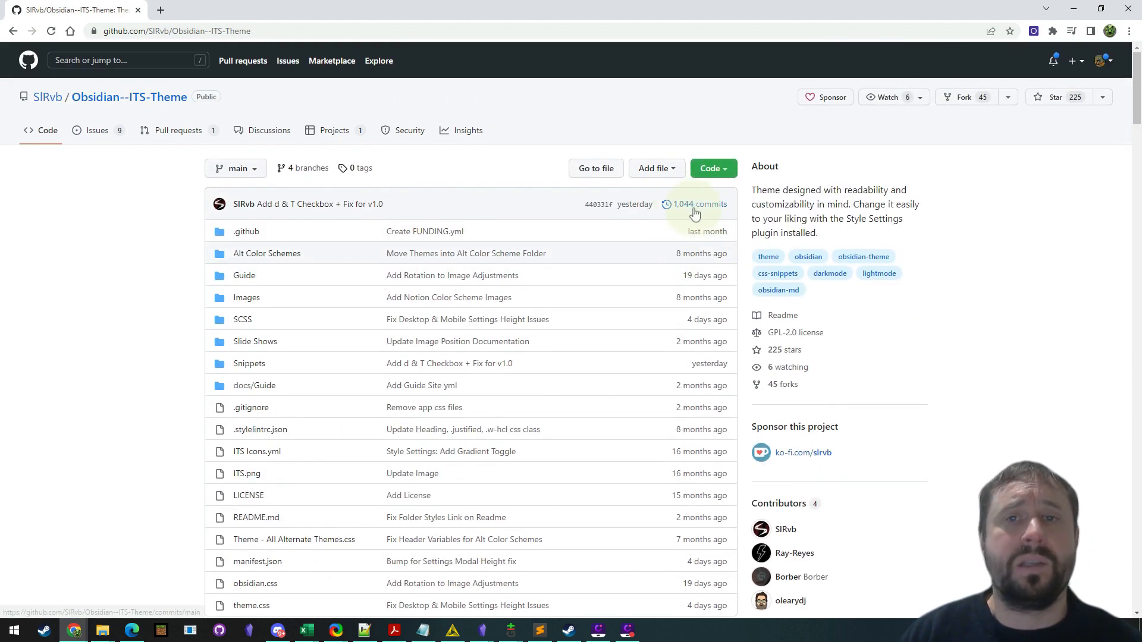
{"action": "left_click", "coordinate": [685, 206]}
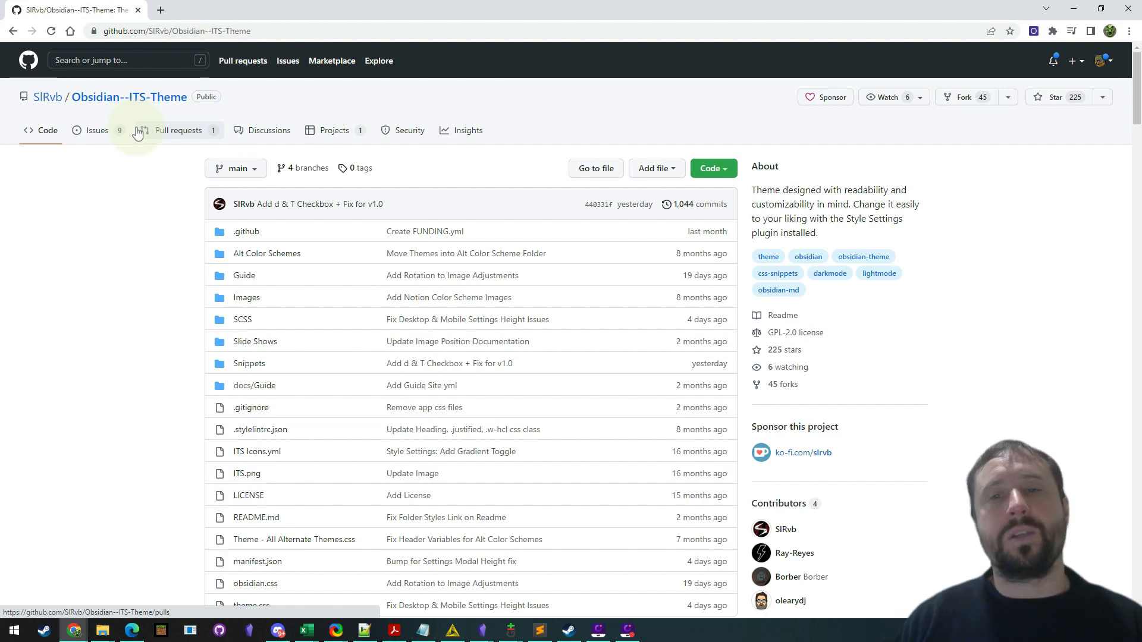
Step: Switch to the ObsidianSeVault window in Obsidian and view the Deadly Depth Inn note under 2. Session Journals
{"action": "left_click", "coordinate": [1074, 8]}
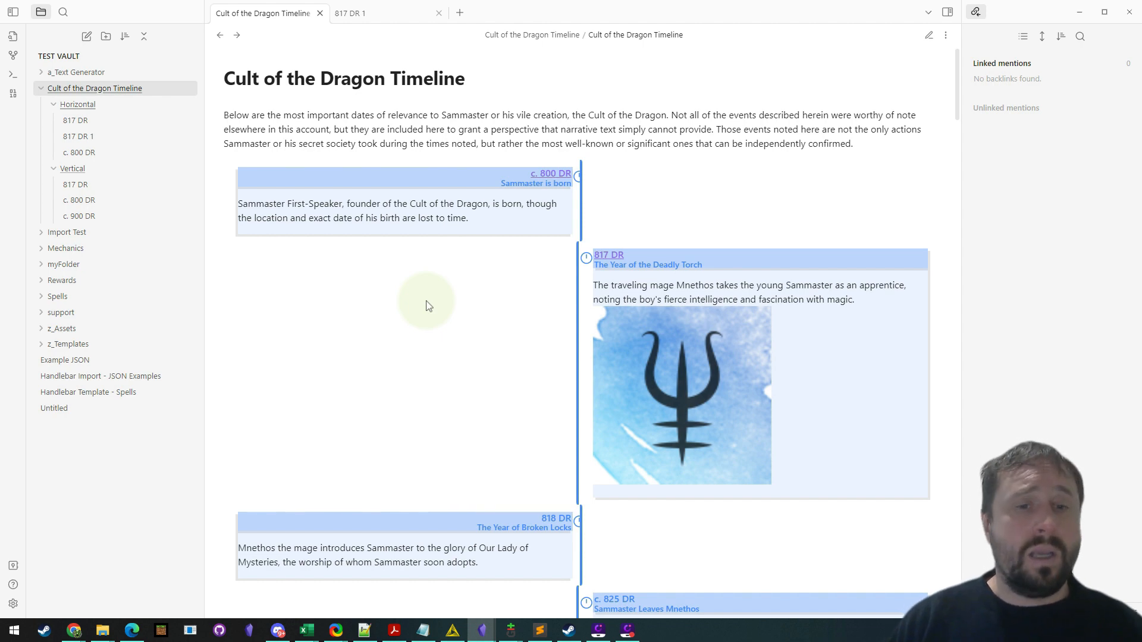
{"action": "mouse_move", "coordinate": [485, 633]}
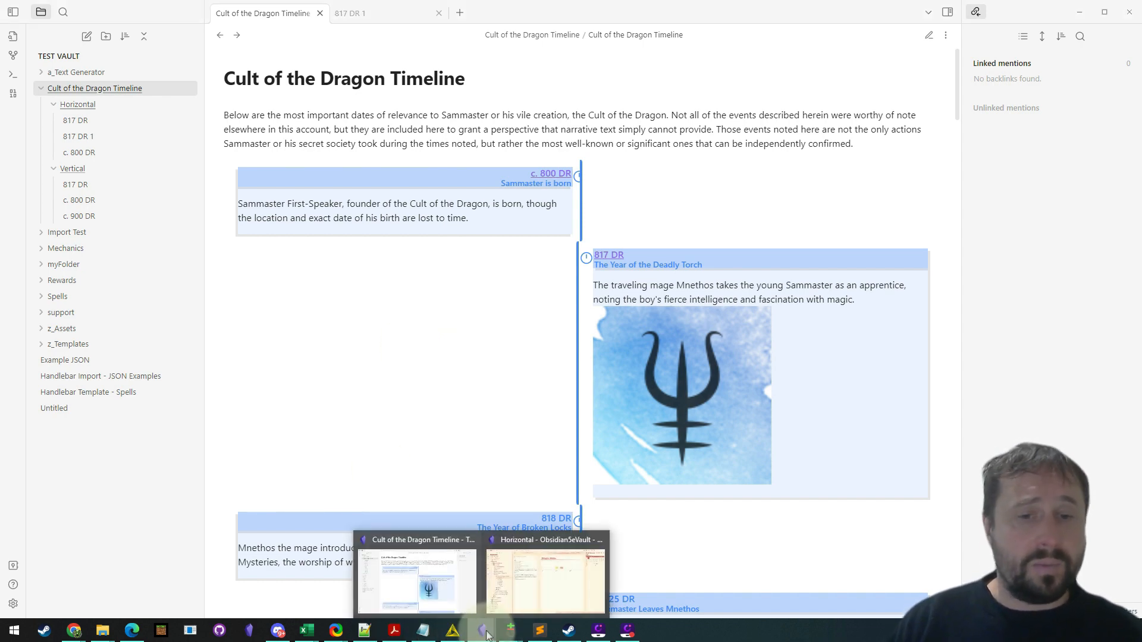
{"action": "left_click", "coordinate": [545, 580]}
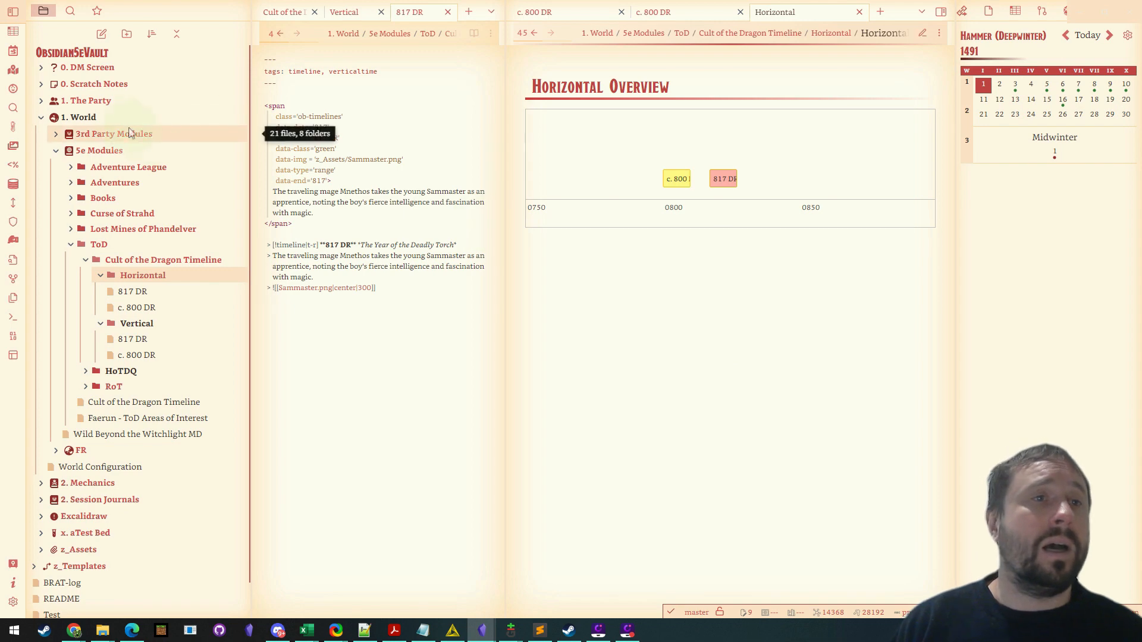
{"action": "left_click", "coordinate": [40, 116]}
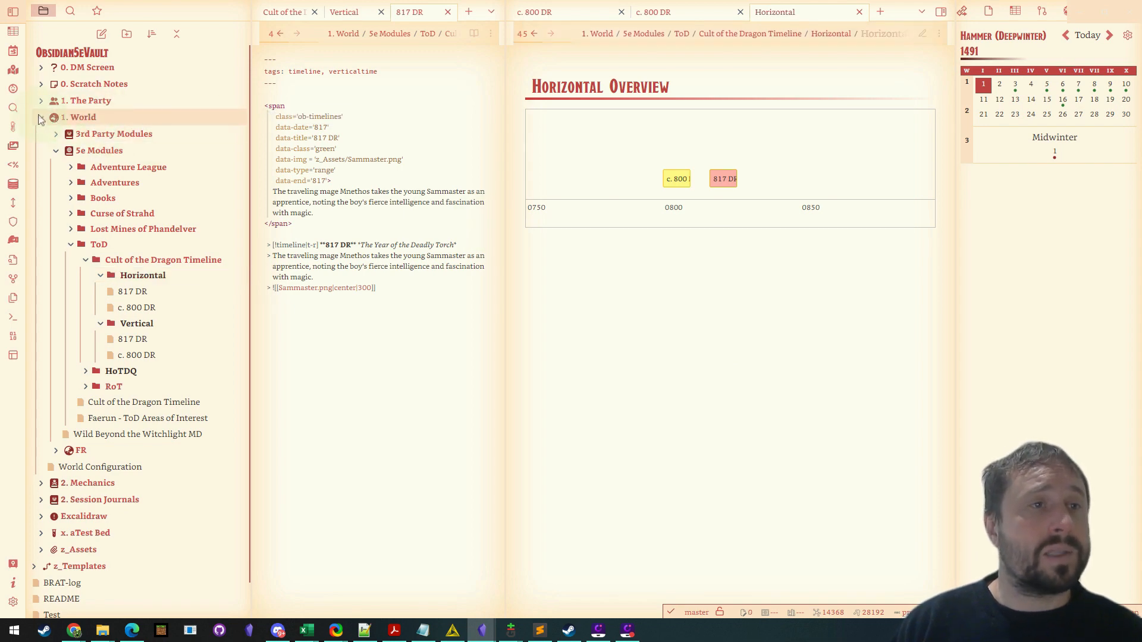
{"action": "left_click", "coordinate": [39, 118]}
{"action": "left_click", "coordinate": [77, 152]}
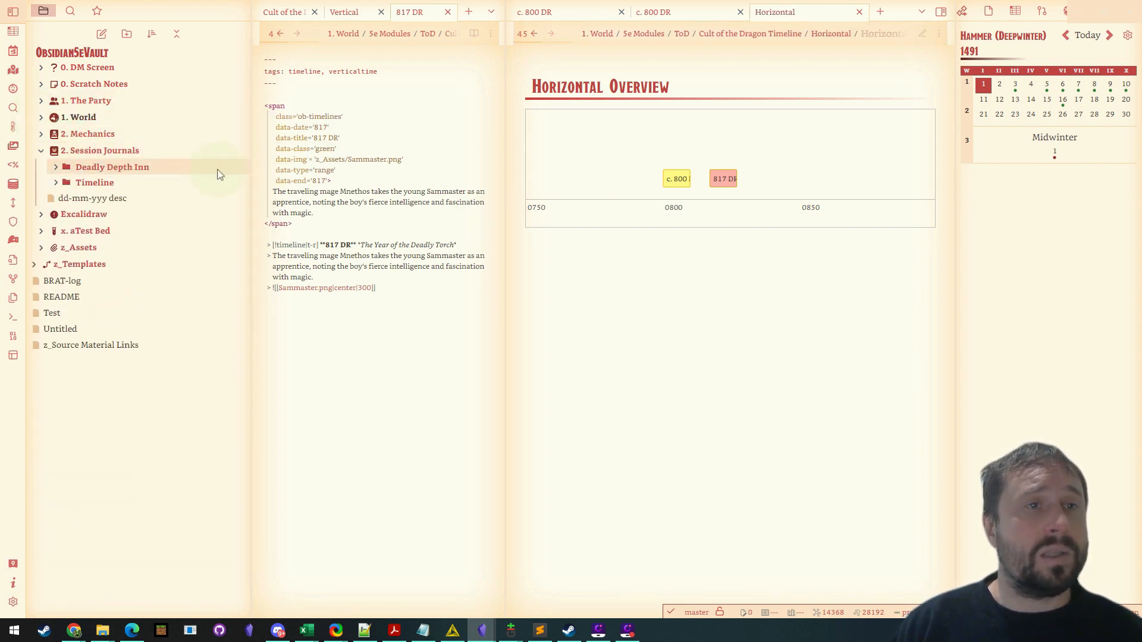
{"action": "left_click", "coordinate": [89, 170]}
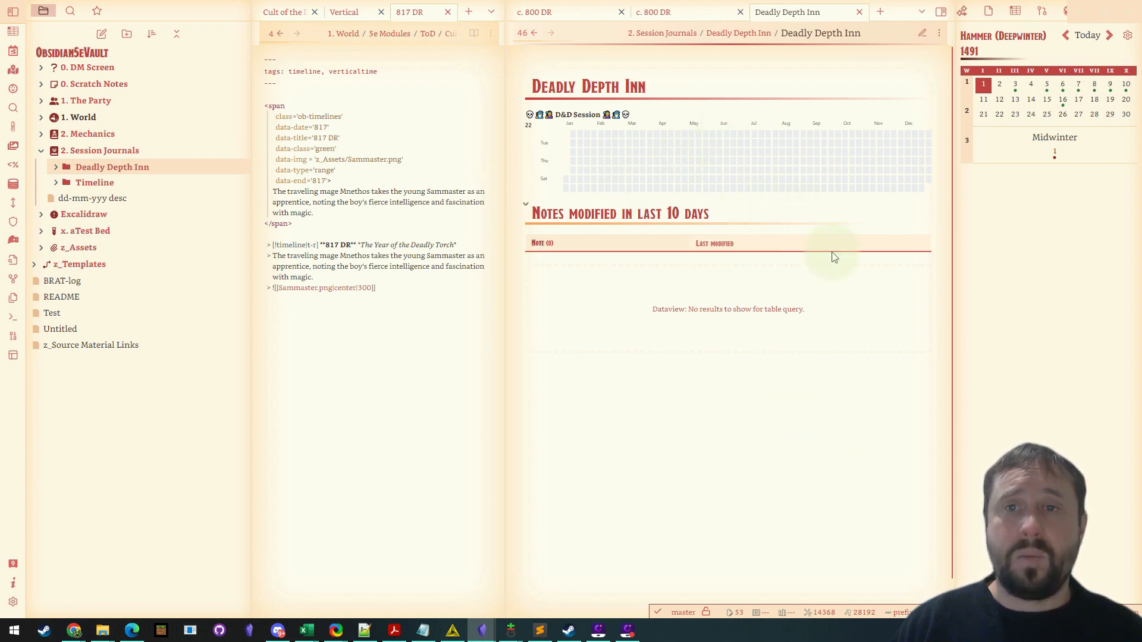
{"action": "scroll", "coordinate": [831, 365], "scroll_direction": "down", "scroll_amount": 1}
{"action": "scroll", "coordinate": [832, 366], "scroll_direction": "up", "scroll_amount": 1}
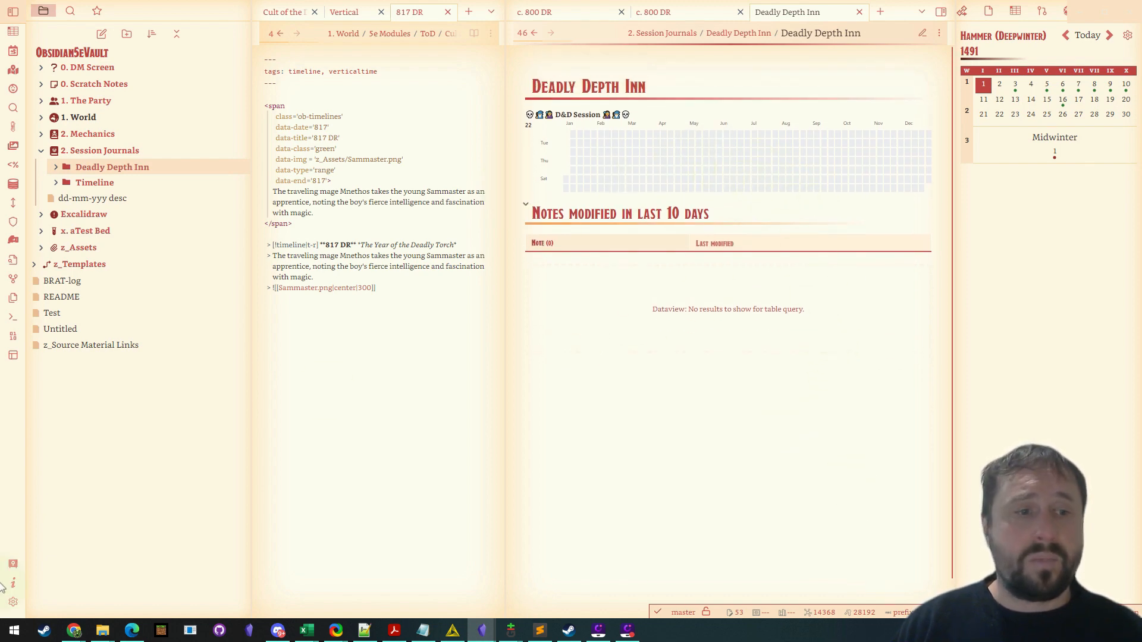
Step: Look through the vault's installed community plugins from Admonition to Workspaces Plus, including Timelines, and leave the settings
{"action": "left_click", "coordinate": [13, 602]}
{"action": "left_click", "coordinate": [326, 251]}
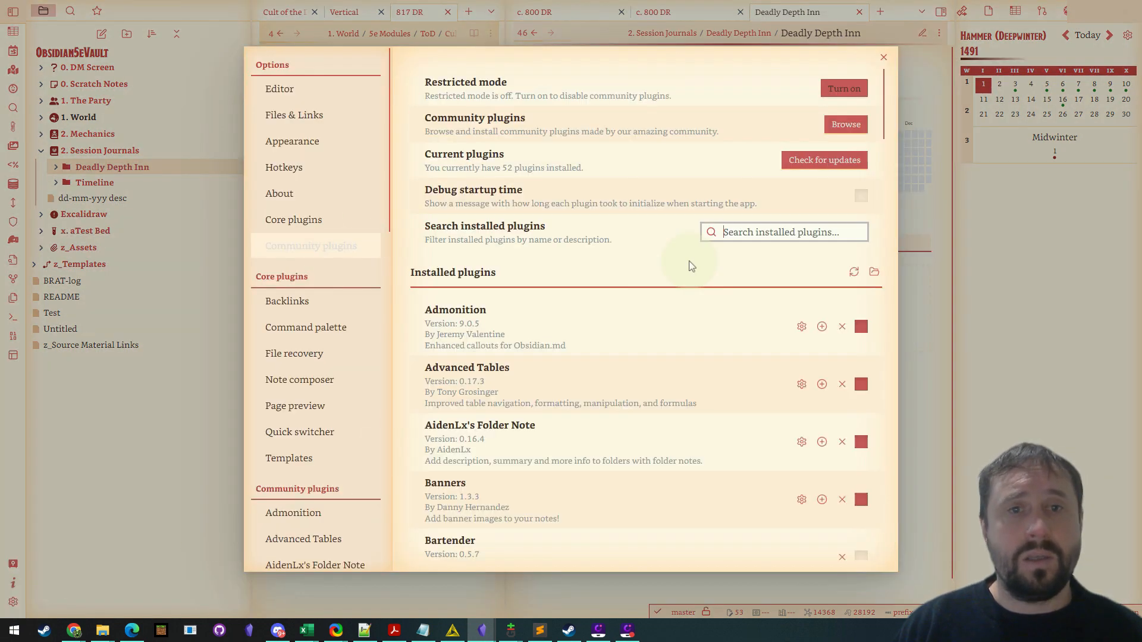
{"action": "scroll", "coordinate": [745, 321], "scroll_direction": "down", "scroll_amount": 8}
{"action": "scroll", "coordinate": [743, 319], "scroll_direction": "down", "scroll_amount": 1}
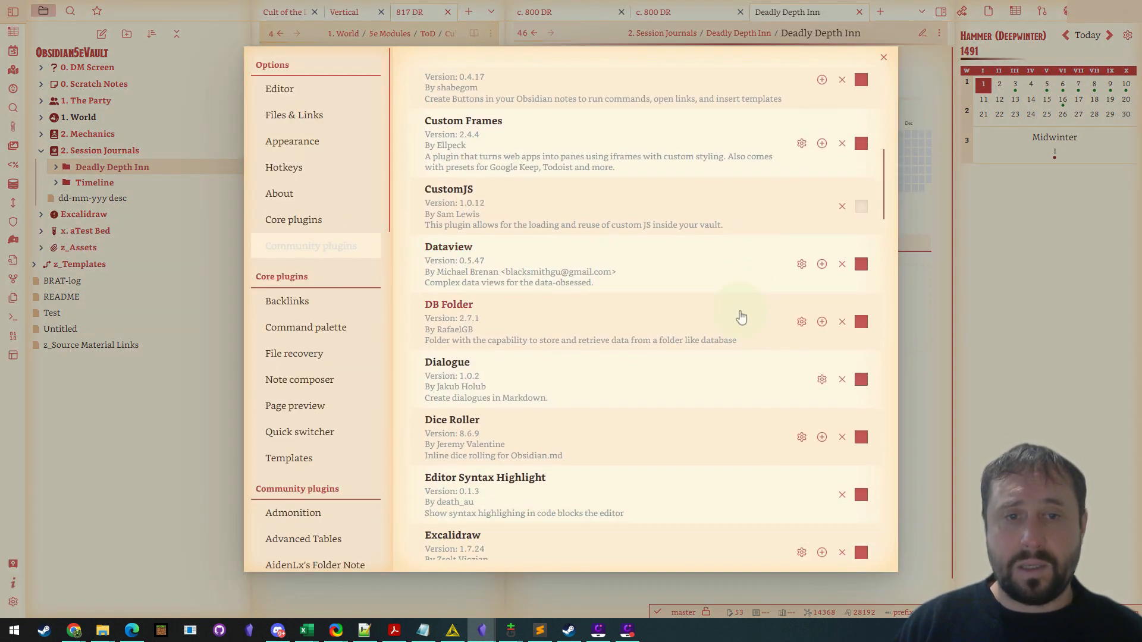
{"action": "scroll", "coordinate": [742, 316], "scroll_direction": "down", "scroll_amount": 6}
{"action": "scroll", "coordinate": [740, 317], "scroll_direction": "down", "scroll_amount": 3}
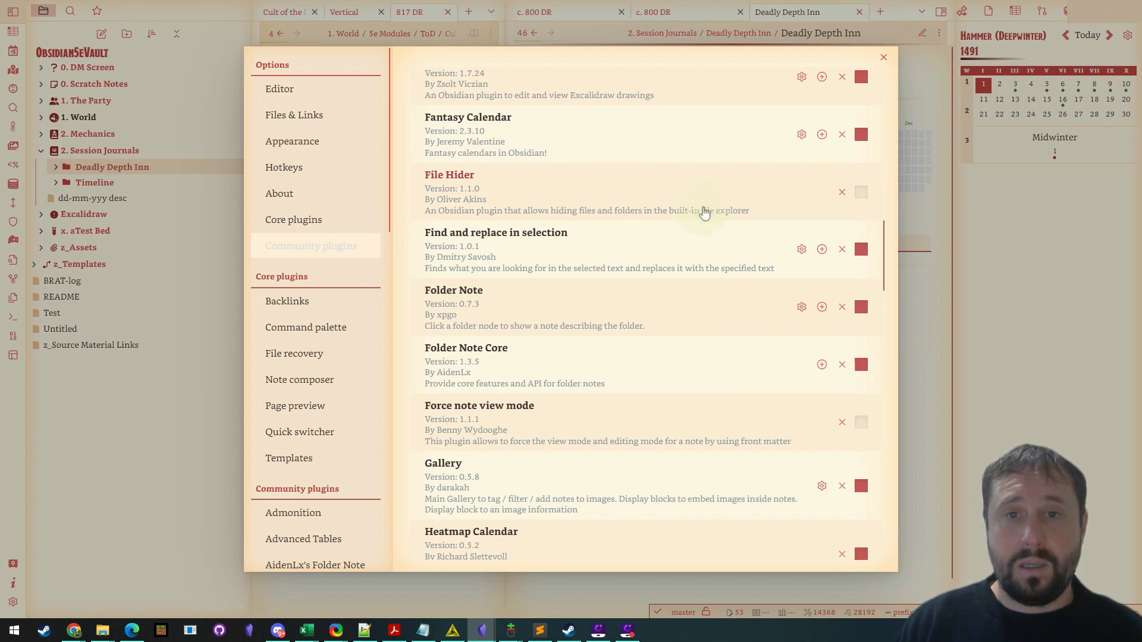
{"action": "scroll", "coordinate": [612, 357], "scroll_direction": "down", "scroll_amount": 2}
{"action": "scroll", "coordinate": [614, 372], "scroll_direction": "down", "scroll_amount": 10}
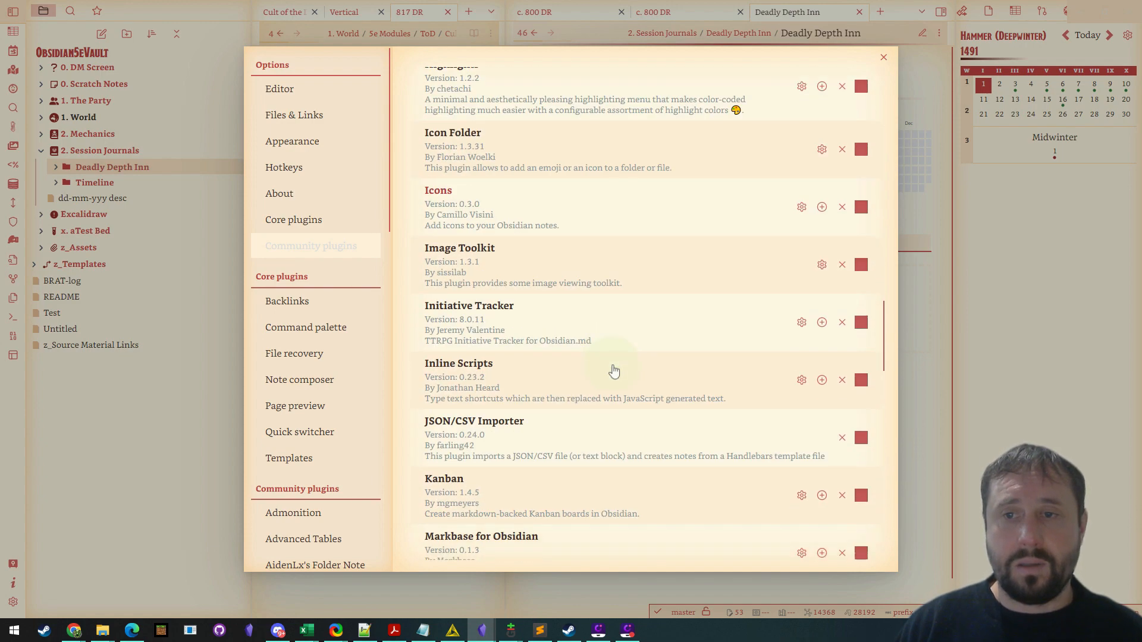
{"action": "scroll", "coordinate": [614, 370], "scroll_direction": "down", "scroll_amount": 10}
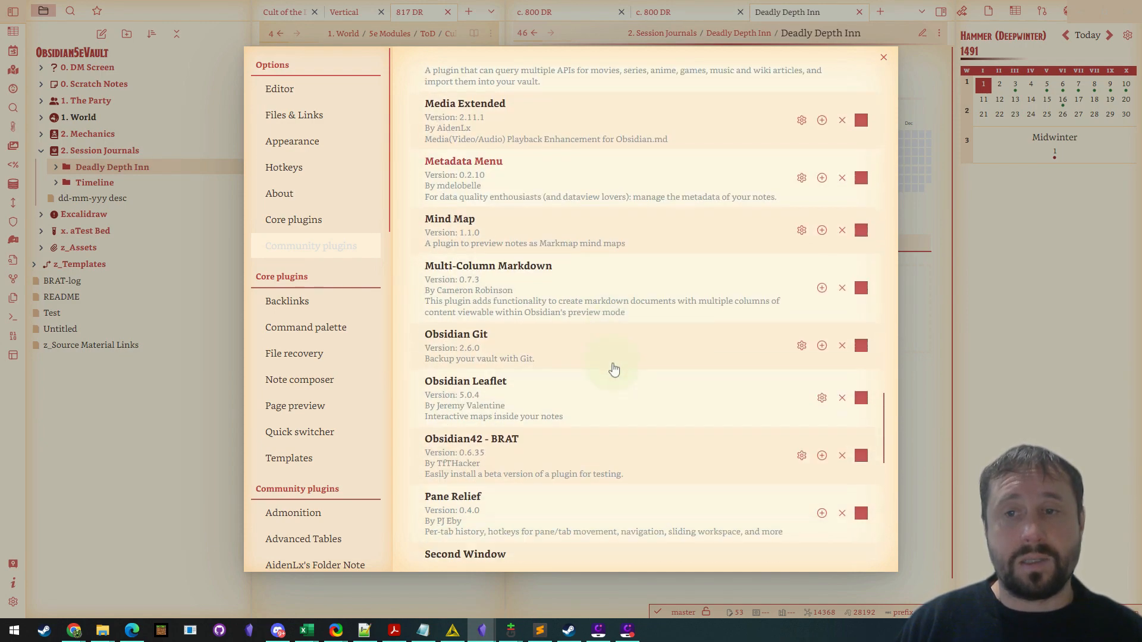
{"action": "scroll", "coordinate": [613, 369], "scroll_direction": "down", "scroll_amount": 2}
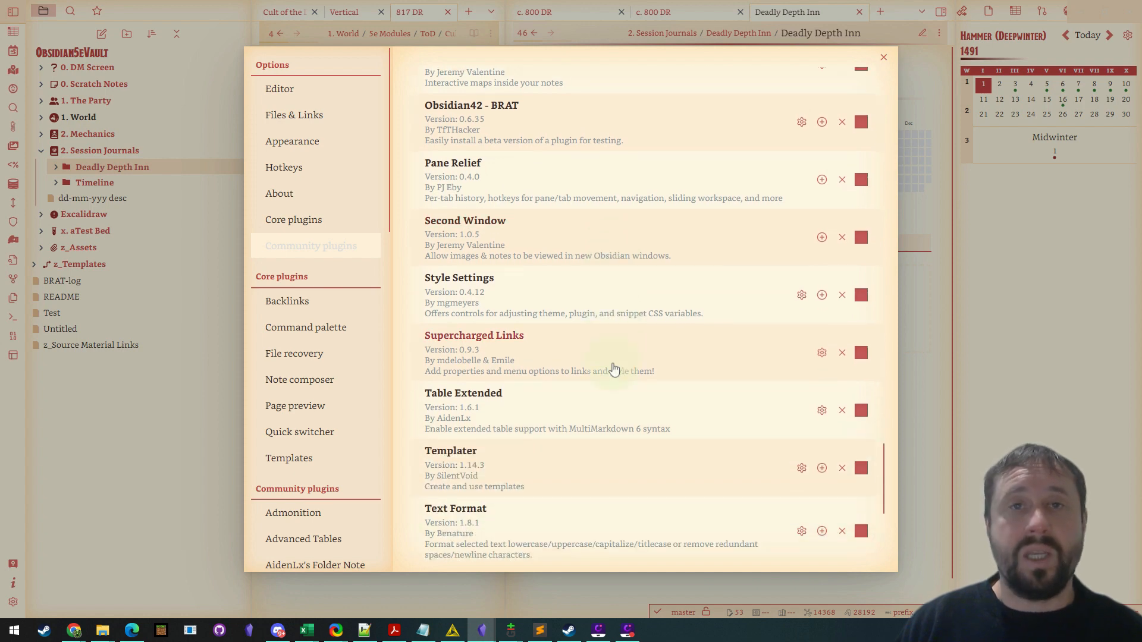
{"action": "scroll", "coordinate": [614, 368], "scroll_direction": "down", "scroll_amount": 5}
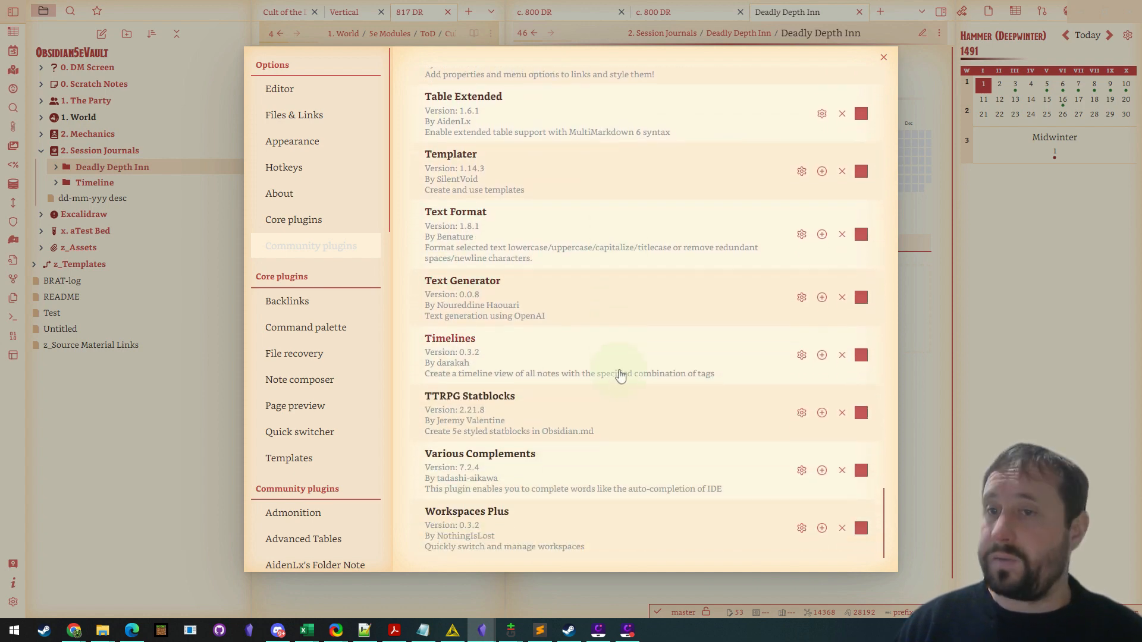
{"action": "left_click", "coordinate": [922, 304]}
Step: Inspect the Deadly Depth Inn note's dataview code in editing view, and review its session calendar in reading view
{"action": "left_click", "coordinate": [921, 35]}
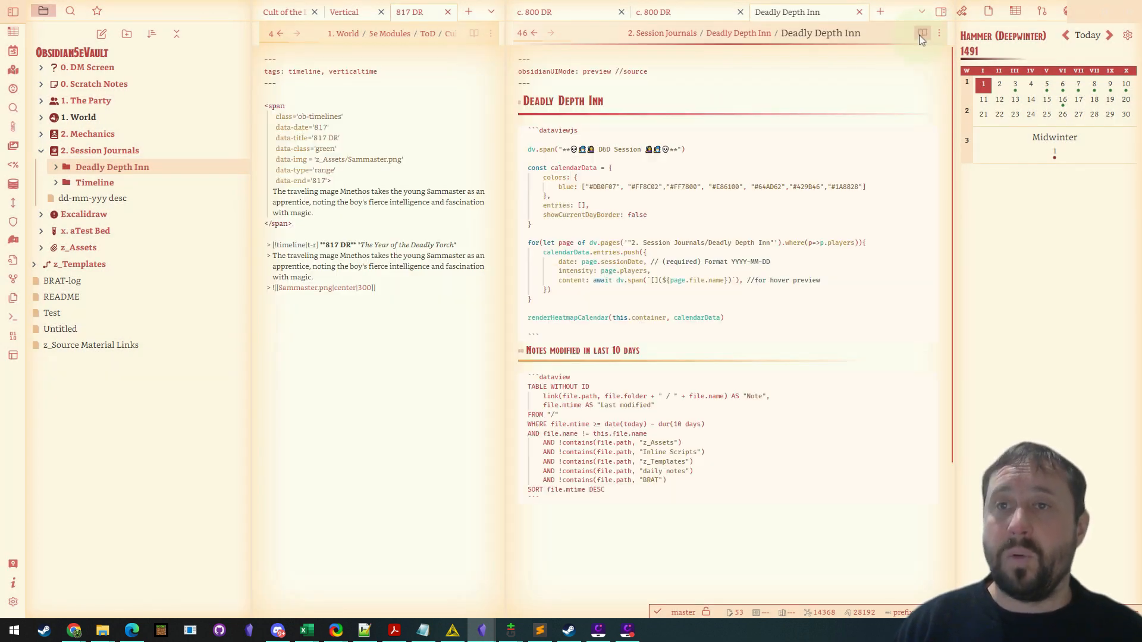
{"action": "left_click", "coordinate": [921, 35]}
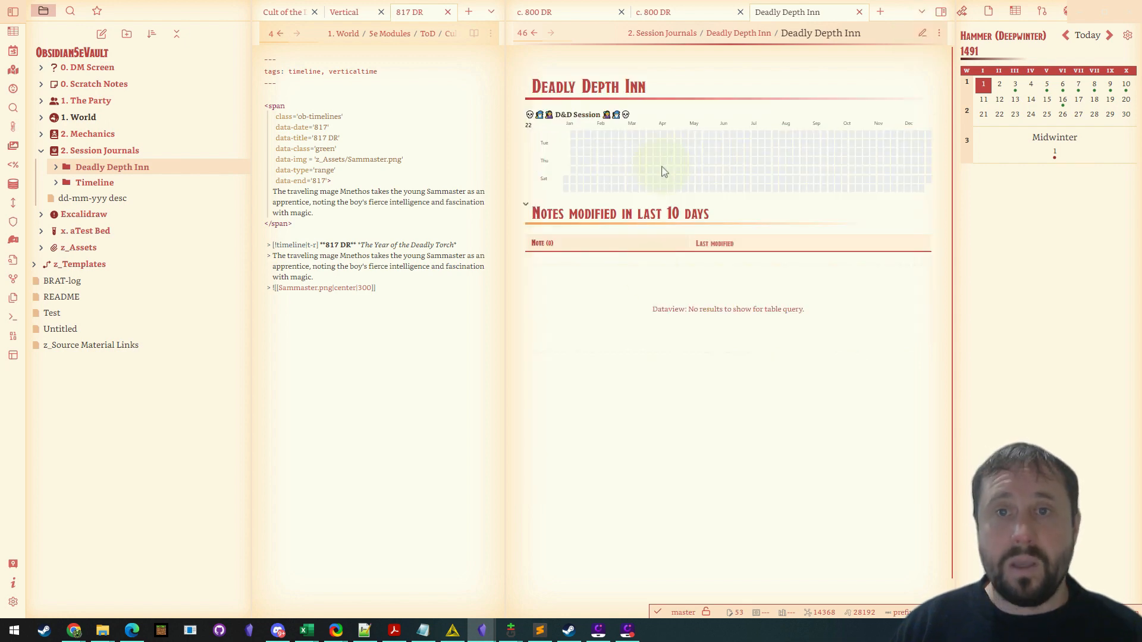
{"action": "left_click", "coordinate": [534, 33]}
{"action": "left_click", "coordinate": [549, 33]}
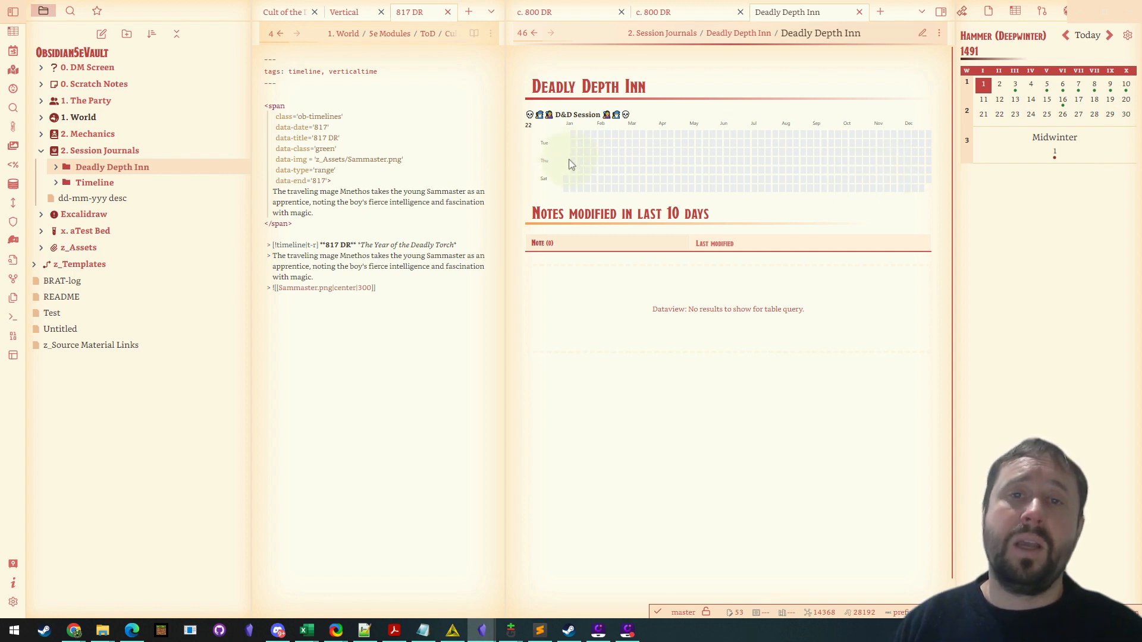
{"action": "scroll", "coordinate": [623, 316], "scroll_direction": "down", "scroll_amount": 1}
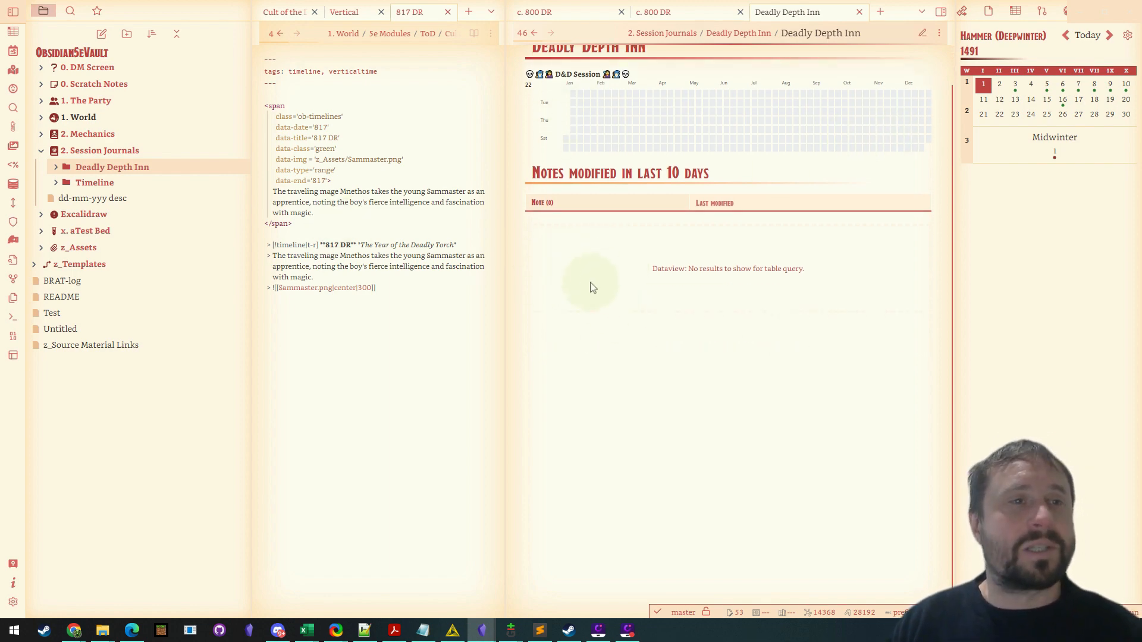
{"action": "scroll", "coordinate": [790, 161], "scroll_direction": "up", "scroll_amount": 1}
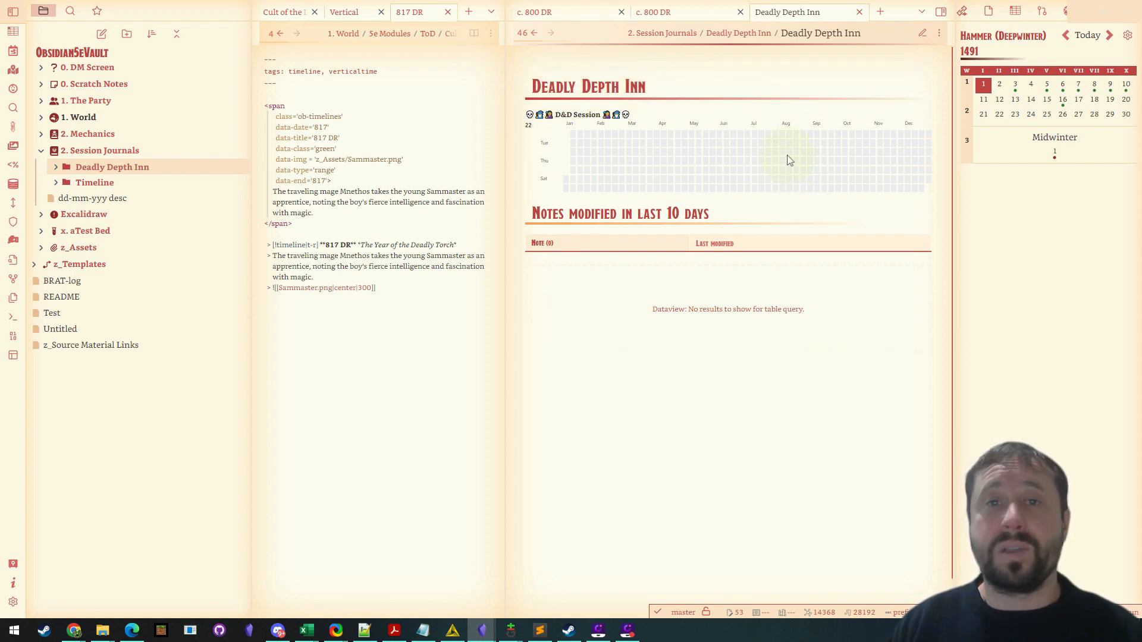
Step: Return to the Test Vault window and review the Cult of the Dragon Timeline entries in reading view
{"action": "left_click", "coordinate": [1080, 13]}
{"action": "scroll", "coordinate": [456, 321], "scroll_direction": "down", "scroll_amount": 3}
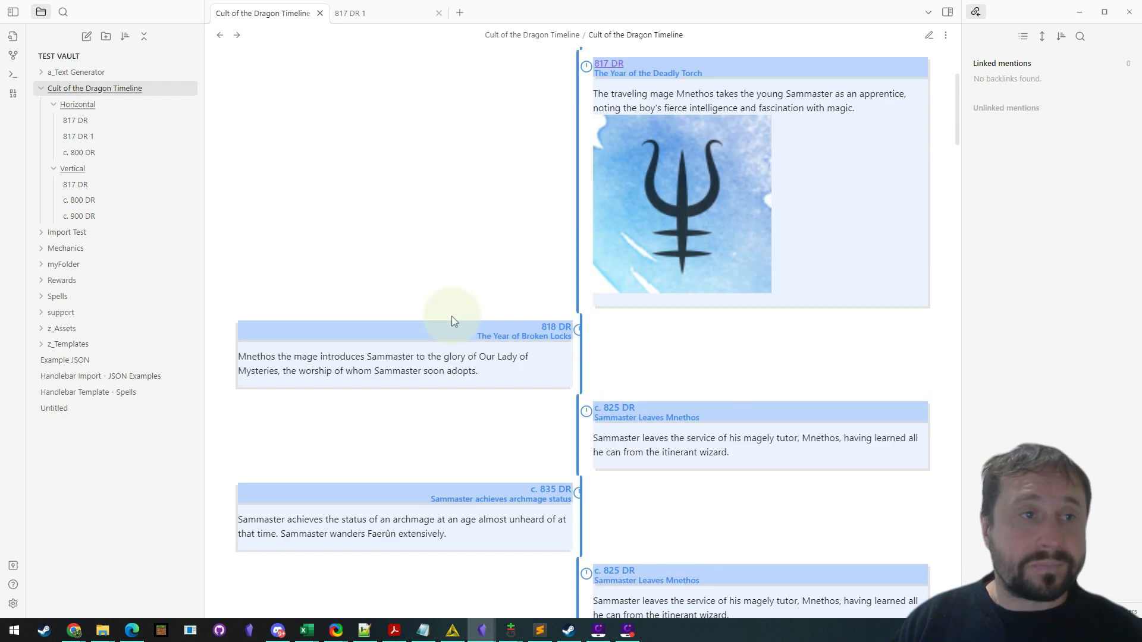
{"action": "scroll", "coordinate": [463, 330], "scroll_direction": "up", "scroll_amount": 3}
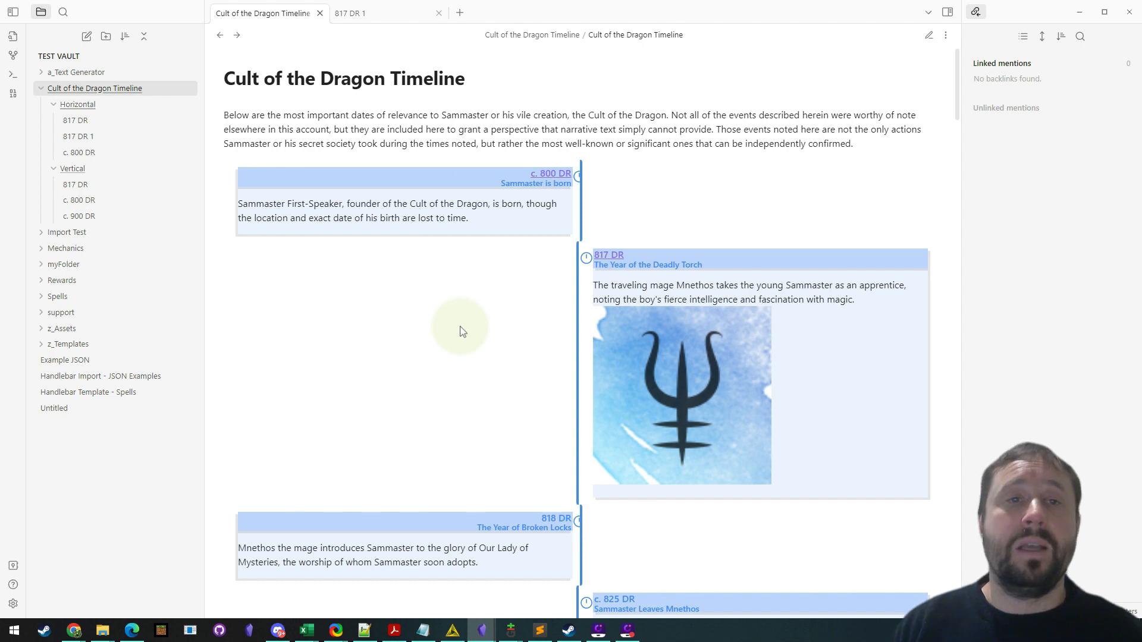
{"action": "scroll", "coordinate": [454, 173], "scroll_direction": "down", "scroll_amount": 3}
{"action": "scroll", "coordinate": [452, 309], "scroll_direction": "up", "scroll_amount": 3}
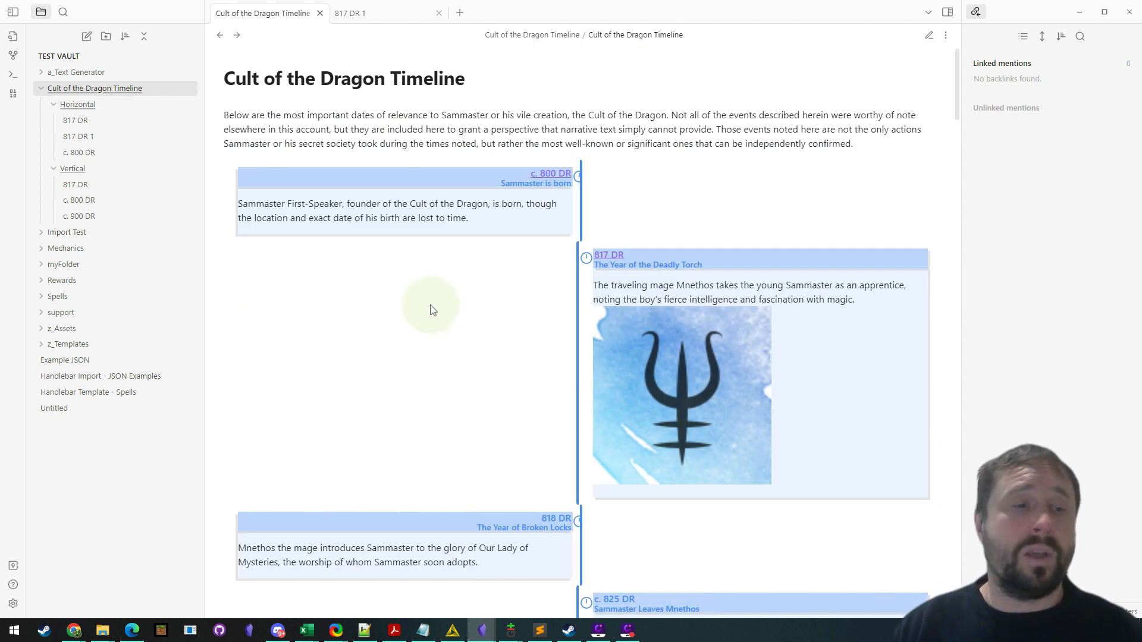
Step: Search the community plugins for "timelin" and open the details of the Timeline plugin described as "Used to build great timelines"
{"action": "left_click", "coordinate": [13, 604]}
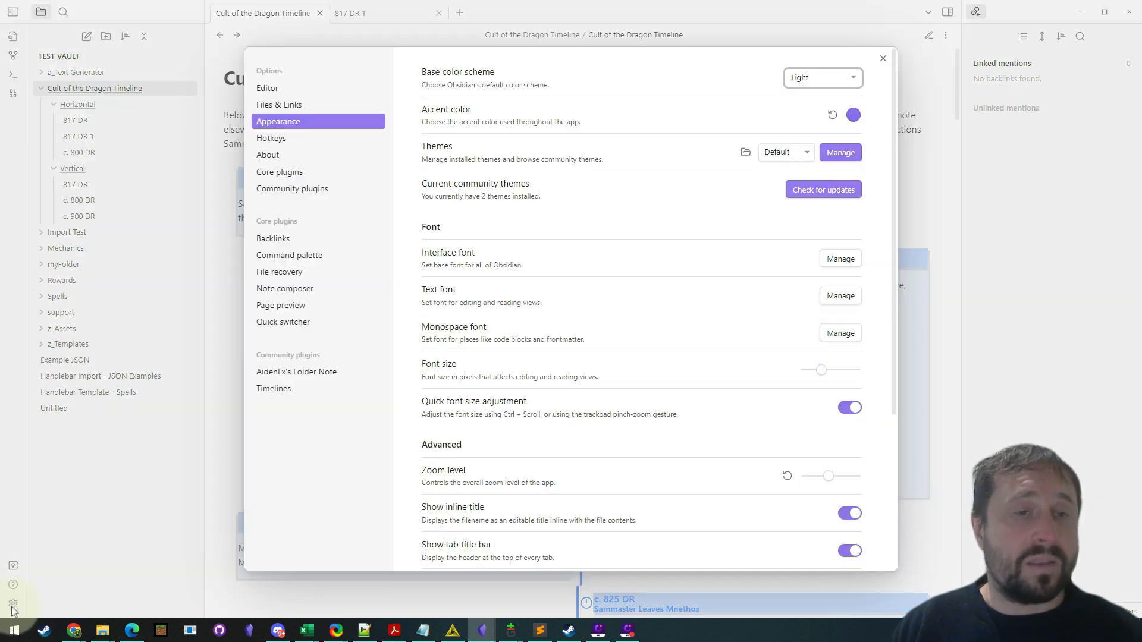
{"action": "left_click", "coordinate": [276, 190]}
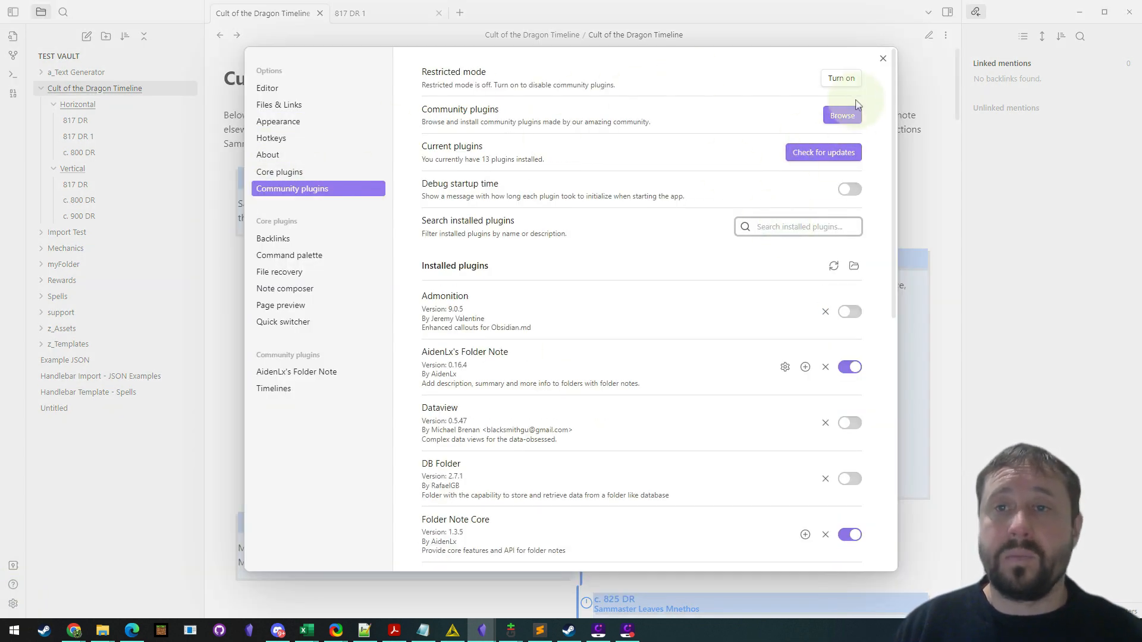
{"action": "left_click", "coordinate": [842, 115]}
{"action": "type", "text": "tiumelin"}
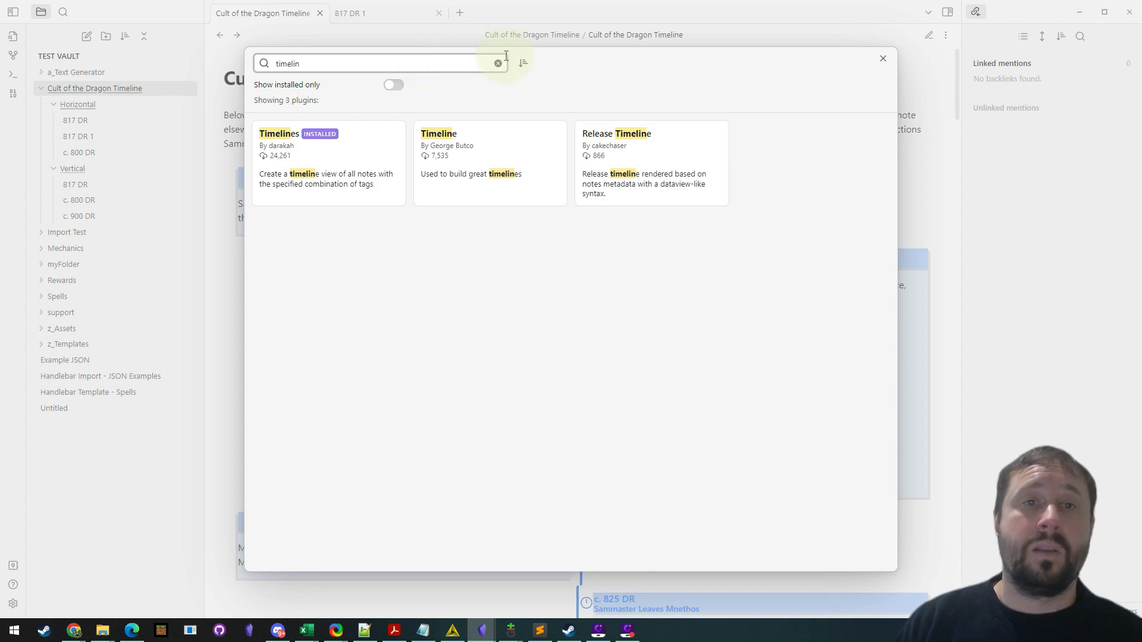
{"action": "left_click", "coordinate": [487, 148]}
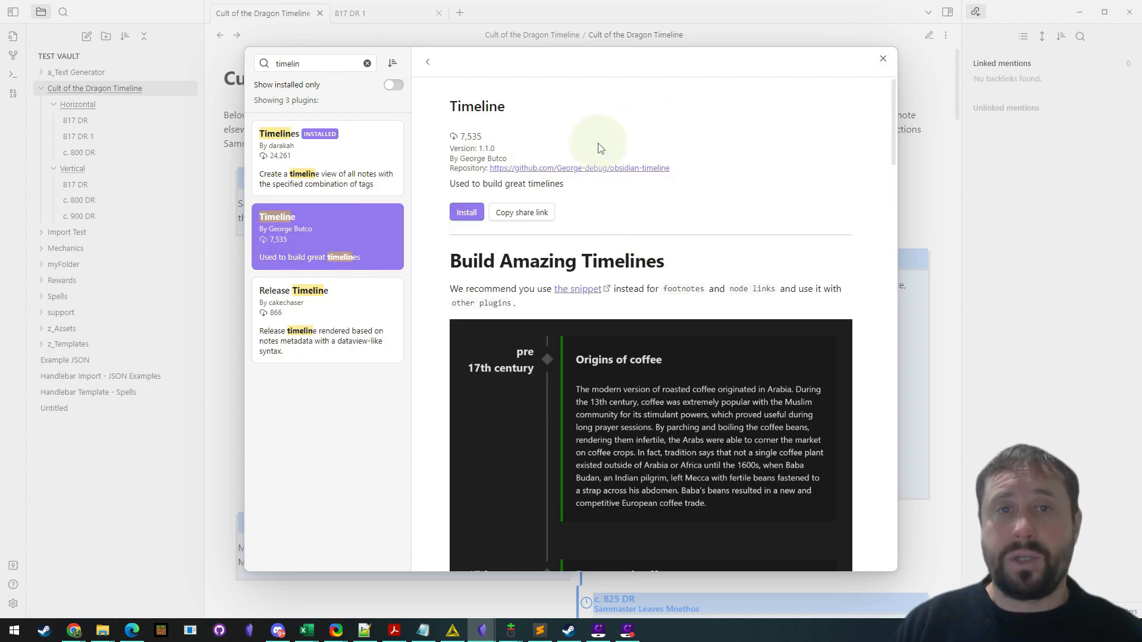
Step: Examine the Timeline plugin's example timeline and the code blocks for its timeline and timeline-labeled tags
{"action": "scroll", "coordinate": [526, 165], "scroll_direction": "down", "scroll_amount": 4}
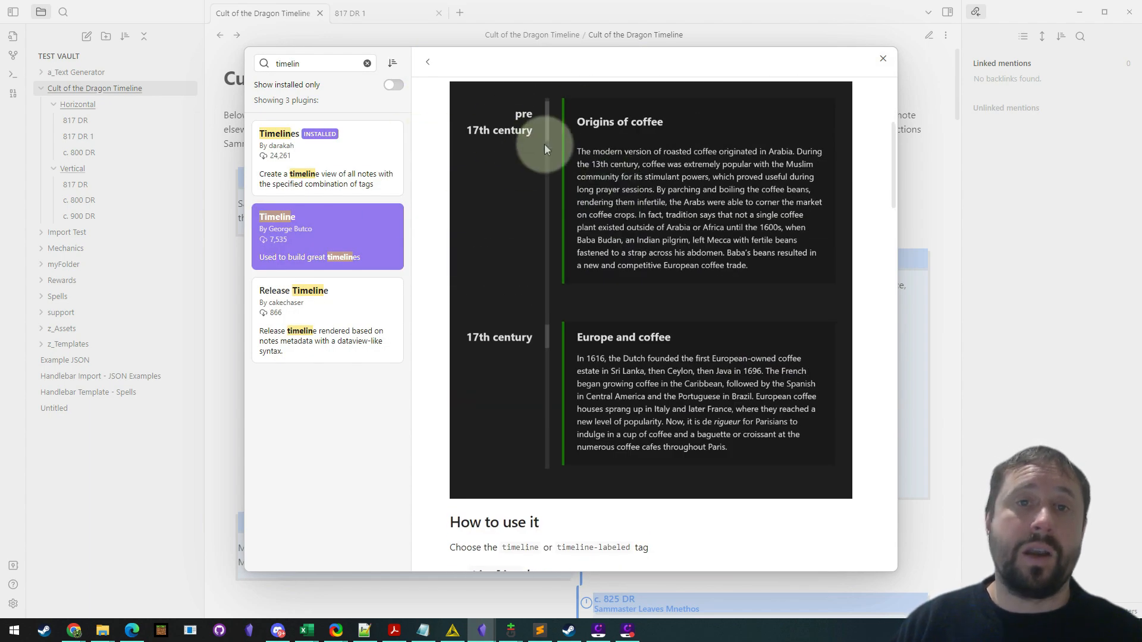
{"action": "scroll", "coordinate": [539, 143], "scroll_direction": "down", "scroll_amount": 14}
{"action": "scroll", "coordinate": [593, 225], "scroll_direction": "up", "scroll_amount": 5}
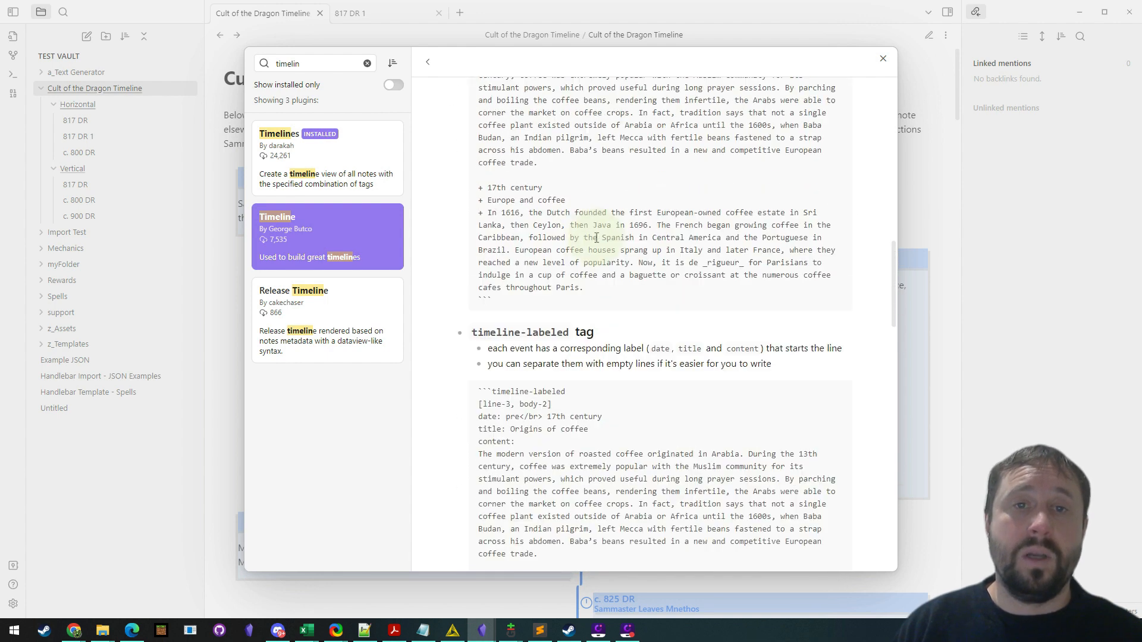
{"action": "left_click_drag", "start_coordinate": [499, 481], "coordinate": [473, 196]}
{"action": "left_click", "coordinate": [681, 227]}
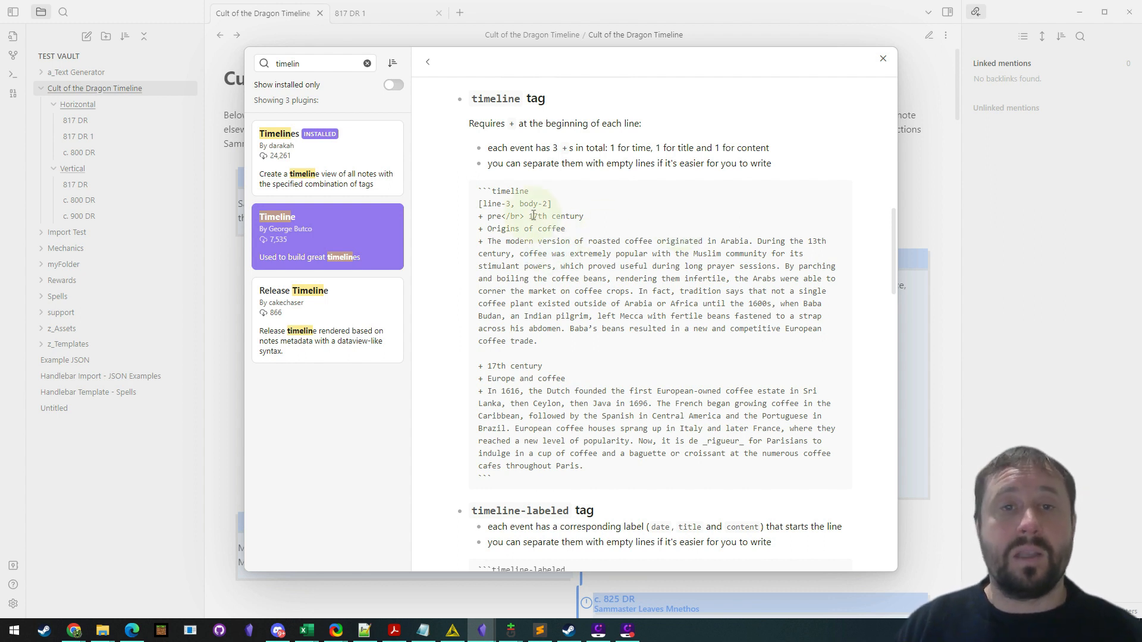
{"action": "scroll", "coordinate": [482, 200], "scroll_direction": "down", "scroll_amount": 8}
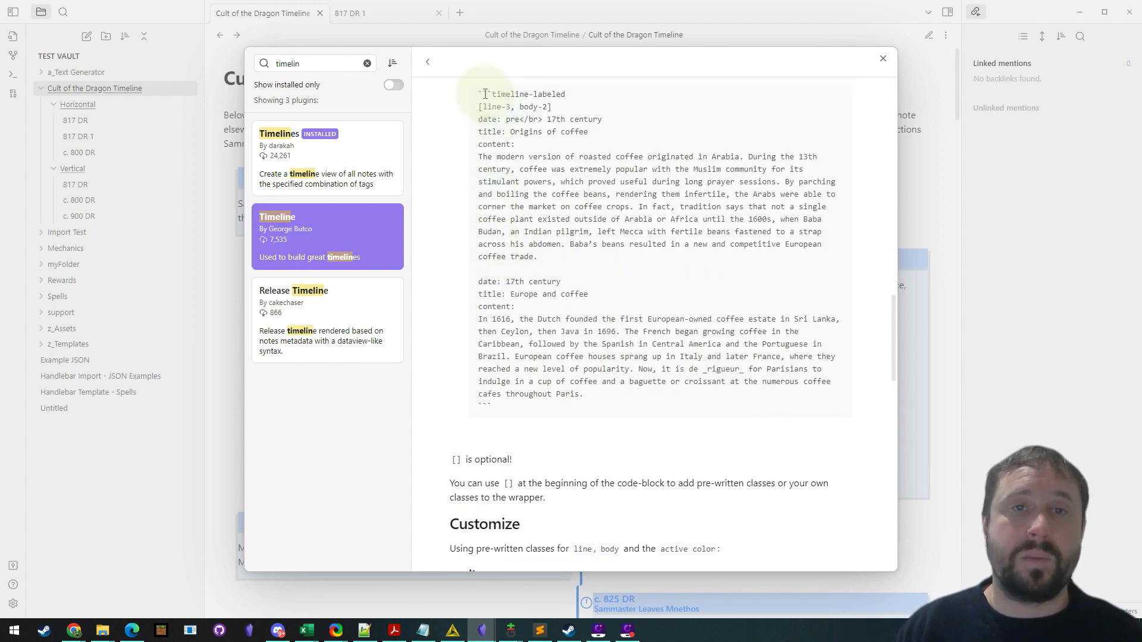
{"action": "left_click_drag", "start_coordinate": [479, 91], "coordinate": [534, 424]}
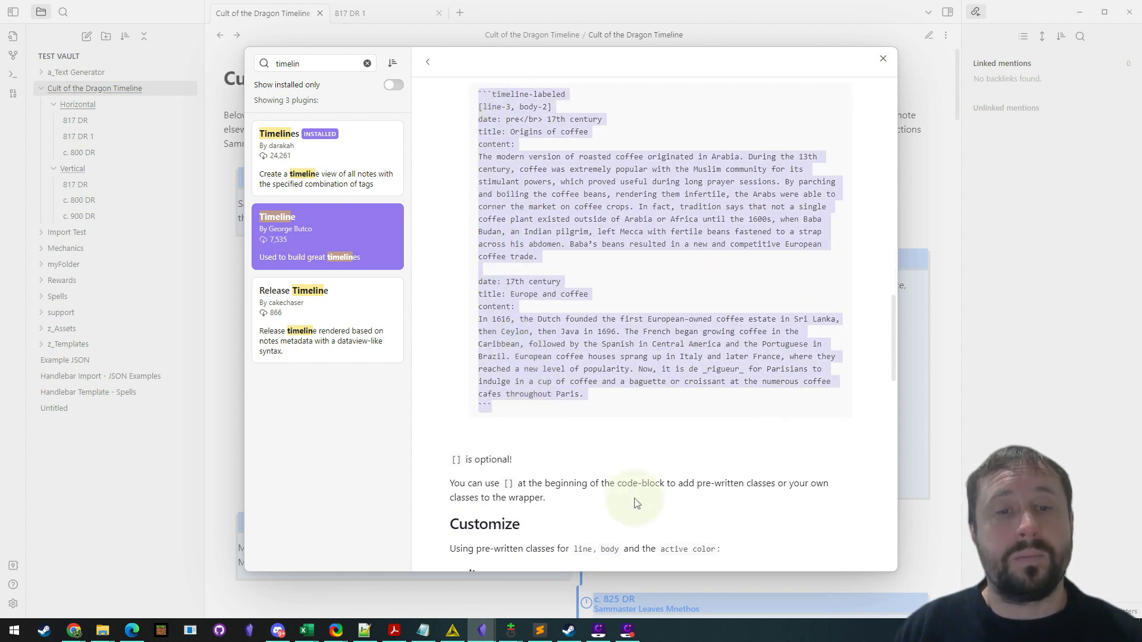
{"action": "scroll", "coordinate": [650, 483], "scroll_direction": "down", "scroll_amount": 4}
{"action": "scroll", "coordinate": [647, 478], "scroll_direction": "up", "scroll_amount": 1}
Step: Leave the plugin browser and examine the timeline callout source of the Cult of the Dragon Timeline note in editing view
{"action": "left_click", "coordinate": [929, 189]}
{"action": "left_click", "coordinate": [925, 188]}
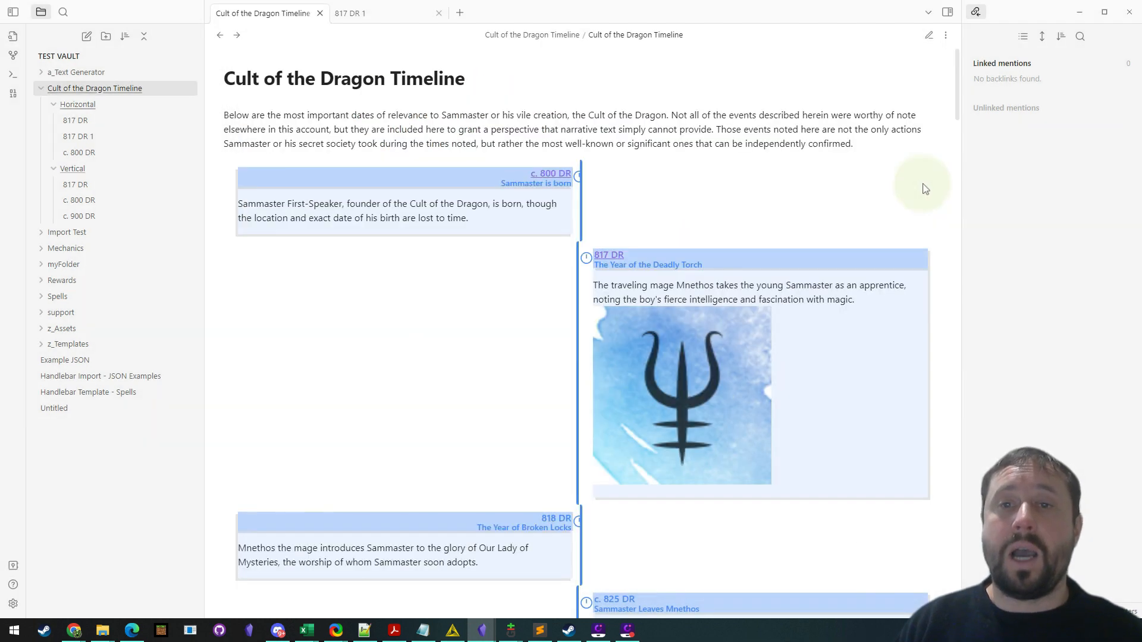
{"action": "left_click", "coordinate": [929, 36]}
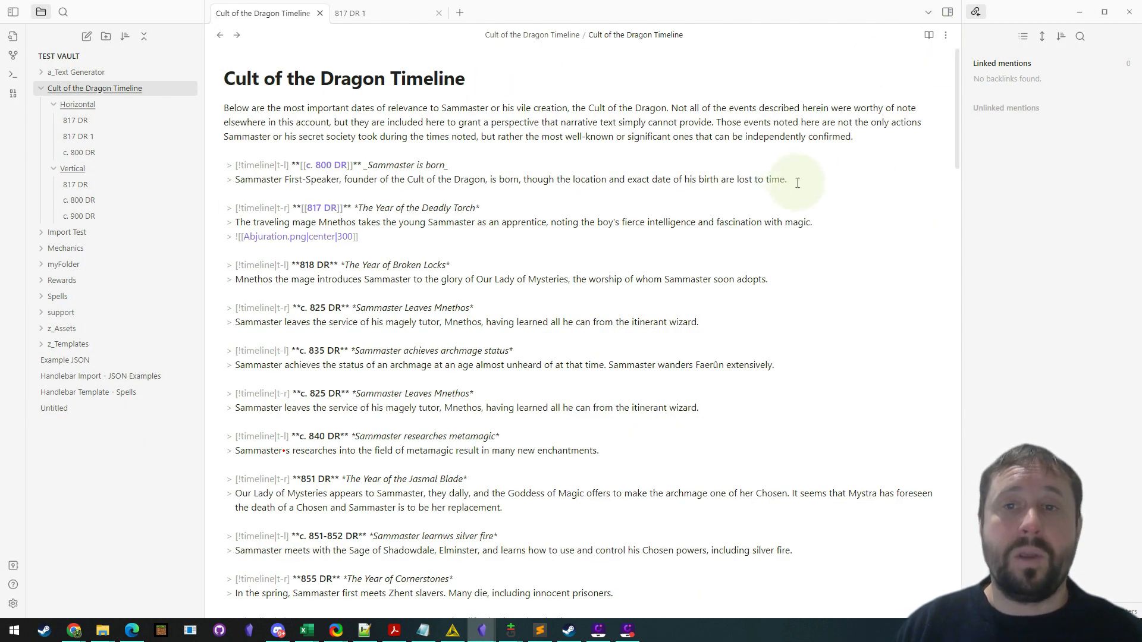
{"action": "left_click", "coordinate": [929, 36]}
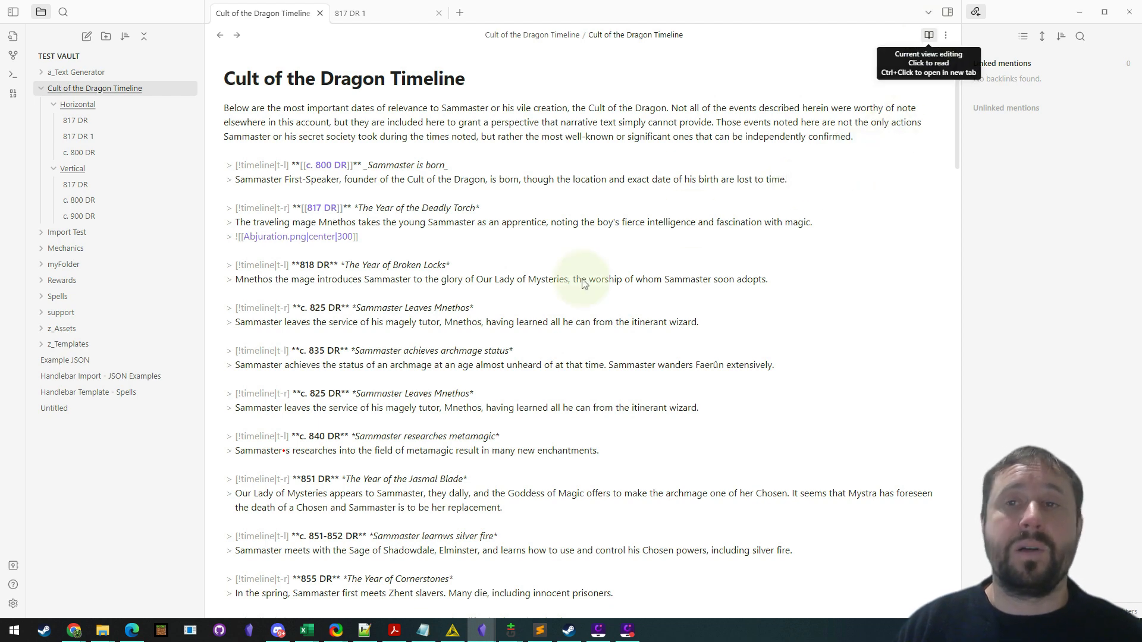